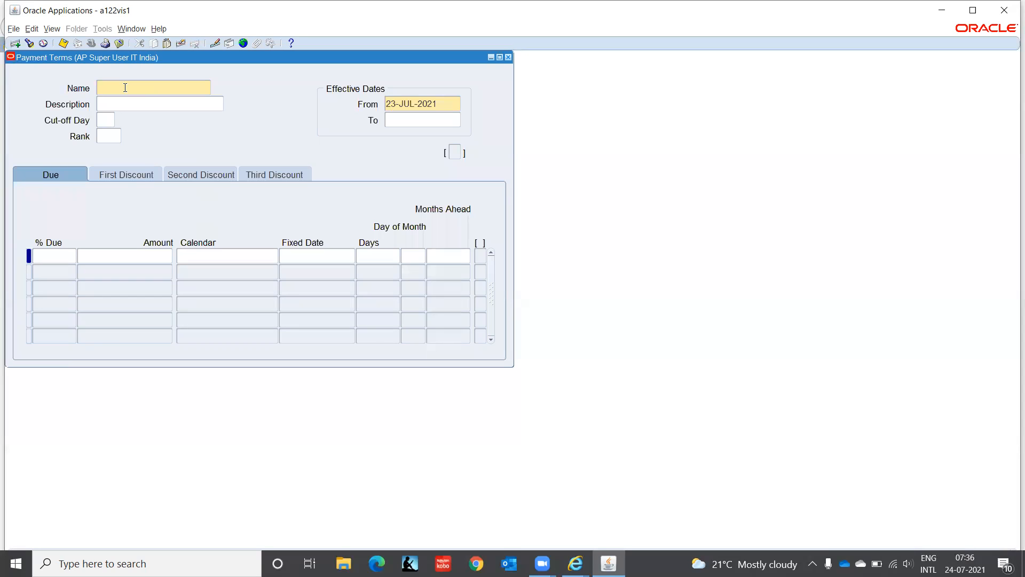
Step: Enter the payment term name '2/10, 5%, Full 30 Days' and select it for copying
type("2/10, 5%")
type("full 30 days")
key("BackSpace")
key("BackSpace")
key("BackSpace")
key("BackSpace")
key("BackSpace")
key("BackSpace")
key("BackSpace")
key("BackSpace")
key("BackSpace")
key("BackSpace")
key("BackSpace")
key("BackSpace")
type("Full 30 Days")
key("shift+Left")
key("shift+Left")
key("shift+Left")
key("shift+Left")
key("shift+Left")
key("shift+Left")
key("shift+Left")
key("shift+Left")
key("shift+Left")
key("shift+Left")
key("shift+Left")
key("shift+Left")
key("shift+Left")
key("shift+Left")
key("shift+Left")
key("shift+Left")
key("shift+Left")
key("shift+Left")
key("shift+Left")
key("shift+Left")
key("ctrl+c")
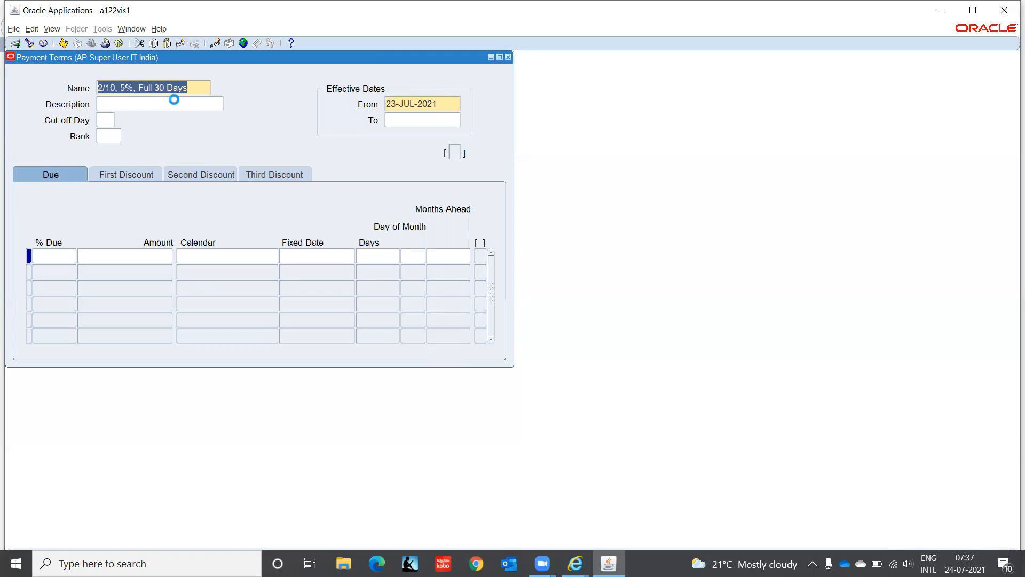
Step: Paste the name as the description and set the effective From date to 01-JAN-2000
left_click(177, 105)
key("ctrl+v")
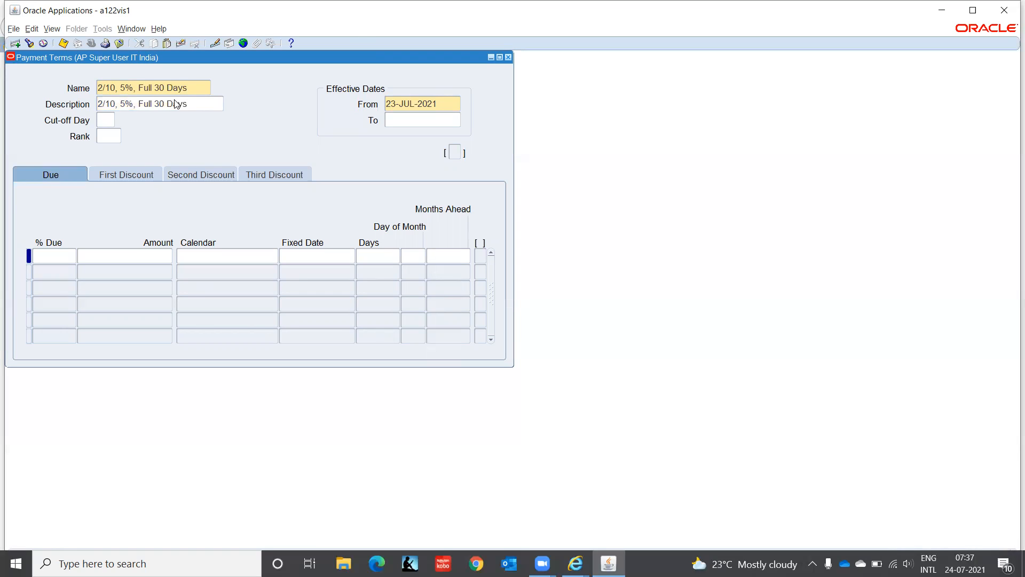
left_click(445, 103)
type("01-JAN-2000")
left_click(66, 257)
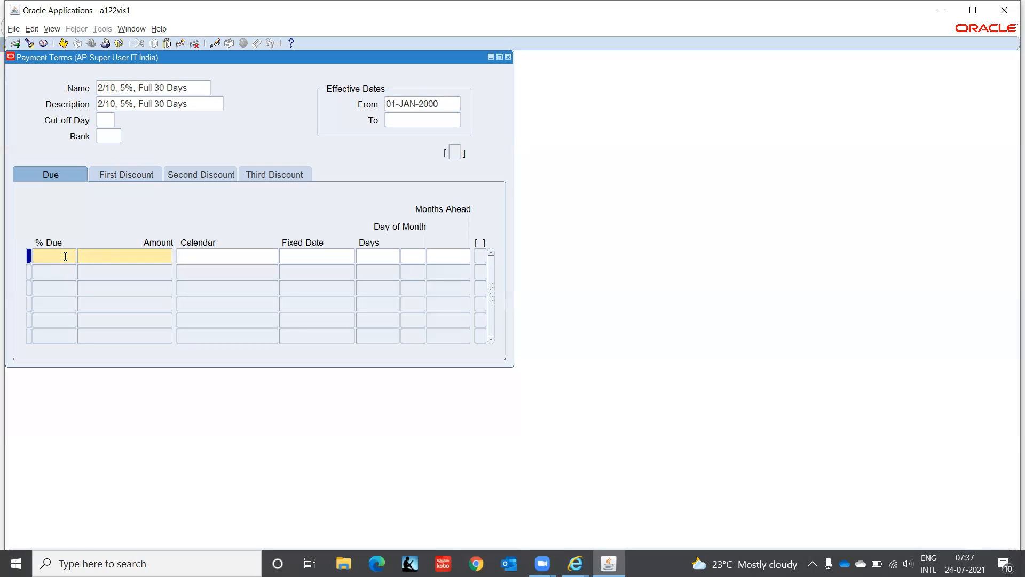
Step: Enter 100 in % Due on the due line, which shows 10 days, then view the First Discount details
type("100")
key("Tab")
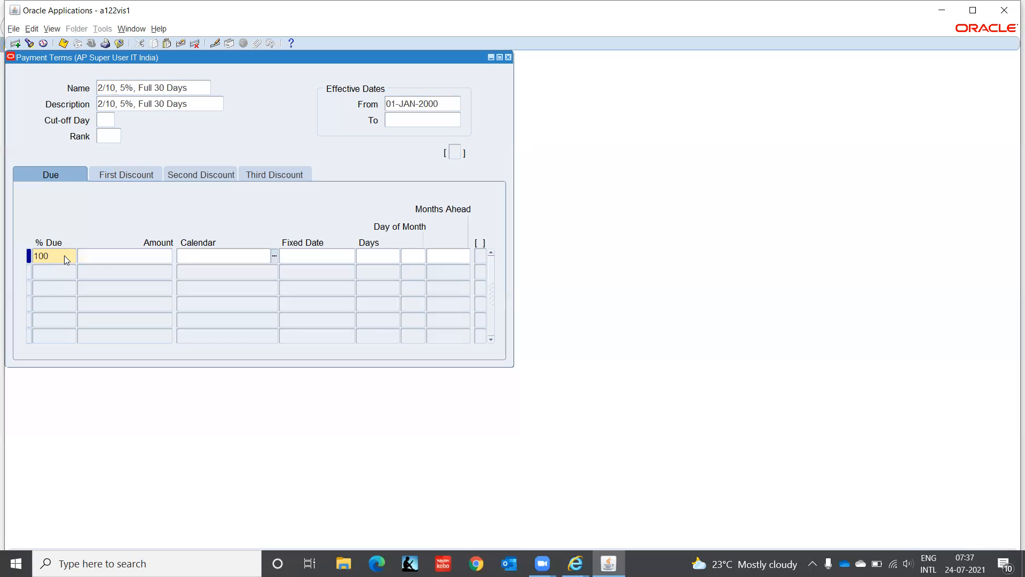
key("Tab")
left_click(376, 255)
left_click(132, 178)
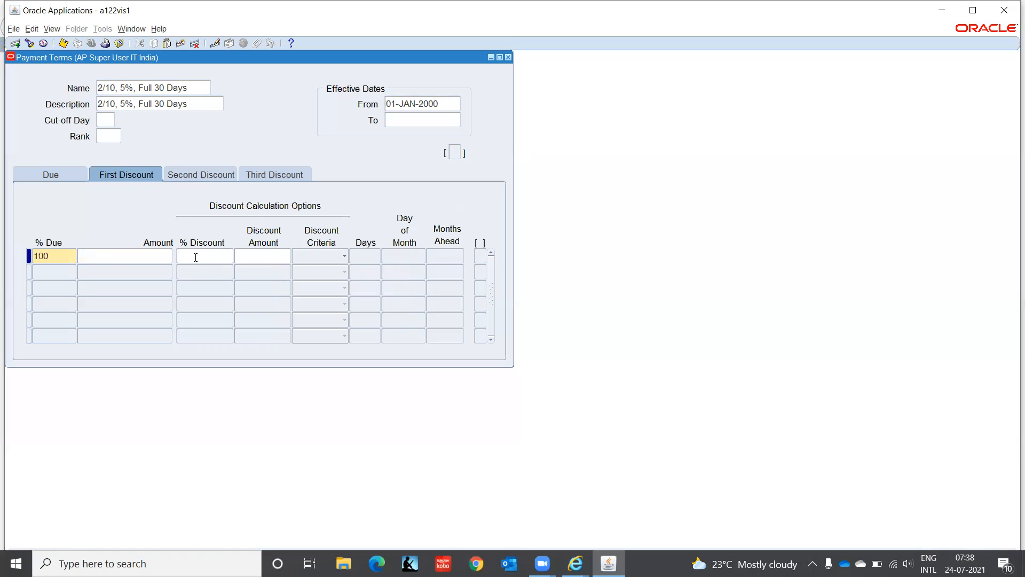
Step: Set the first discount to 5 percent, correcting the invalid '5%' entry, with discount criteria left blank
type("5%")
left_click(251, 257)
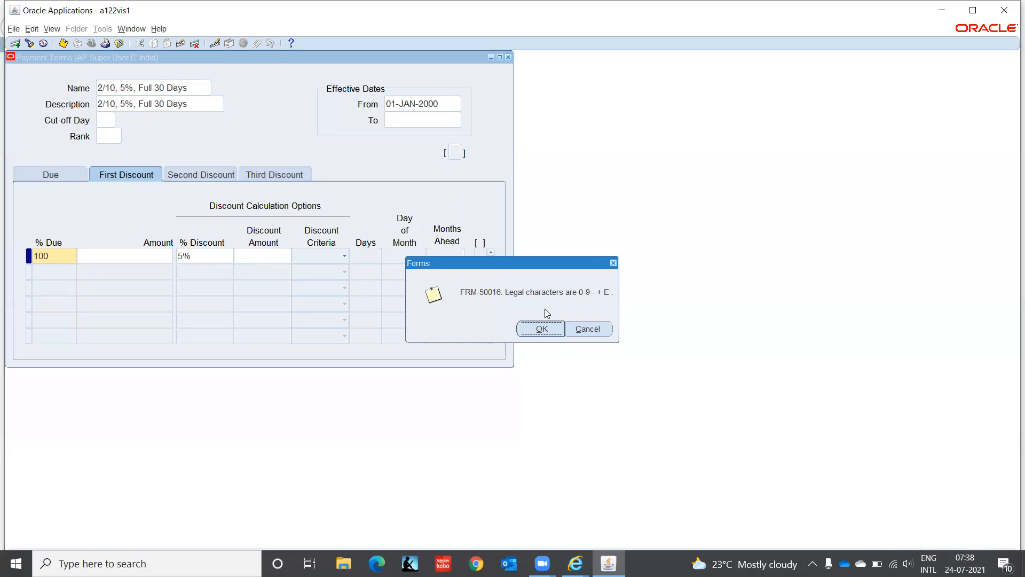
left_click(541, 329)
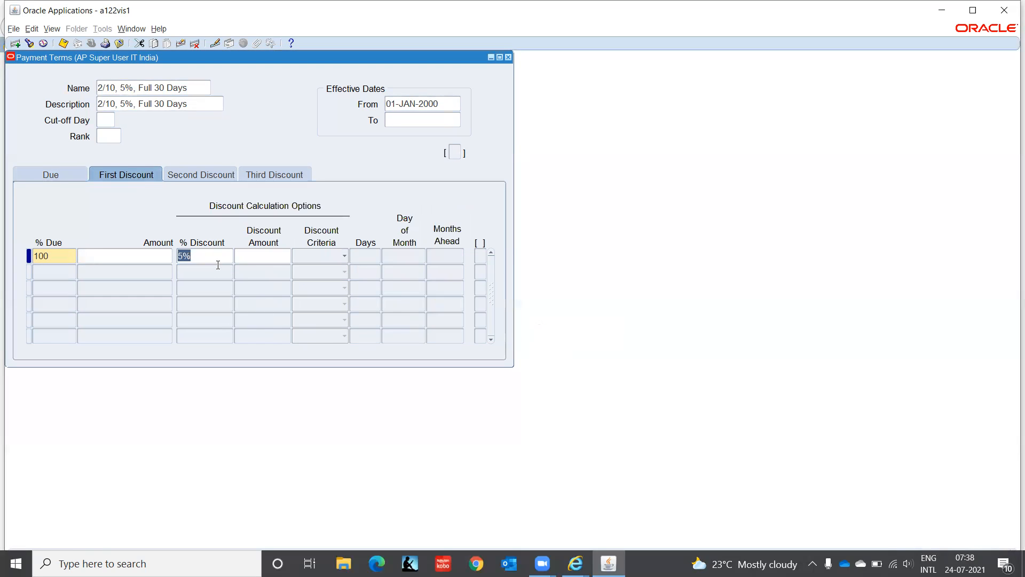
type("5")
key("Tab")
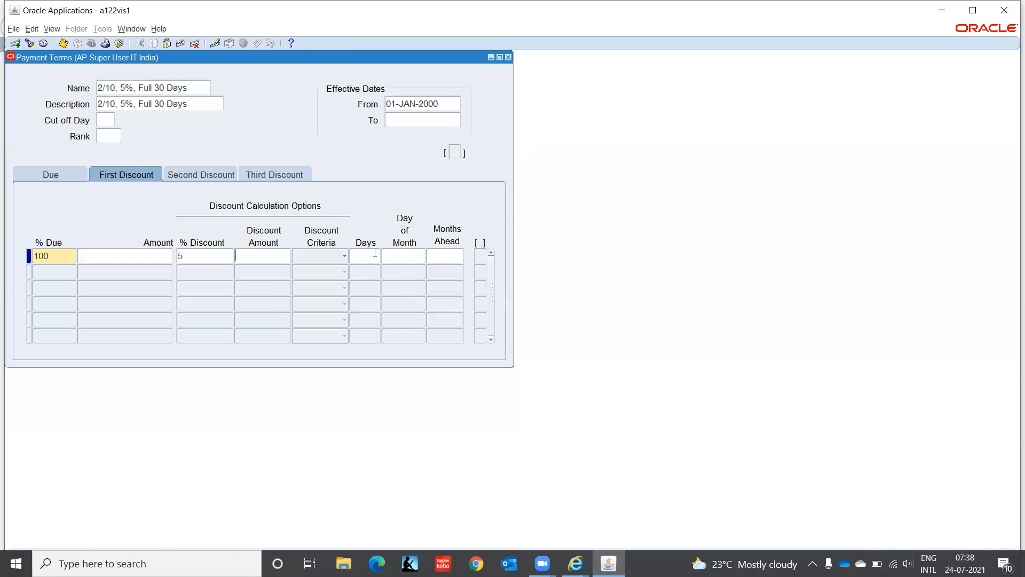
left_click(341, 258)
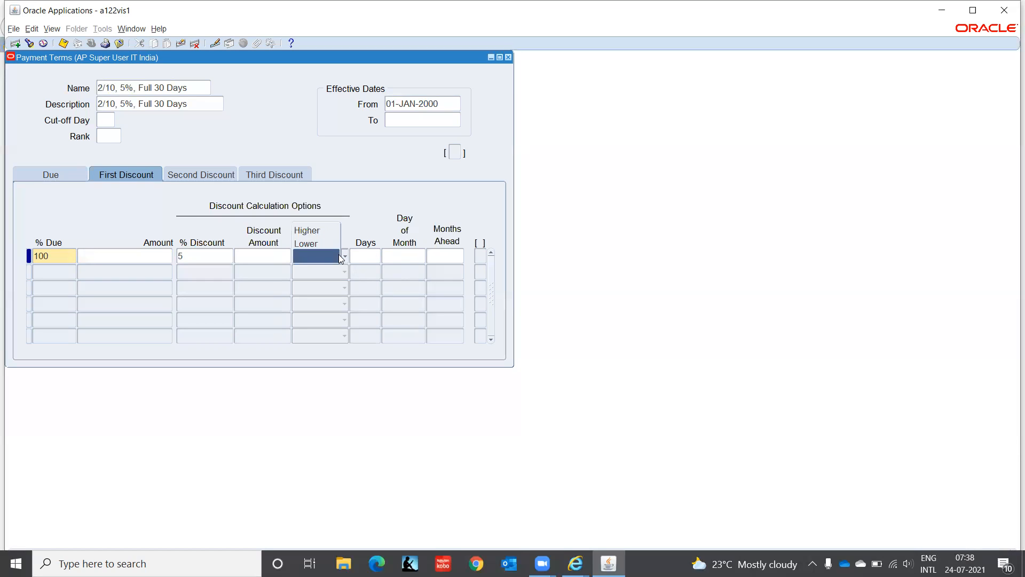
left_click(380, 195)
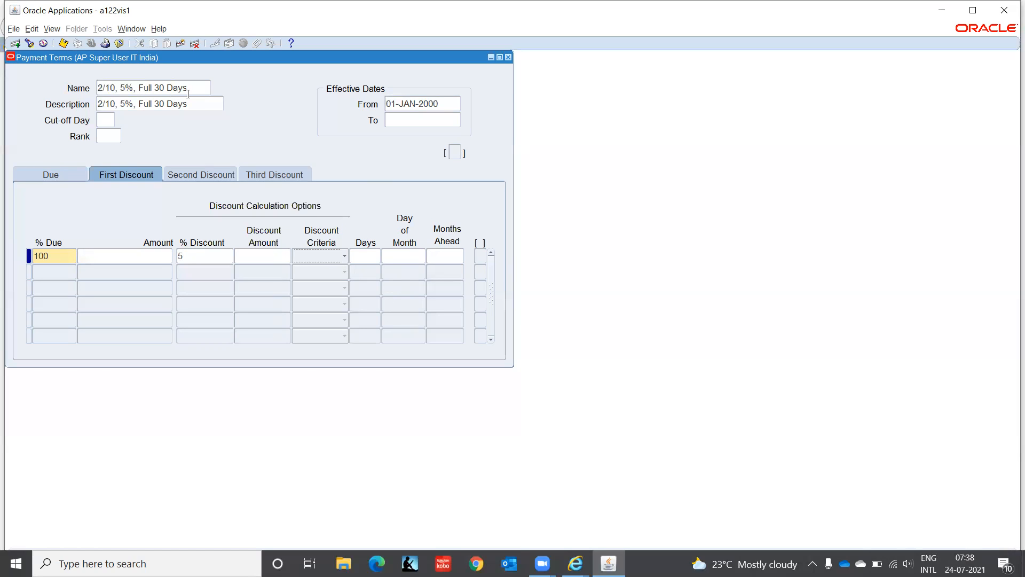
Step: Clear the missing-days error and enter 10 discount days
left_click(130, 87)
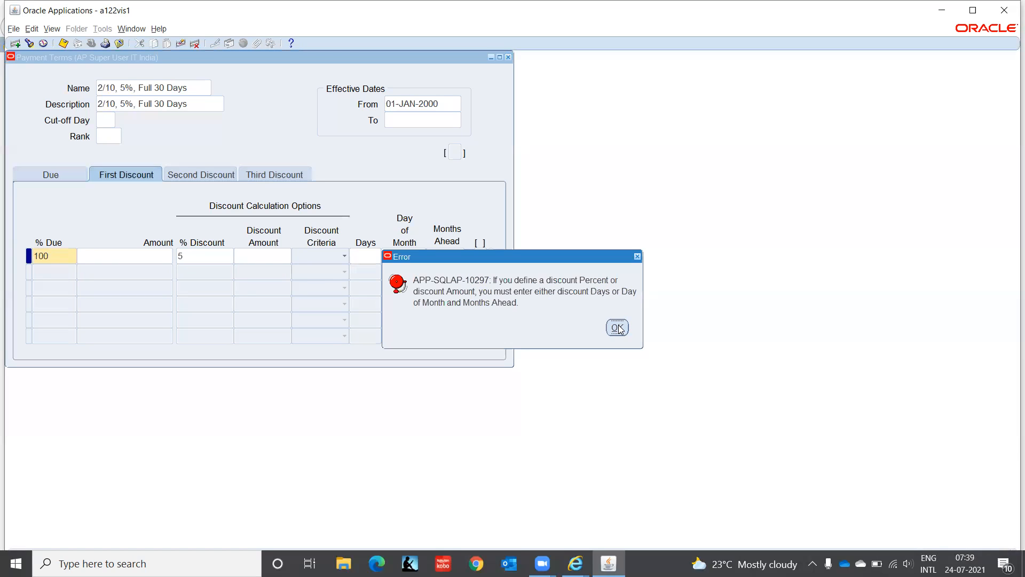
left_click(618, 328)
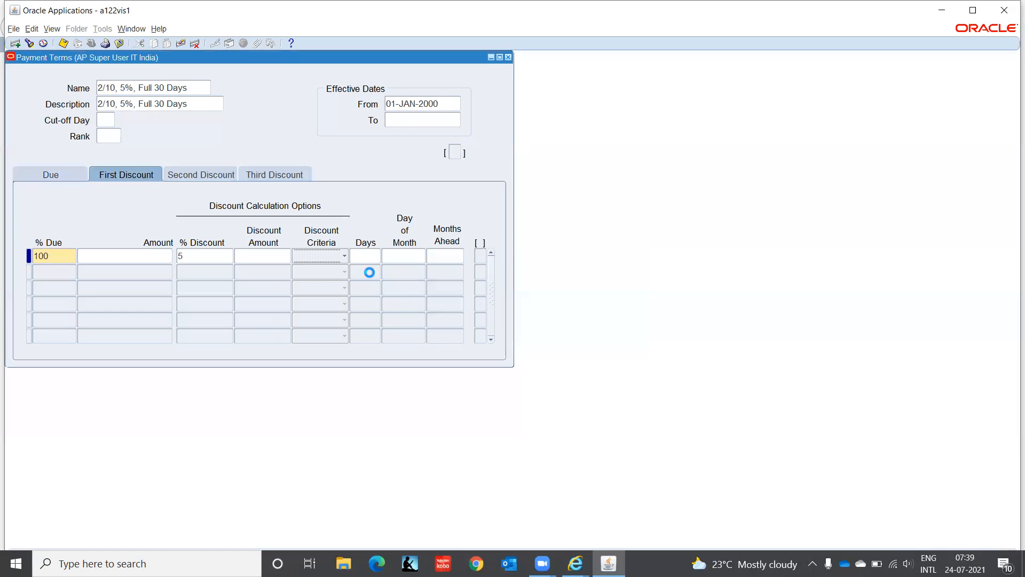
left_click(371, 257)
type("10")
key("Tab")
key("Tab")
Step: Replace the due line's 10 days with 30, then return to the First Discount details
key("Tab")
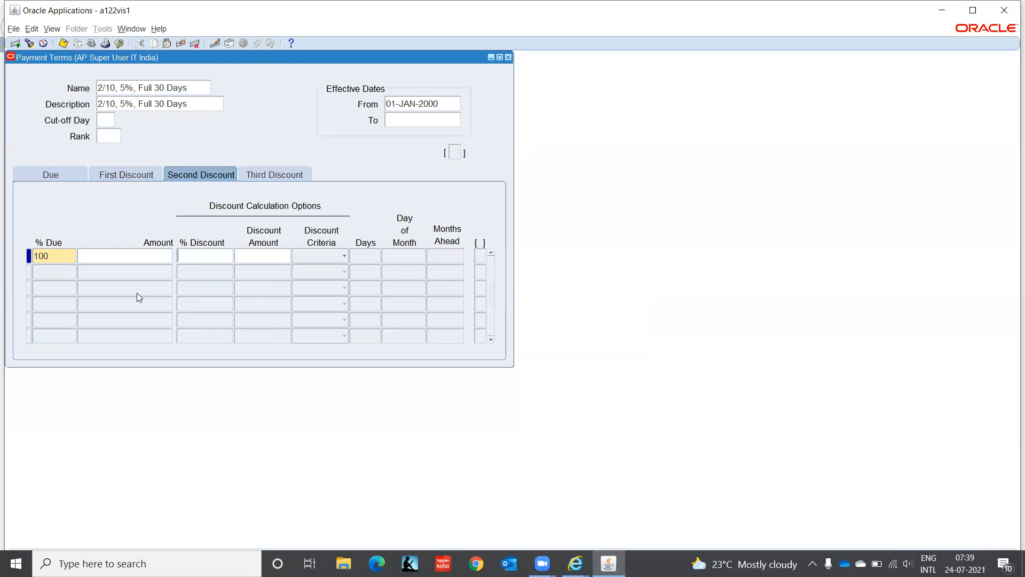
key("Tab")
key("Tab")
left_click(47, 170)
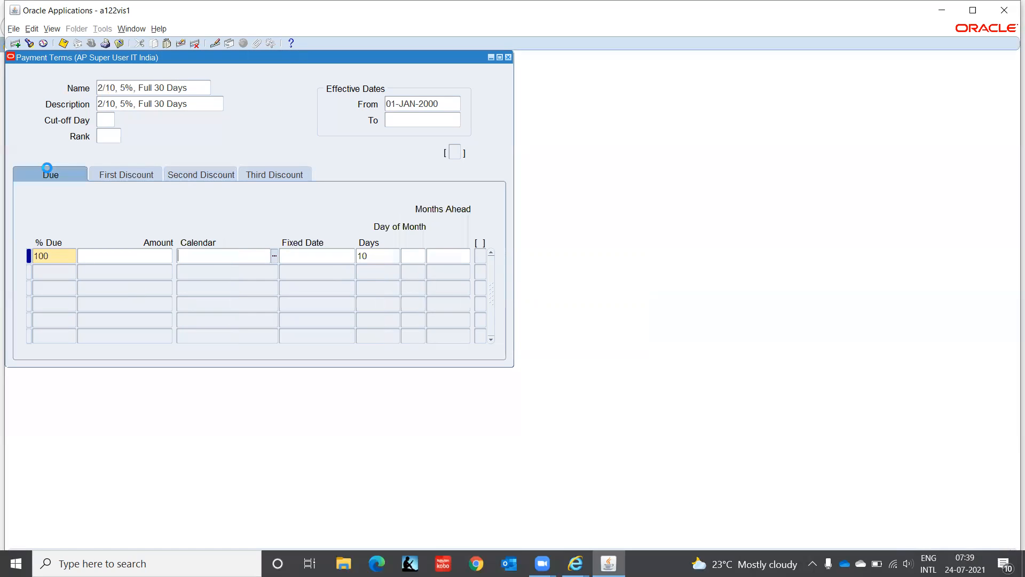
double_click(371, 256)
type("30")
left_click(131, 177)
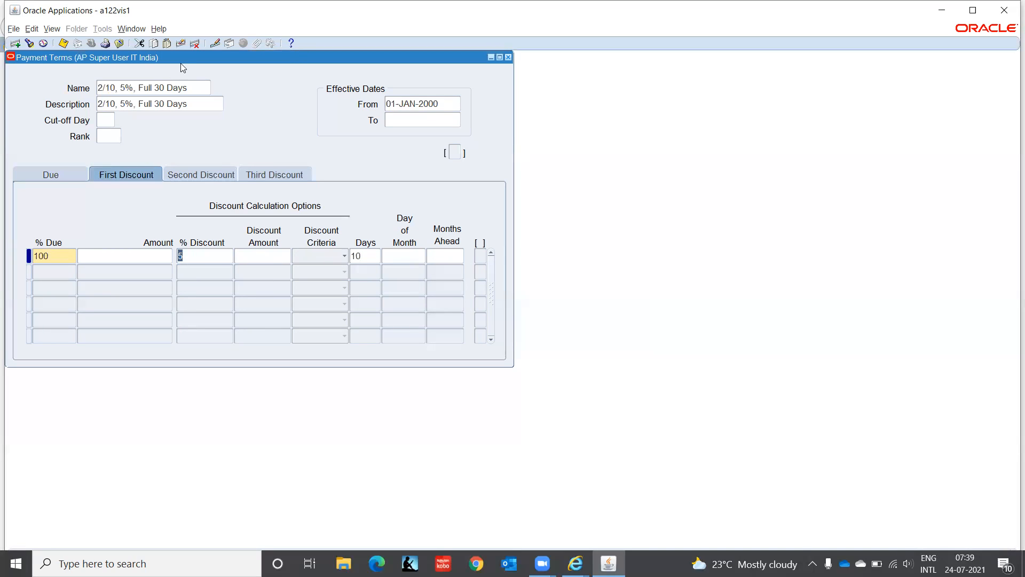
Step: Edit the term name to read '5/10 Full 30 Days'
left_click(132, 88)
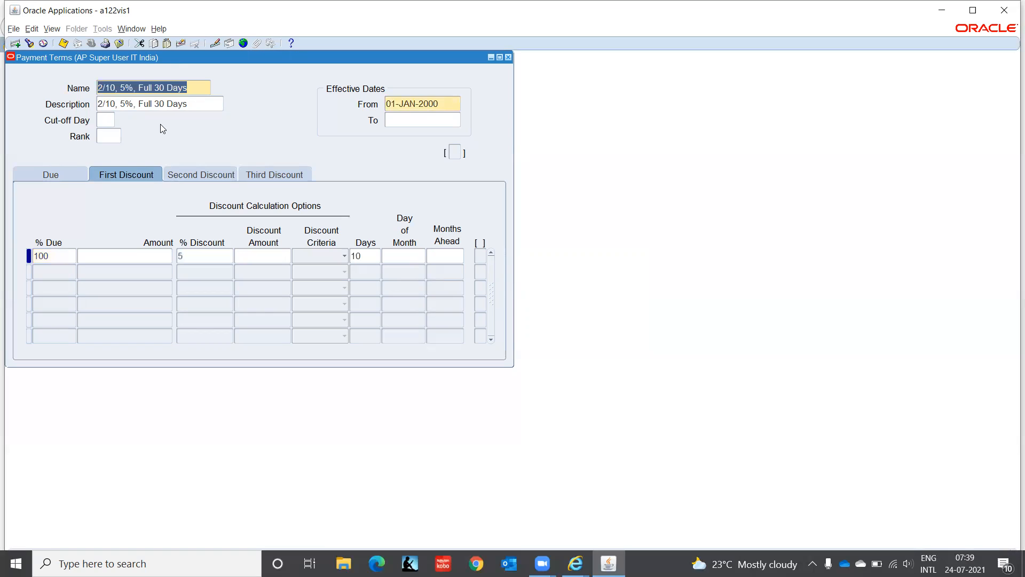
key("Left")
key("Left")
key("Left")
key("Left")
key("BackSpace")
key("BackSpace")
key("BackSpace")
key("BackSpace")
key("BackSpace")
key("BackSpace")
key("BackSpace")
key("BackSpace")
key("BackSpace")
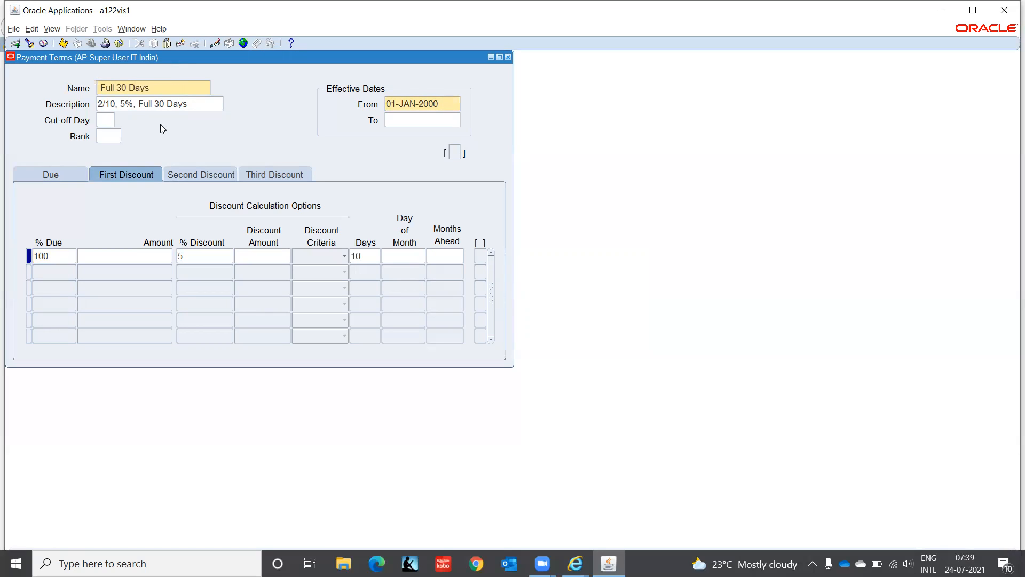
type("5/10")
Step: Edit the description to read '5/10, Full 30 Days'
left_click(108, 105)
key("Left")
key("Delete")
key("Delete")
key("Delete")
key("Delete")
key("Delete")
key("Delete")
key("Delete")
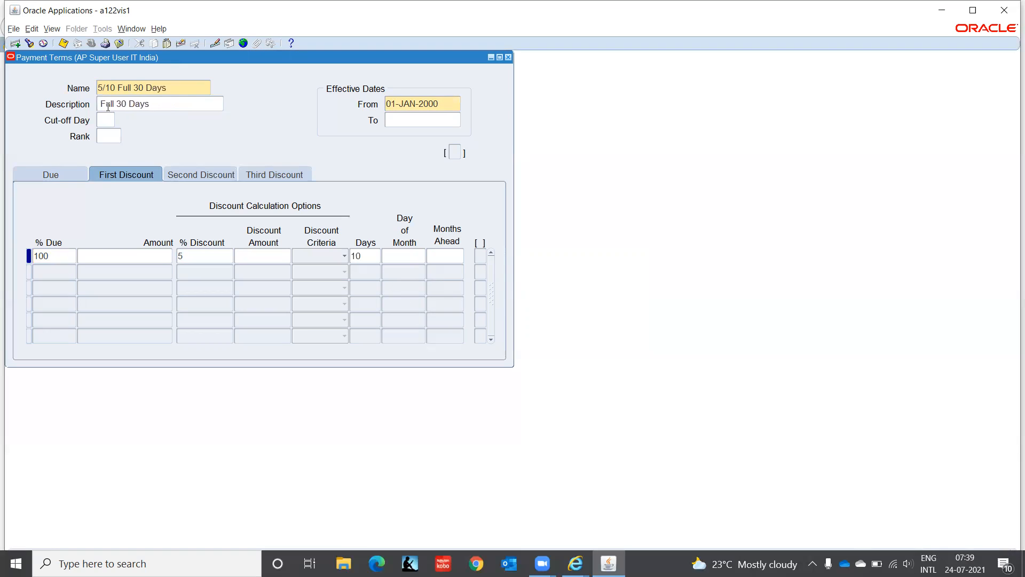
type("5/10 ,")
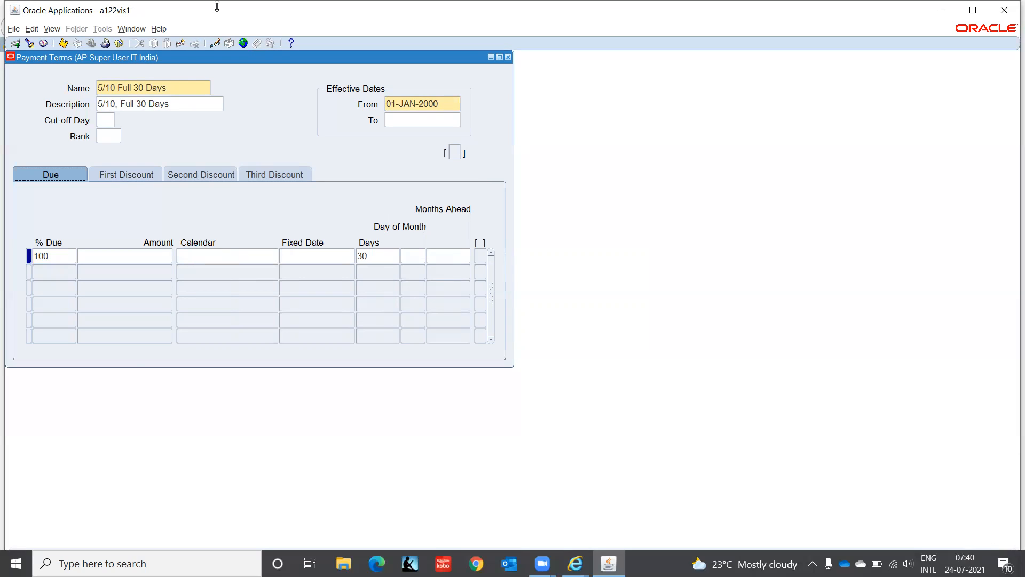
Step: Review the First Discount and Due details of the 5/10 term, then close the Payment Terms form
left_click(128, 176)
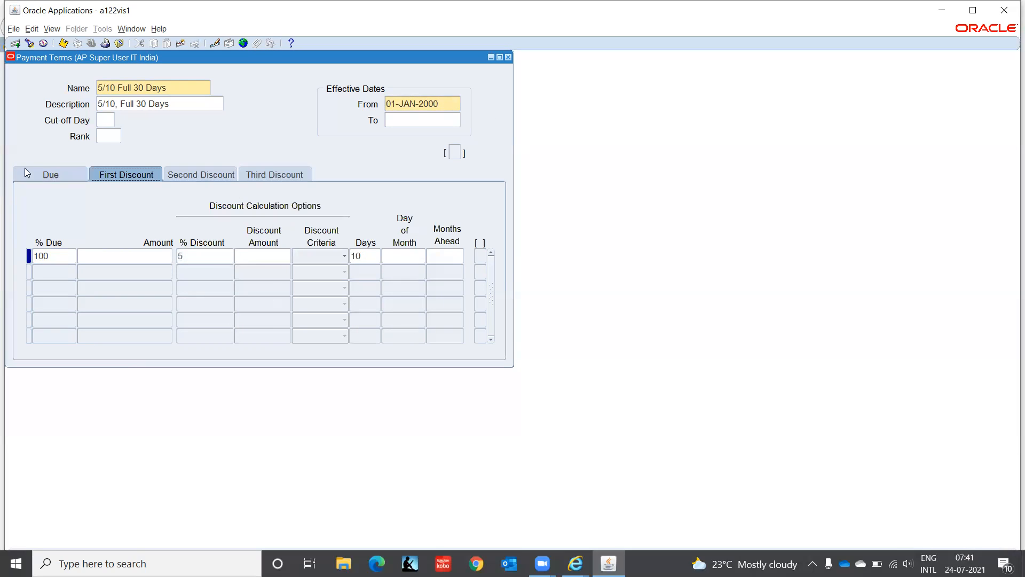
left_click(45, 176)
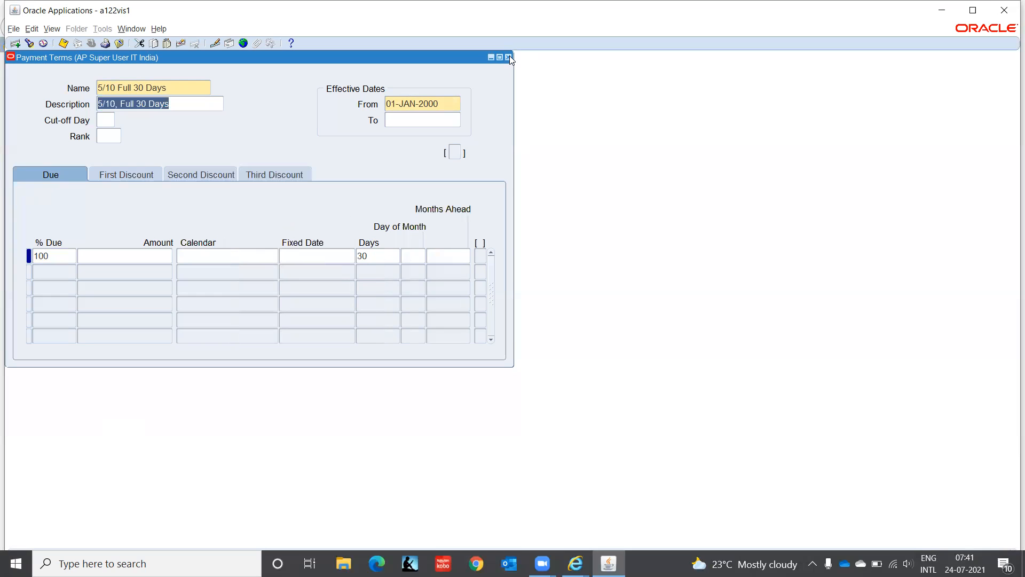
left_click(975, 9)
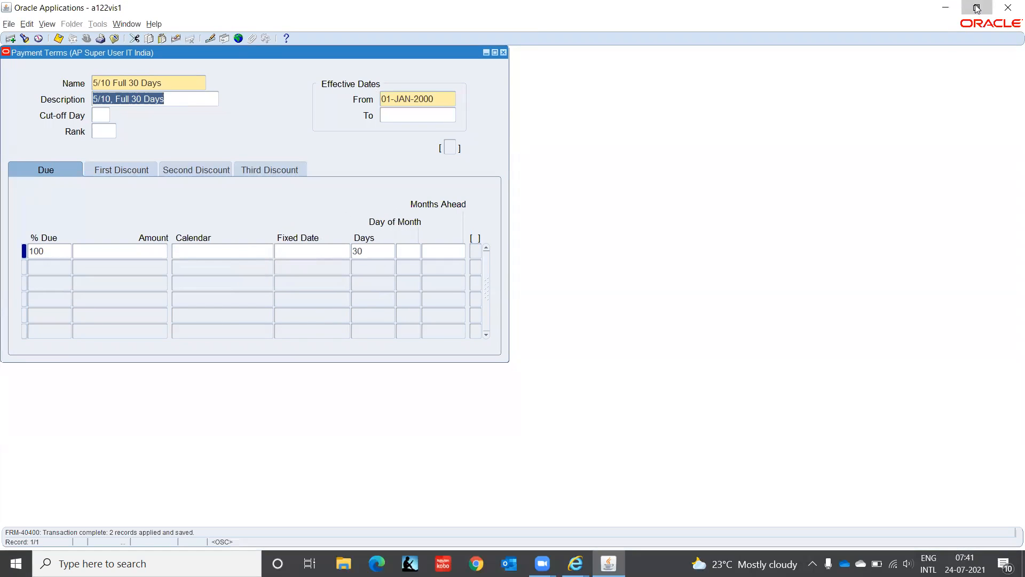
left_click(976, 8)
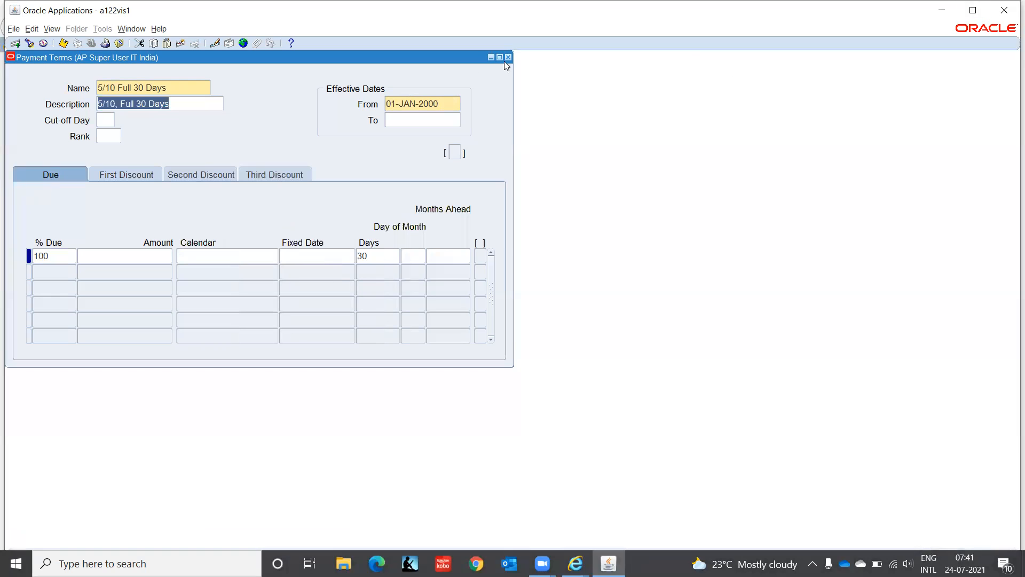
left_click(508, 57)
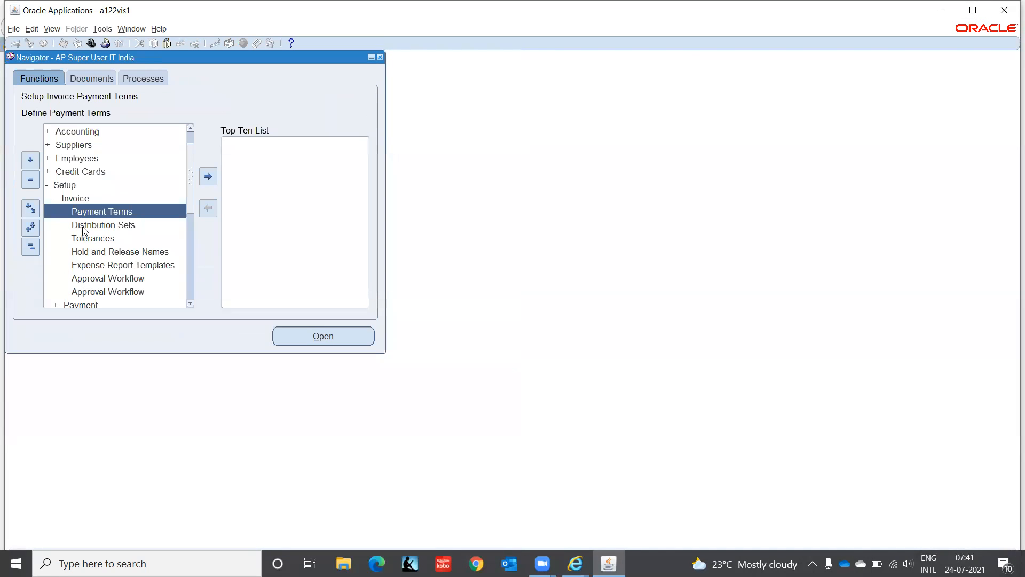
Step: Open Distribution Sets from Setup > Invoice in the Navigator
double_click(82, 227)
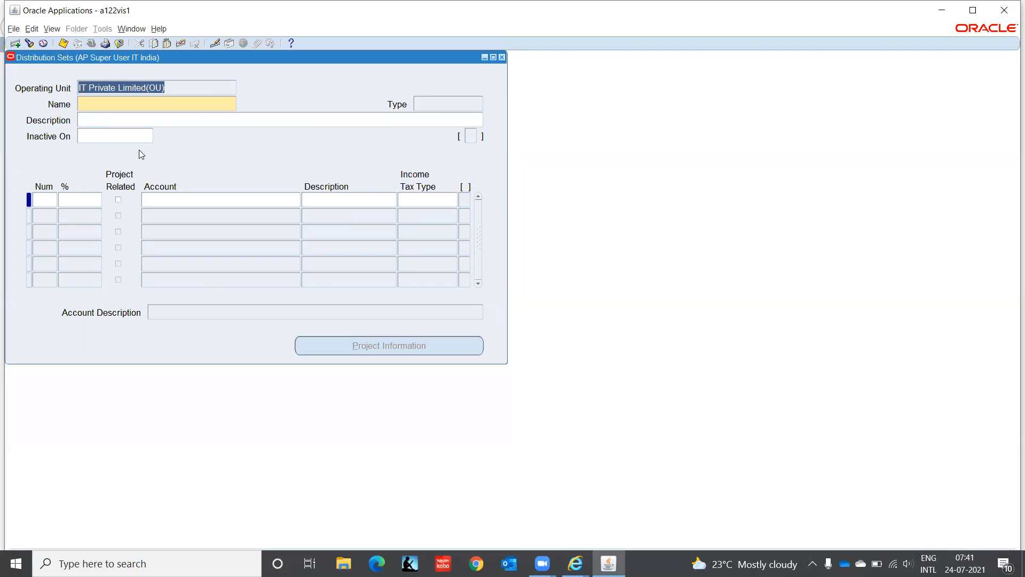
Step: Name the new distribution set 'Cost of Goods Sold' and give line 1 a 100% allocation
left_click(93, 104)
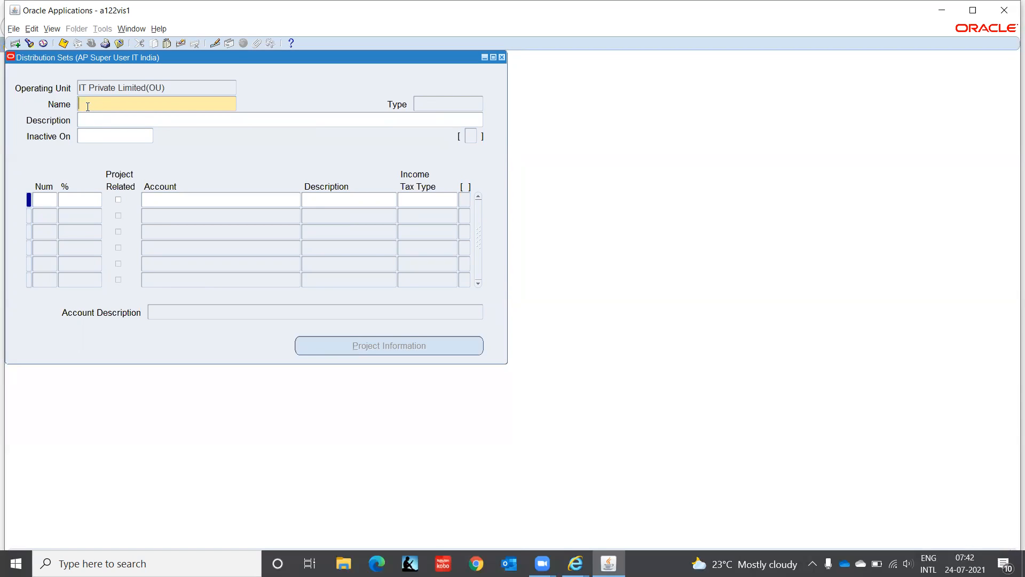
type("Cost of Good sSold")
key("Tab")
key("Tab")
key("Tab")
left_click(75, 202)
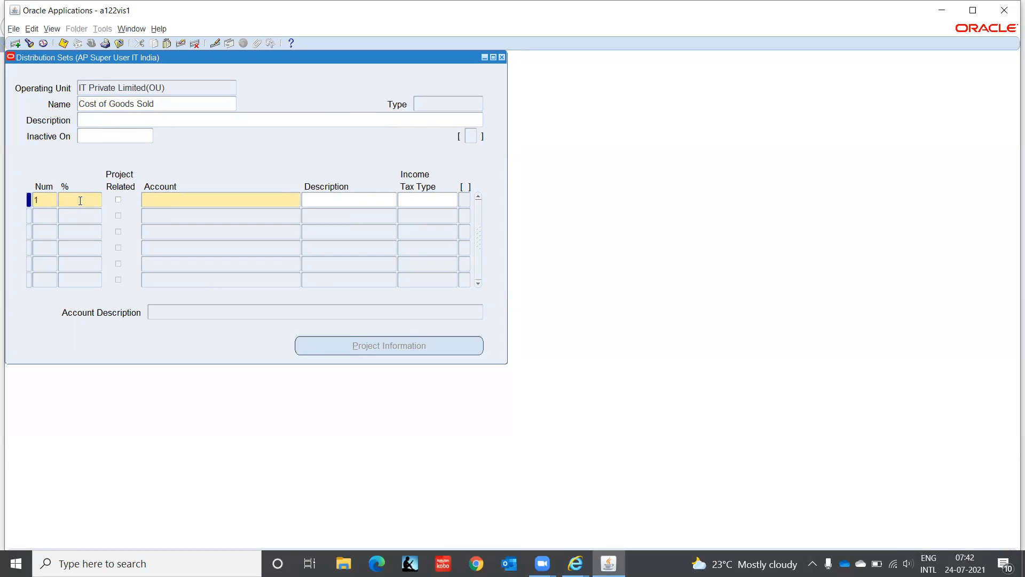
type("100")
key("Tab")
key("Tab")
Step: Charge line 1 to account C1.CHN.PUR.5110.00.0000 and save it as a Full distribution set
left_click(300, 198)
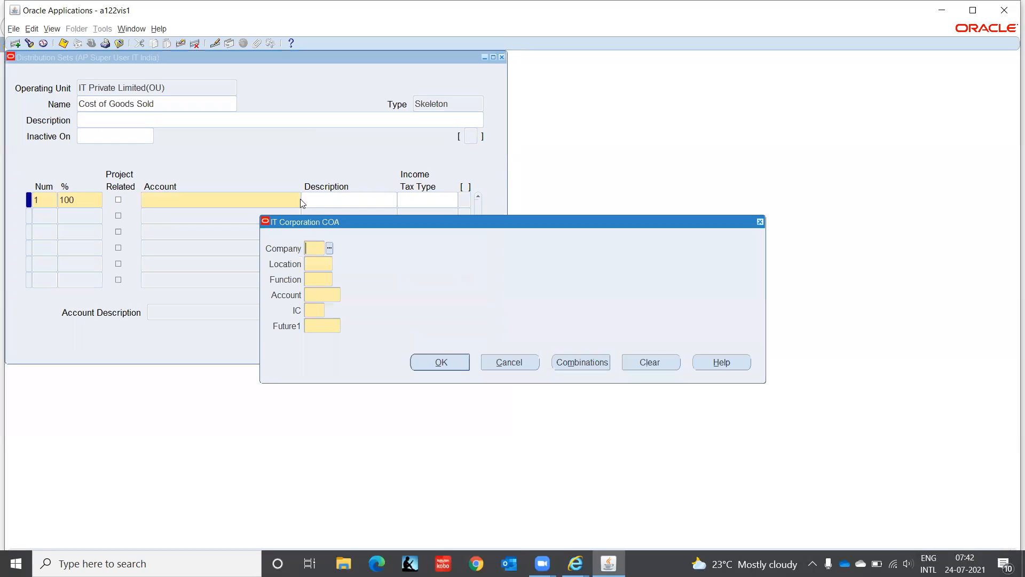
type("c1")
key("Tab")
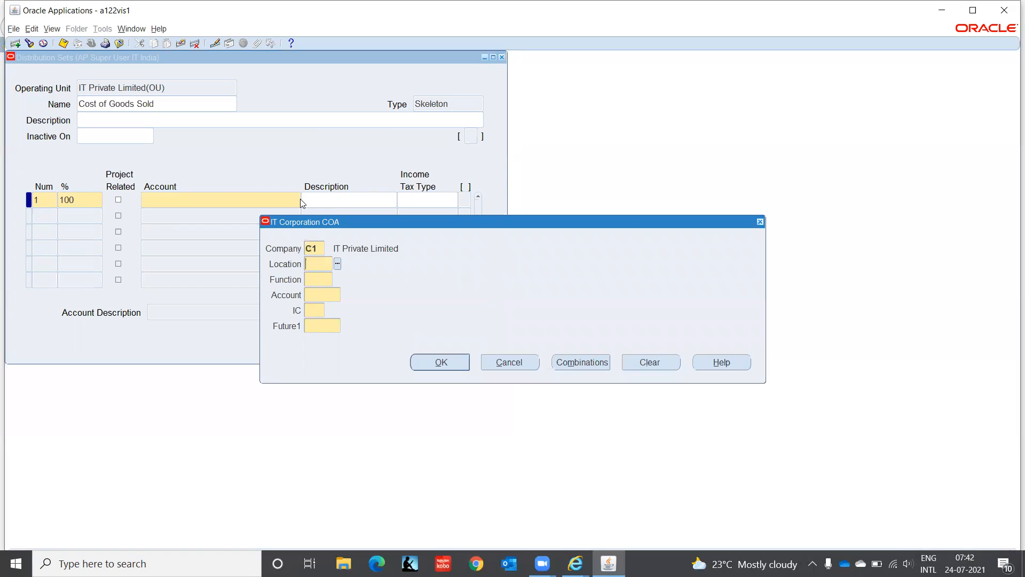
type("chn")
key("Tab")
type("pur")
key("Tab")
type("5110")
key("Tab")
type("00")
key("Tab")
type("0000")
key("Tab")
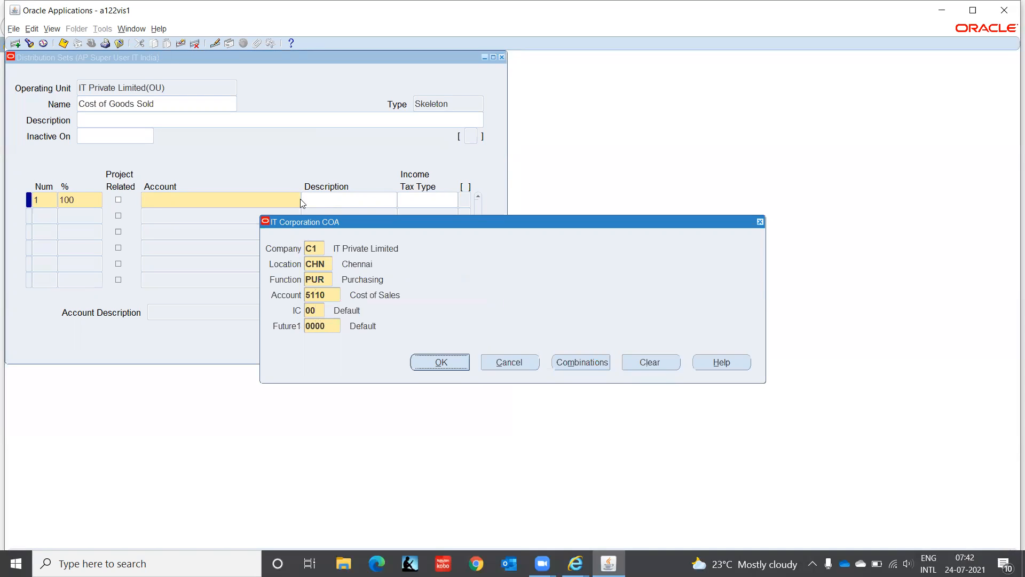
key("Return")
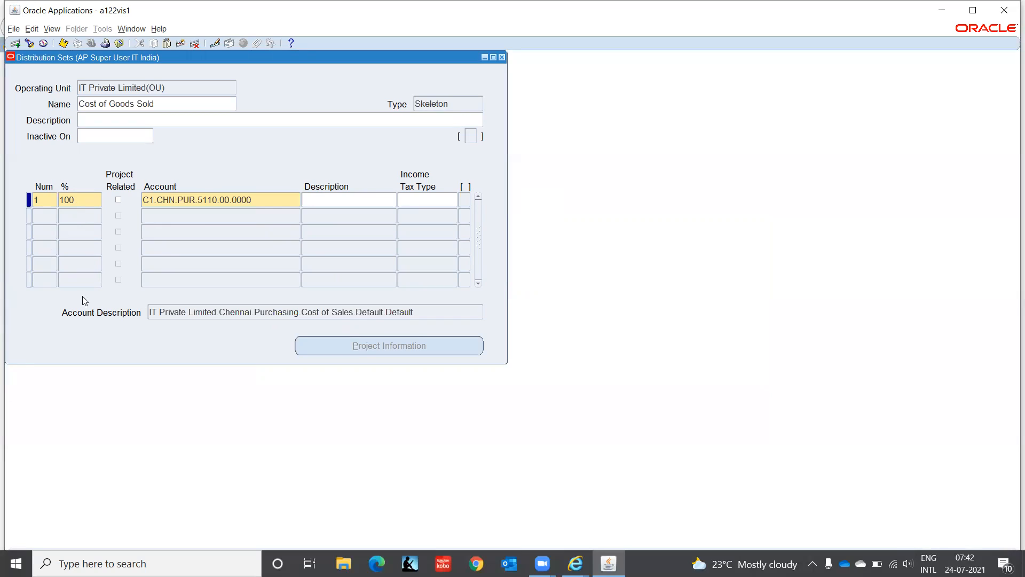
key("ctrl+s")
Step: Close Distribution Sets and look up the Hardware batch under Invoices > Entry > Invoice Batches
left_click(502, 57)
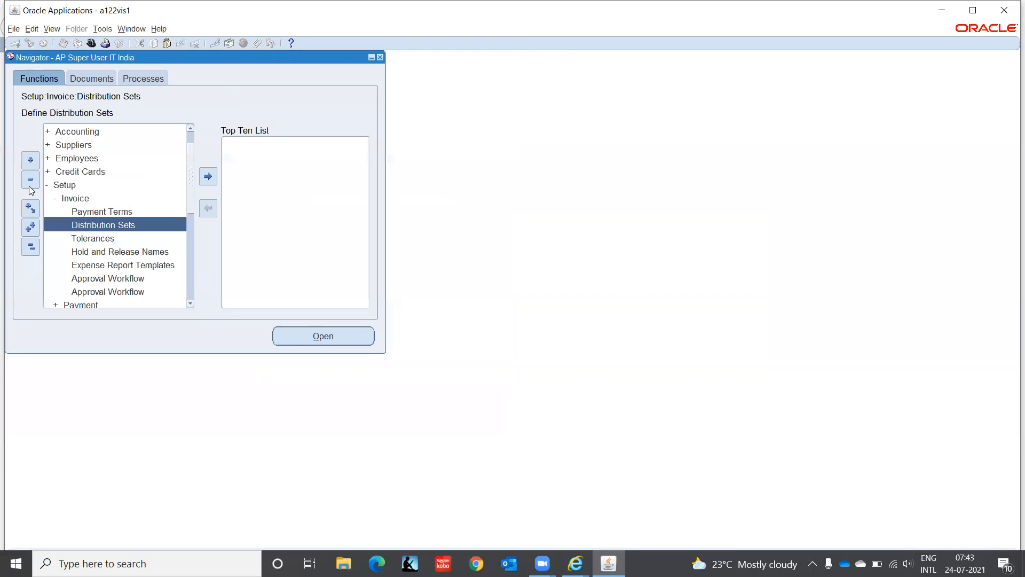
left_click(191, 133)
double_click(80, 137)
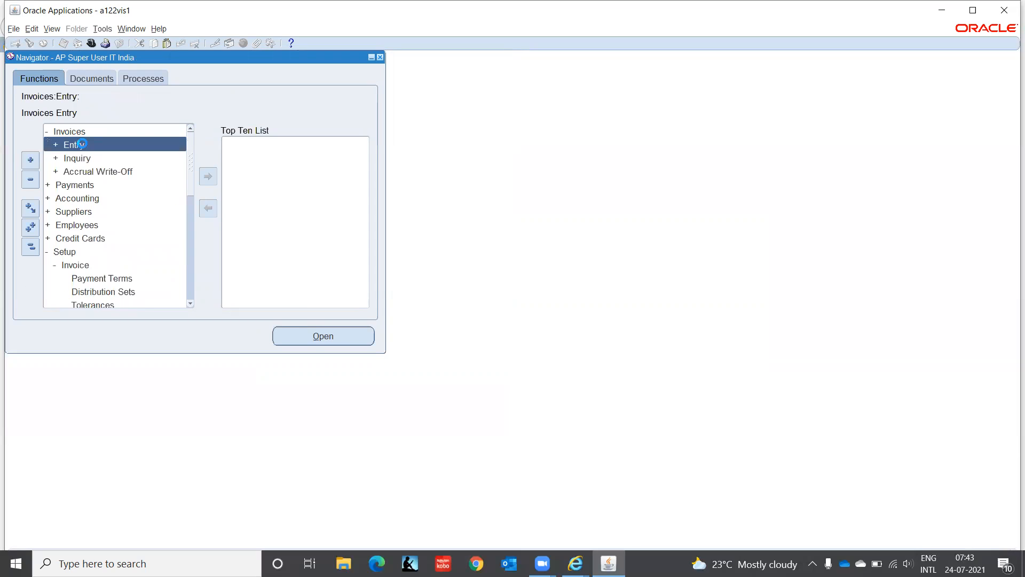
double_click(81, 145)
left_click(111, 159)
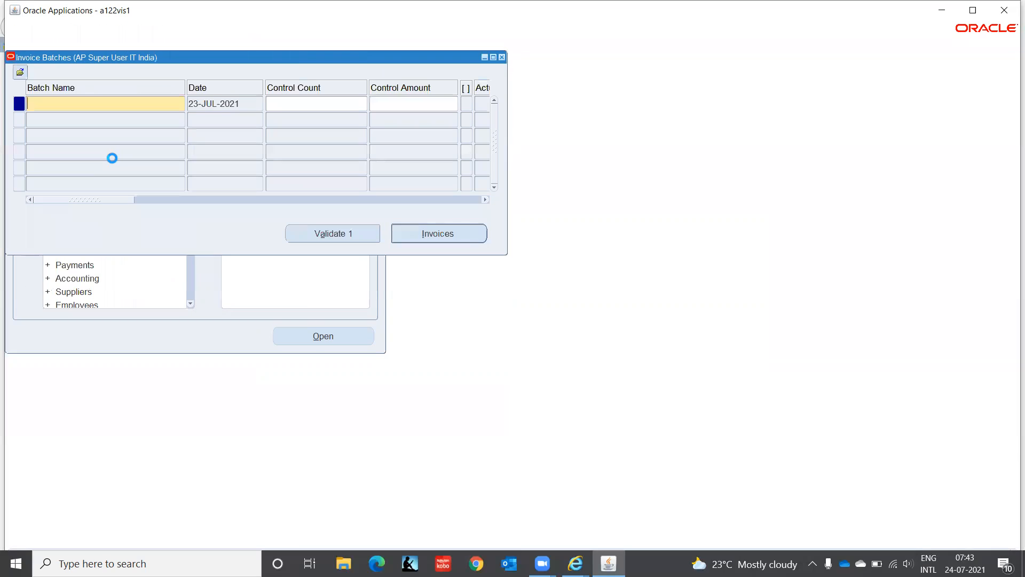
left_click(114, 158)
type("Hardware")
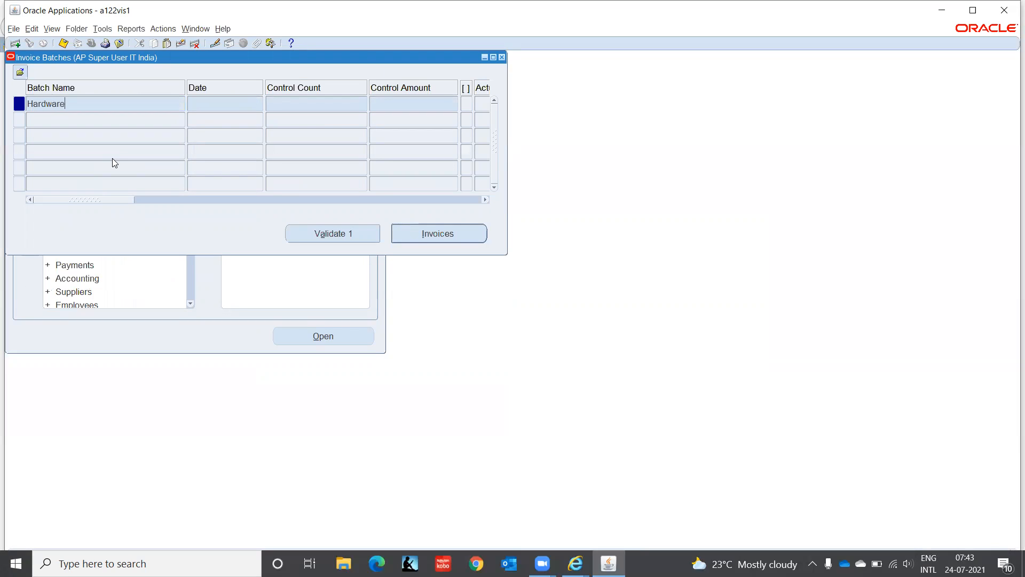
left_click(112, 158)
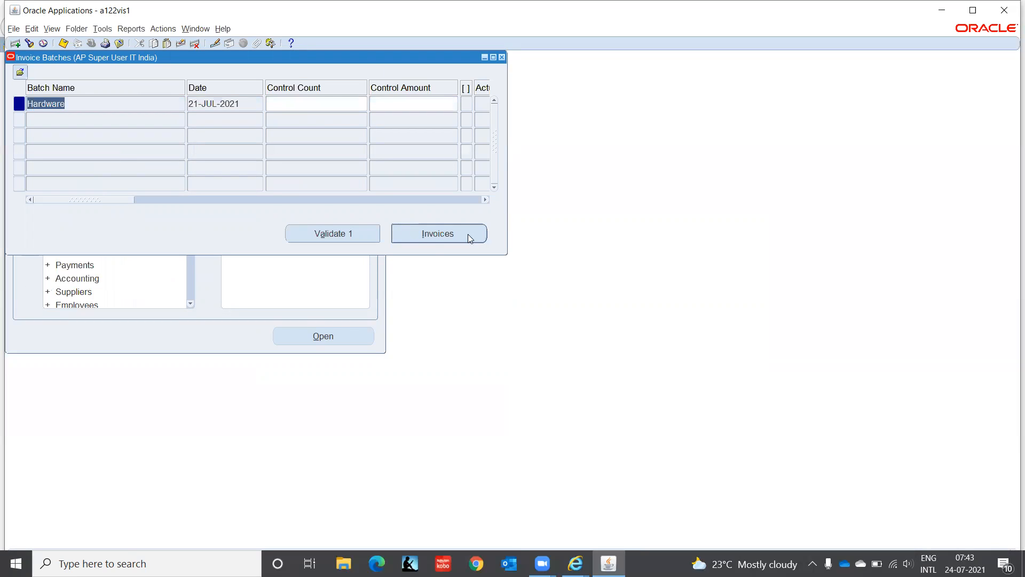
Step: Open the Hardware batch's invoices, step past ABC-003 and ABC-002, and add a blank invoice record
left_click(419, 237)
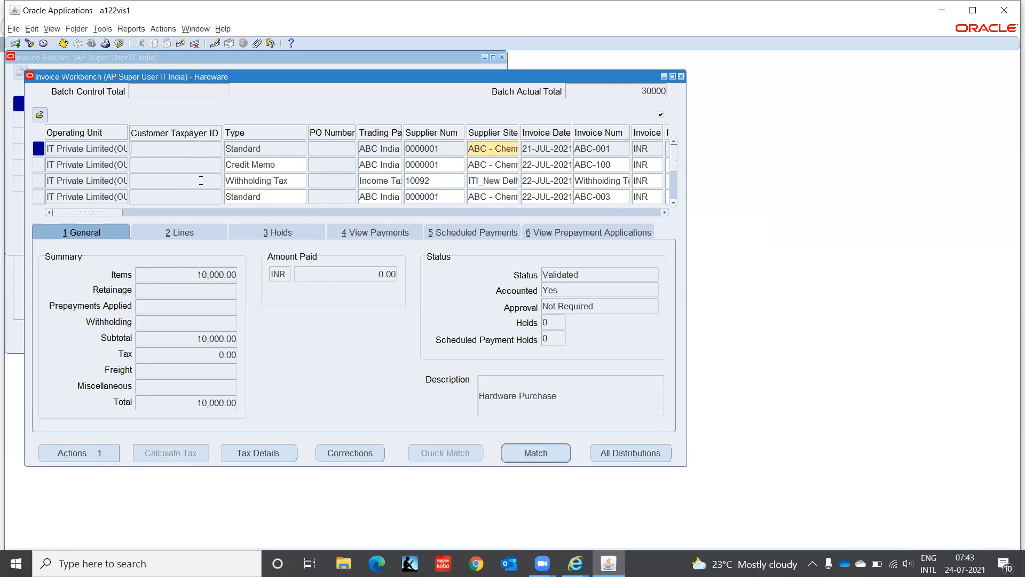
left_click(98, 195)
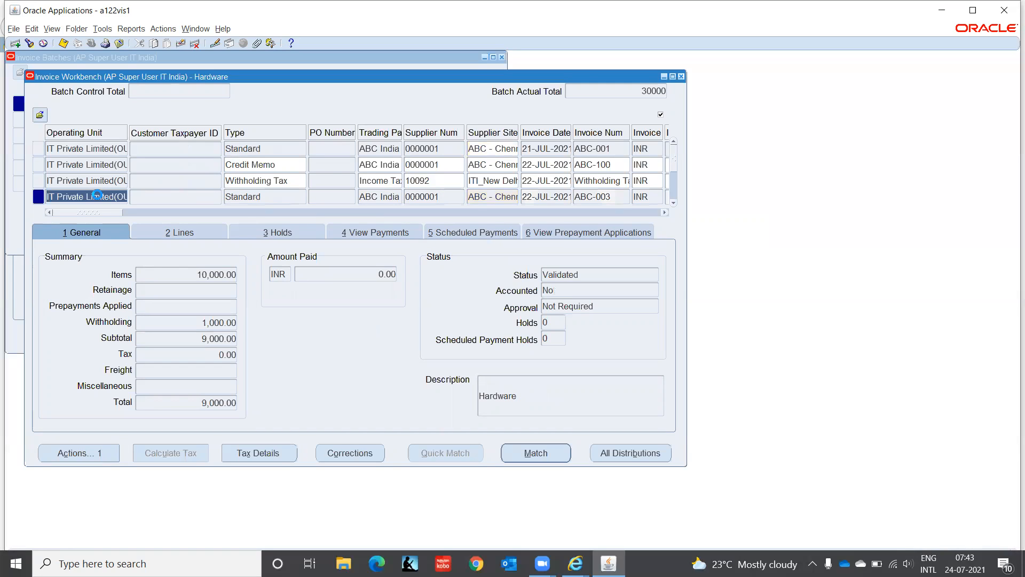
key("Down")
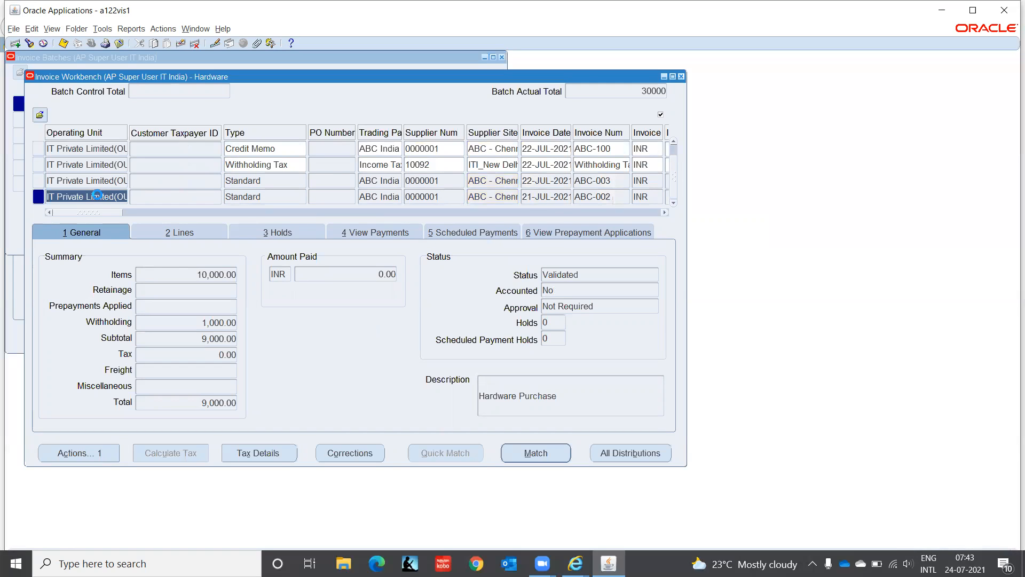
key("Down")
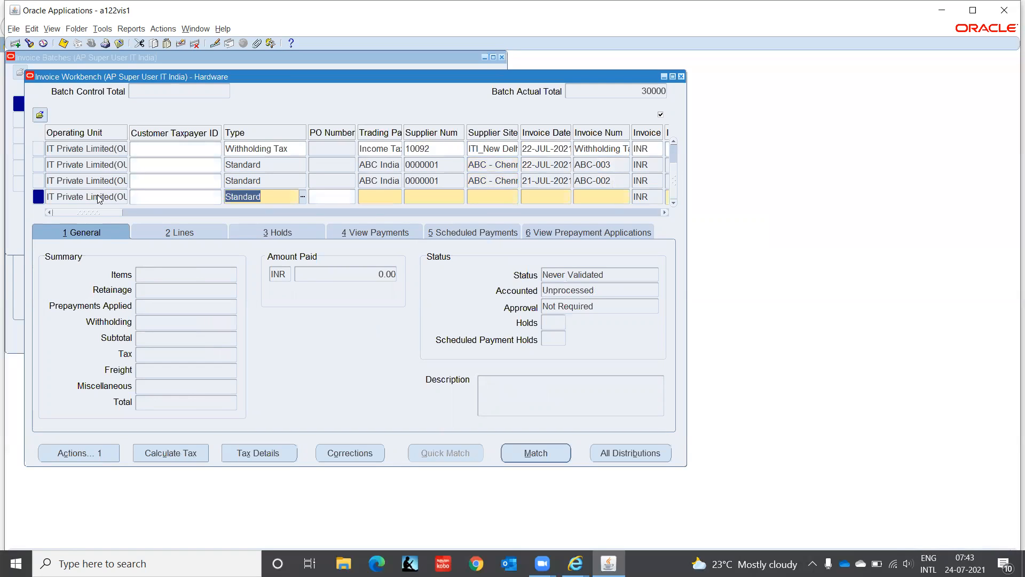
Step: Start a Standard invoice with ABC India and the copied date, numbered ABC-004 for 5,000
key("Tab")
key("Tab")
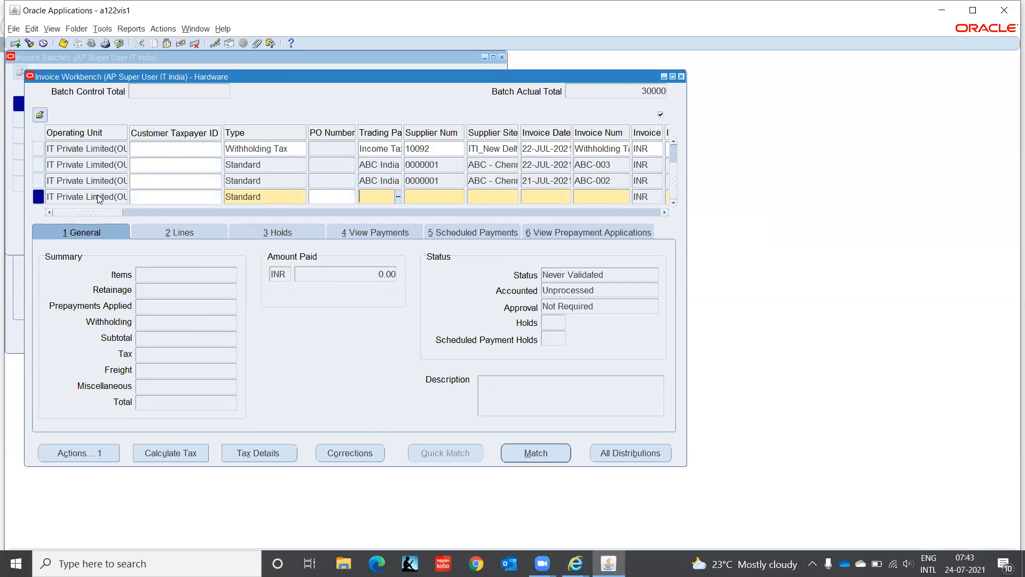
key("shift+F5")
key("Tab")
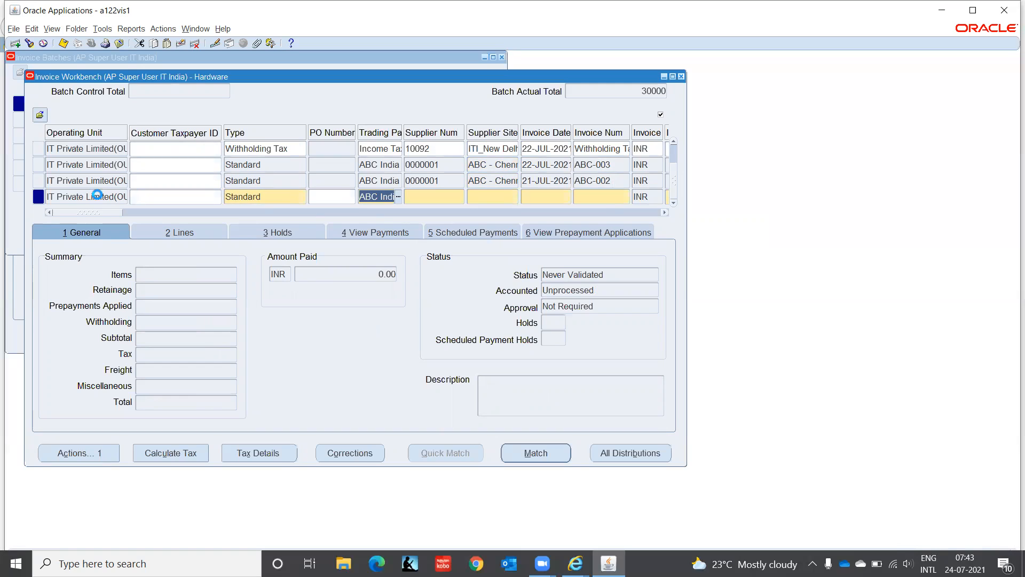
key("Tab")
key("Tab")
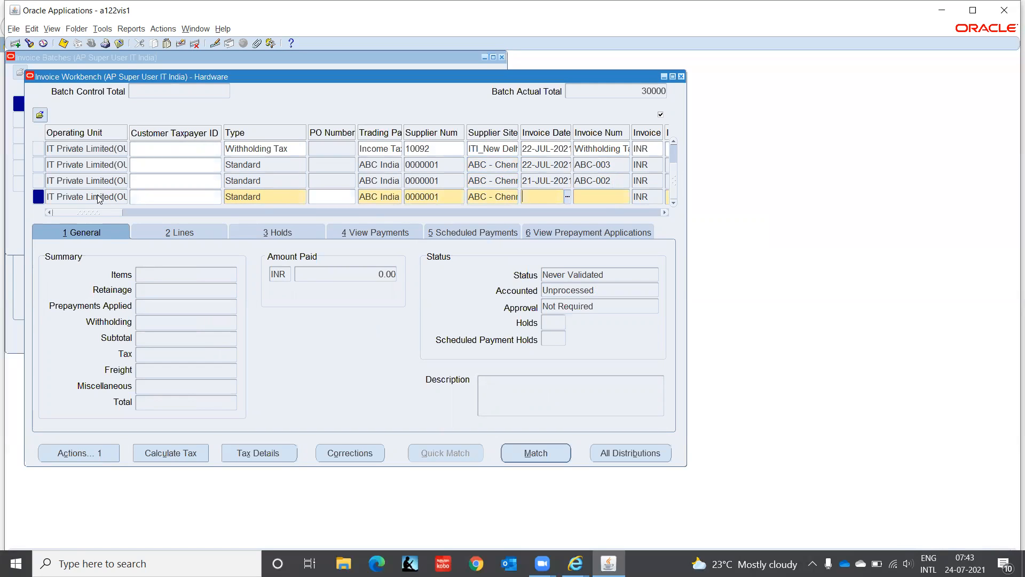
key("shift+F5")
key("Tab")
type("ABC-004")
key("Tab")
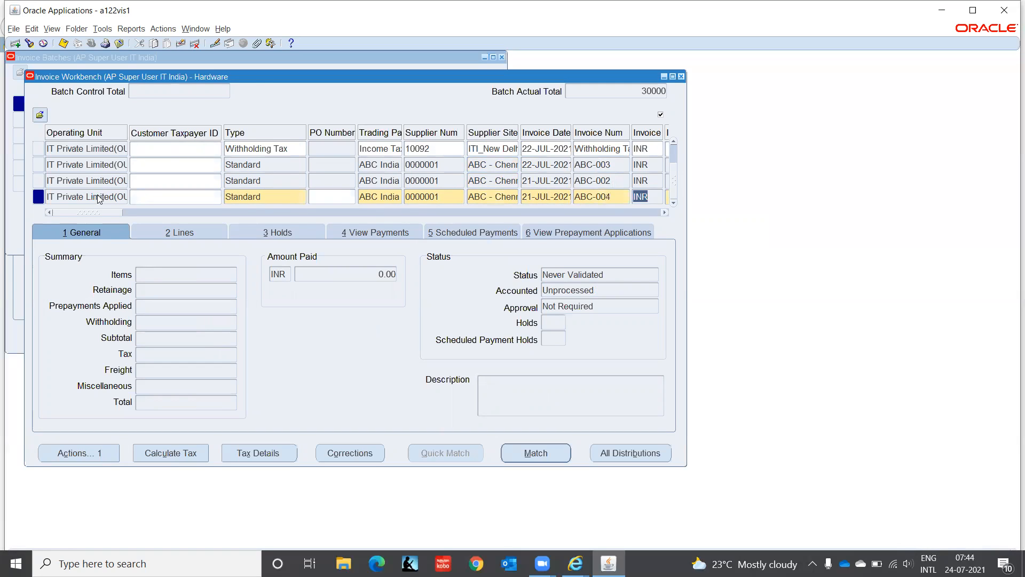
key("Tab")
type("5,000")
key("Tab")
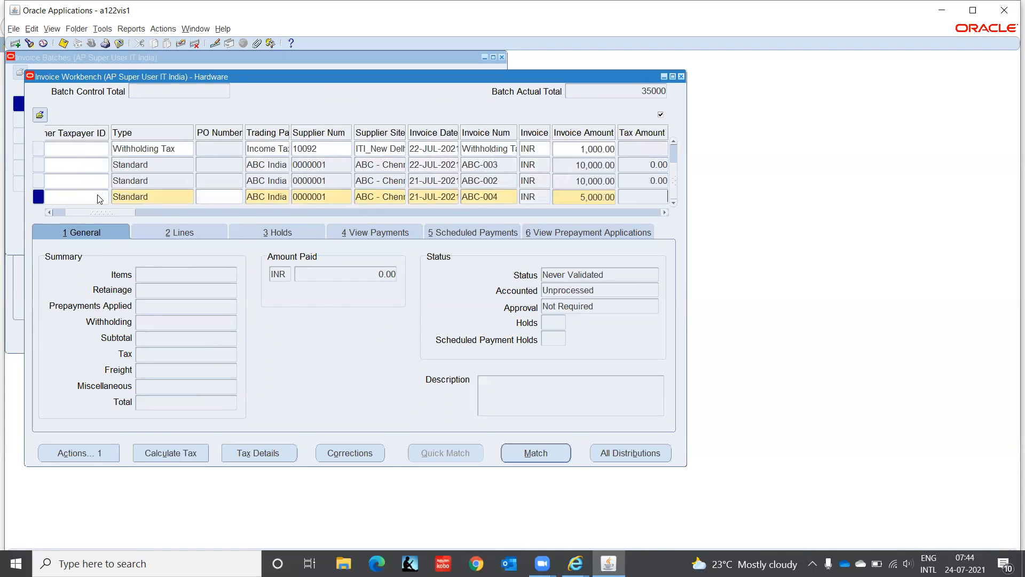
key("Tab")
key("Tab")
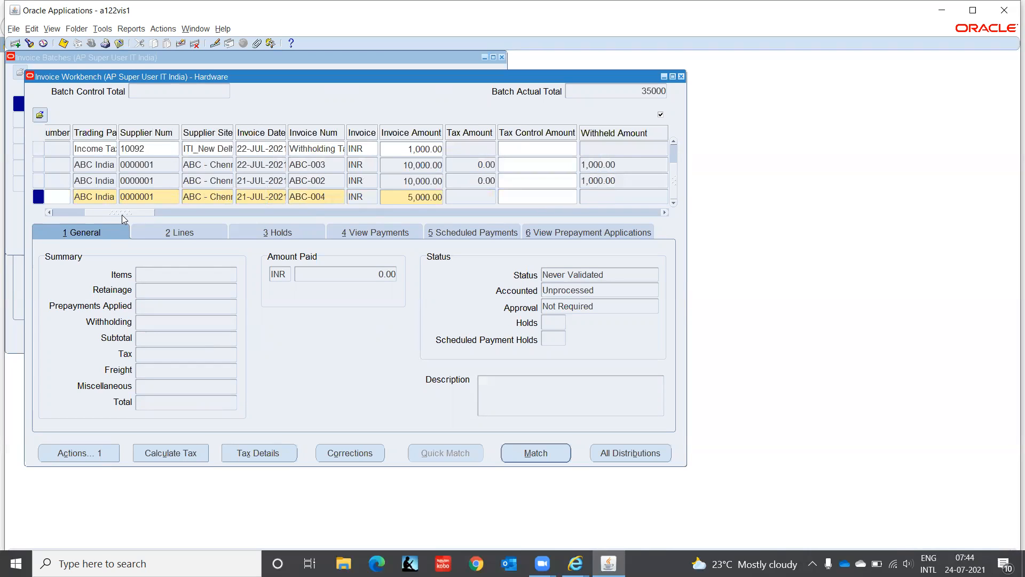
Step: Copy the Hardware Purchase description and set terms 5/10 Full 30 Days with CHECK payment
left_click_drag(123, 216, 228, 209)
left_click(226, 196)
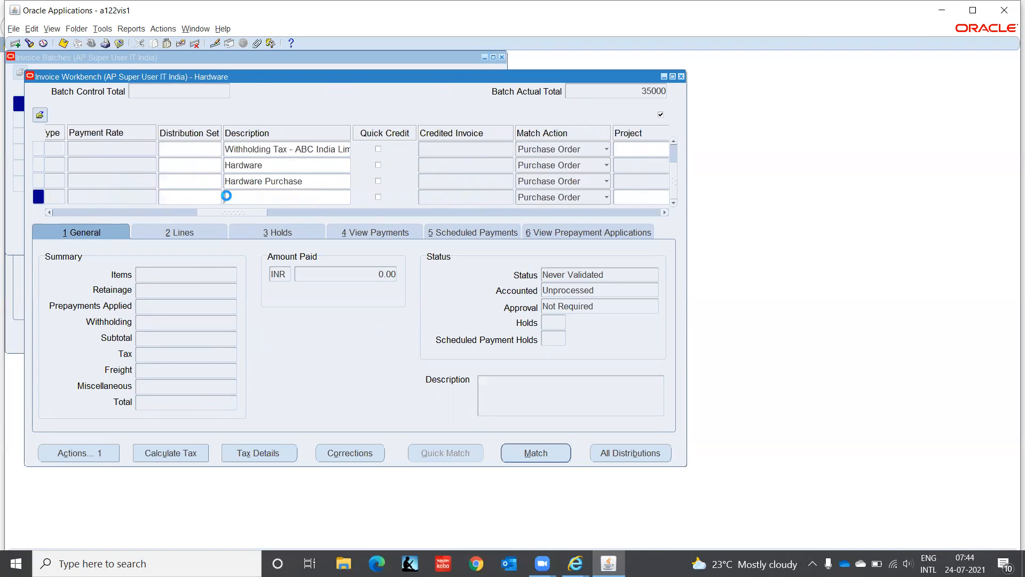
key("shift+F5")
key("Tab")
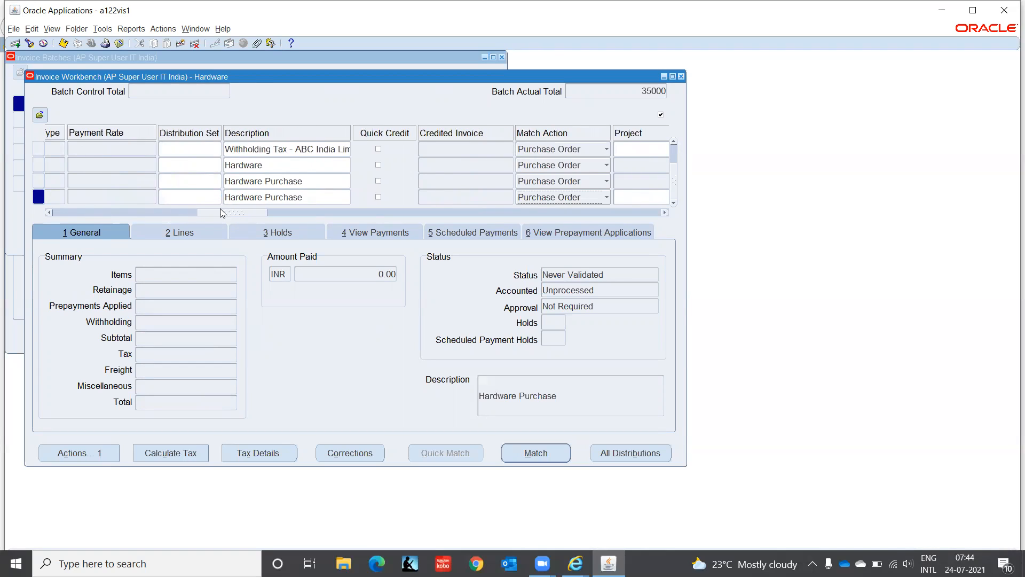
left_click_drag(213, 213, 373, 217)
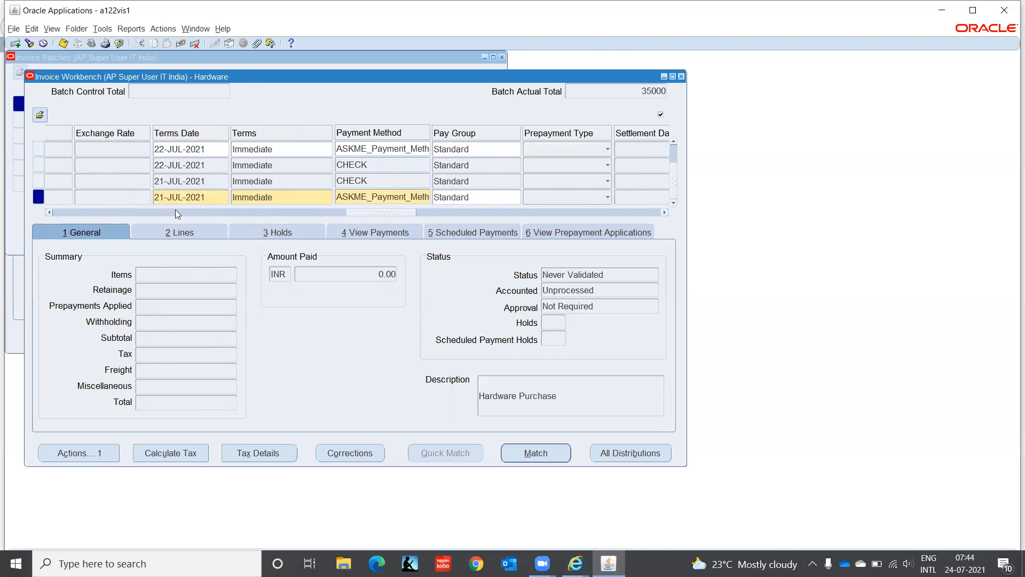
left_click(282, 193)
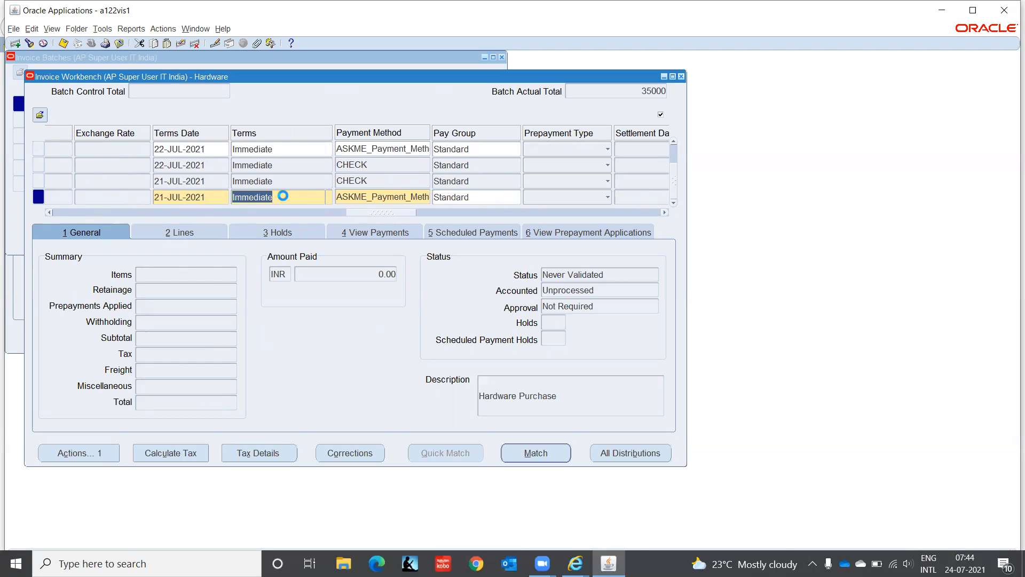
type("5/10")
key("Tab")
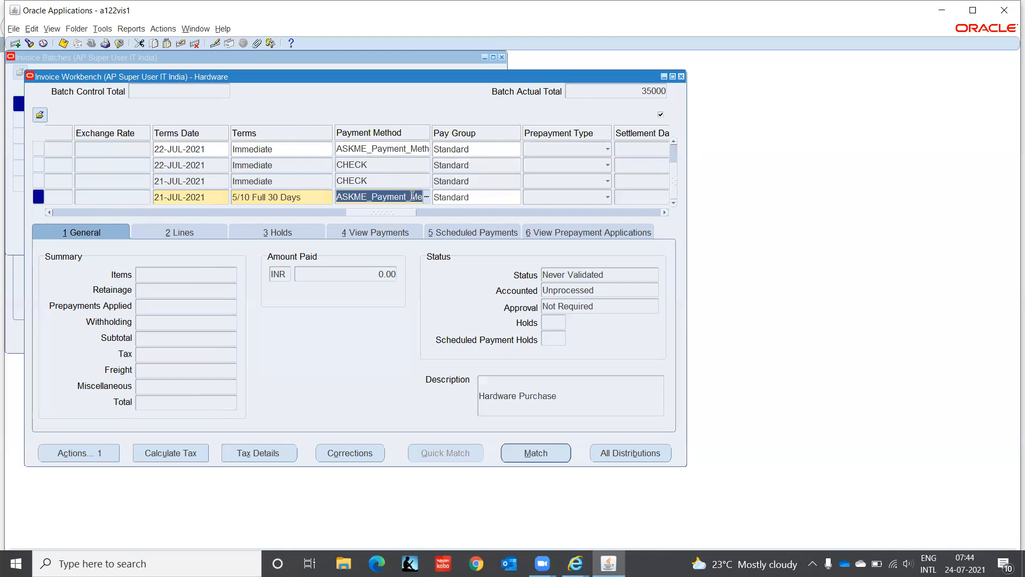
type("Check")
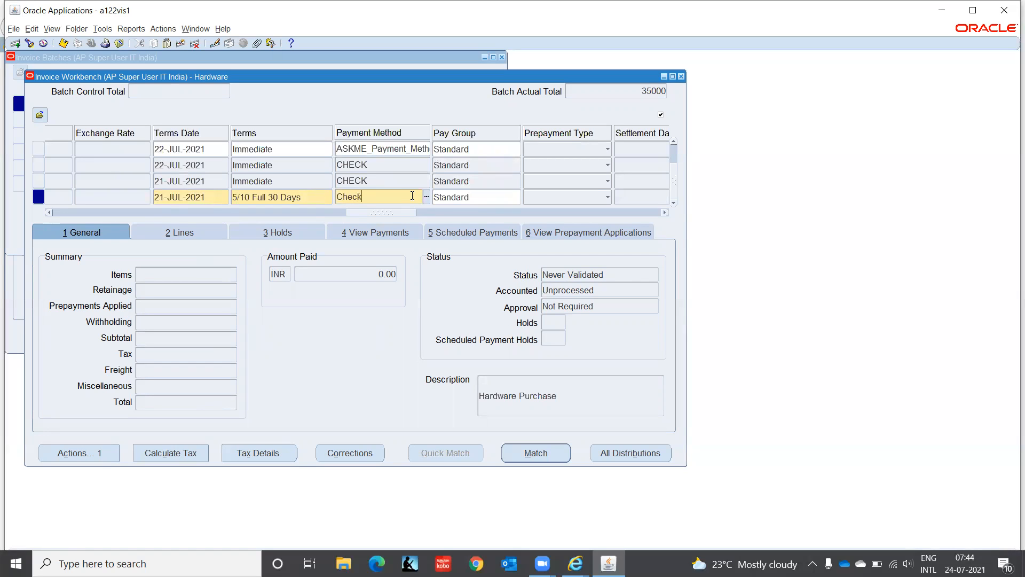
key("Tab")
key("Return")
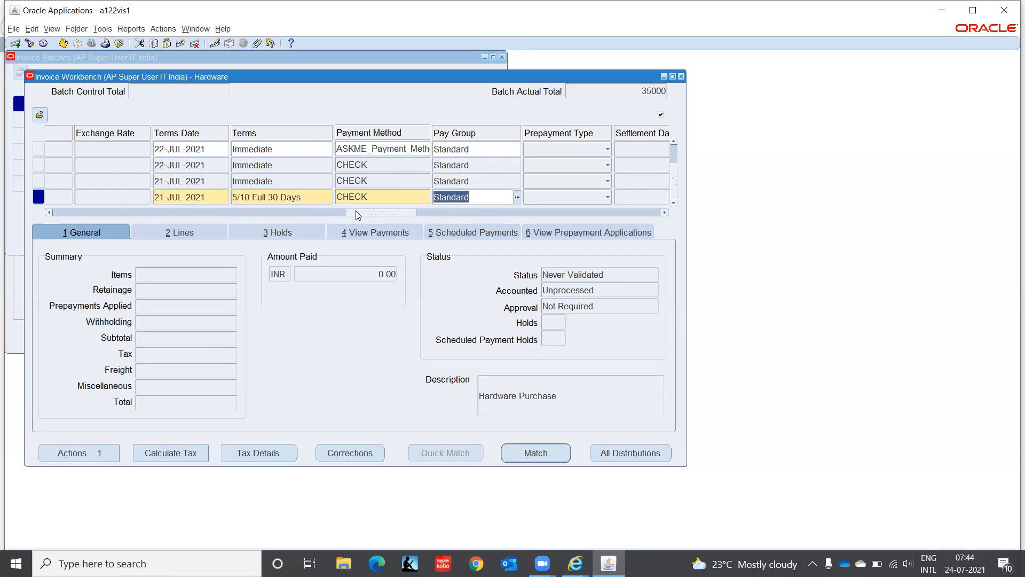
left_click_drag(358, 215, 658, 225)
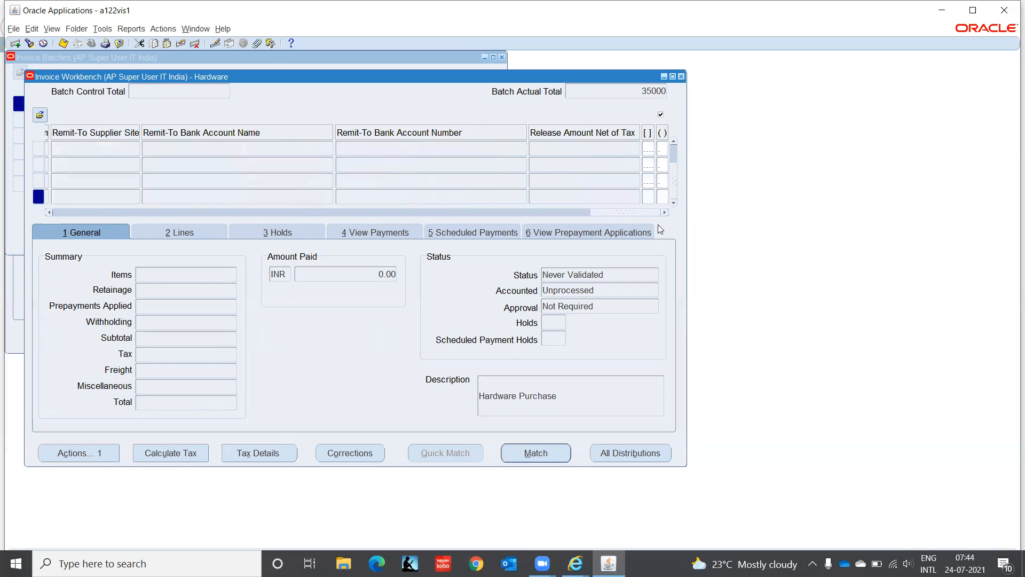
Step: Enter x in the invoice's additional information flexfield and accept the India information prompt
left_click(649, 196)
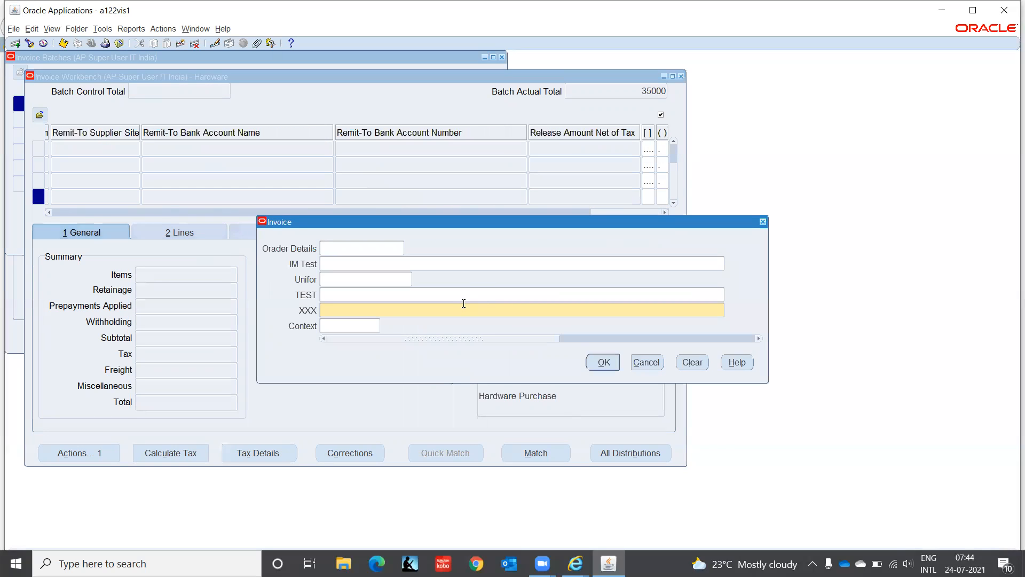
type("x")
left_click(604, 363)
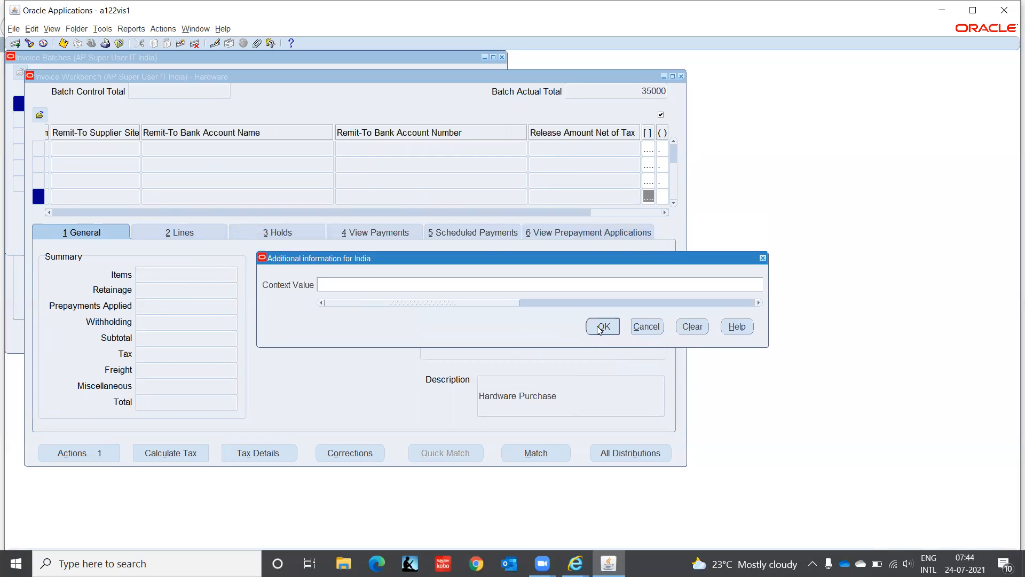
left_click(598, 327)
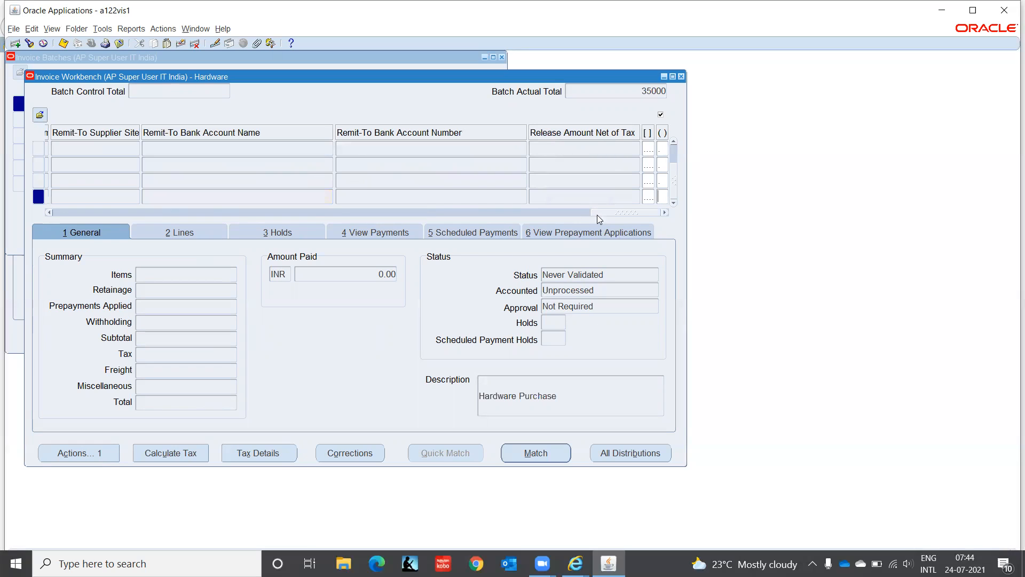
left_click_drag(606, 217, 67, 213)
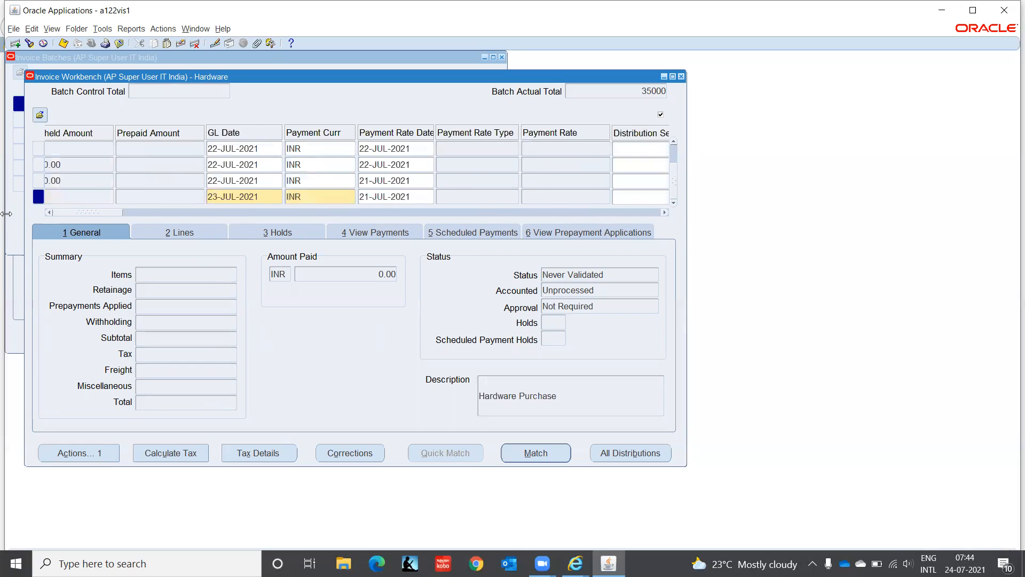
left_click(284, 197)
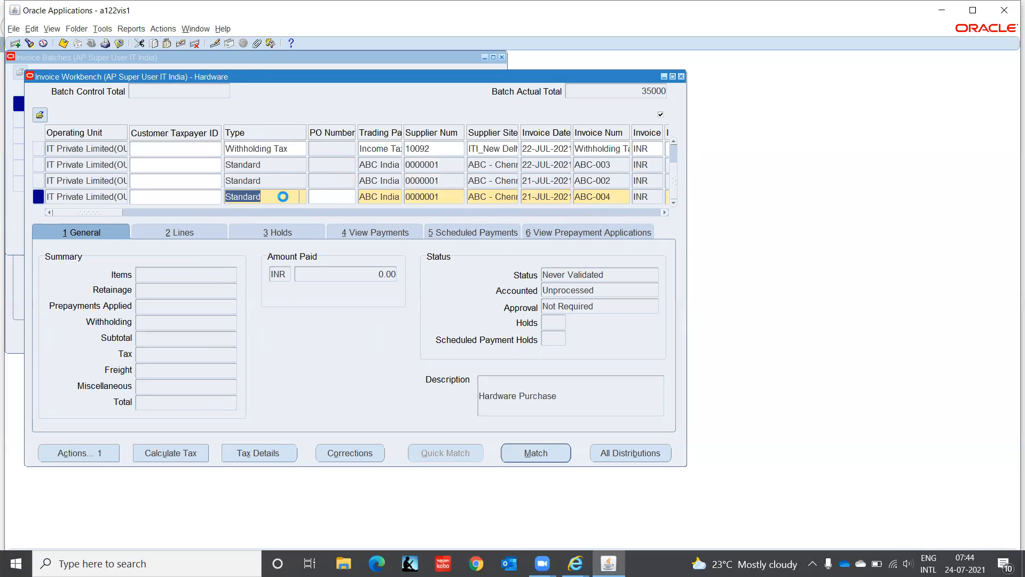
Step: Add the Voucher Number column to the invoice grid through the folder's Show Field option
right_click(283, 196)
mouse_move(339, 255)
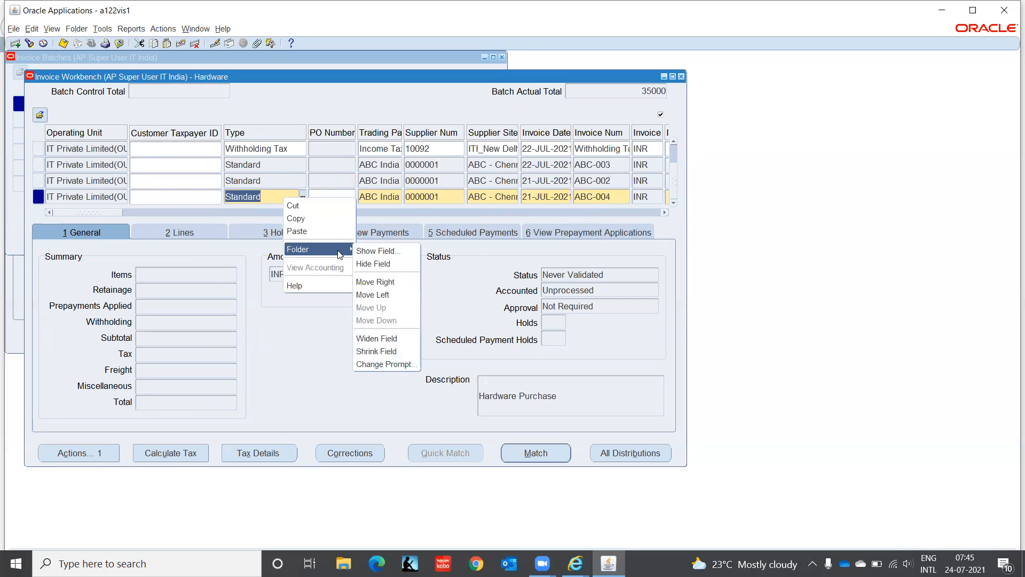
left_click(372, 250)
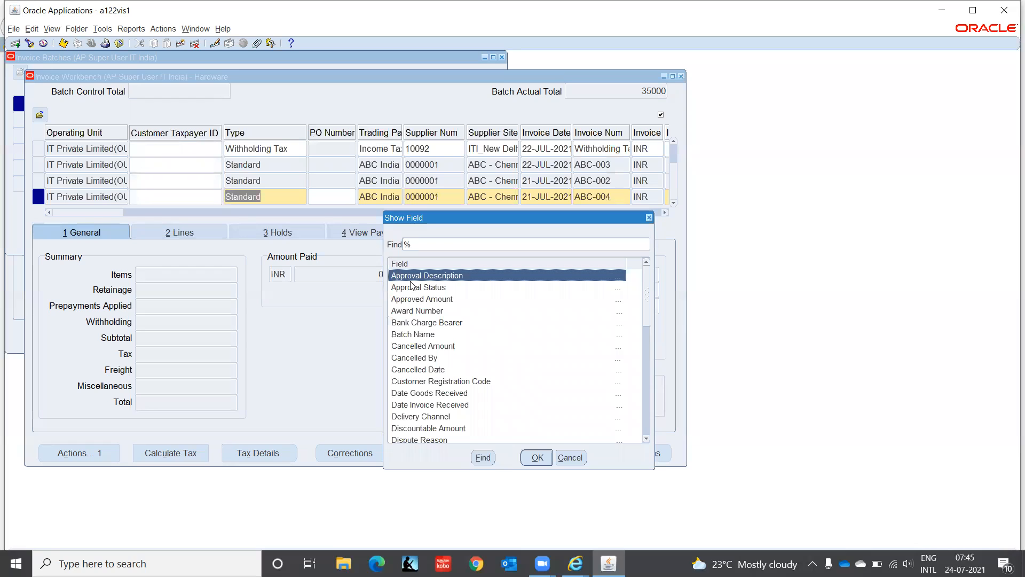
type("voucher Number")
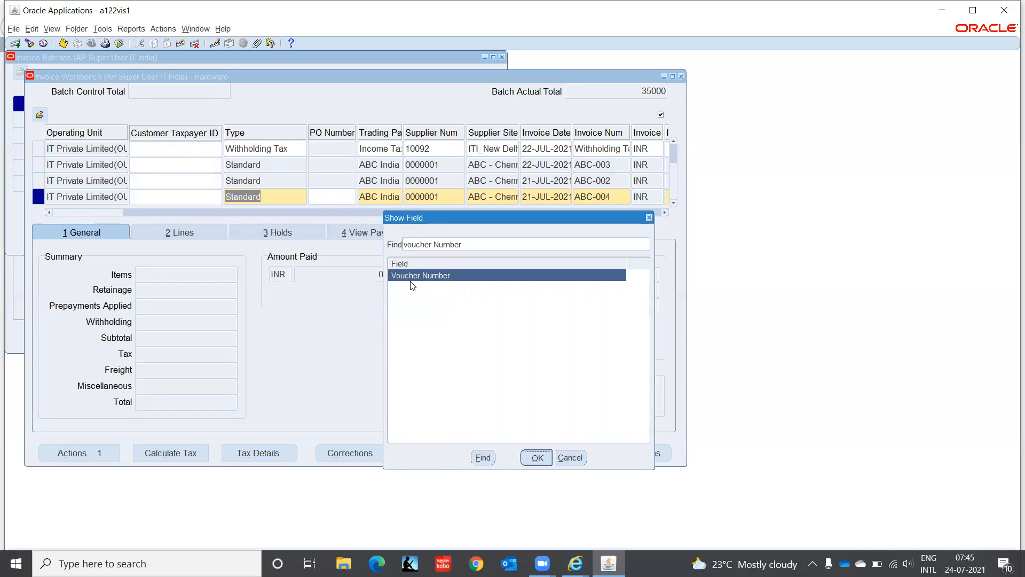
Step: Give invoice ABC-004 voucher number 5
left_click(328, 196)
type("5")
key("Tab")
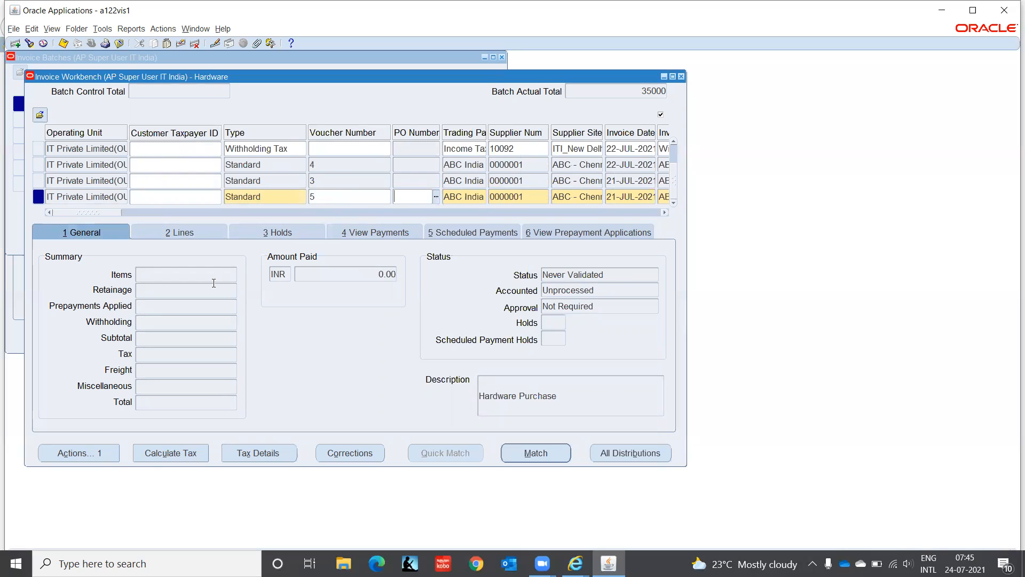
left_click(180, 233)
Step: Enter 5000 as line 1's amount and assign the Cost of Goods Sold distribution set
left_click(136, 310)
type("5000")
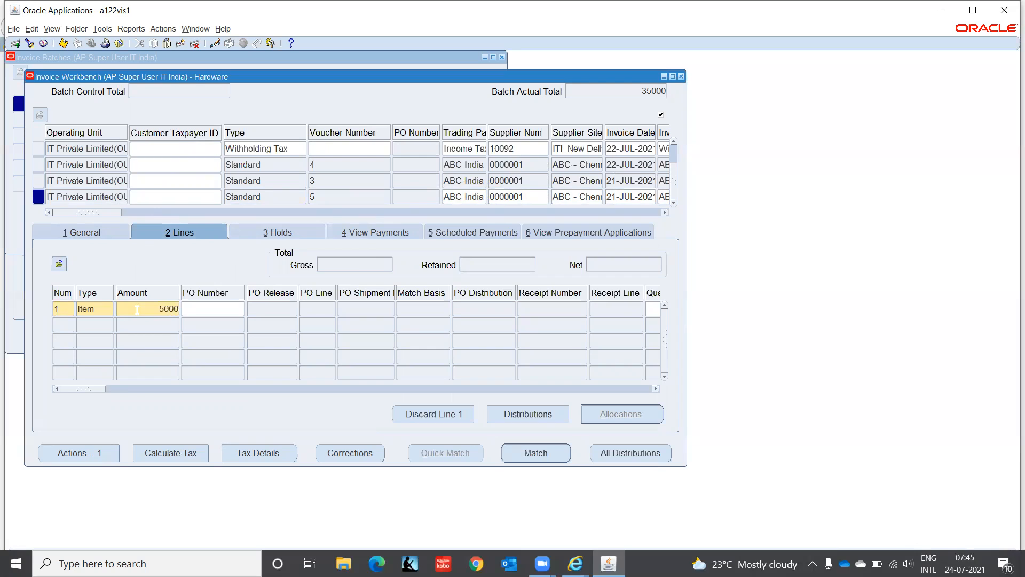
key("Tab")
left_click_drag(96, 388, 166, 401)
left_click(256, 308)
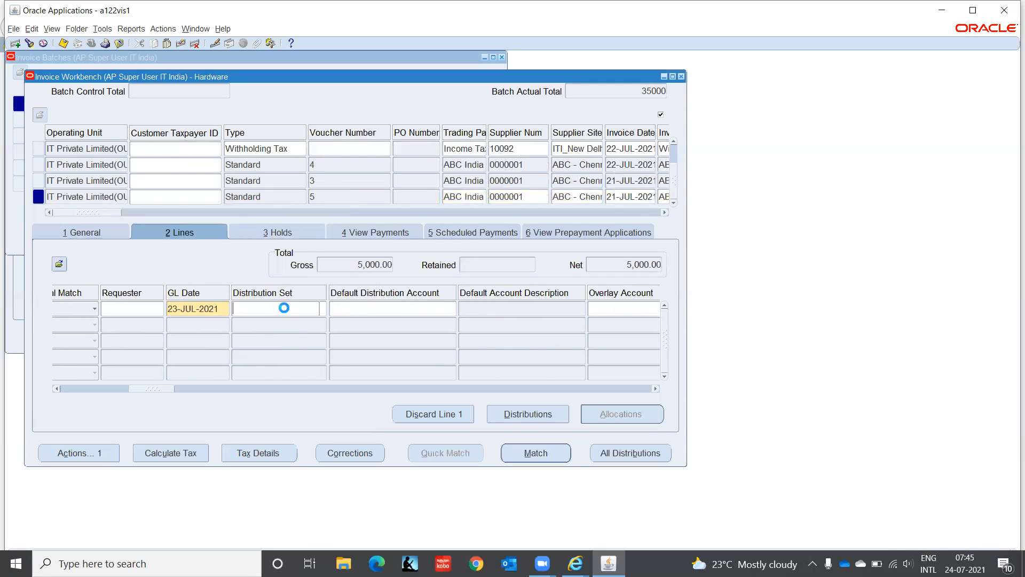
left_click(322, 309)
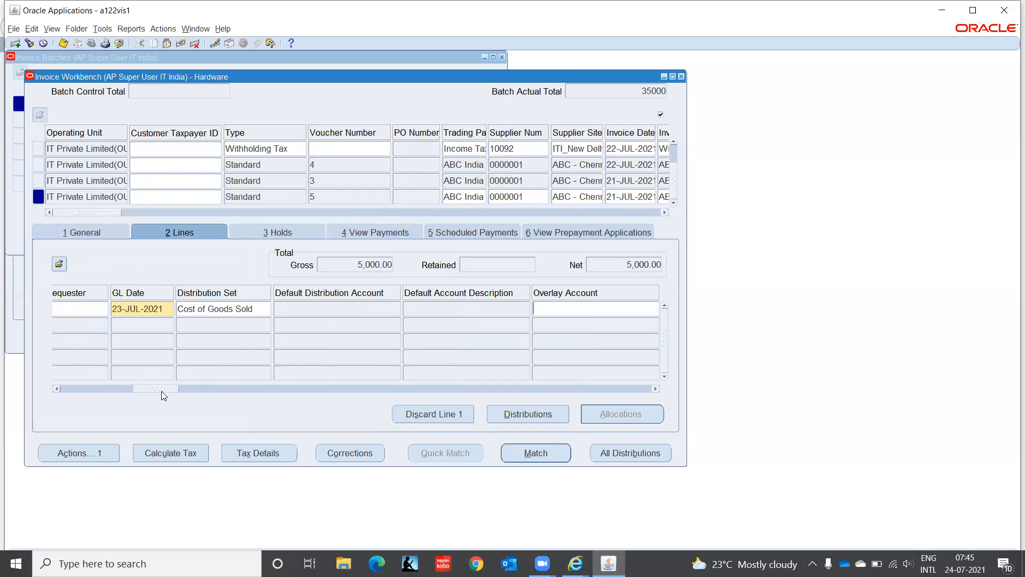
left_click_drag(163, 396, 98, 396)
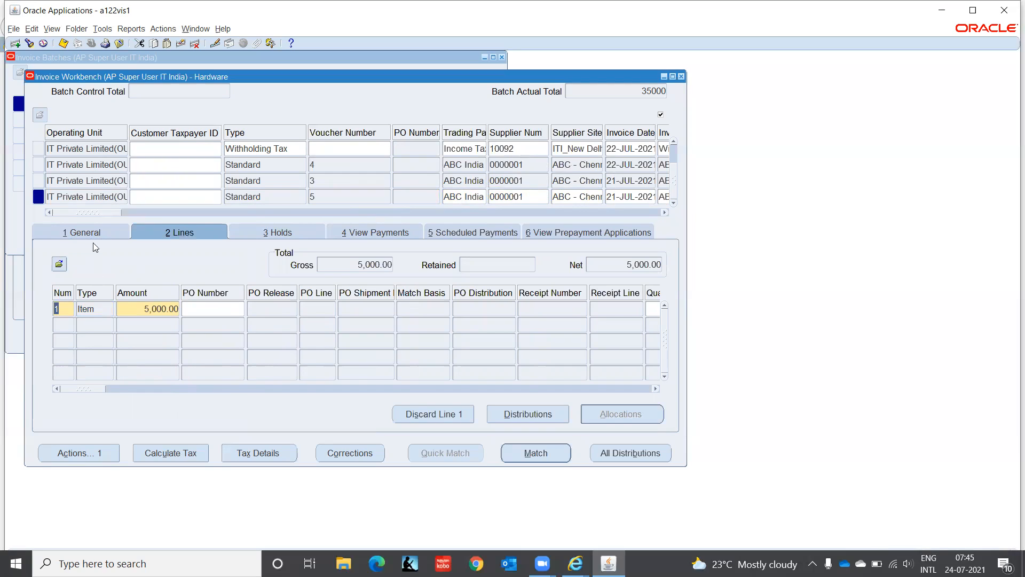
Step: Run the Validate action on invoice ABC-004 from the General tab
left_click(88, 230)
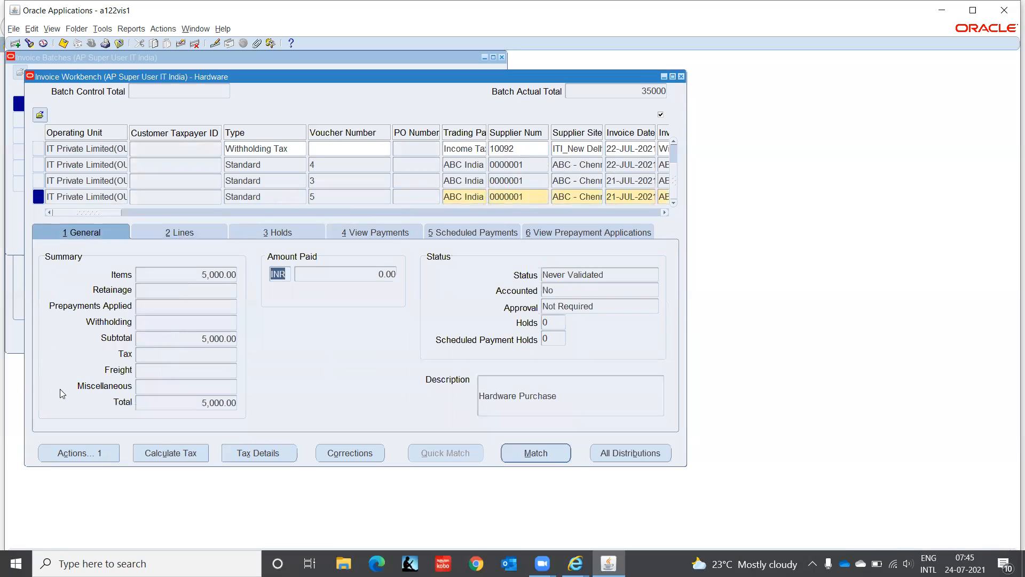
left_click(79, 450)
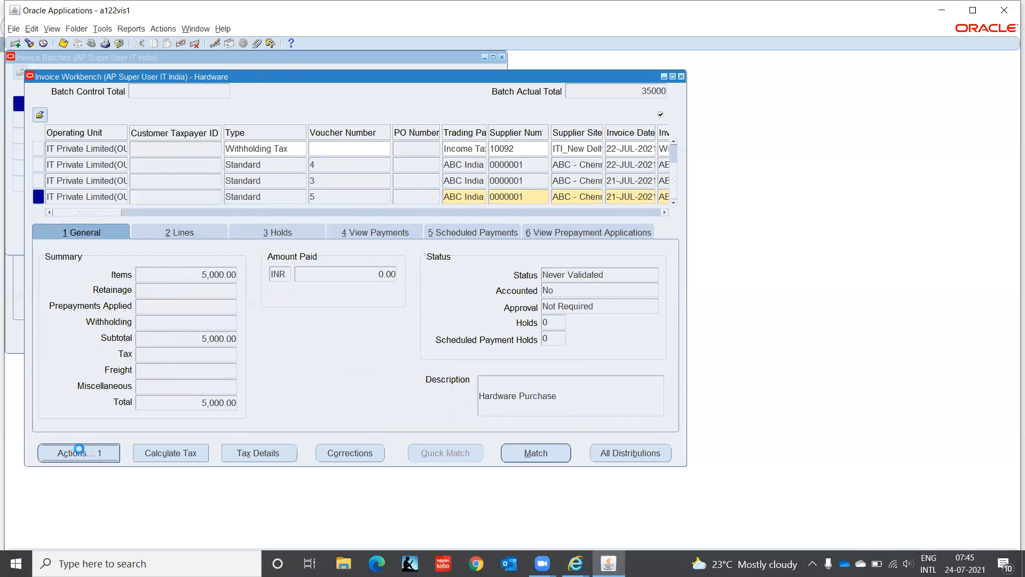
left_click(223, 118)
left_click(319, 434)
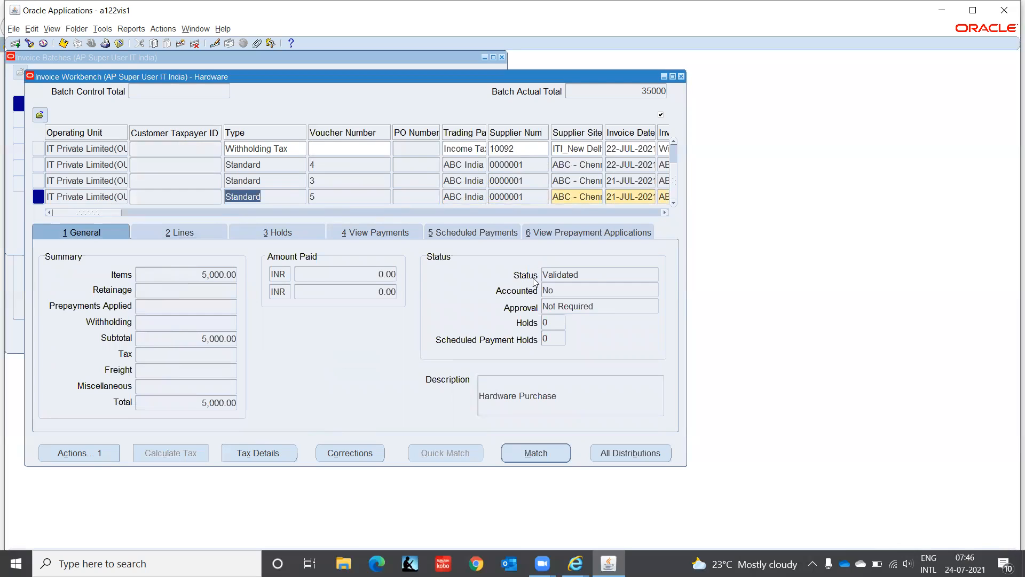
left_click(182, 234)
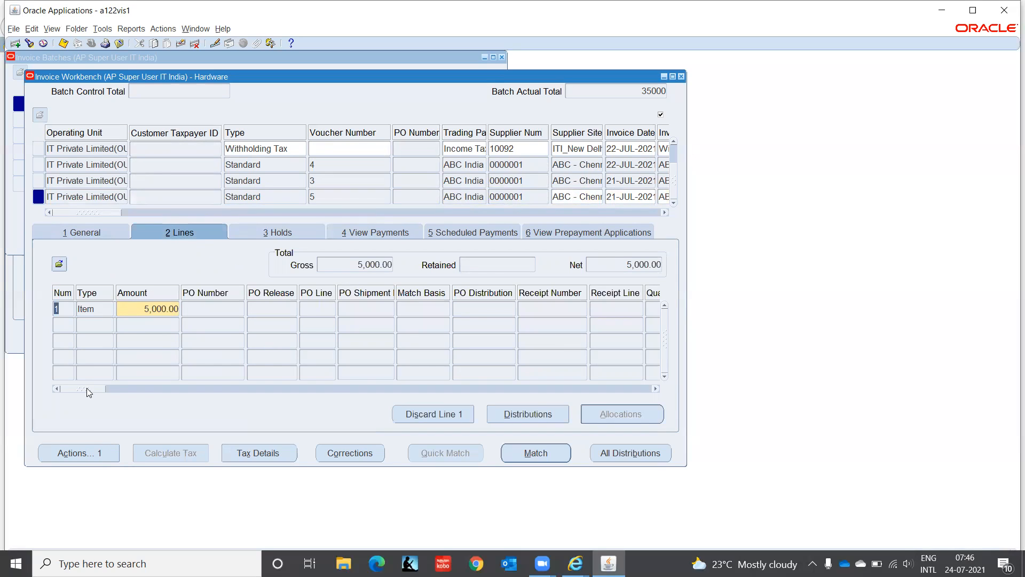
Step: Review line 1's 5,000.00 distribution to account C1.CHN.PUR.5110.00.0000
left_click_drag(89, 388, 67, 399)
left_click(139, 308)
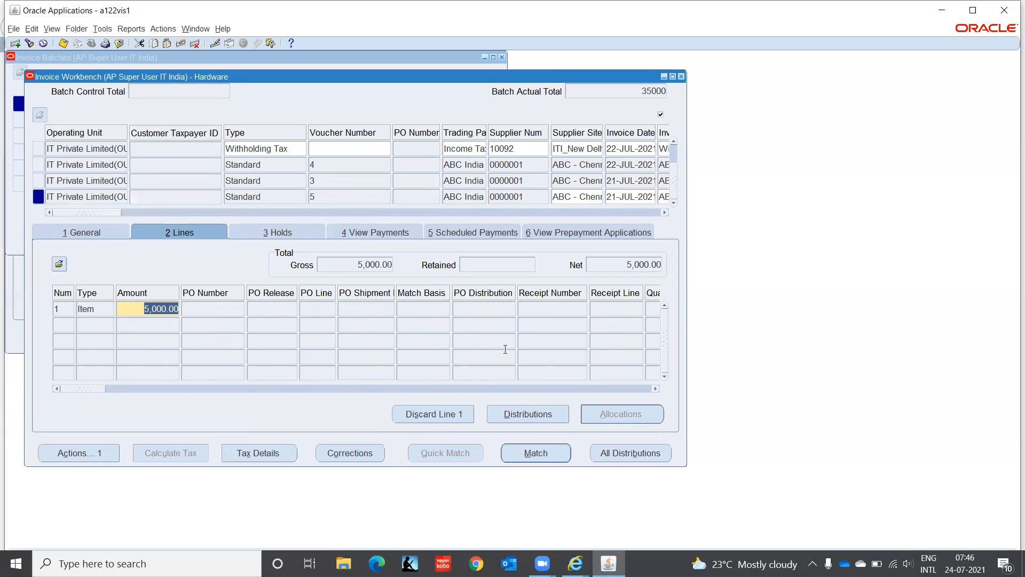
left_click(545, 411)
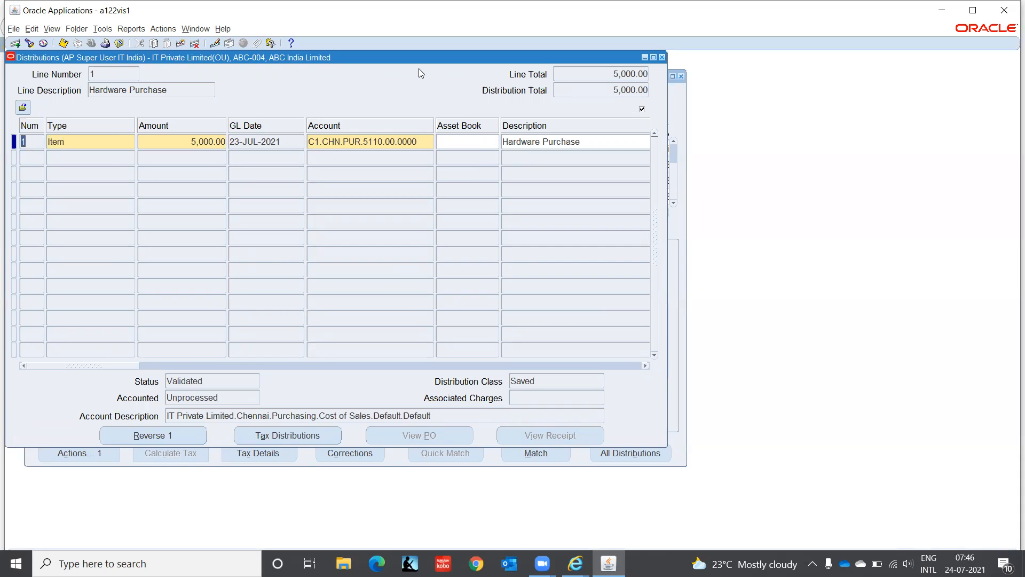
left_click(661, 57)
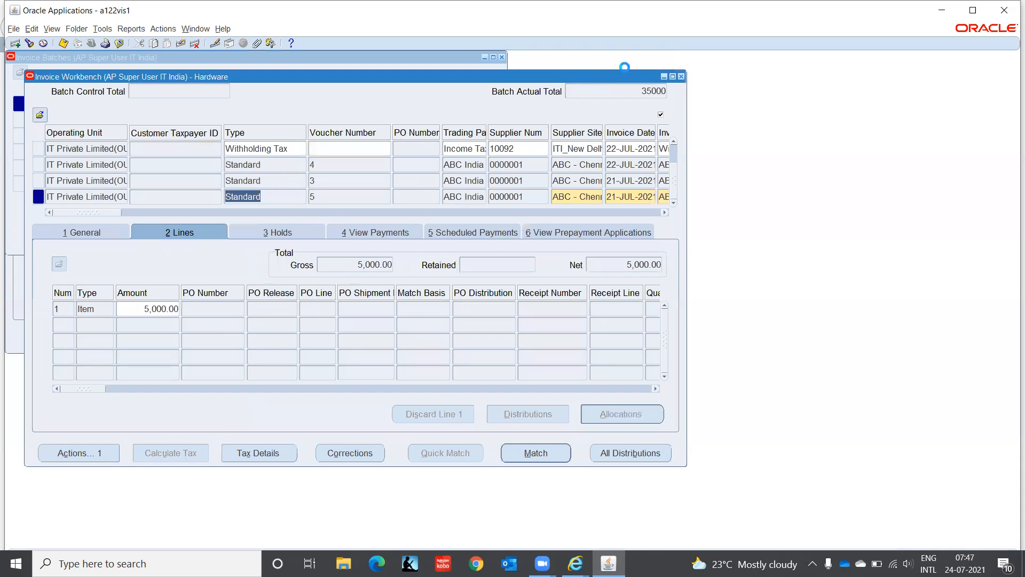
Step: Close the Invoice Workbench and batches, then expand Setup > Invoice in the Navigator
left_click(682, 76)
left_click(501, 57)
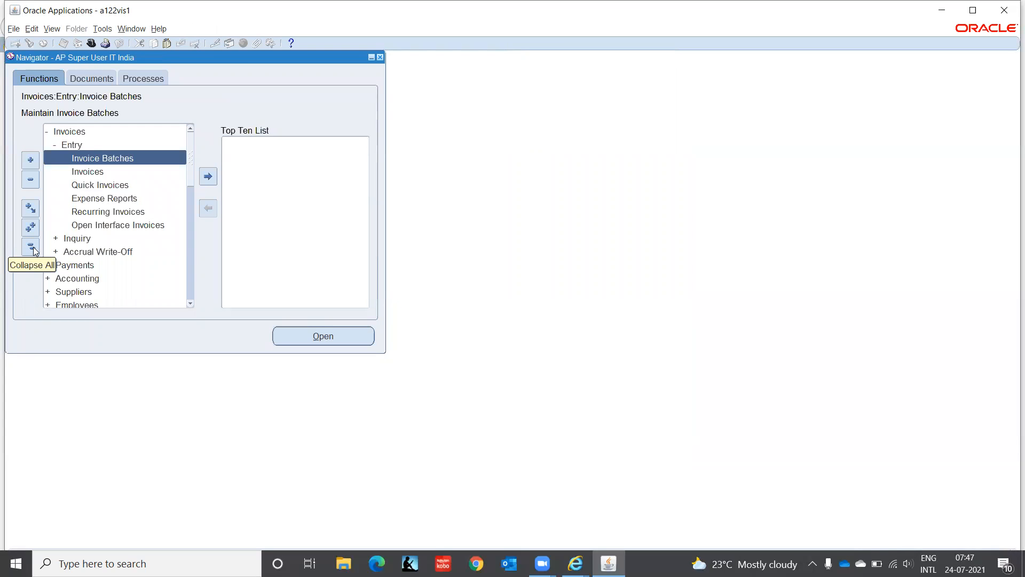
left_click(31, 247)
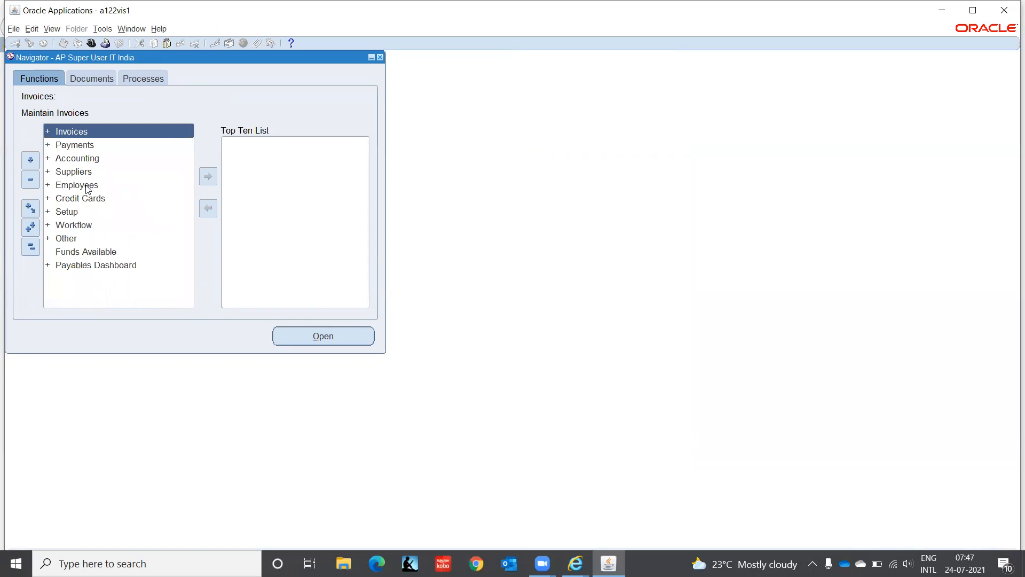
left_click(77, 212)
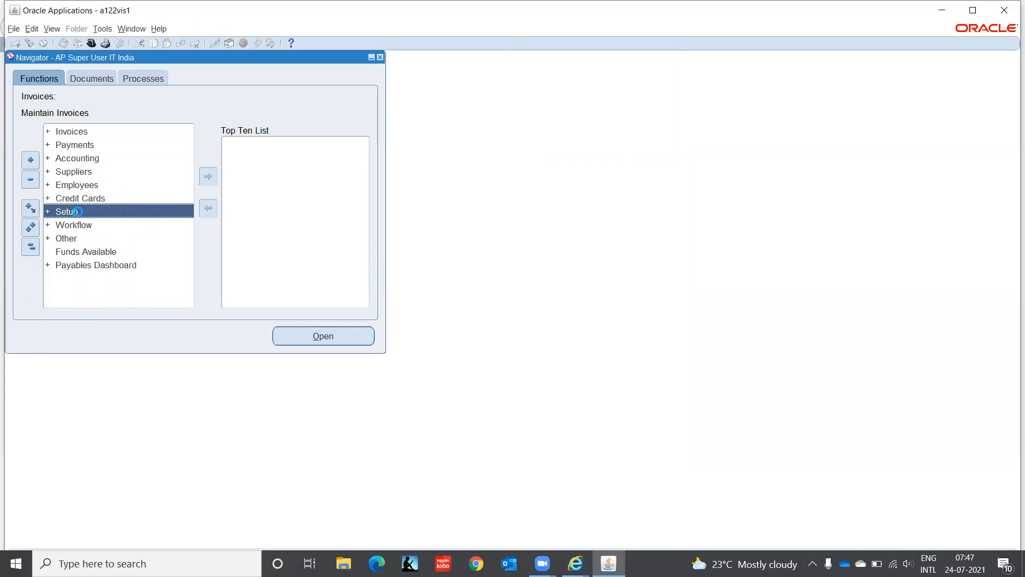
double_click(77, 211)
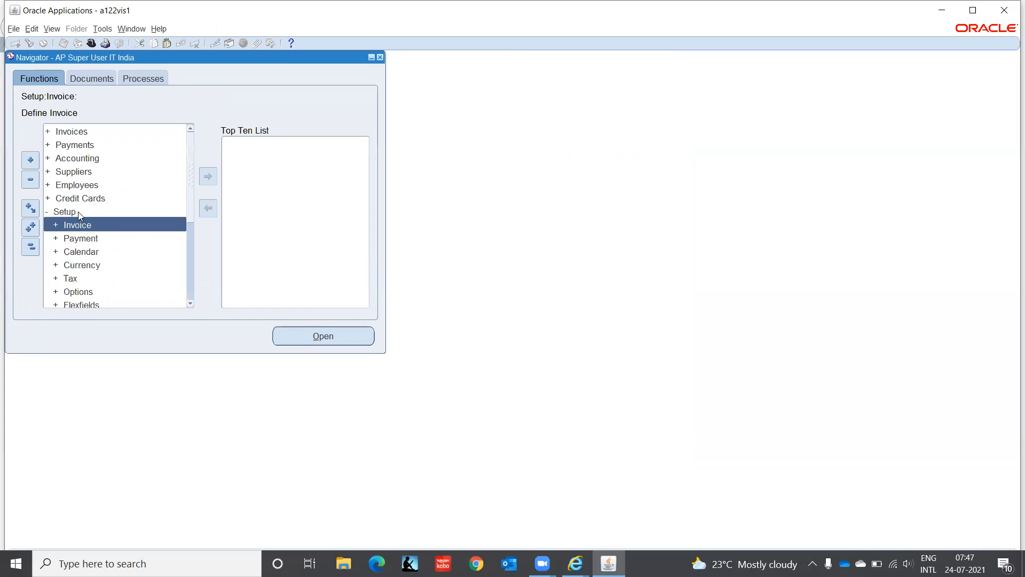
double_click(78, 211)
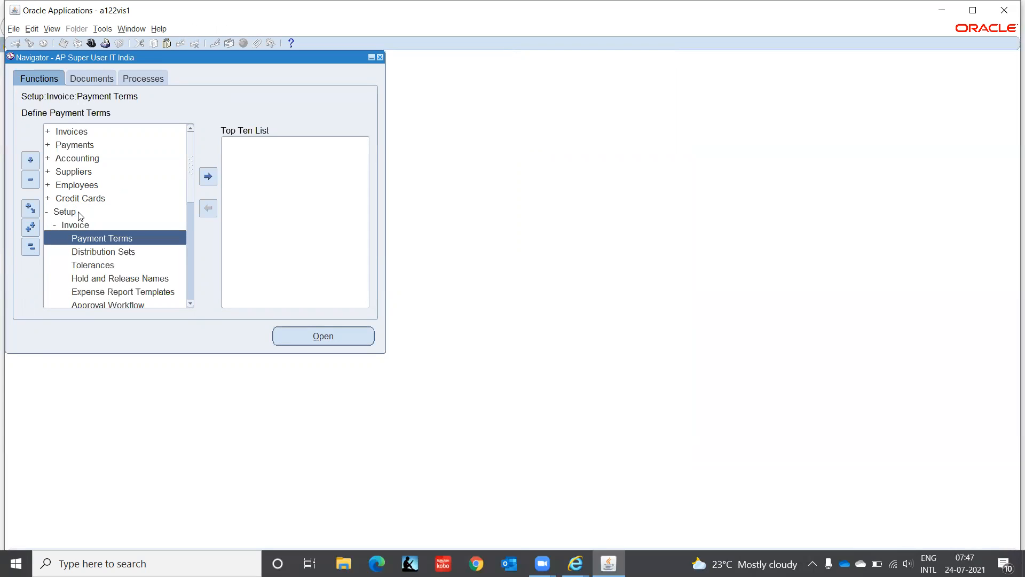
Step: Open the Hold and Release Names form from the invoice setup list
key("Down")
key("Down")
key("Down")
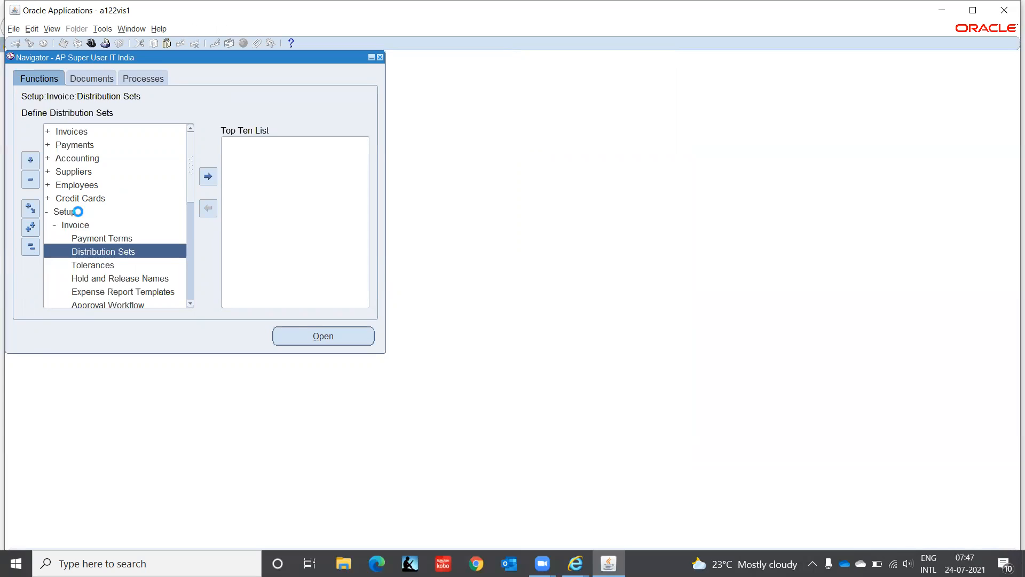
key("Down")
key("Down")
key("Down")
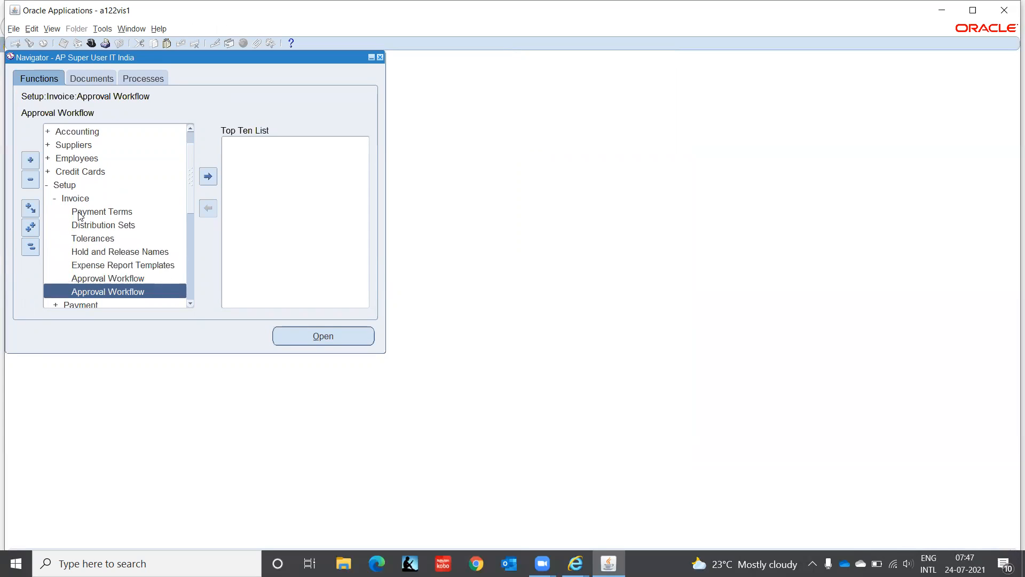
key("Up")
key("Up")
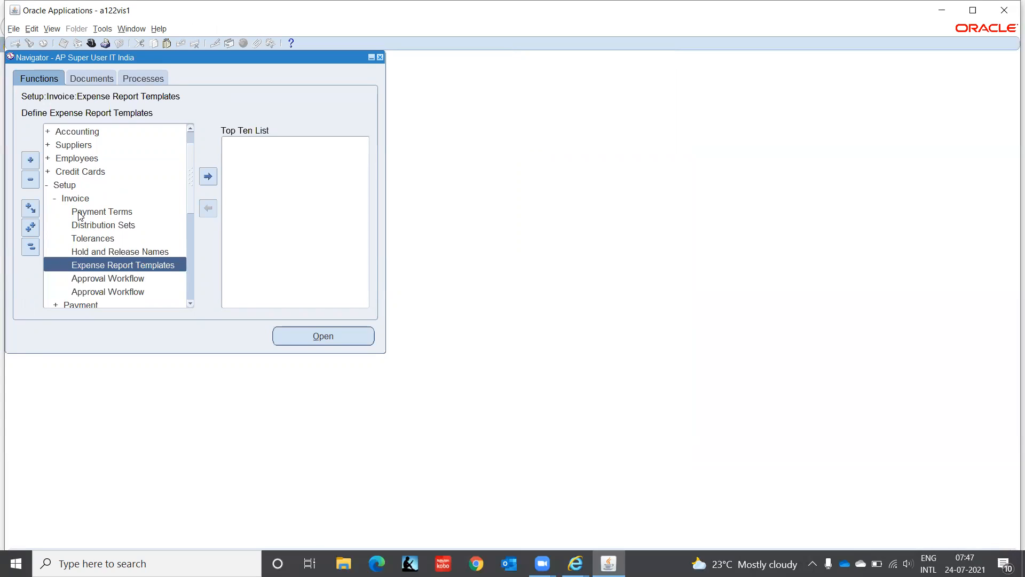
key("Up")
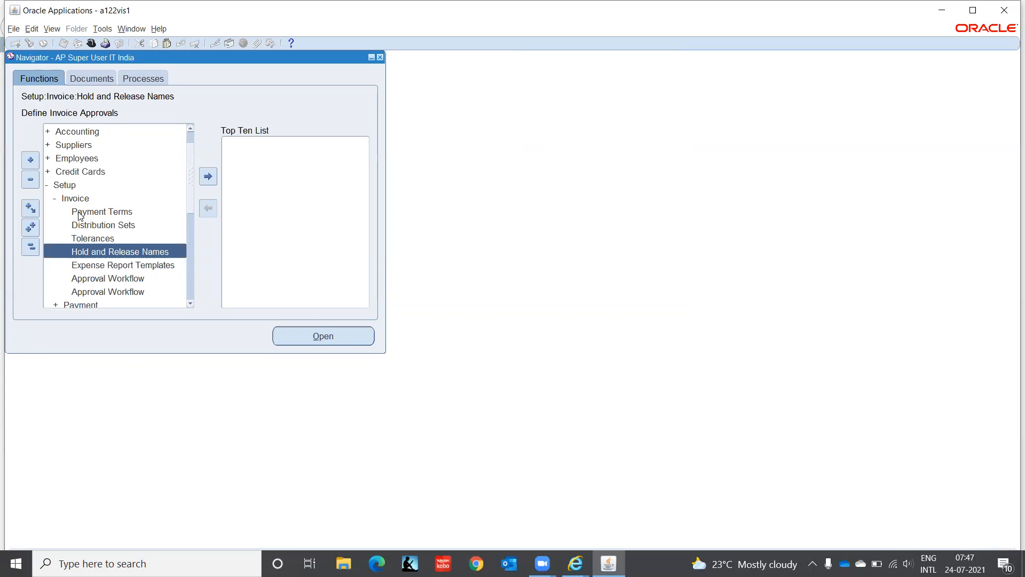
key("Down")
key("Up")
key("Return")
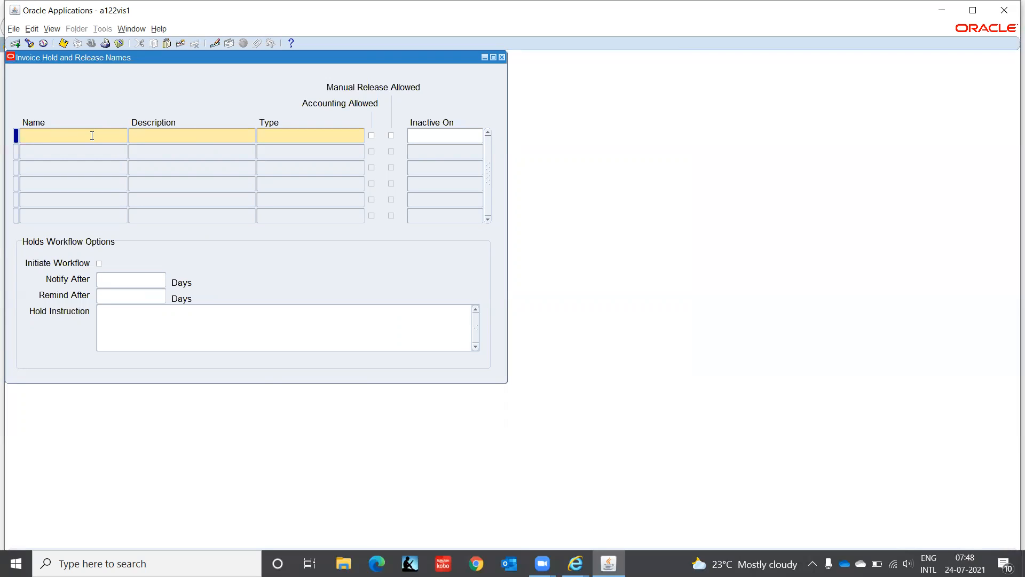
Step: Define hold 'No Accounting' with matching description, type Invoice Hold Reason, manual release allowed
type("No Accounting")
key("Tab")
type("No Accounting")
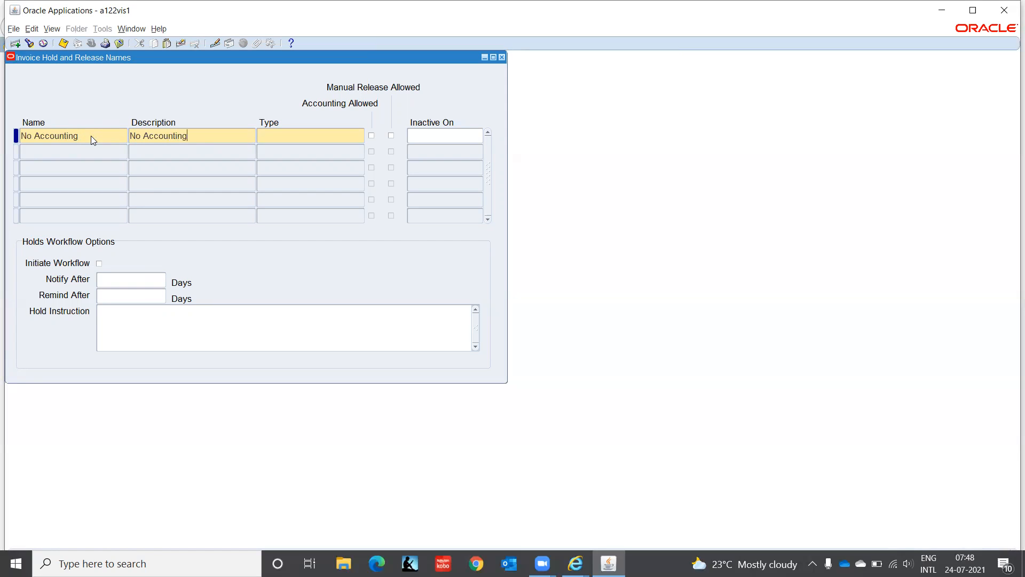
key("Tab")
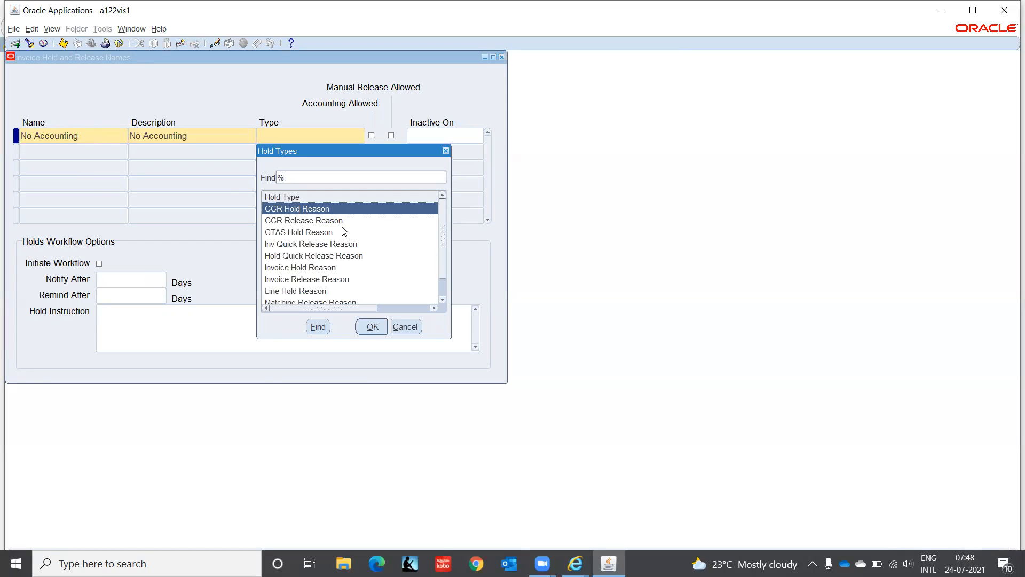
left_click(335, 245)
key("Down")
key("Down")
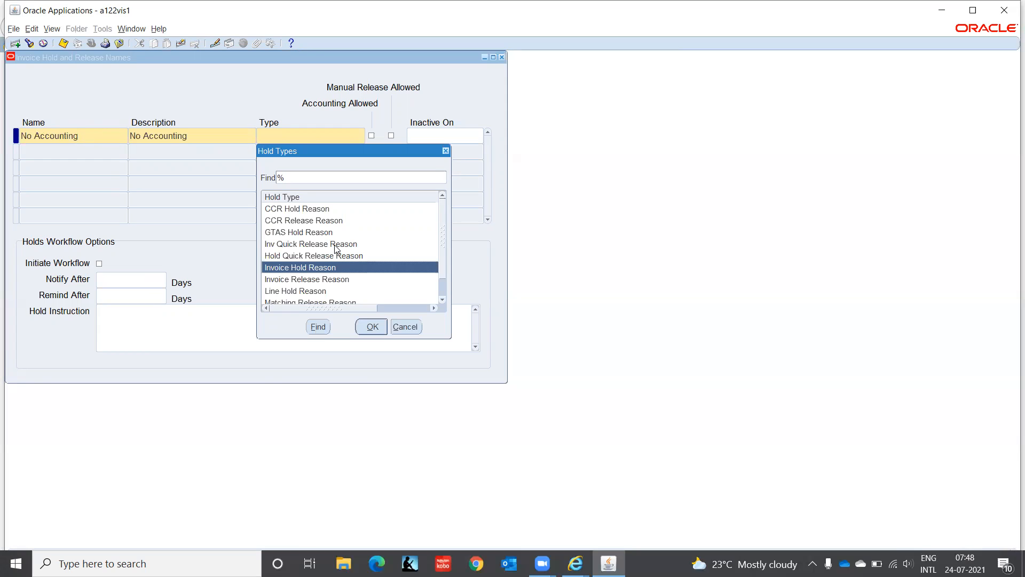
key("Down")
key("Down")
key("Down")
key("Down")
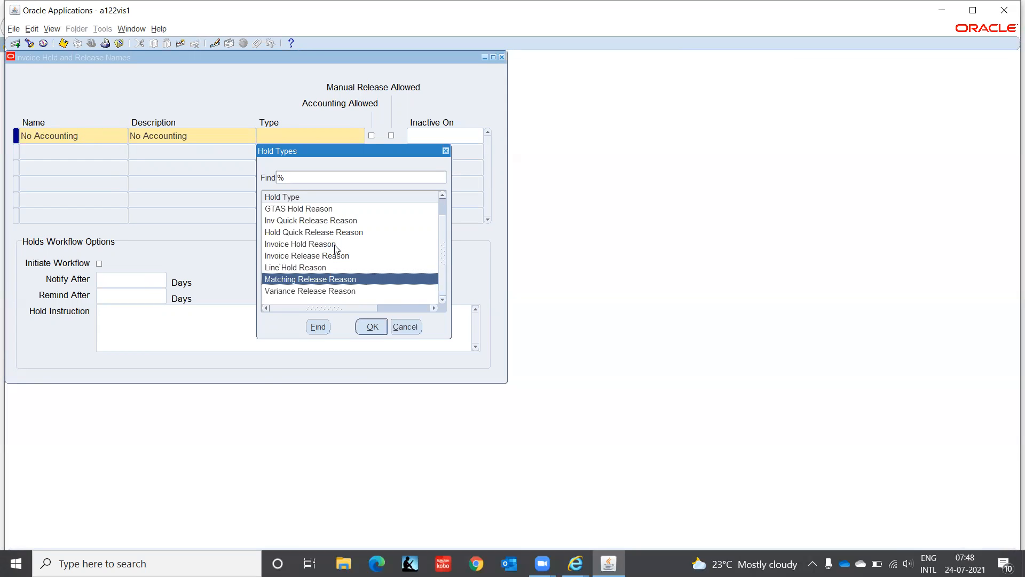
key("Up")
key("Up")
key("Up")
key("Up")
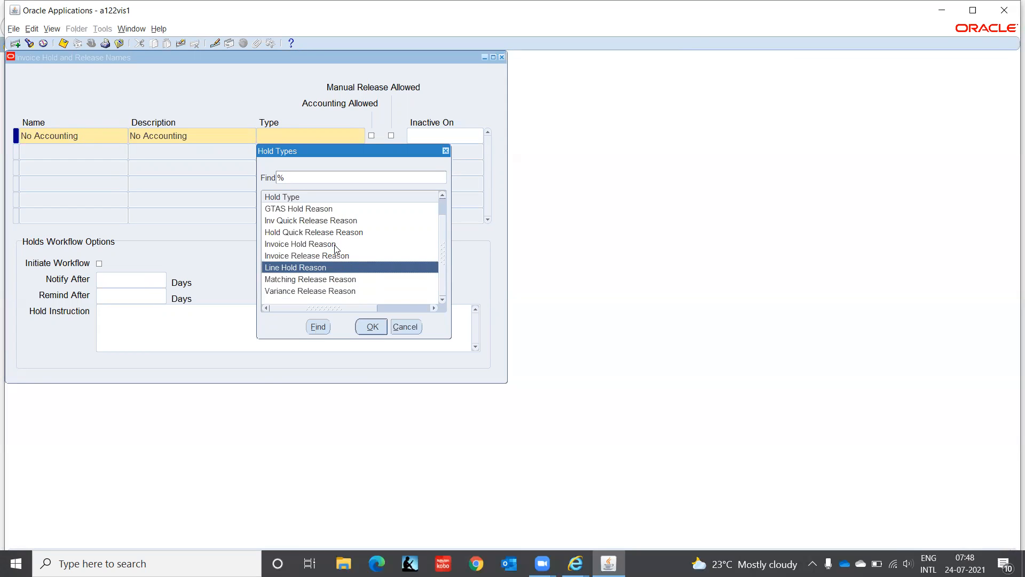
left_click(372, 327)
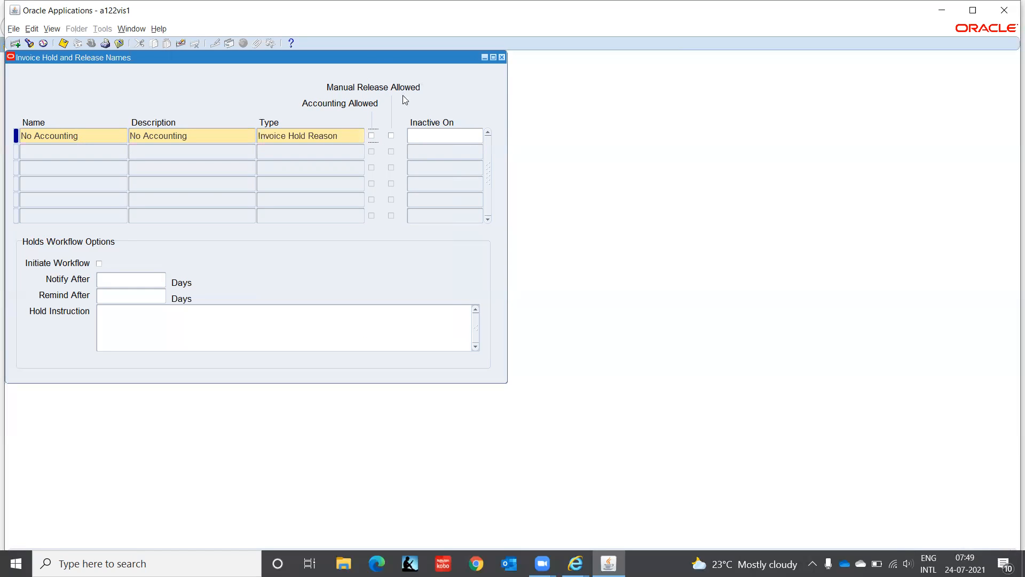
left_click(391, 136)
left_click(73, 153)
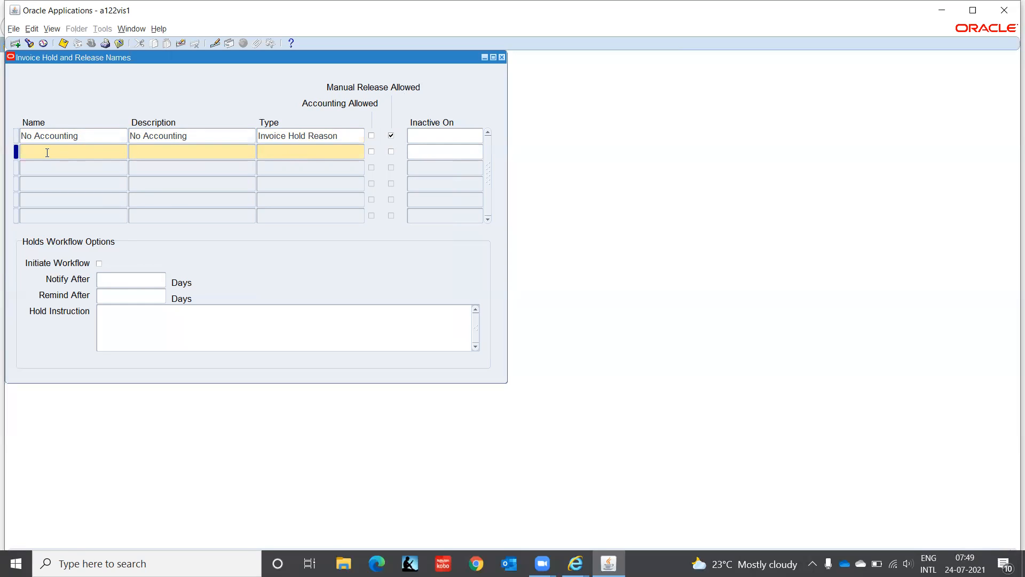
Step: Enter 'Process Accounting' as the new row's name and description
type("Process Accountign")
key("BackSpace")
key("BackSpace")
type("ng")
triple_click(47, 153)
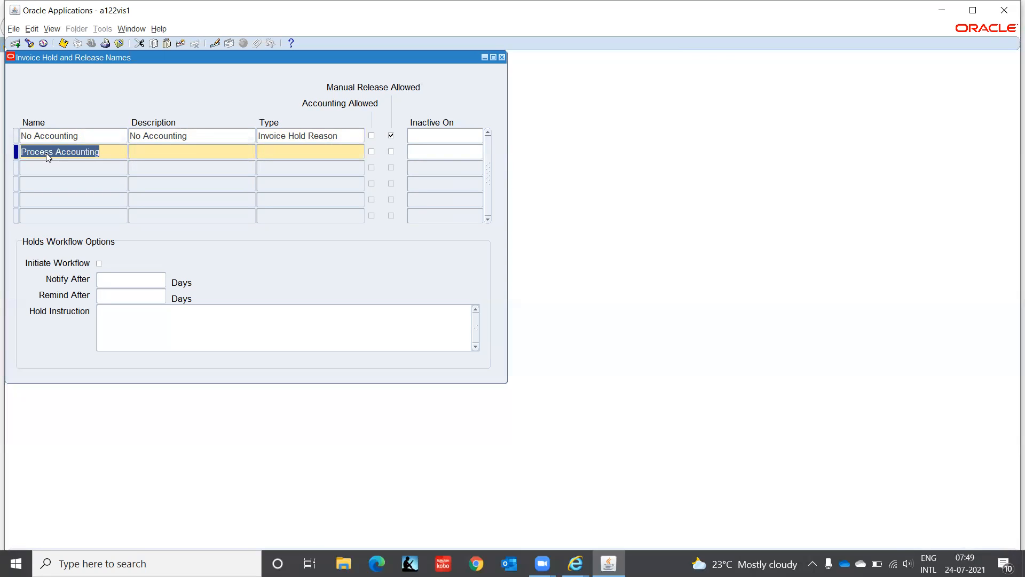
key("ctrl+c")
key("Tab")
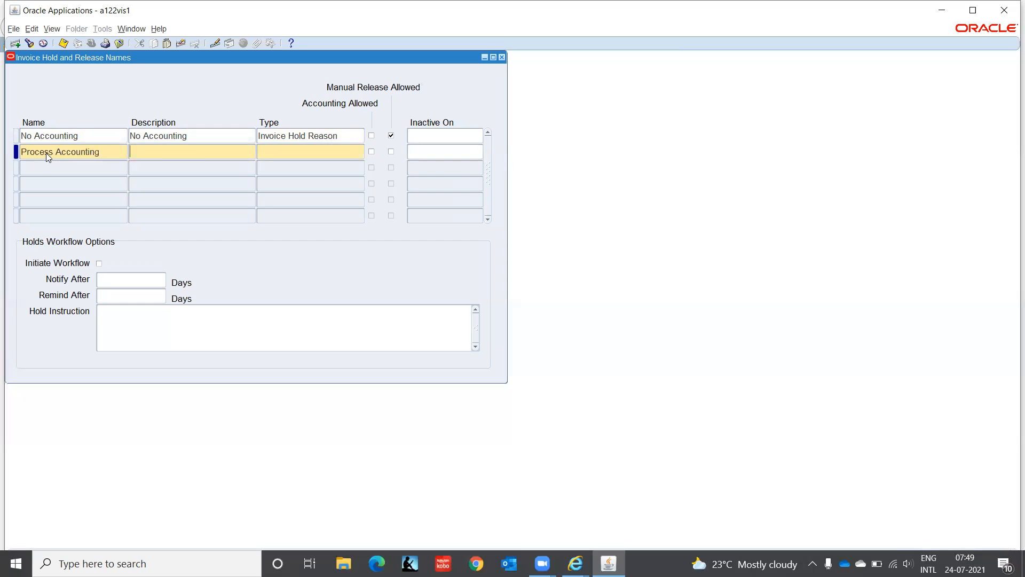
key("ctrl+v")
Step: Set its type to Invoice Release Reason, allow accounting, save, and close the form
key("Tab")
key("ctrl+l")
key("Down")
key("Down")
key("Down")
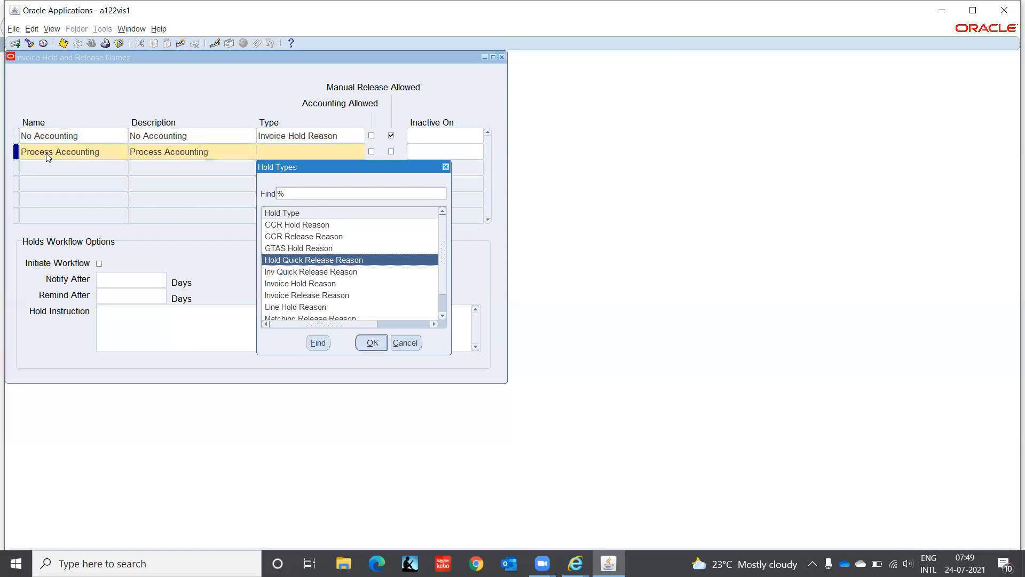
key("Down")
key("Down")
key("Down")
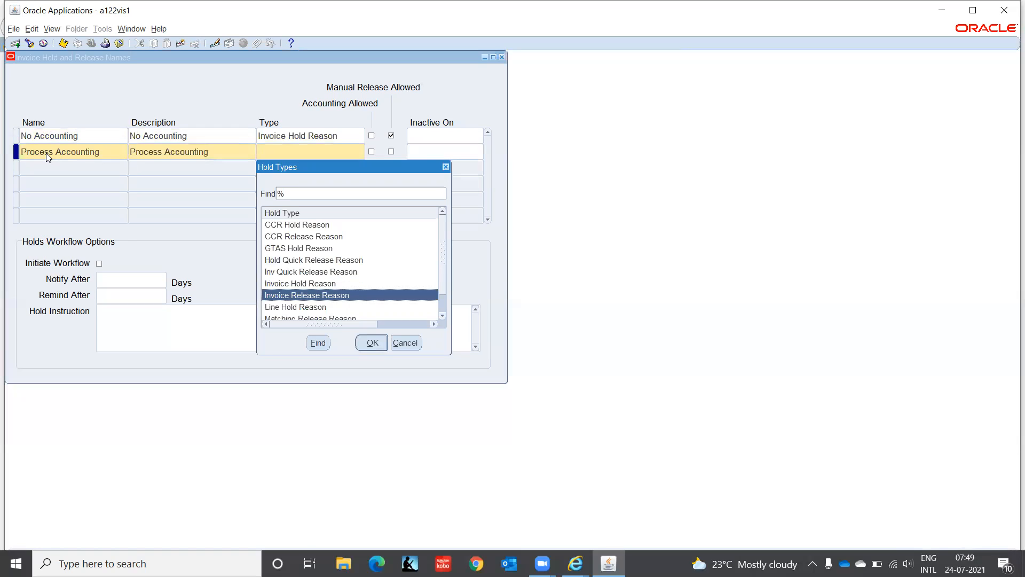
key("Return")
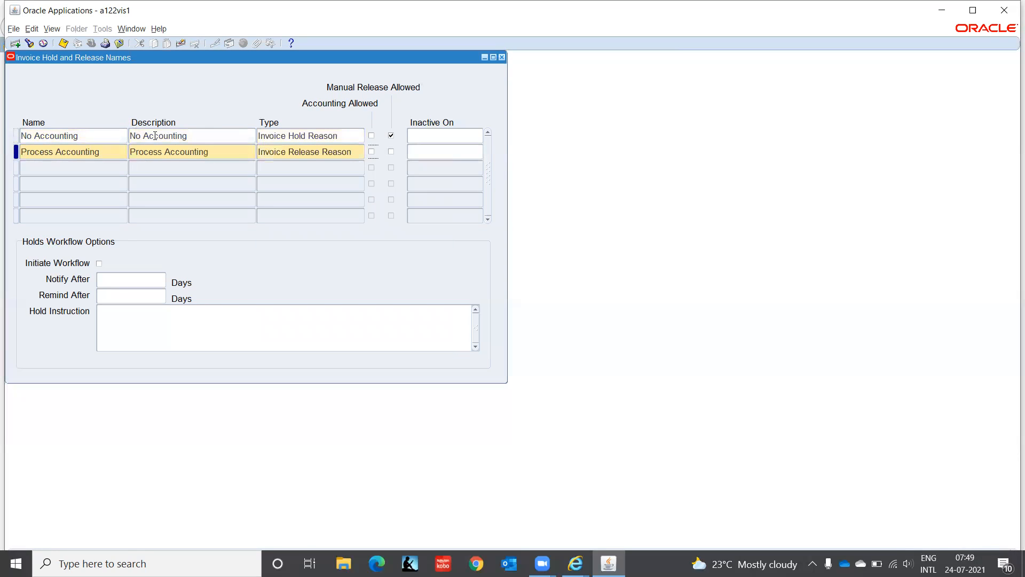
left_click(372, 153)
key("ctrl+s")
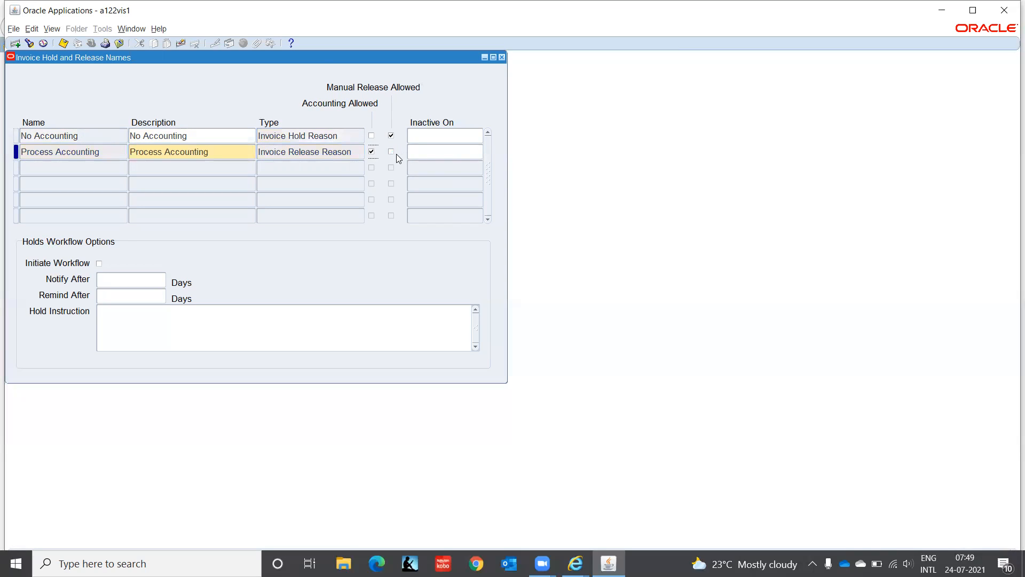
left_click(501, 57)
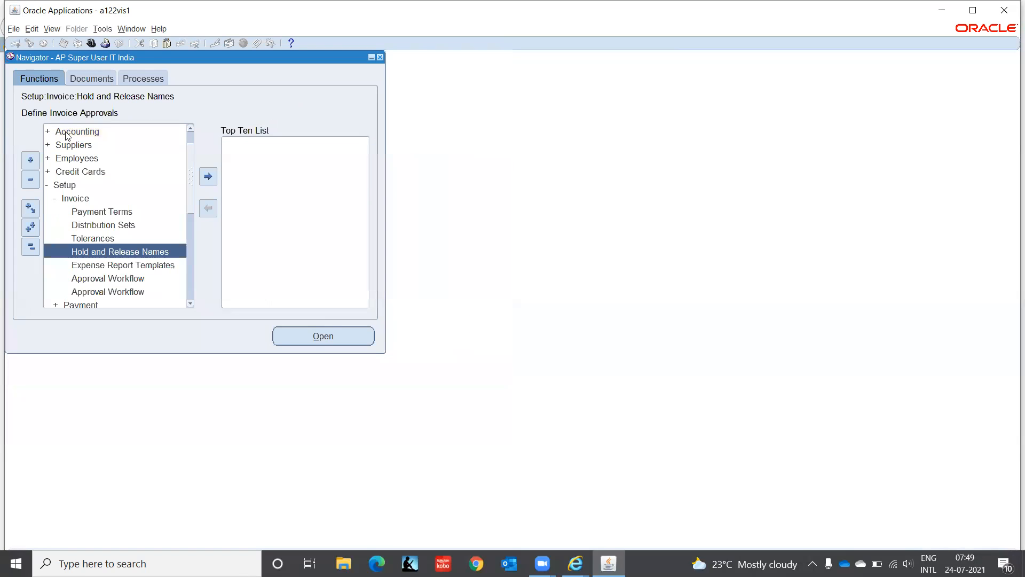
Step: Open Invoice Batches, query the Hardware batch, and show its invoices
left_click(190, 129)
left_click(190, 129)
left_click(99, 130)
key("Return")
key("Return")
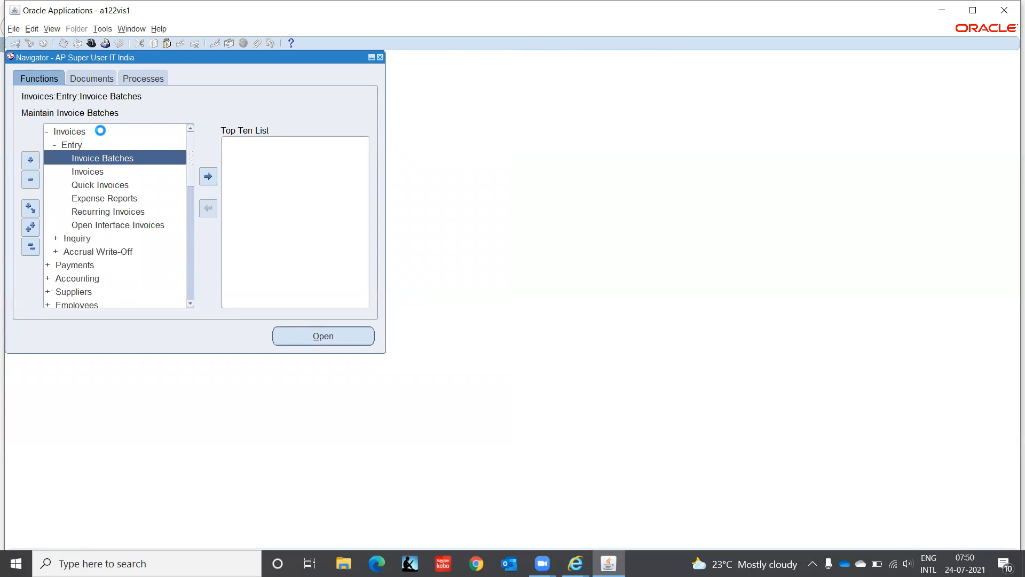
key("Return")
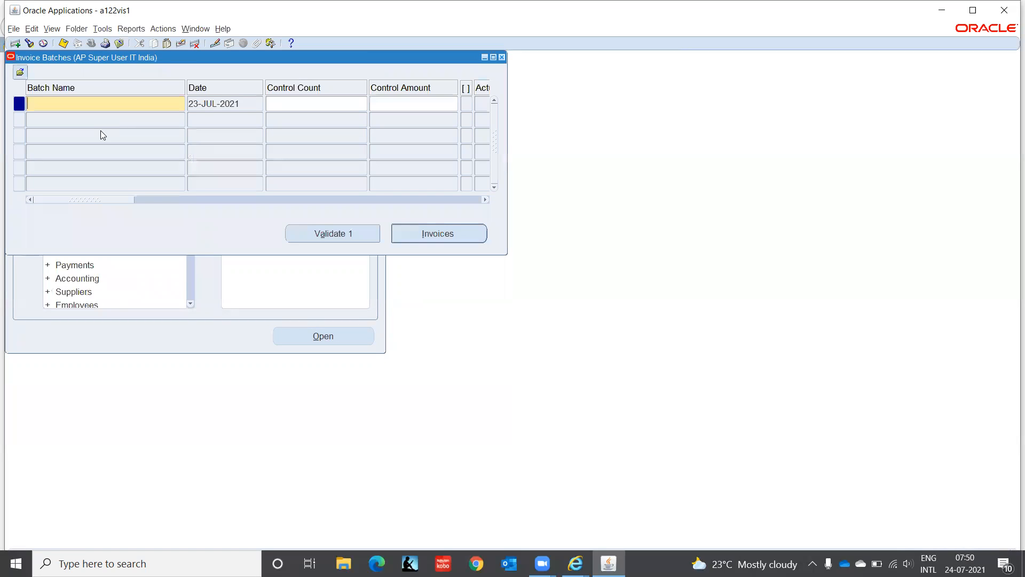
key("F11")
type("Hardware")
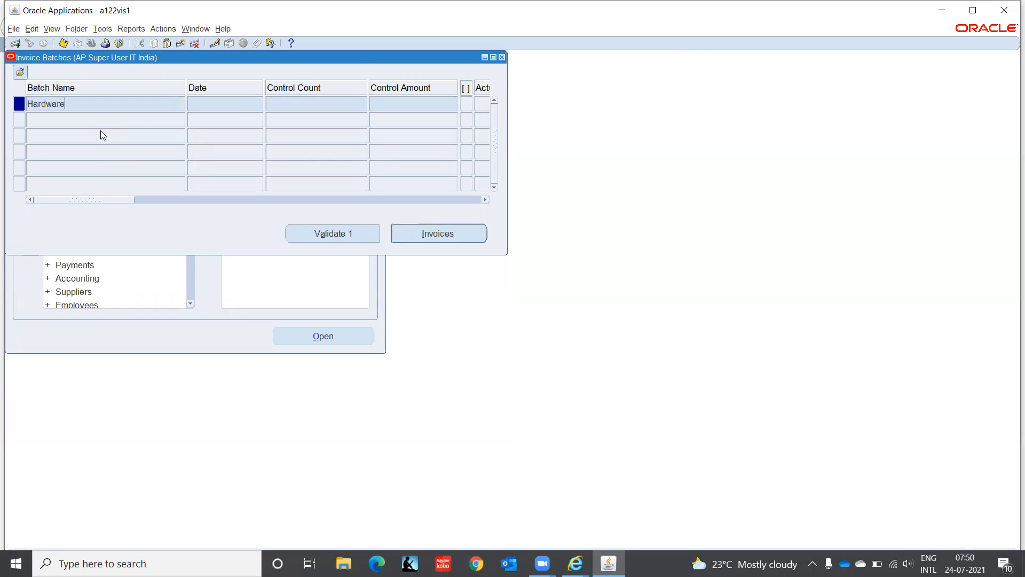
key("ctrl+F11")
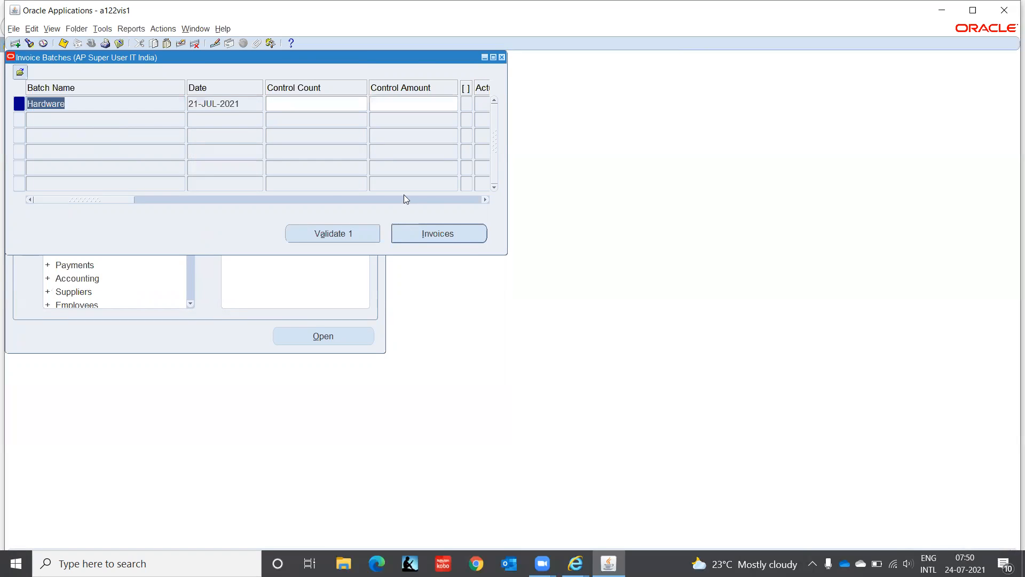
left_click(465, 237)
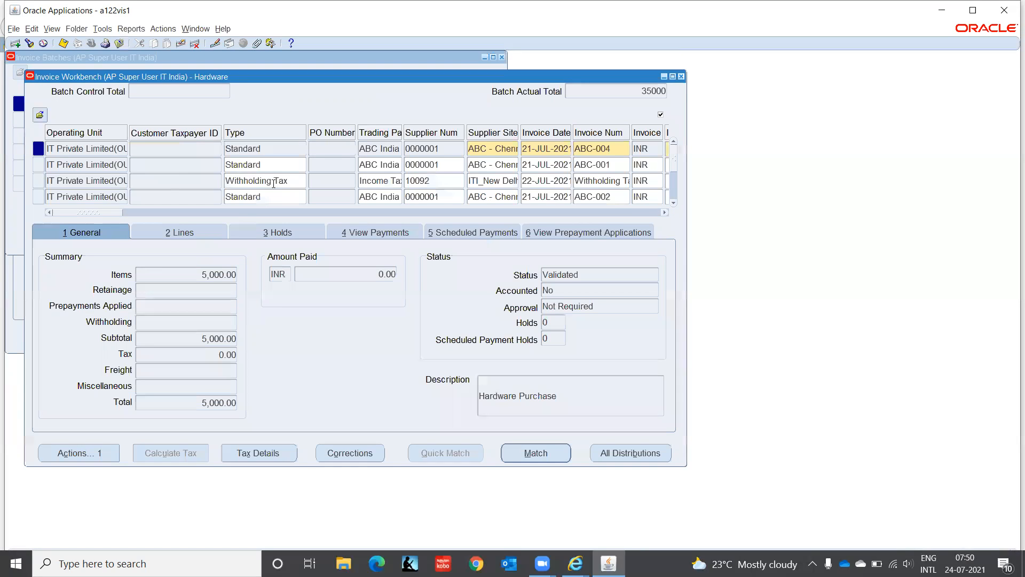
Step: Add a new invoice from ABC India dated 22-JUL-2021, number ABC-005, amount 2,000
left_click(278, 196)
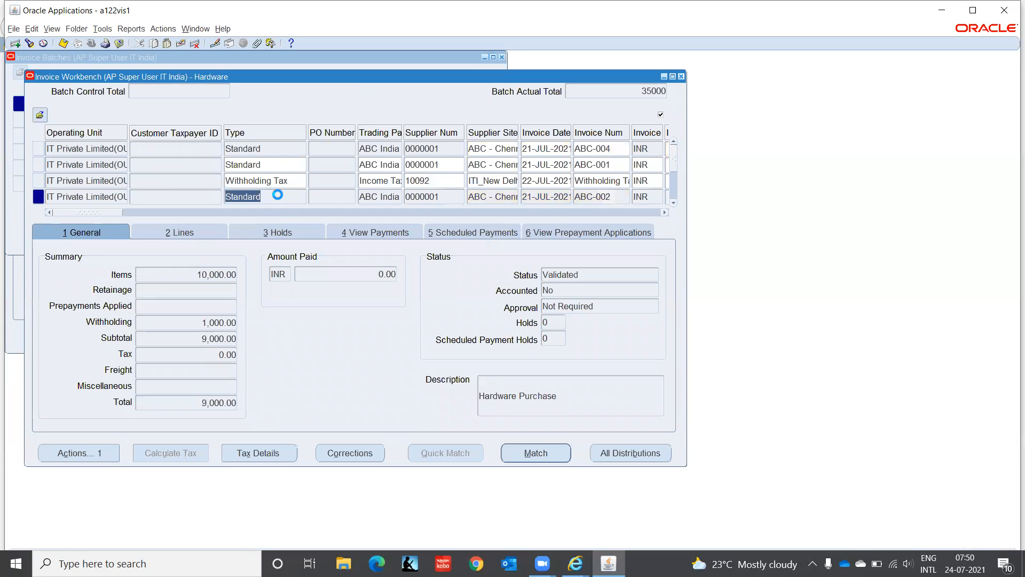
key("Down")
key("Down")
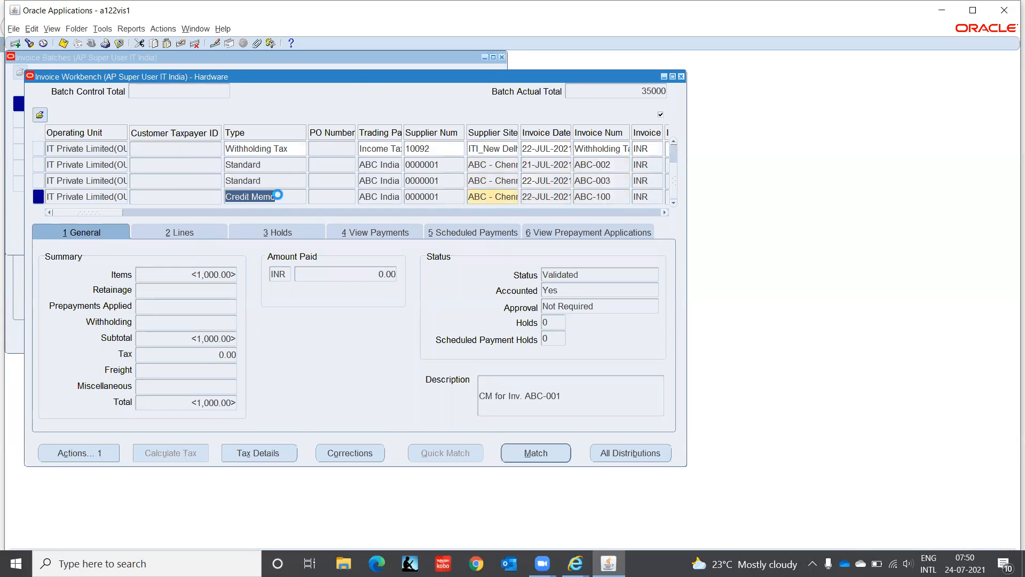
key("Down")
key("Tab")
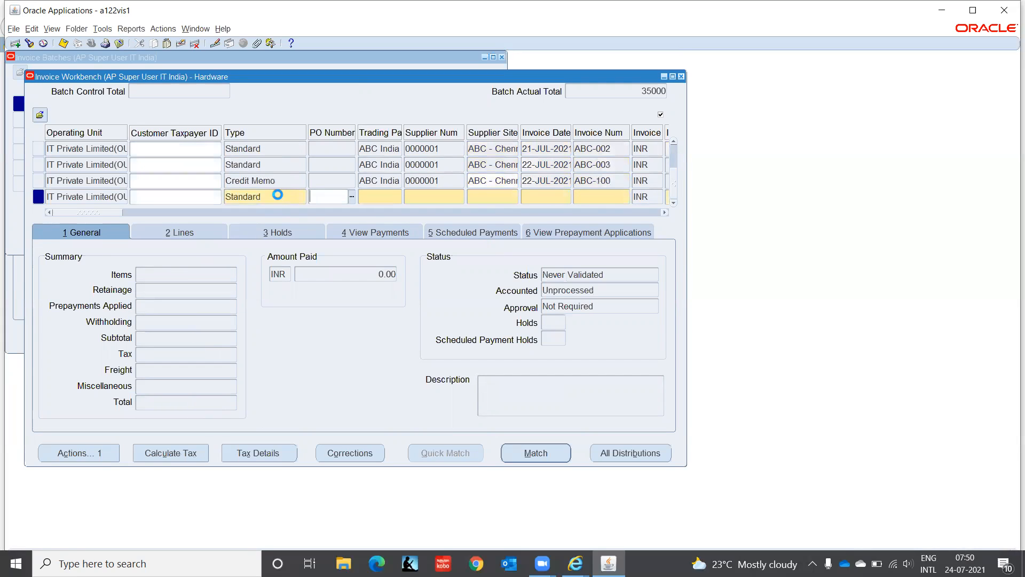
key("shift+F5")
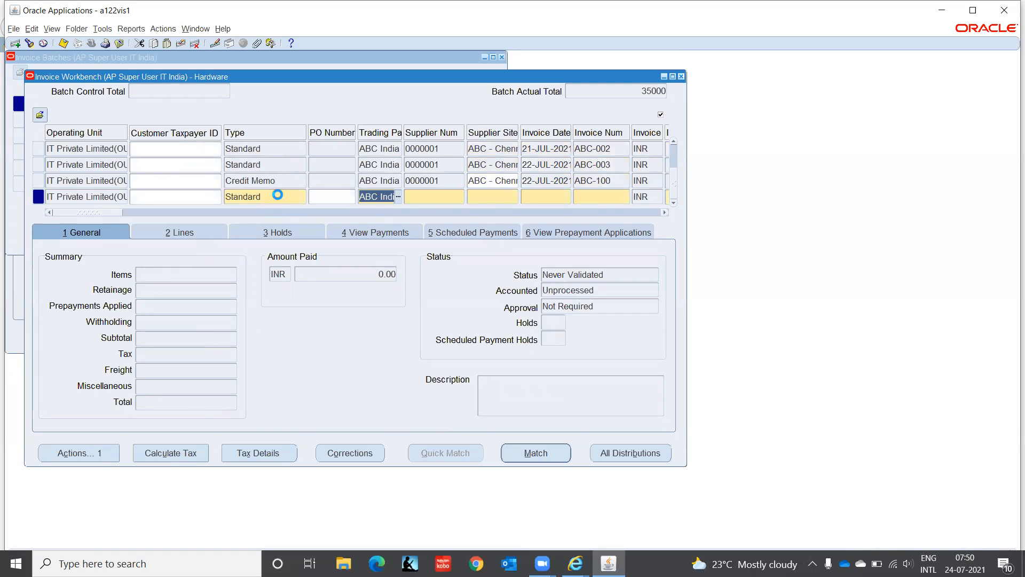
key("Tab")
key("Tab")
key("Tab")
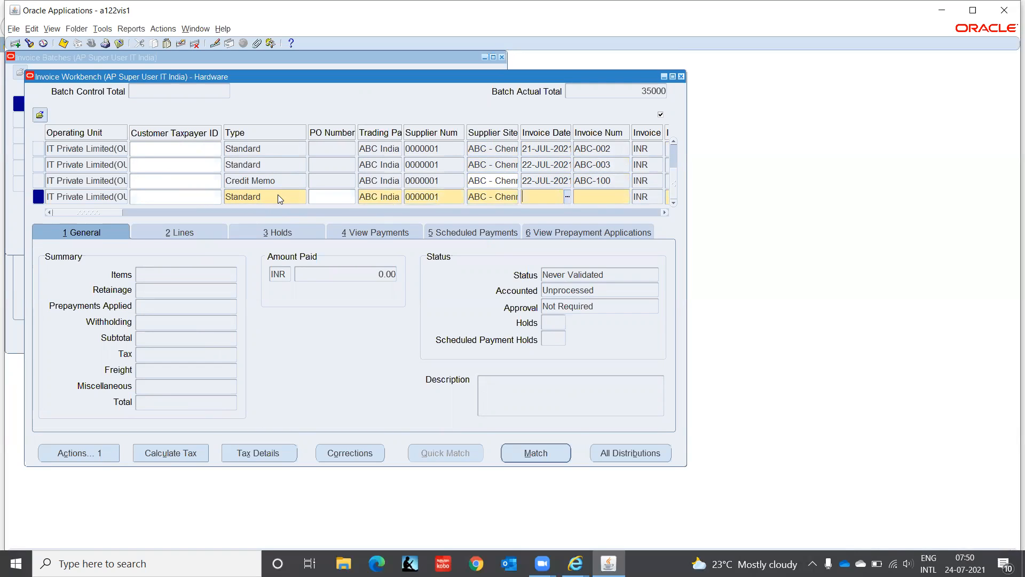
key("shift+F5")
key("Tab")
type("ABC-005")
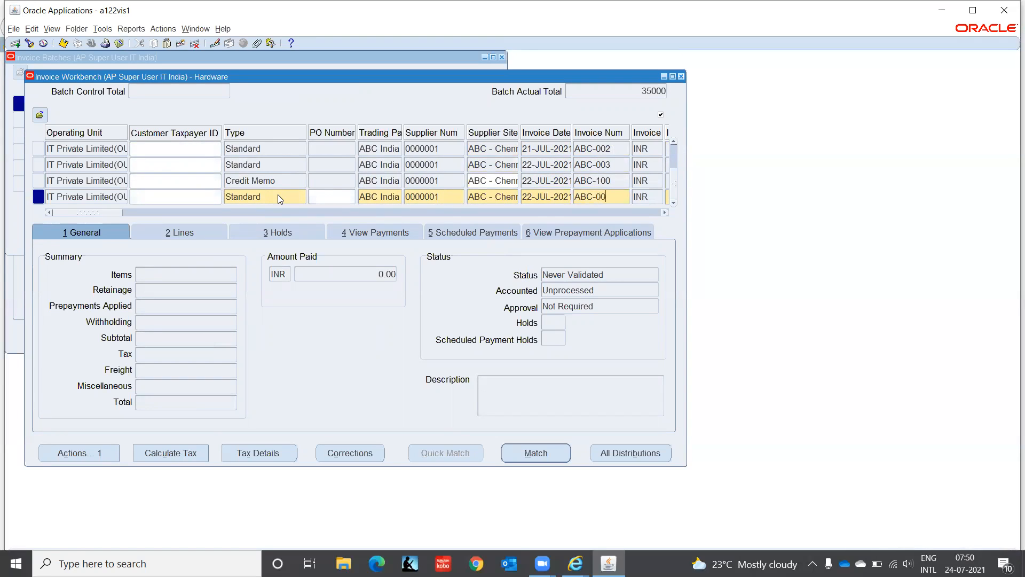
key("Tab")
key("Tab")
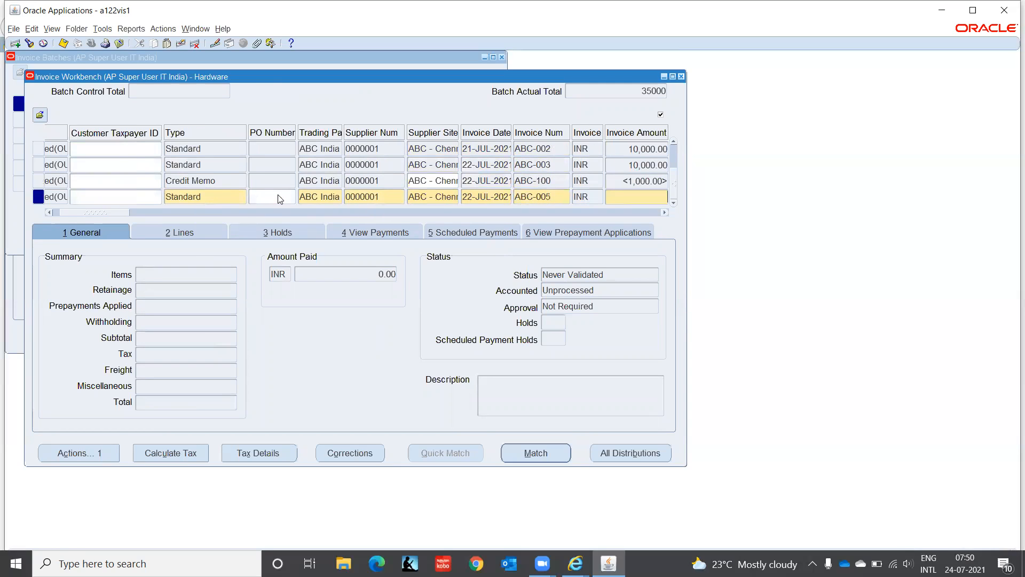
type("2000")
key("Tab")
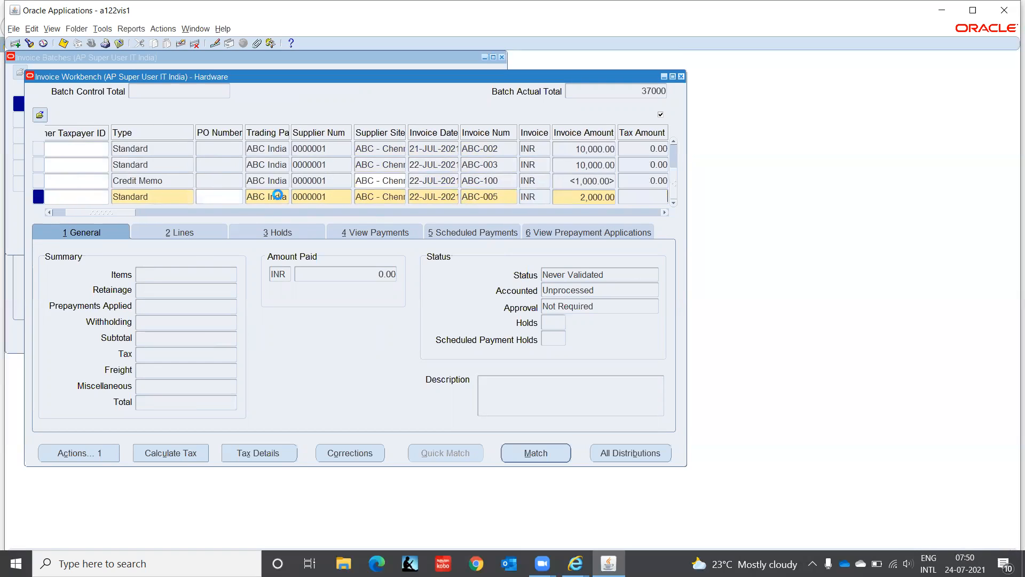
key("Tab")
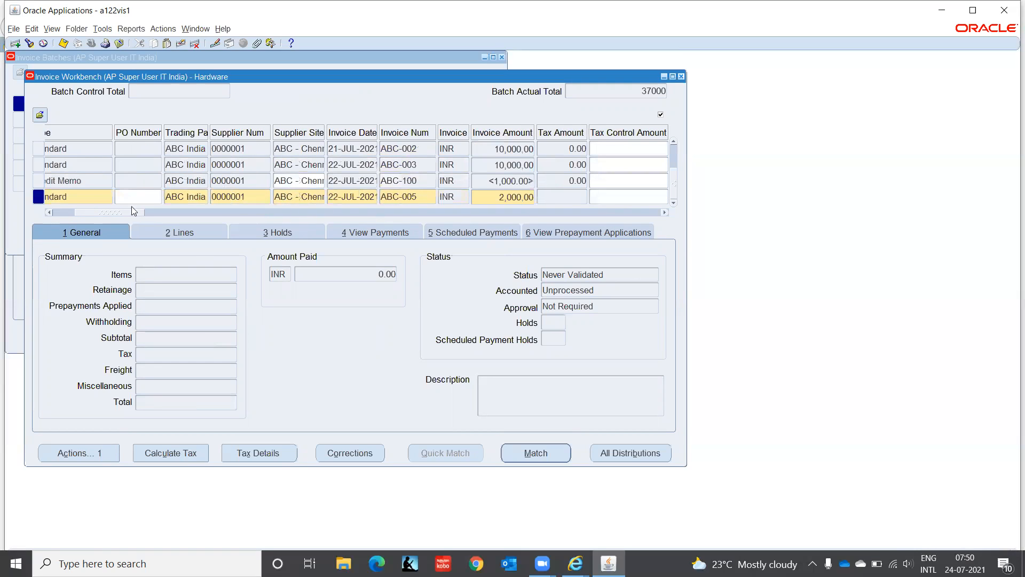
Step: Give the invoice the description Hardware and payment method CHECK
left_click_drag(115, 211, 243, 233)
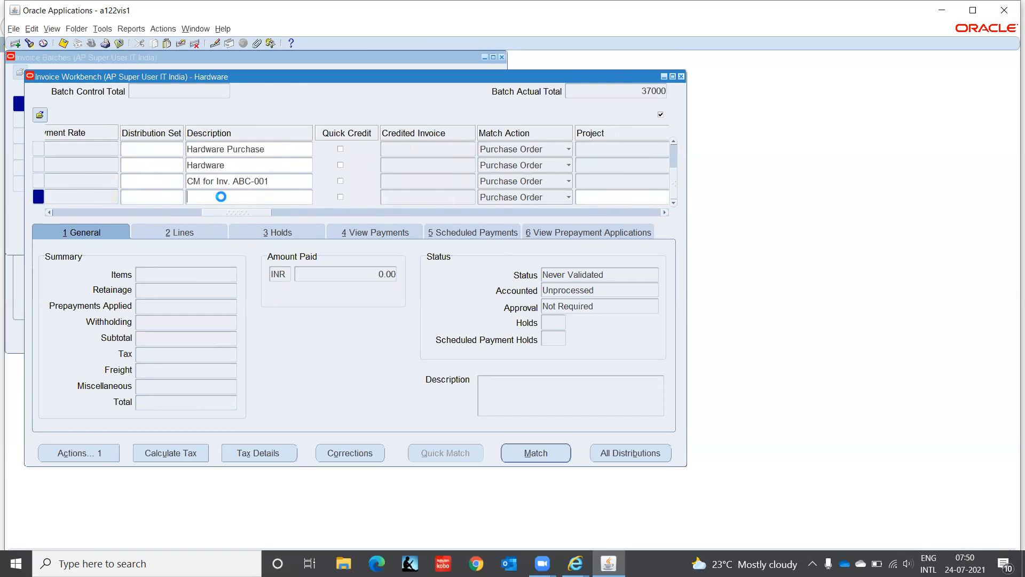
type("Hardware")
key("Tab")
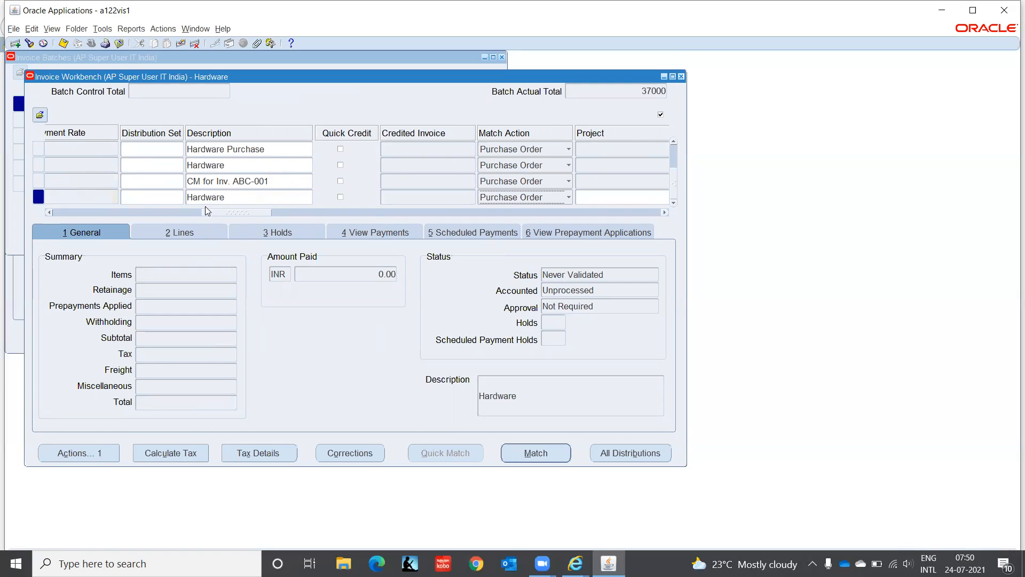
left_click_drag(208, 216, 349, 215)
left_click(367, 199)
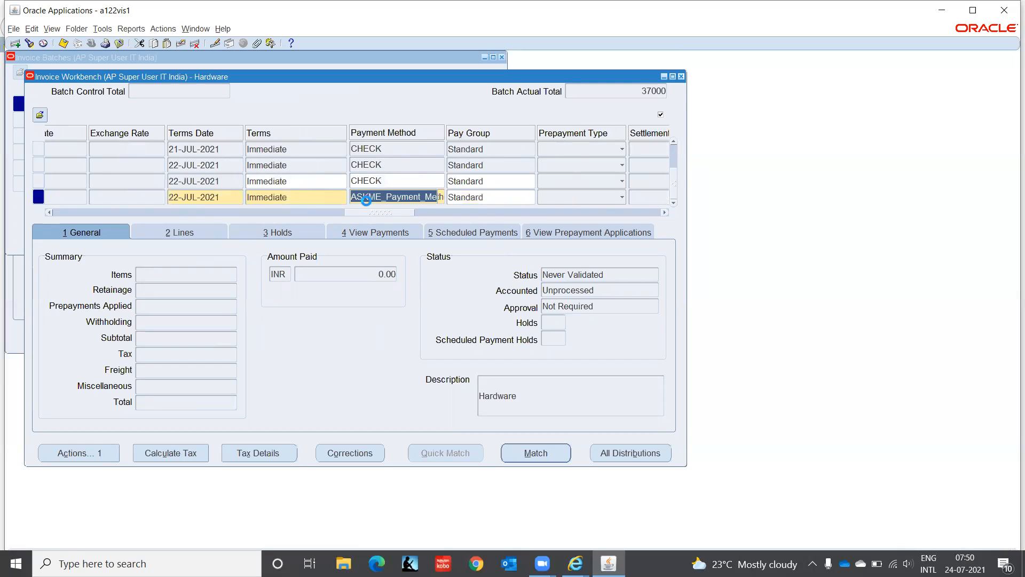
type("Check")
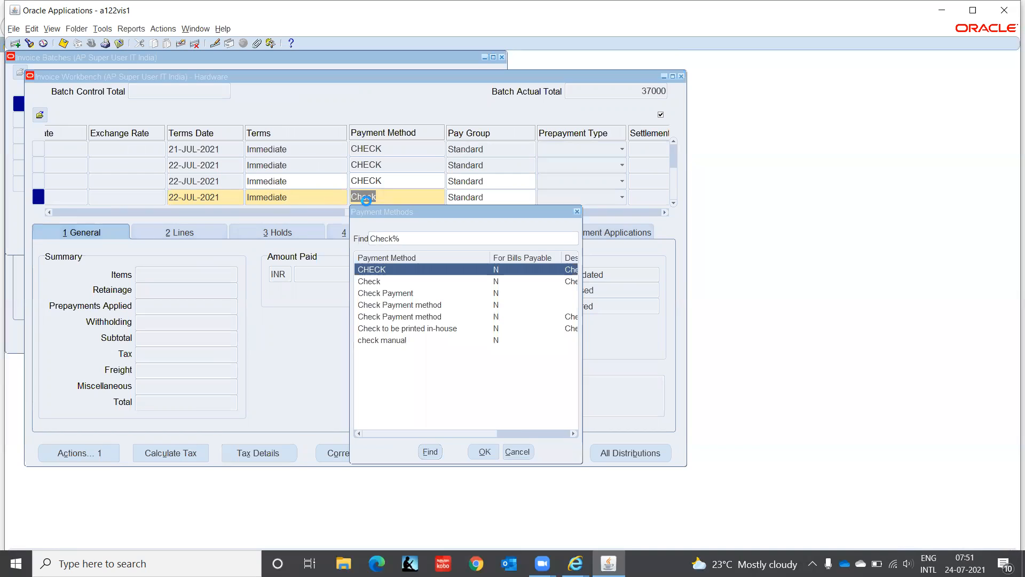
key("Return")
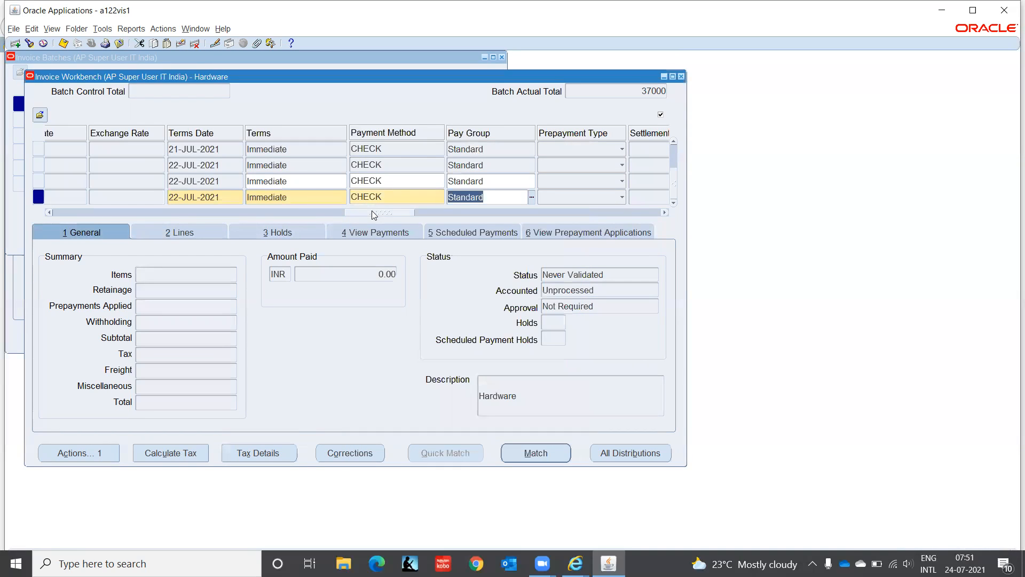
left_click_drag(375, 216, 633, 229)
Step: Enter 'x' in the invoice's additional information and confirm both flexfield dialogs
left_click(648, 196)
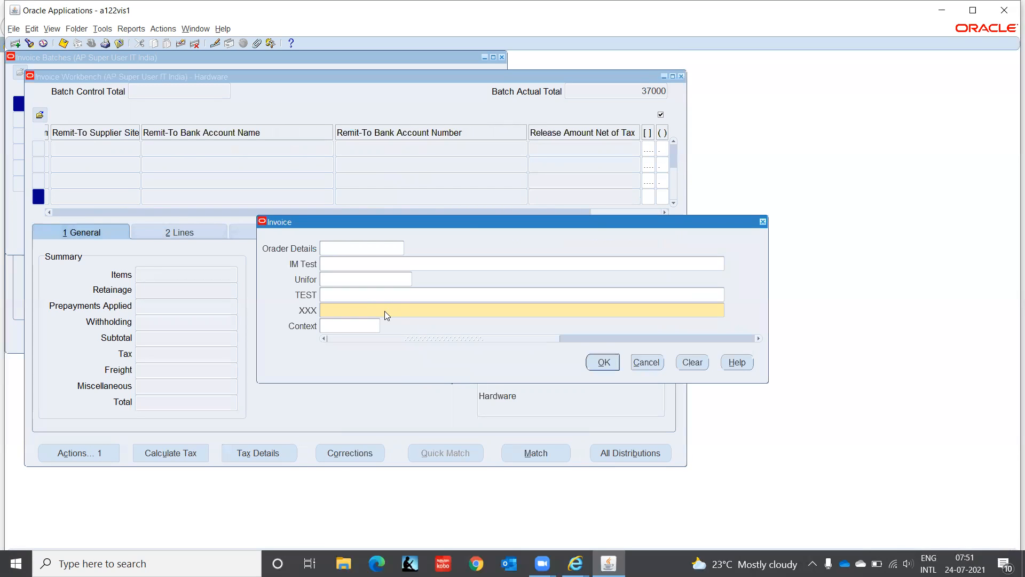
type("x")
left_click(598, 361)
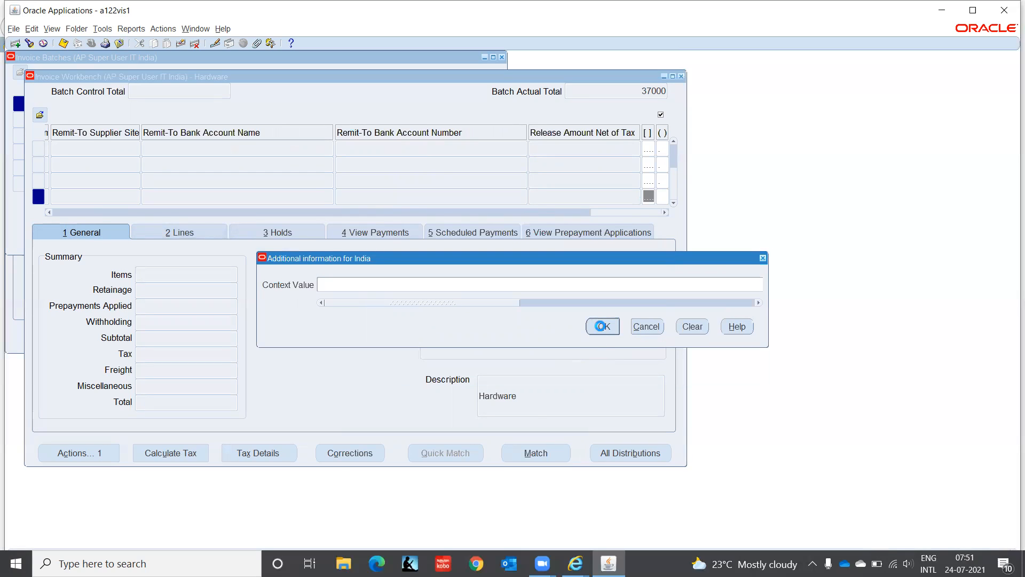
left_click(602, 326)
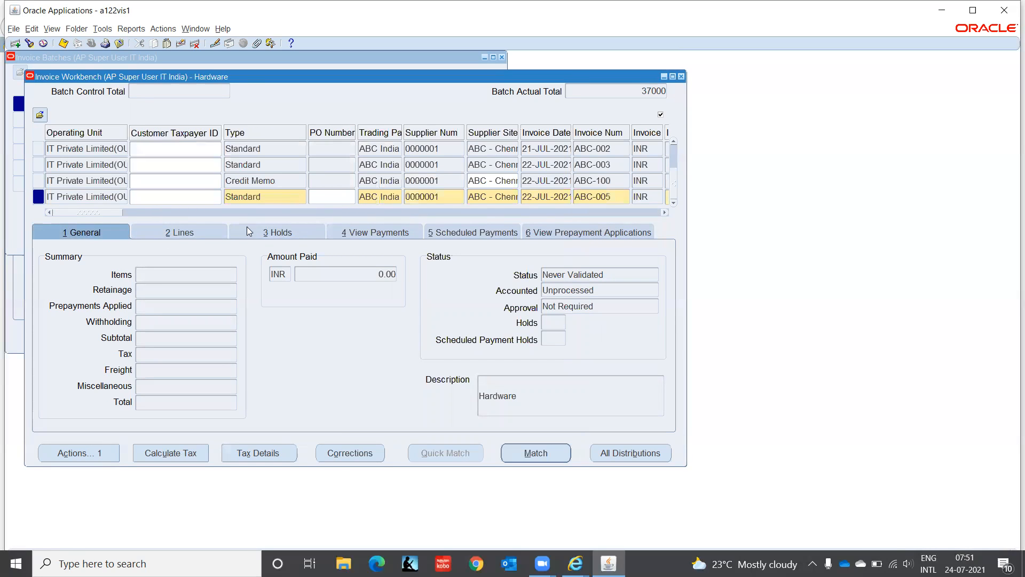
Step: Show the Voucher Number column in the invoice list and enter voucher number 6
right_click(272, 195)
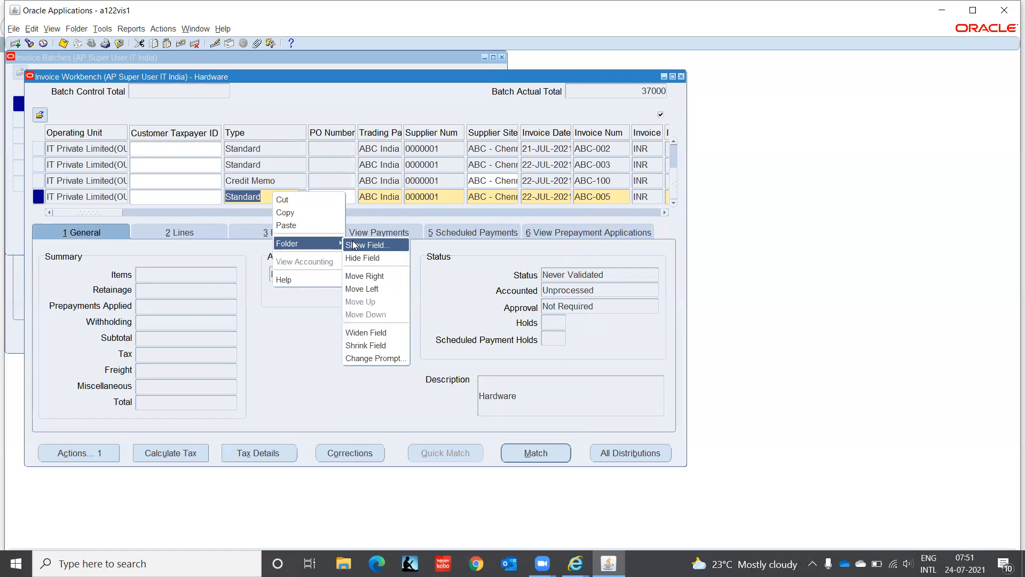
left_click(357, 243)
type("voucher Number")
key("Return")
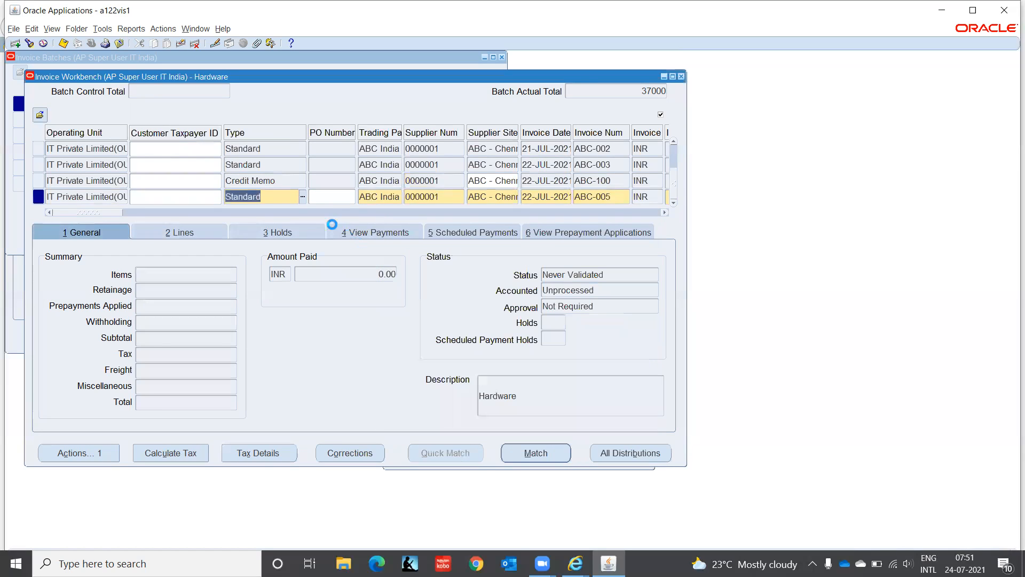
type("6")
key("Tab")
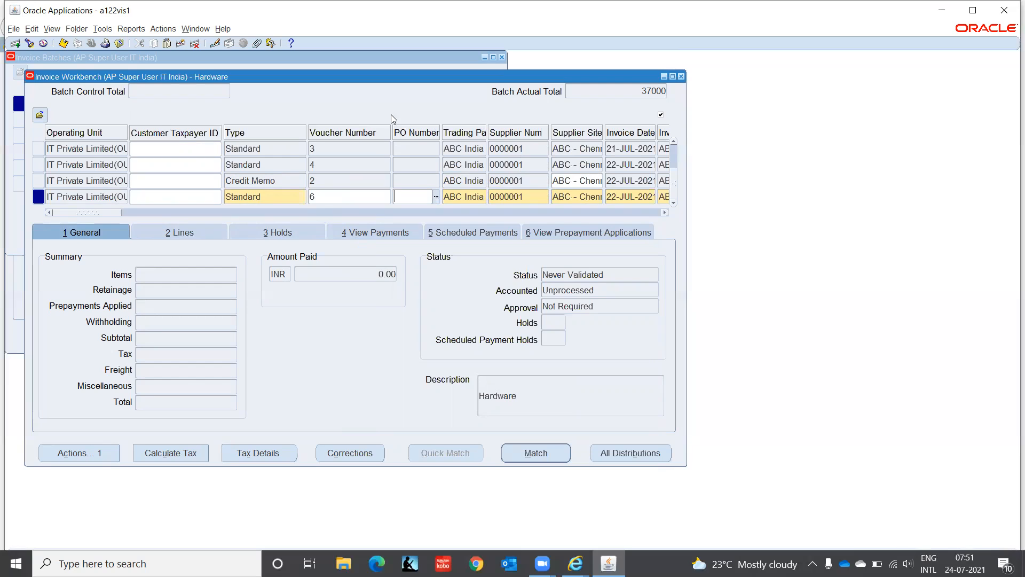
Step: Give Item line 1 an amount of 2,000 and the Cost of Goods Sold distribution set
left_click(192, 234)
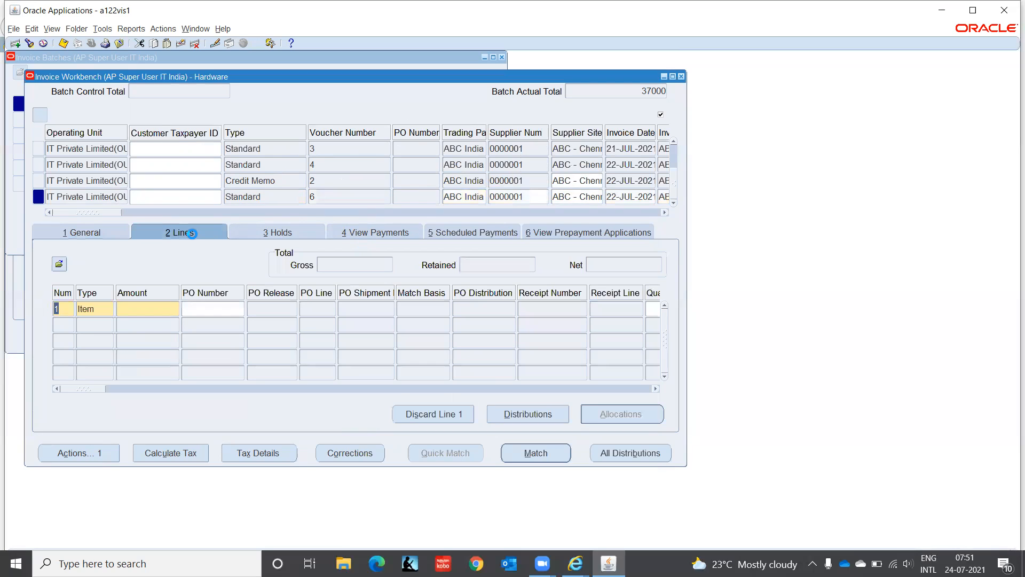
left_click(144, 313)
type("2000")
key("Tab")
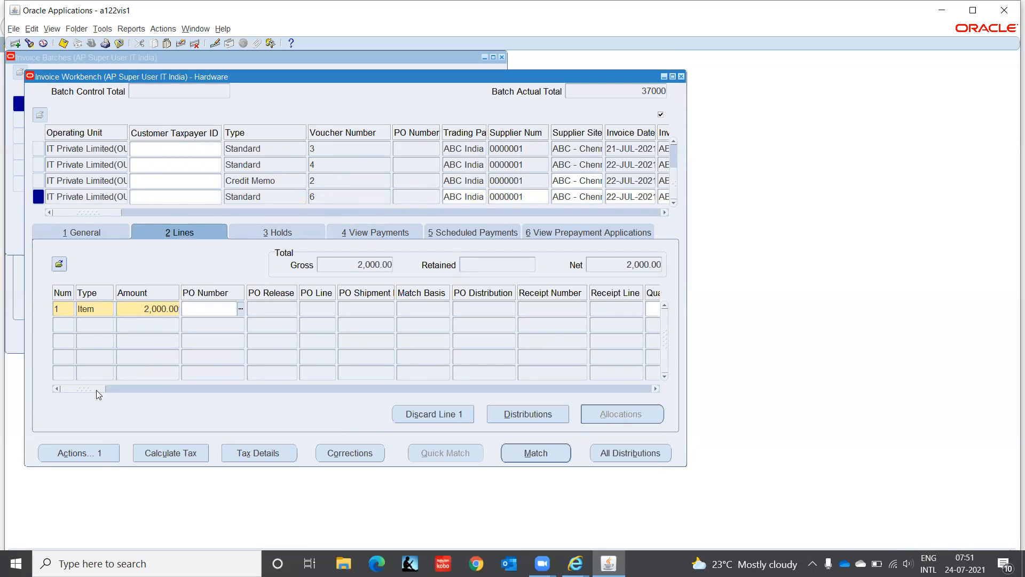
left_click_drag(97, 390, 153, 394)
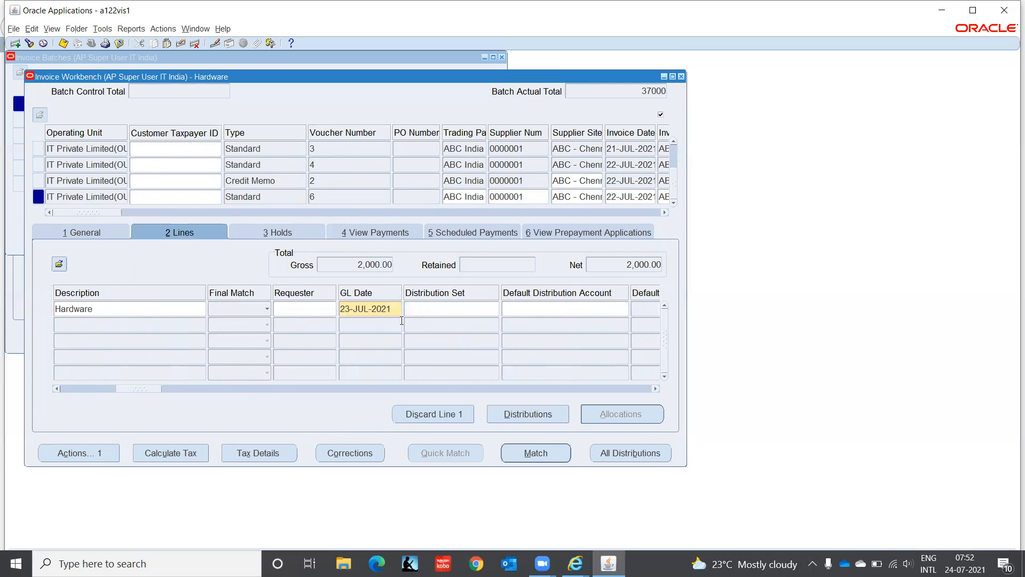
left_click(433, 309)
left_click(494, 309)
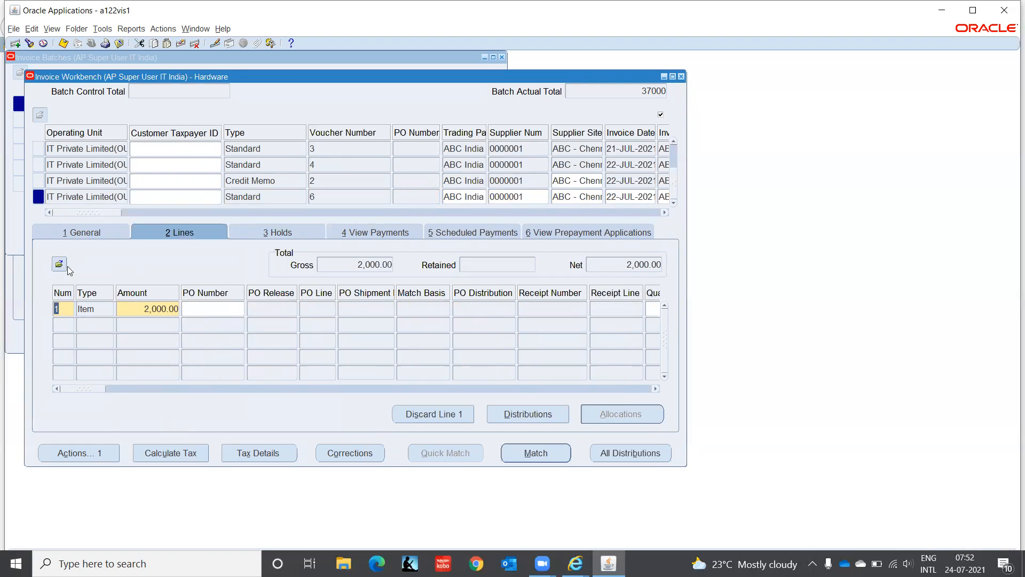
Step: Place a No Accounting hold on invoice ABC-005 in the Holds tab
left_click(77, 234)
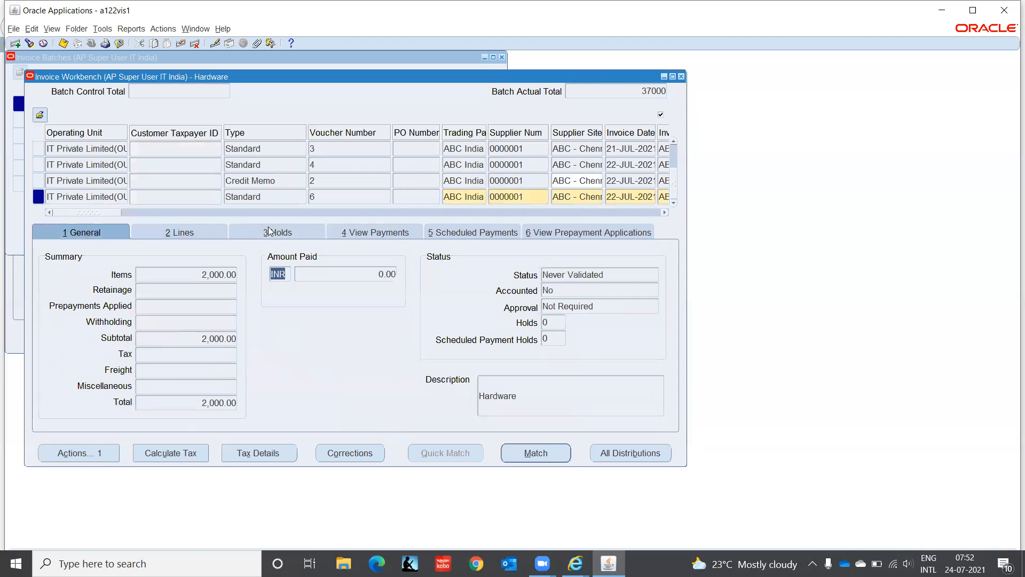
left_click(270, 233)
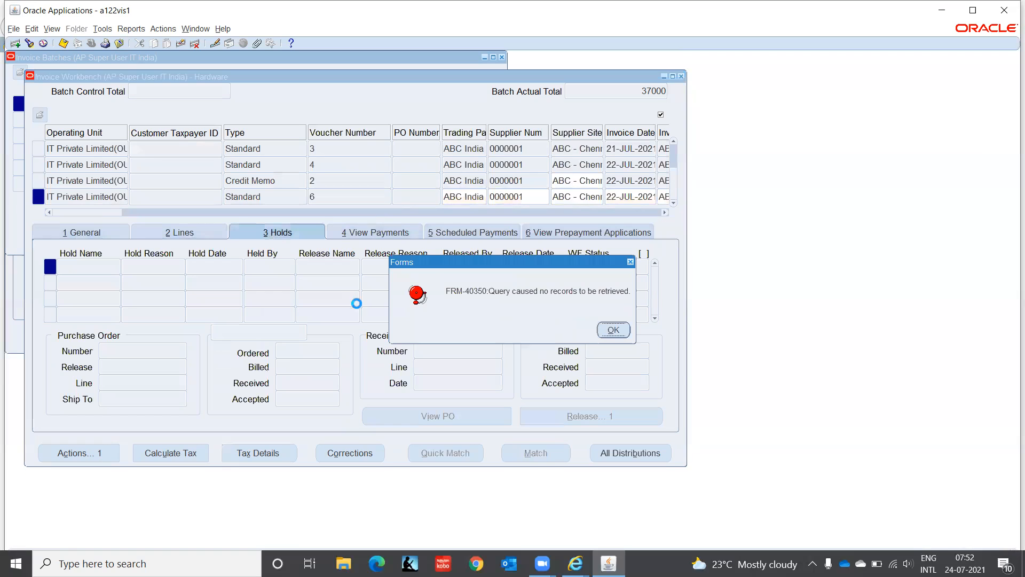
left_click(612, 330)
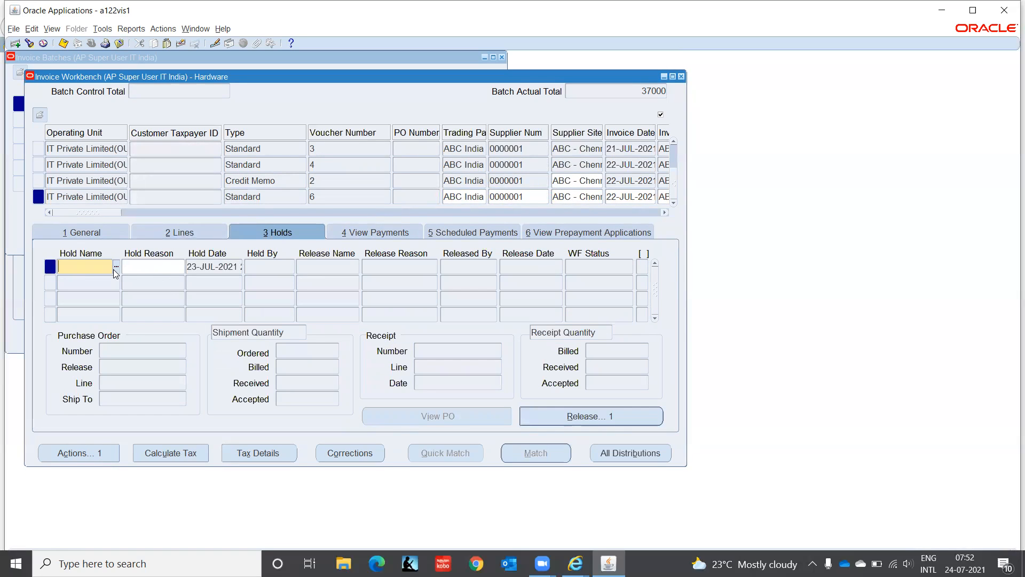
left_click(113, 269)
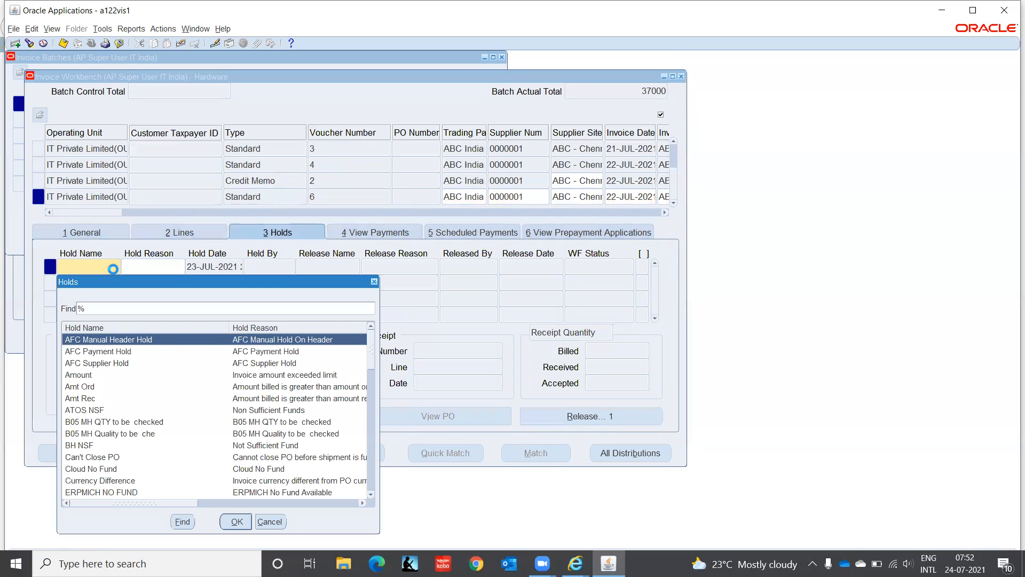
type("n")
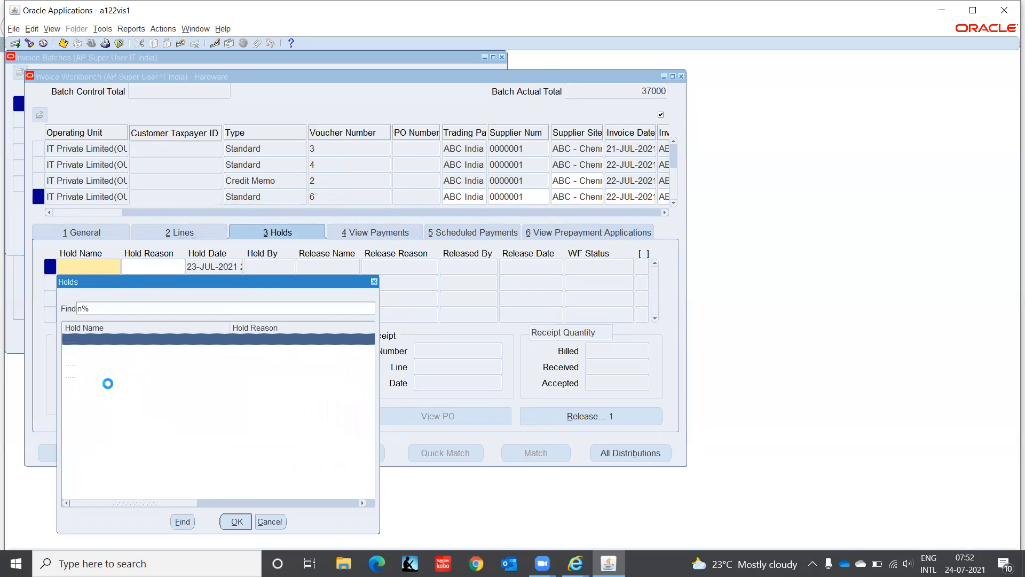
key("Down")
key("Down")
key("Down")
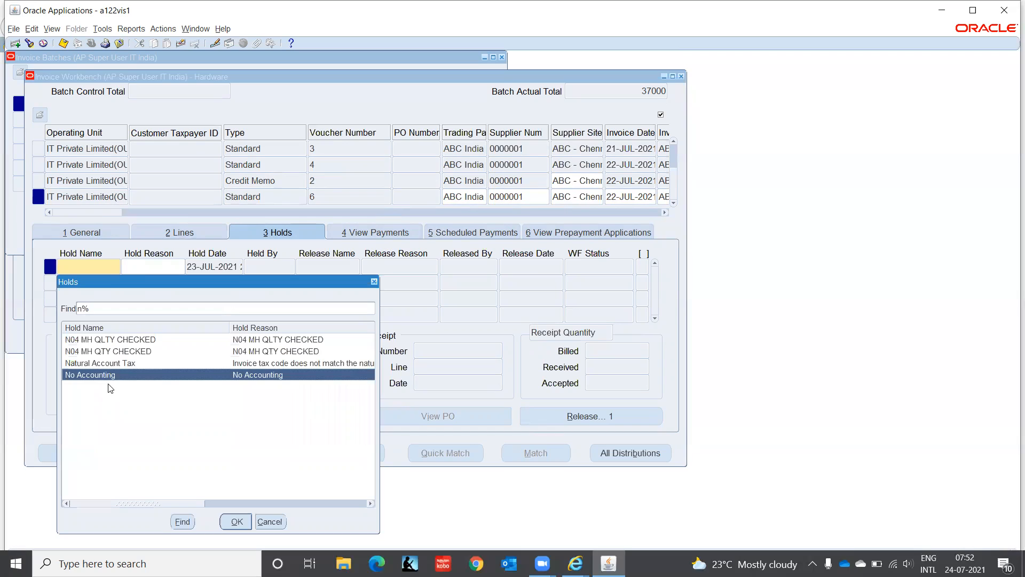
key("Return")
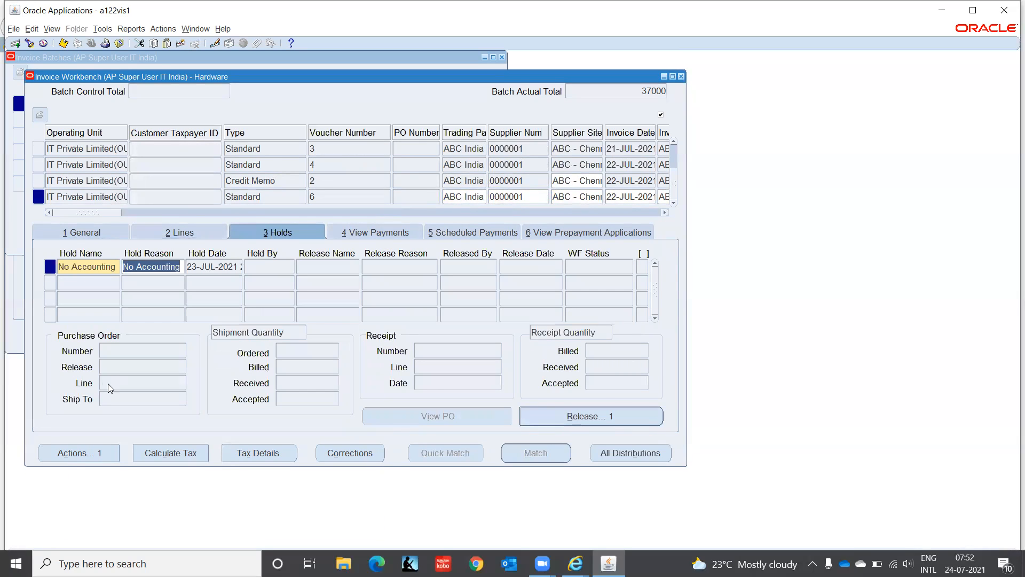
Step: Validate invoice ABC-005 from the General tab's Actions dialog
left_click(89, 234)
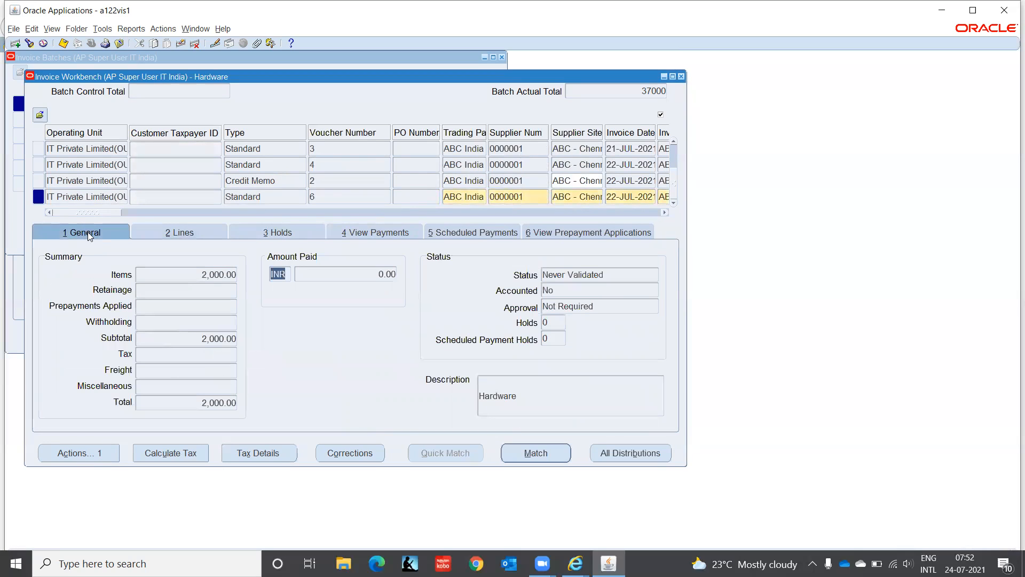
left_click(81, 454)
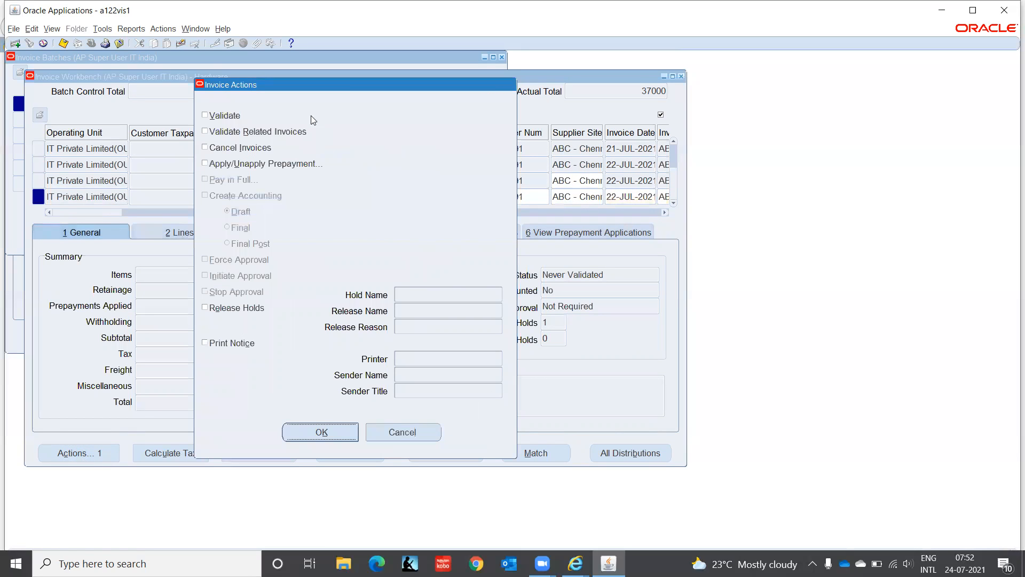
left_click(225, 117)
left_click(311, 435)
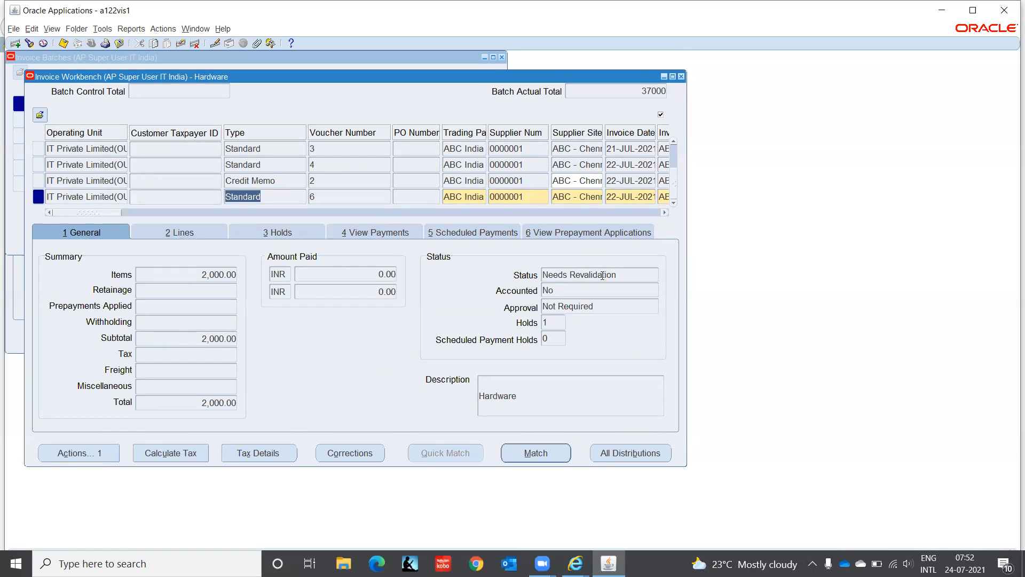
Step: Review the invoice's holds after validation, then reopen and cancel the Actions dialog
left_click(298, 234)
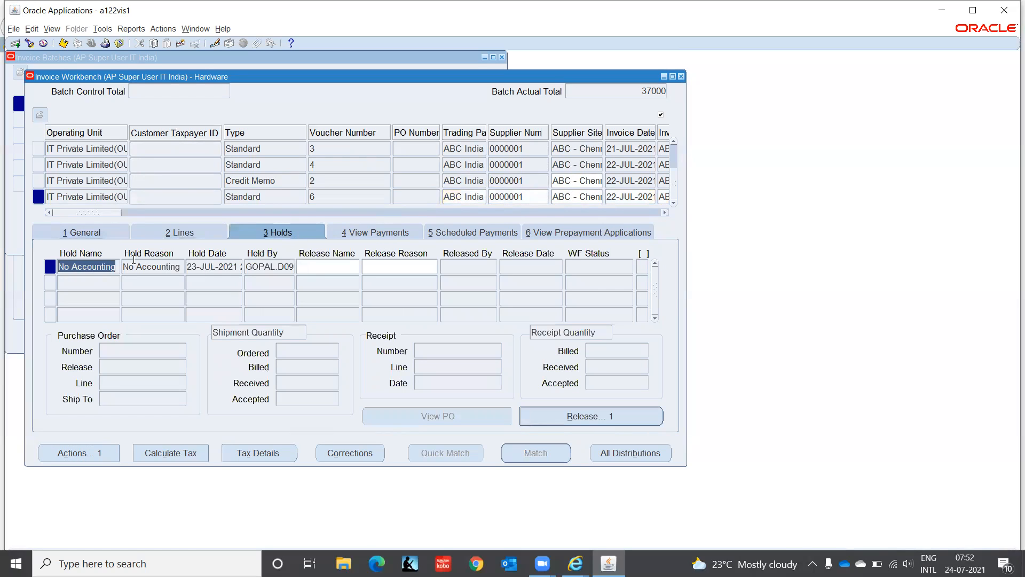
left_click(83, 231)
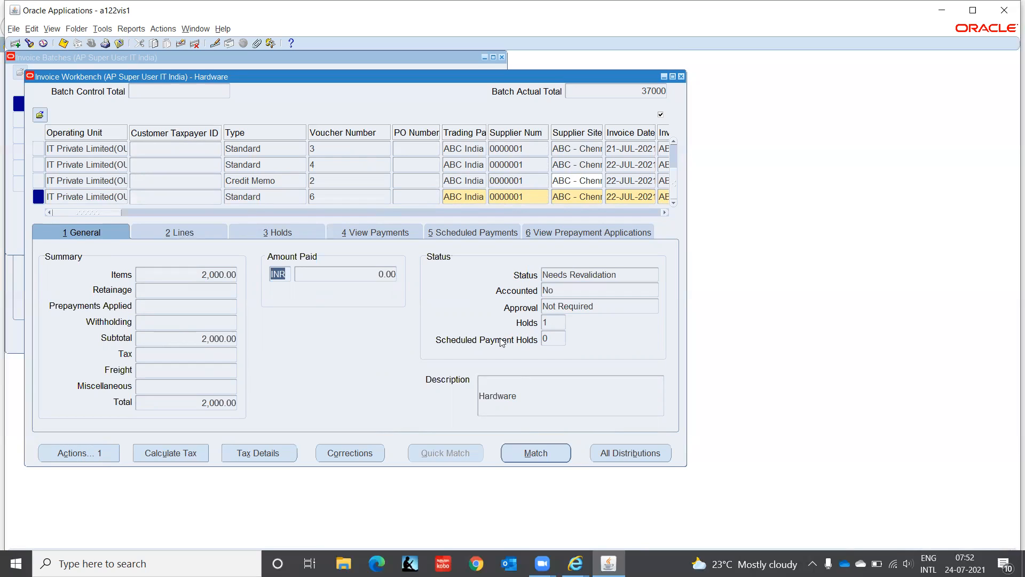
left_click(84, 454)
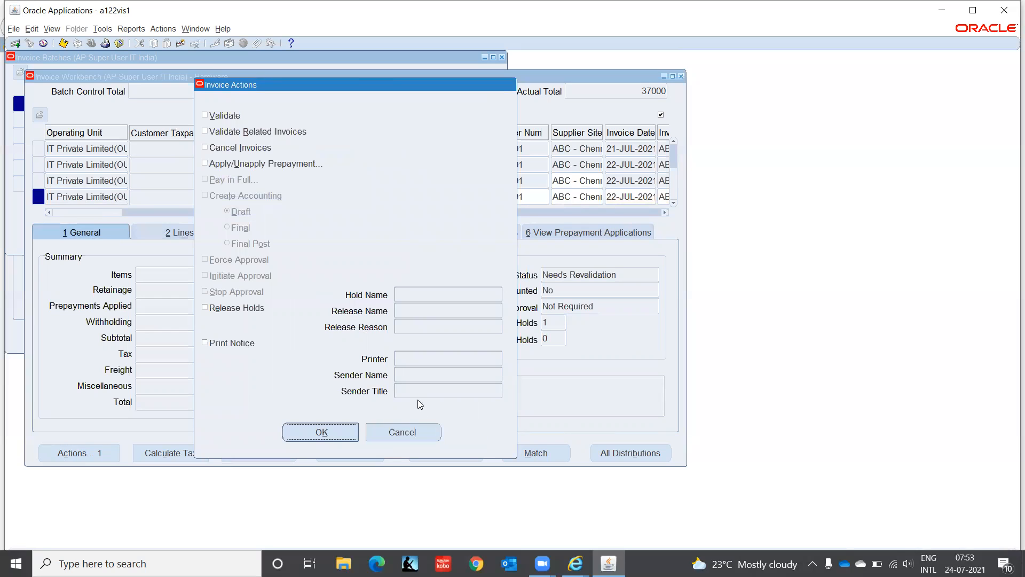
left_click(399, 431)
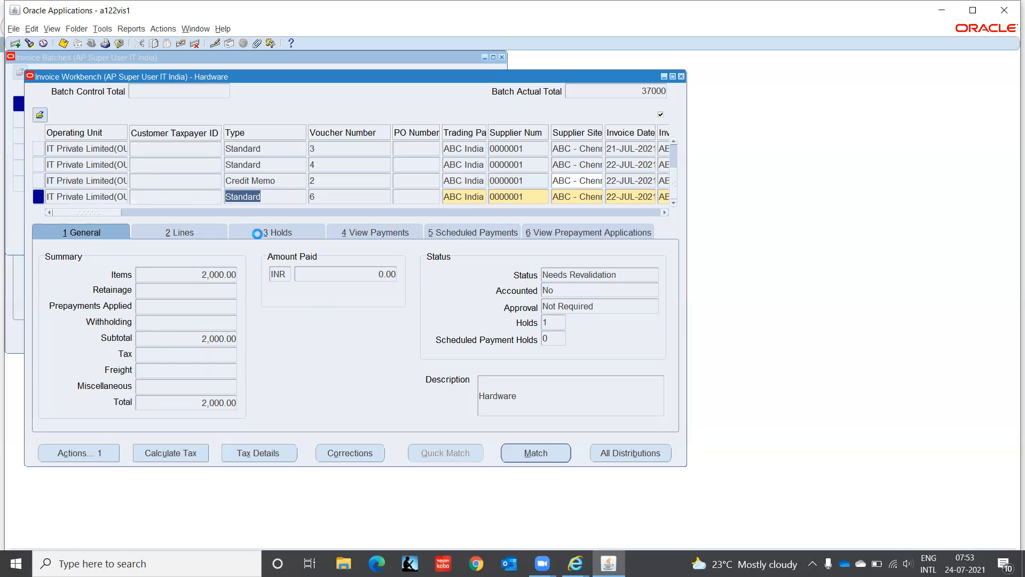
Step: Set the No Accounting hold's release name to Process Accounting
left_click(257, 234)
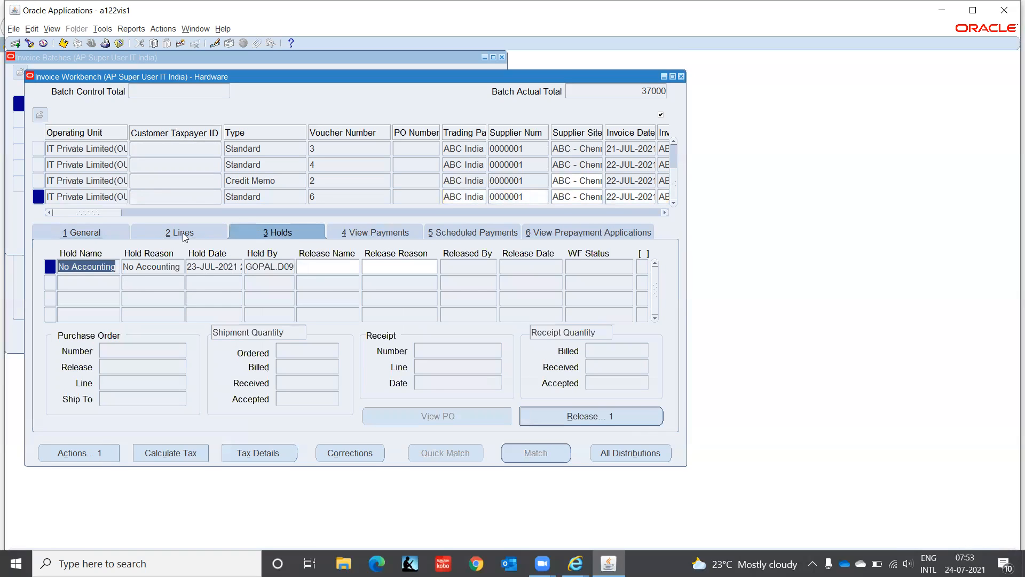
left_click(327, 266)
left_click(355, 267)
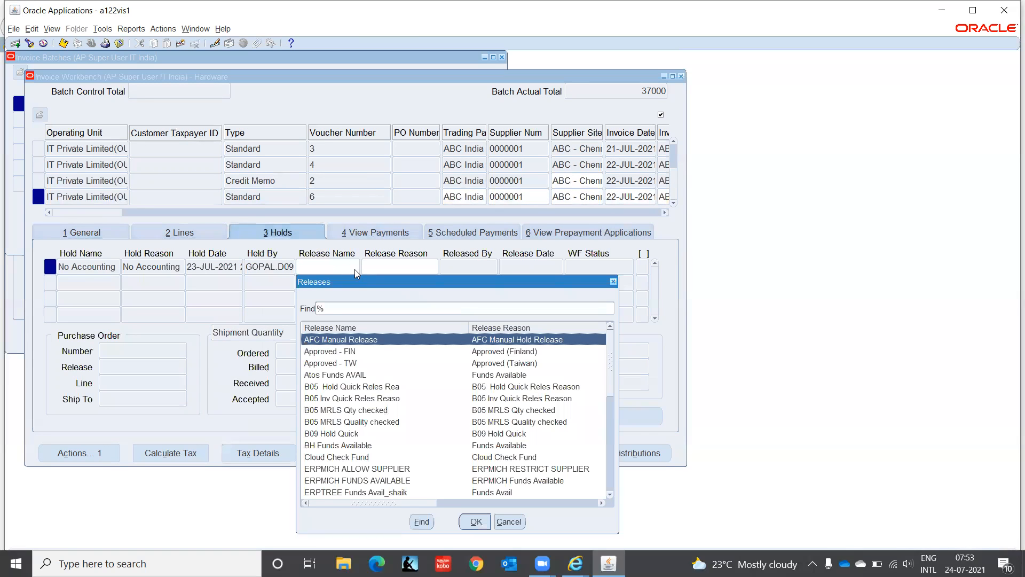
type("n")
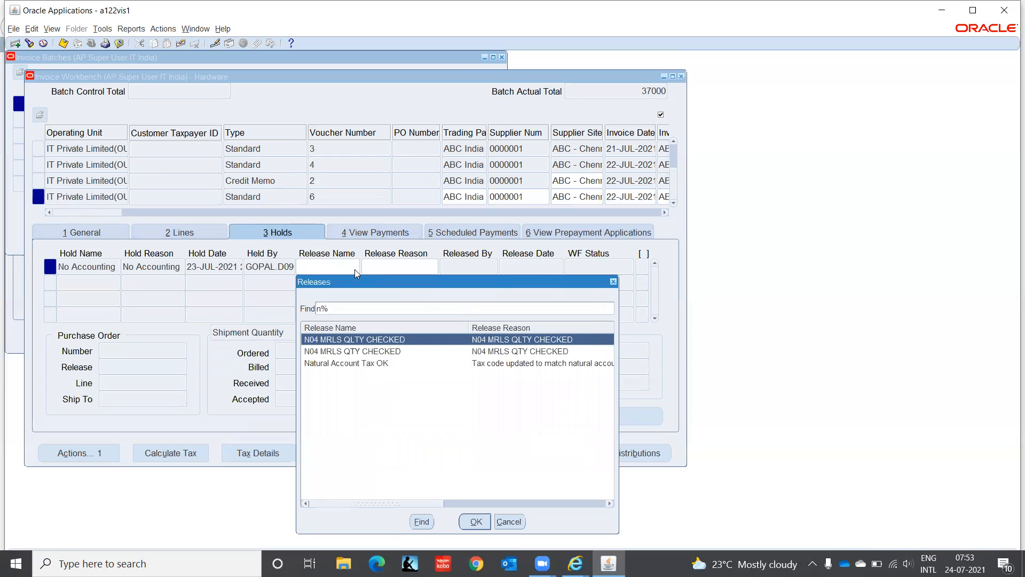
key("BackSpace")
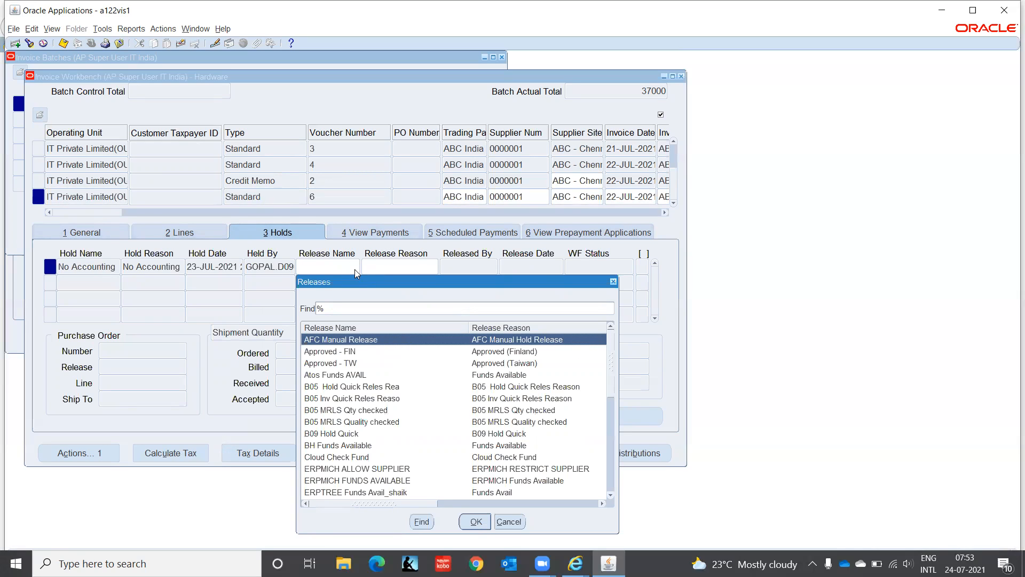
type("pro")
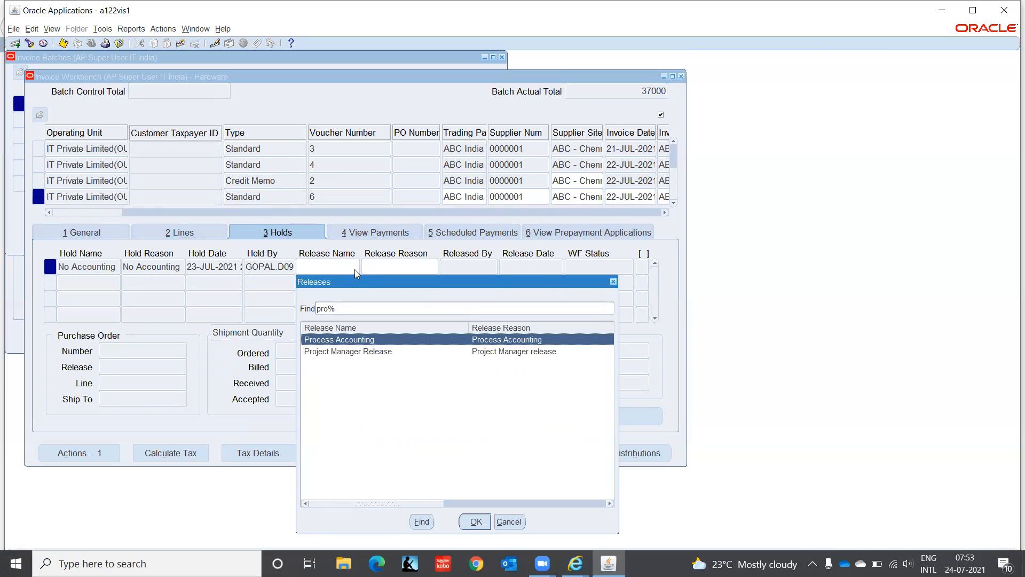
left_click(476, 522)
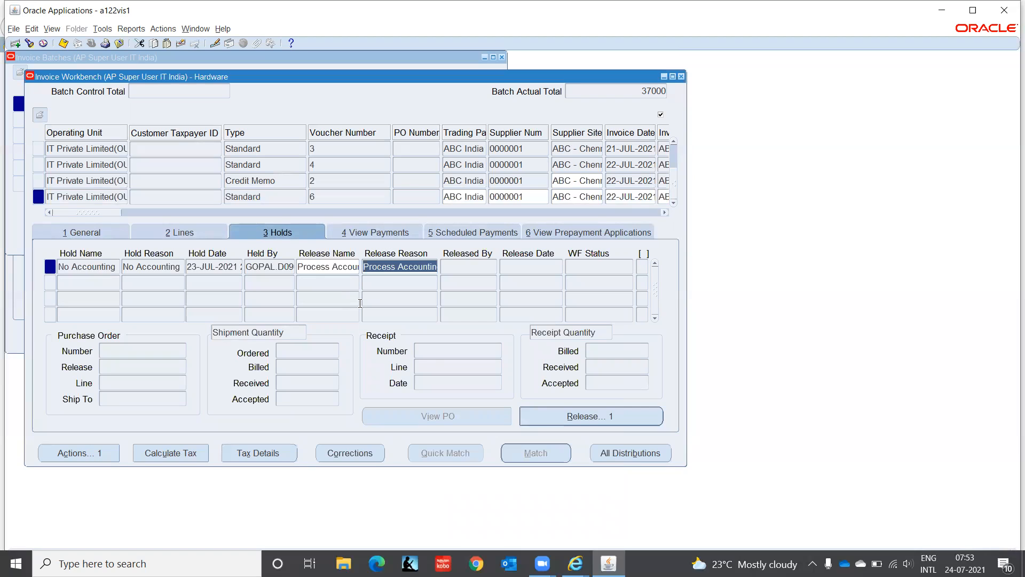
Step: Cancel the hold release form without changes and save the Process Accounting release
left_click(568, 417)
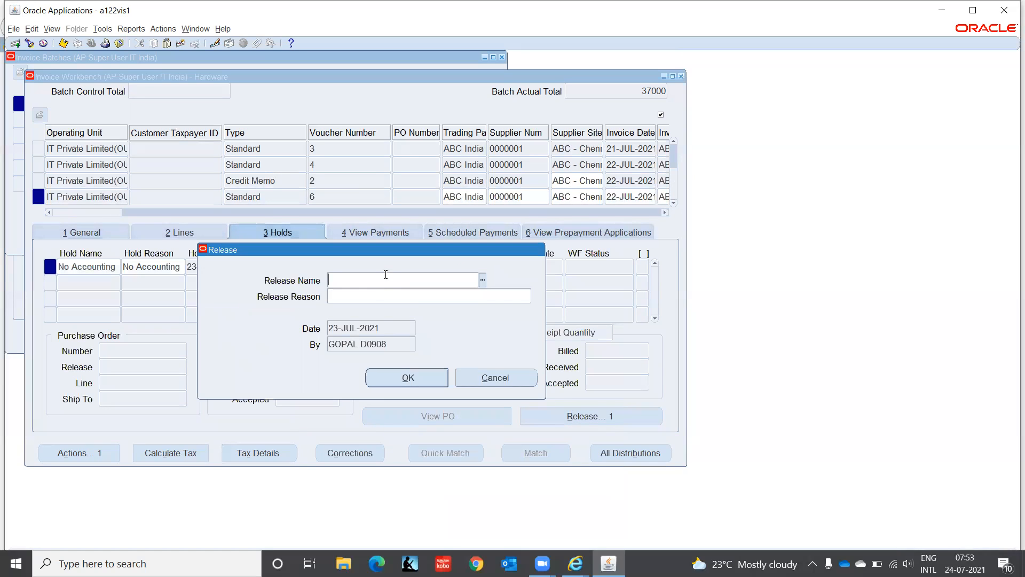
left_click(484, 280)
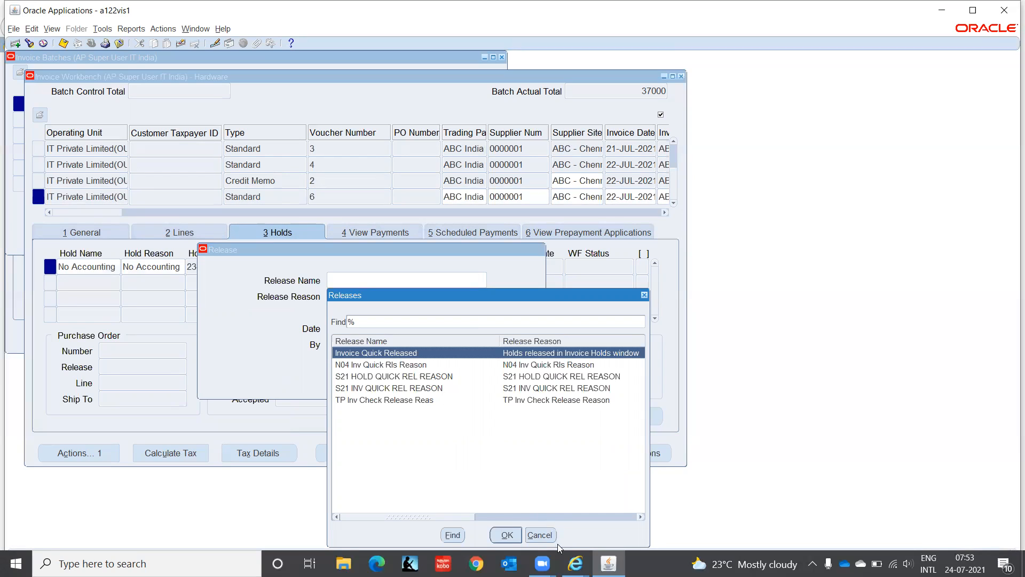
left_click(539, 534)
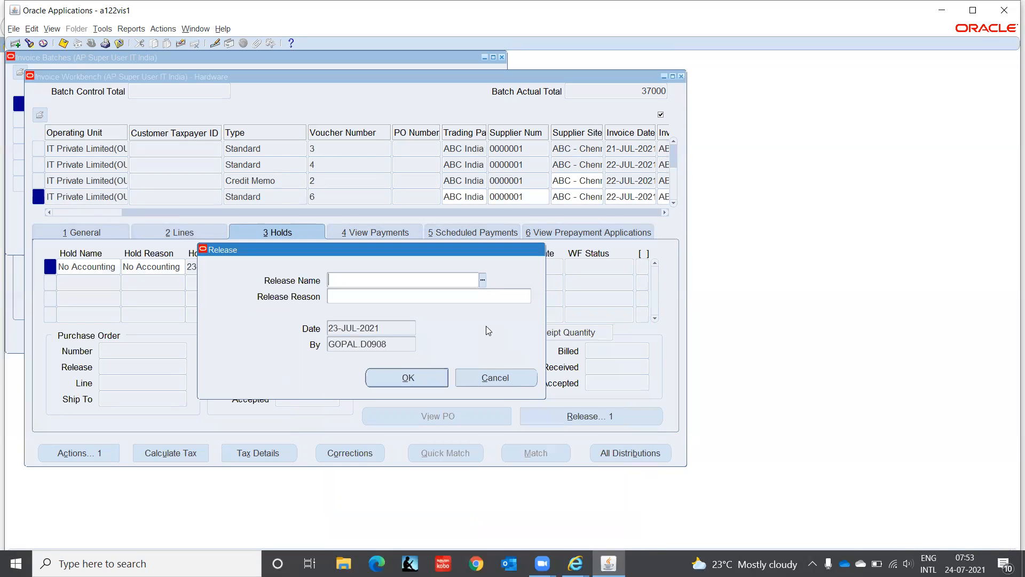
left_click(495, 297)
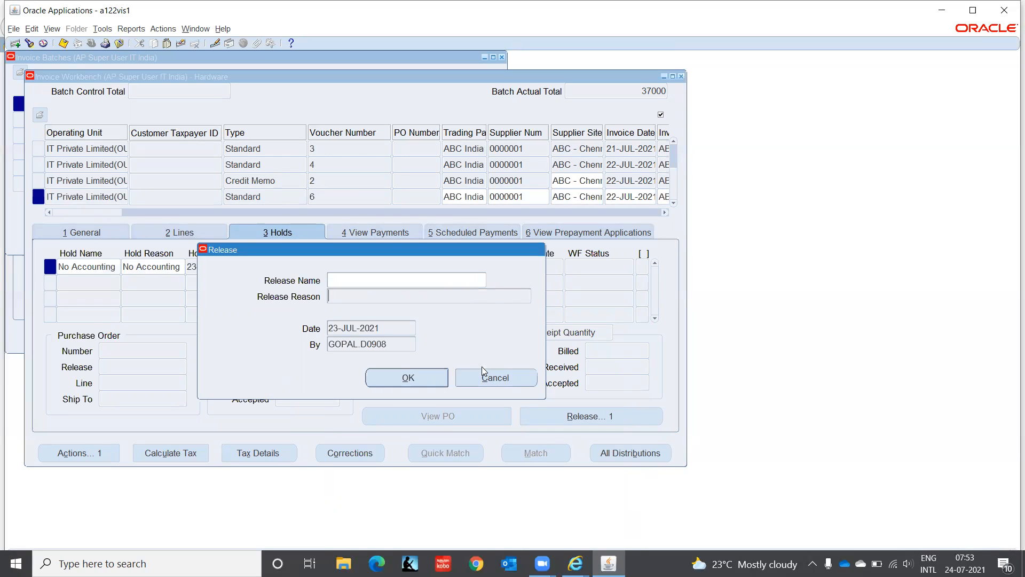
left_click(494, 378)
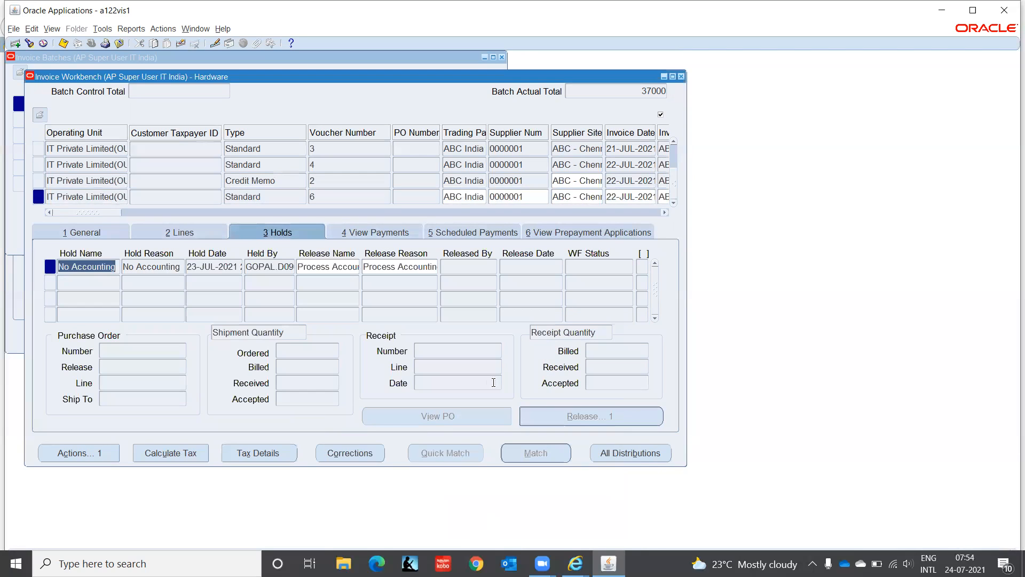
left_click(420, 266)
double_click(420, 266)
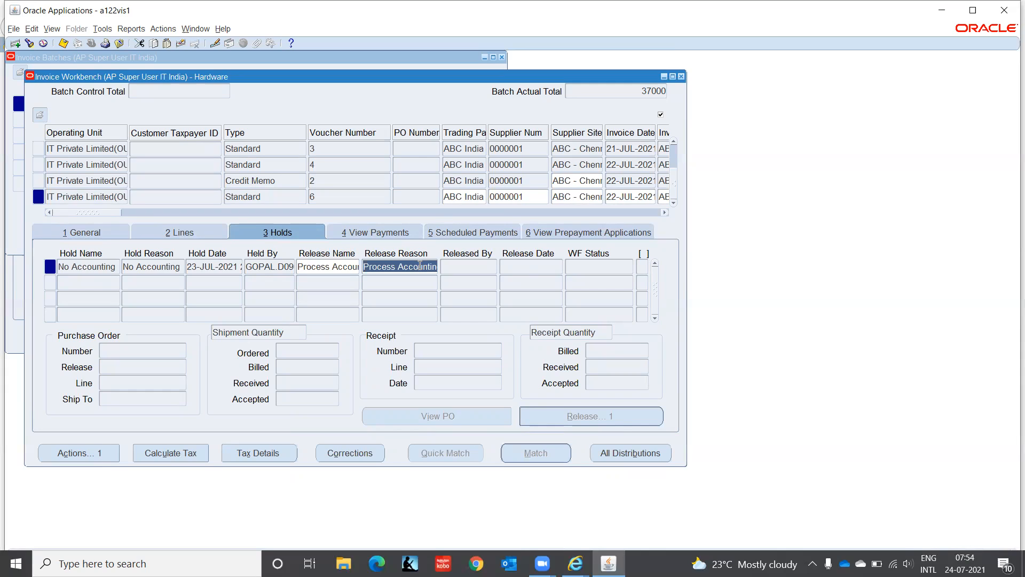
key("ctrl+s")
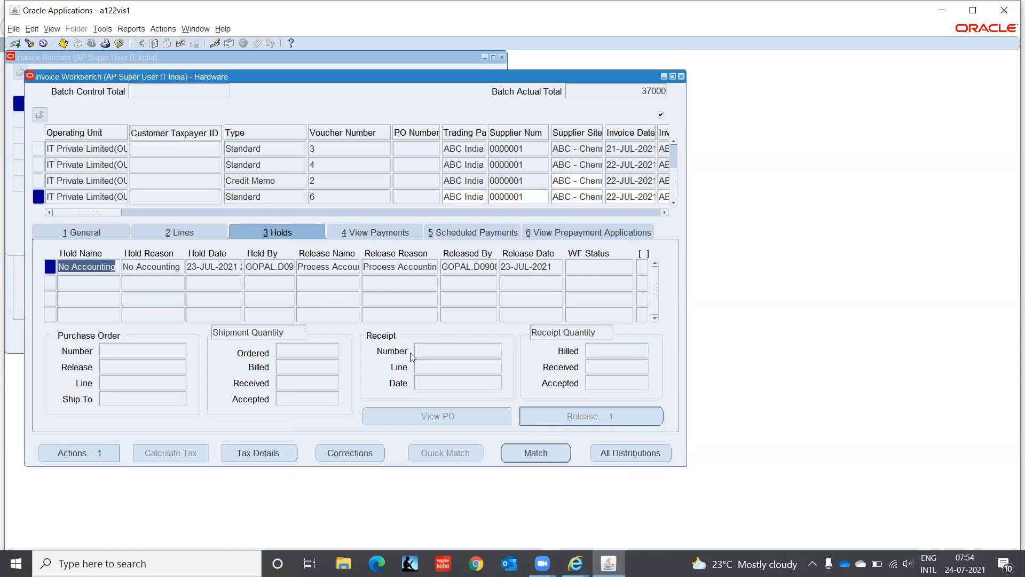
Step: Start a new hold row, browse the hold names, cancel, and reselect the No Accounting hold
left_click(71, 231)
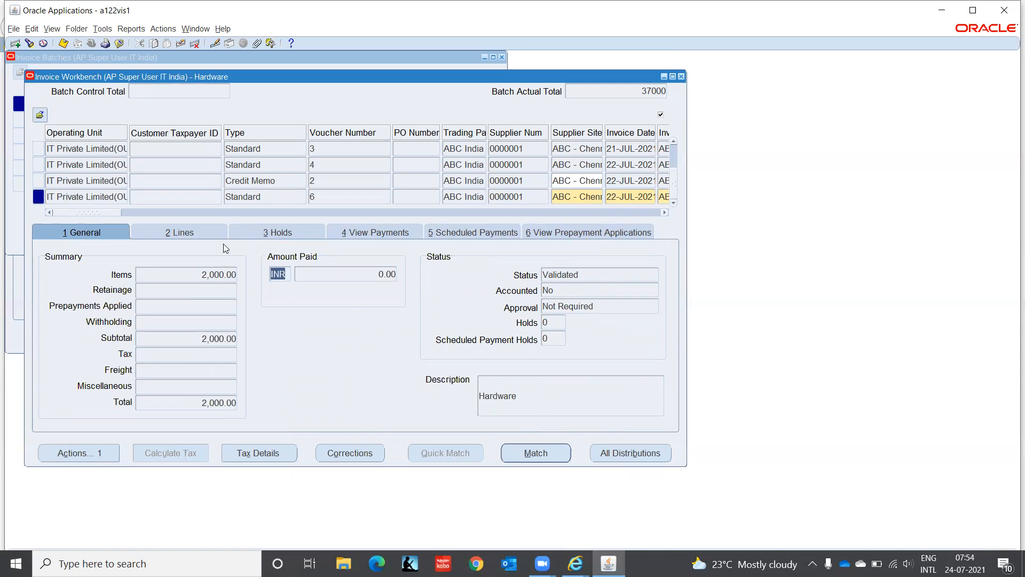
left_click(282, 231)
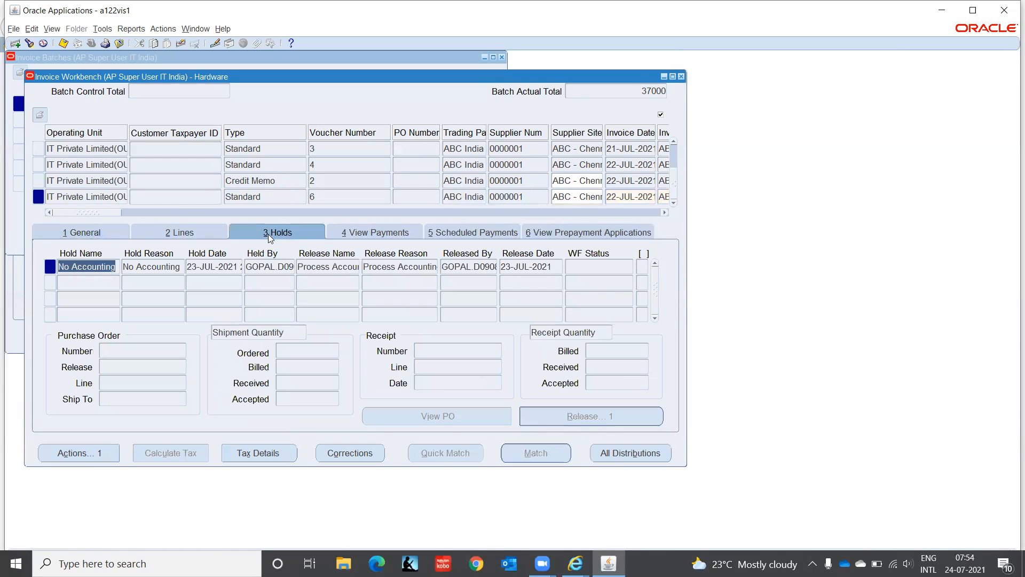
left_click(100, 286)
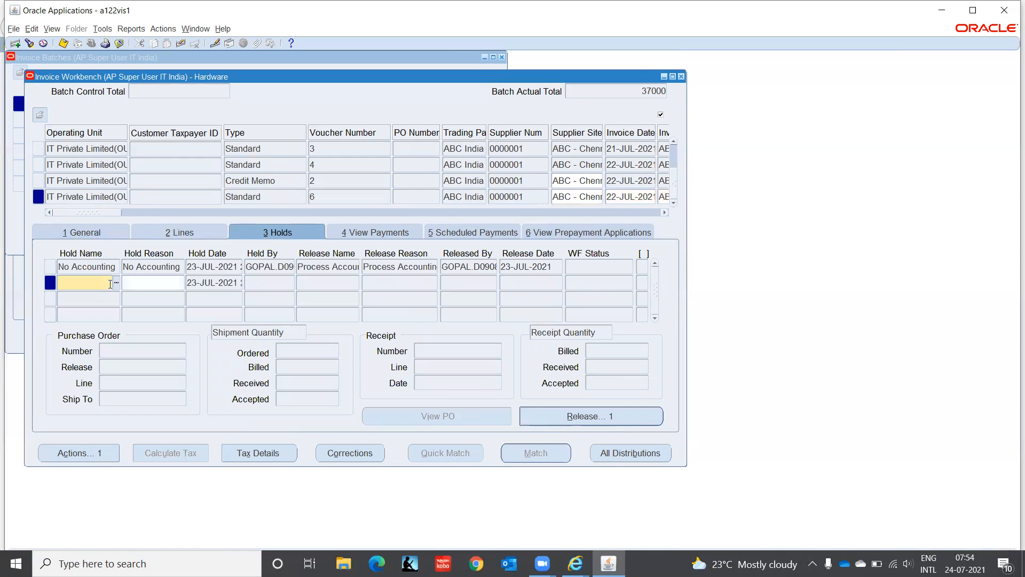
left_click(117, 282)
left_click(143, 397)
key("Down")
key("Down")
key("Down")
key("Down")
key("Down")
key("Down")
key("Down")
key("Down")
key("Down")
key("Down")
key("Down")
key("Down")
key("Down")
key("Down")
key("Down")
key("Down")
key("Down")
key("Down")
key("Down")
key("Down")
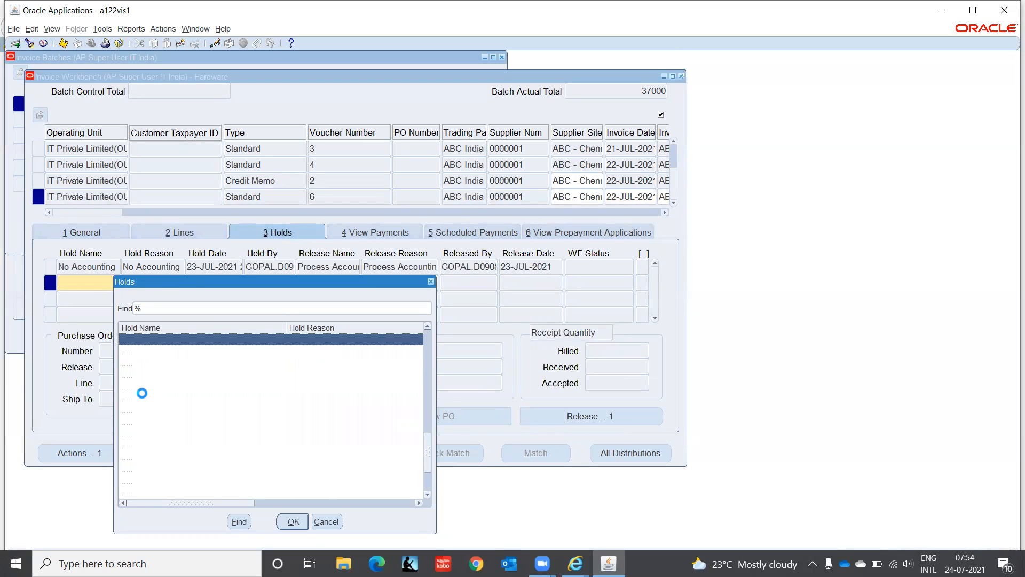
key("Down")
key("Down")
key("Down")
key("Down")
key("Down")
key("Down")
key("Down")
key("Down")
key("Down")
key("Down")
key("Down")
key("Down")
key("Down")
key("Down")
key("Down")
key("Down")
key("Down")
key("Down")
key("Down")
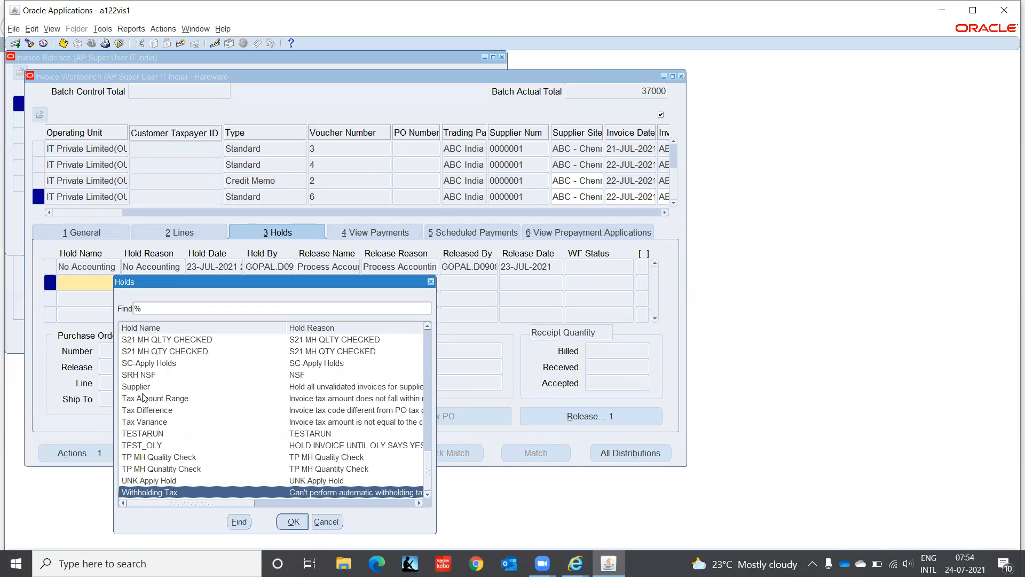
left_click(330, 523)
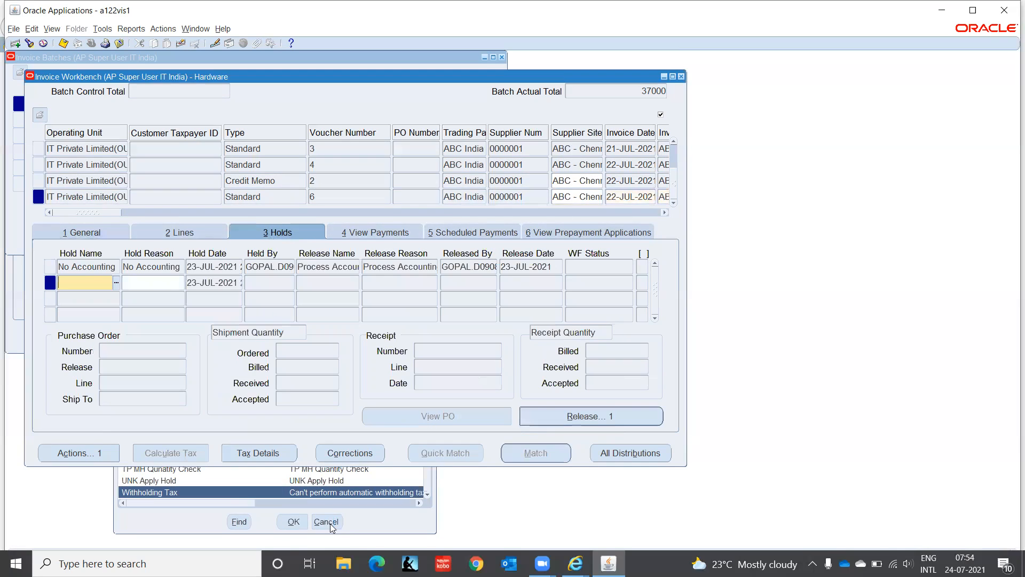
left_click(101, 266)
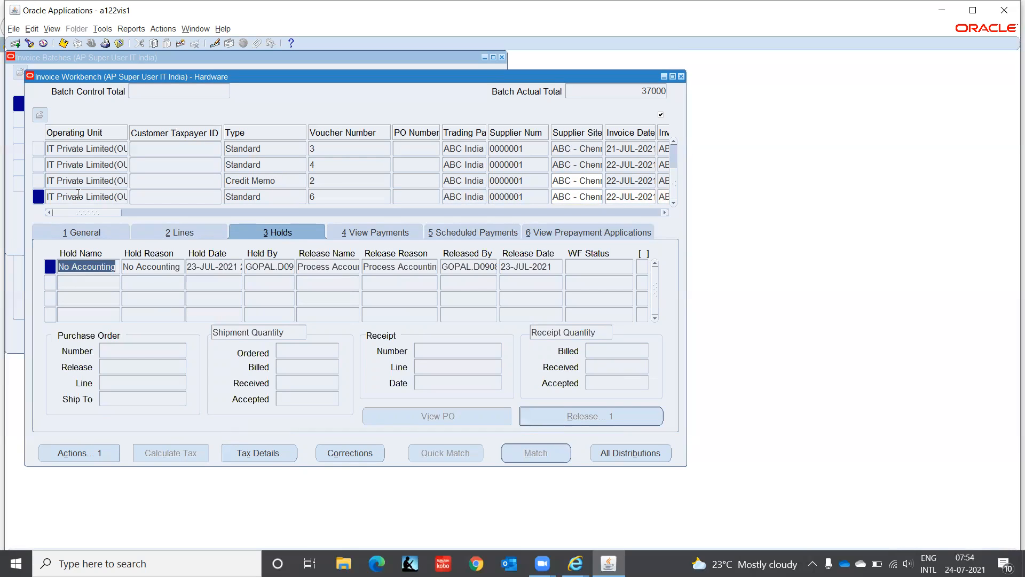
mouse_move(87, 212)
left_mouse_down()
mouse_move(387, 218)
mouse_move(87, 219)
left_mouse_up()
left_click_drag(79, 215, 131, 219)
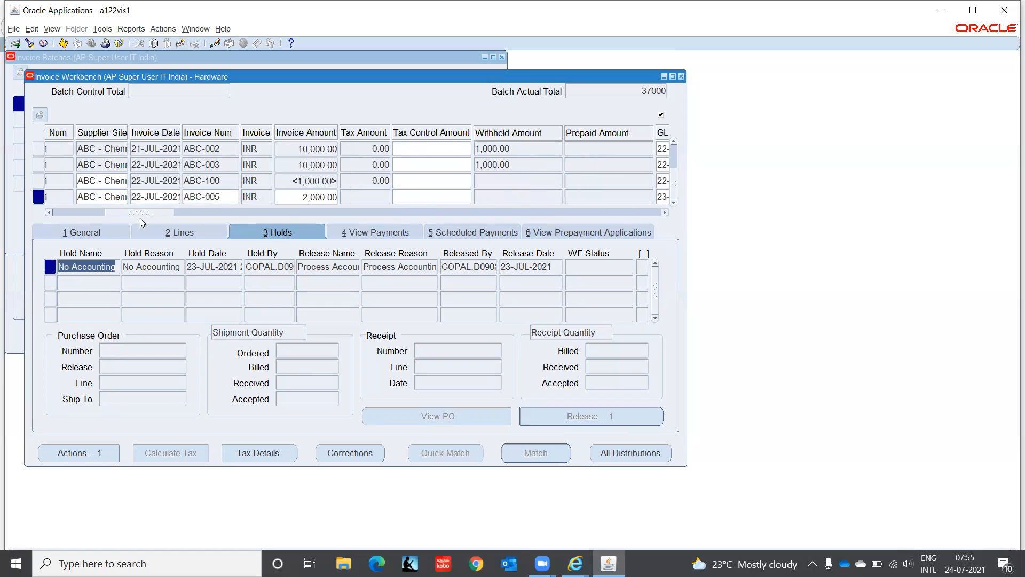
left_click_drag(162, 215, 7, 221)
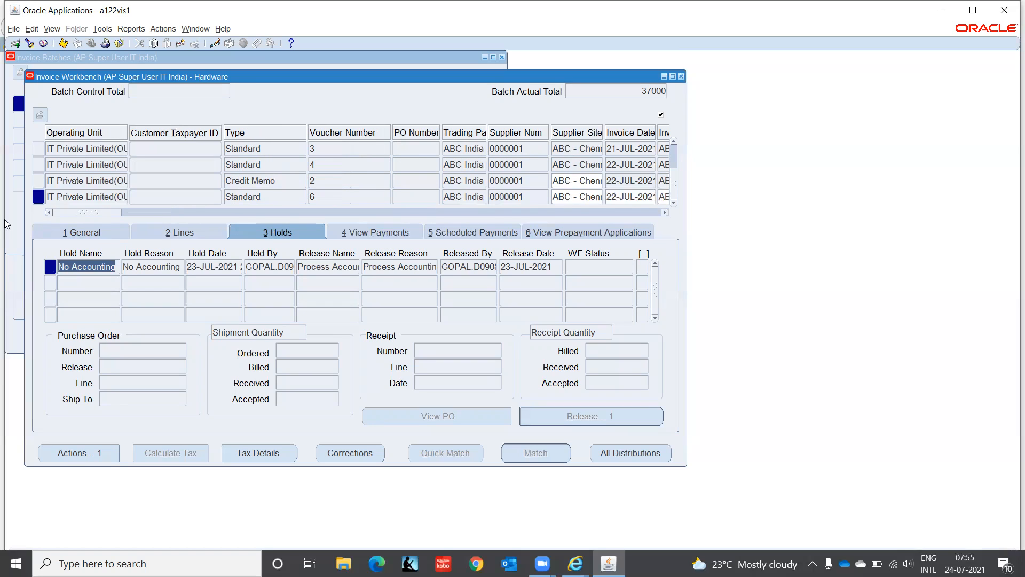
left_click(98, 195)
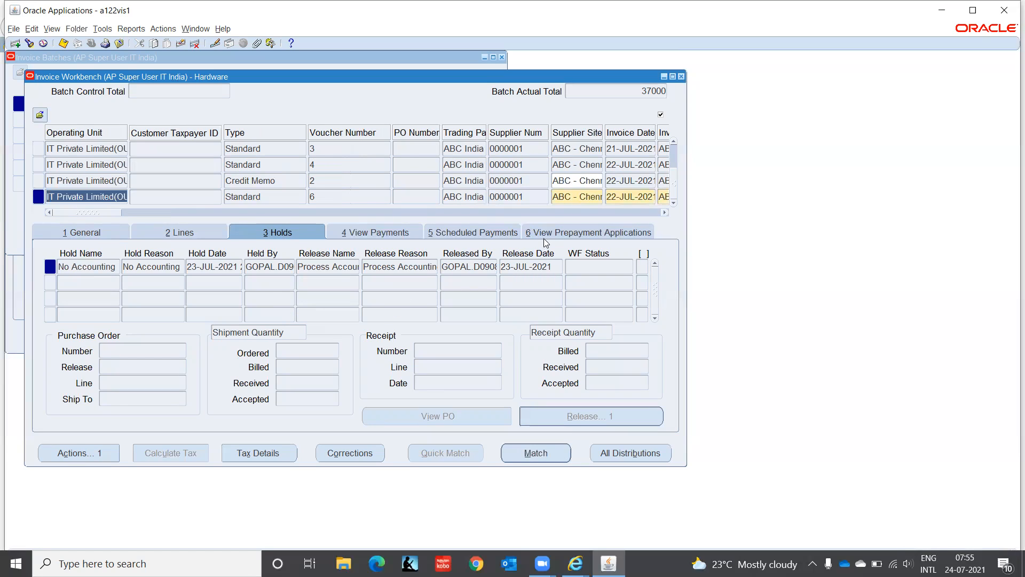
Step: Review the 2,000.00 invoice's scheduled payment, then the credit memo's <1,000.00> CHECK payment
left_click(489, 233)
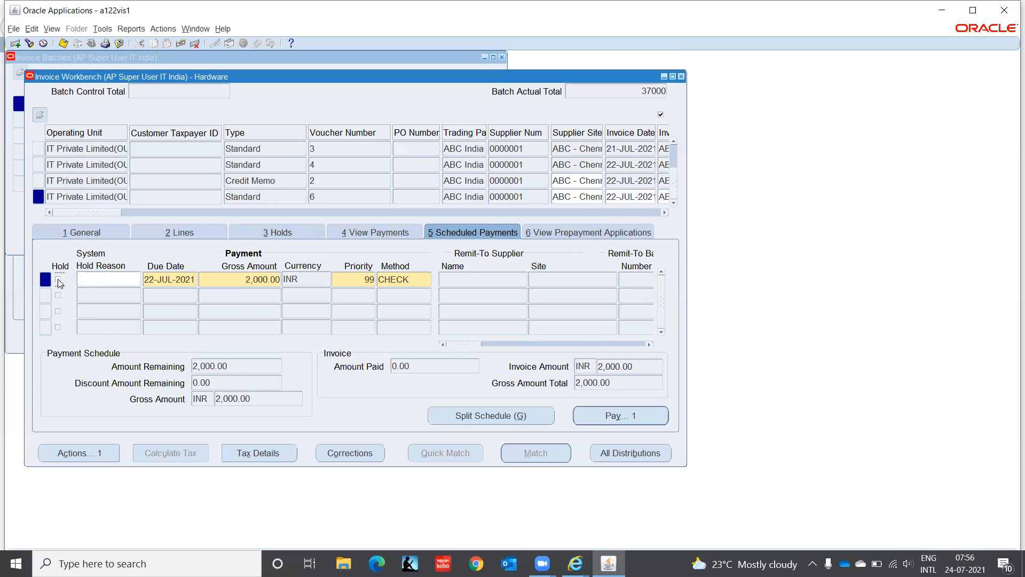
left_click_drag(110, 213, 147, 231)
left_click(104, 182)
Step: Close the Invoice Workbench and Invoice Batches windows and collapse the Navigator
left_click(682, 78)
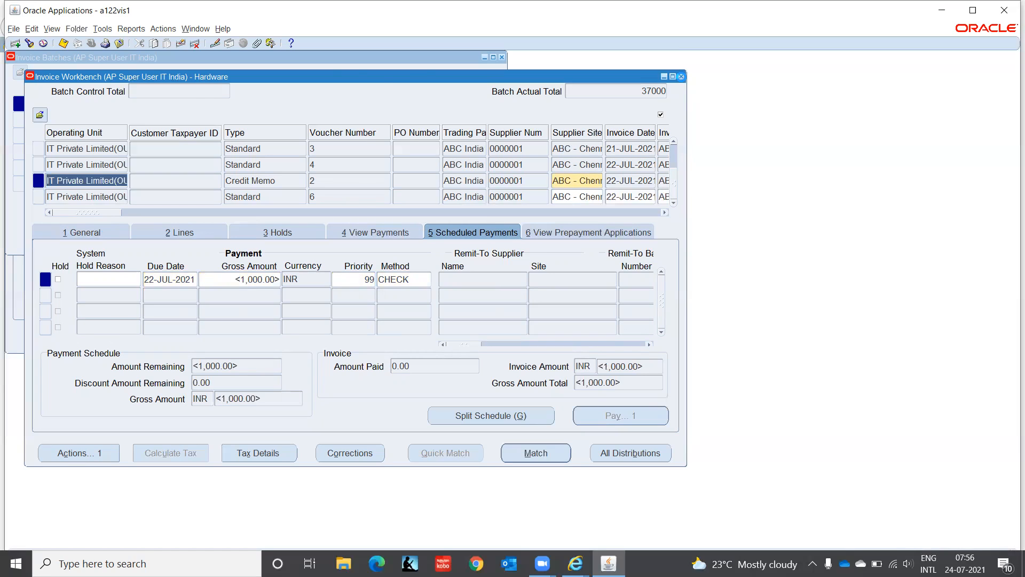
left_click(502, 57)
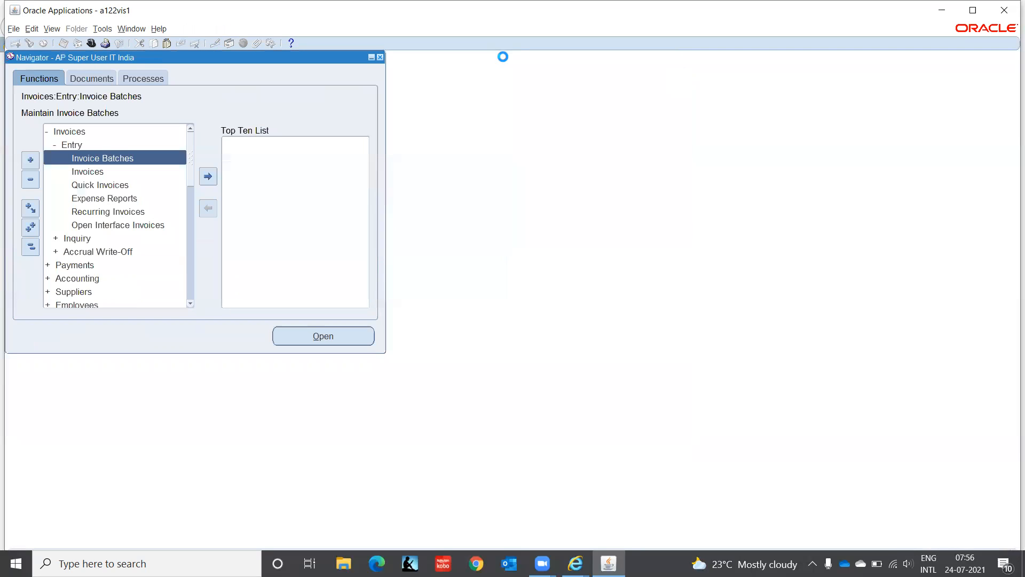
left_click(31, 247)
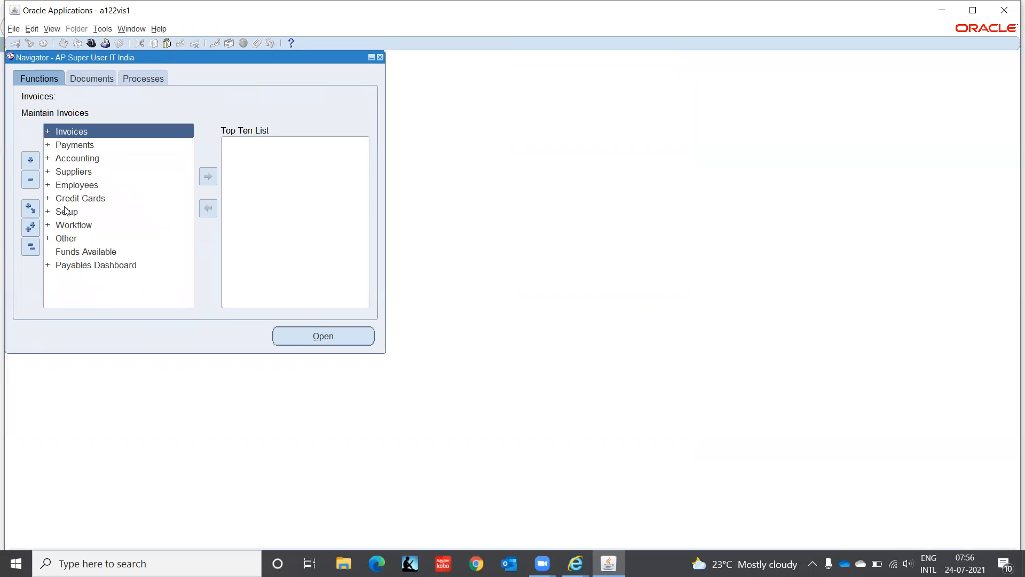
Step: Browse the Setup > Calendar functions and open the Special Calendar form
left_click(65, 209)
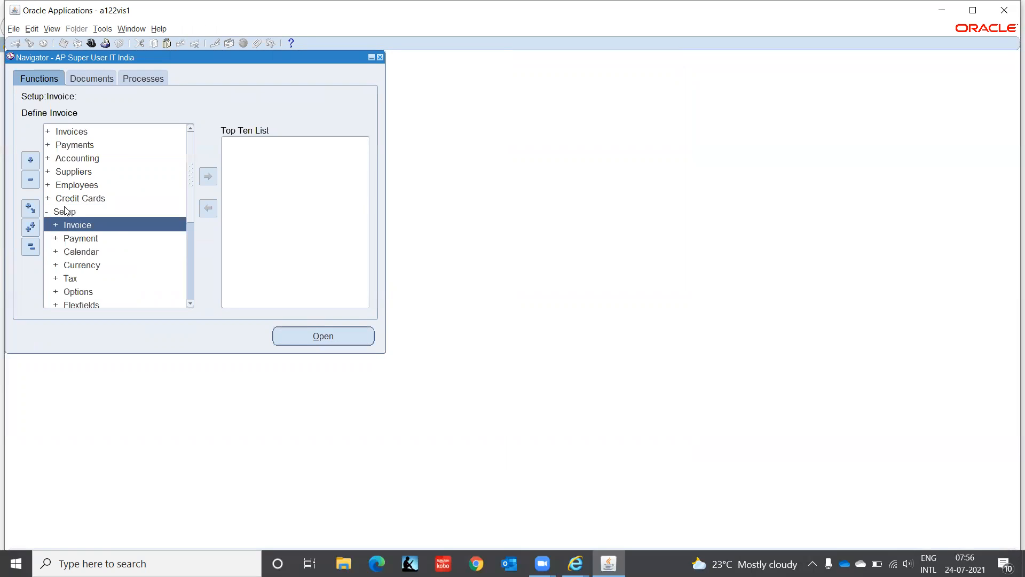
key("Down")
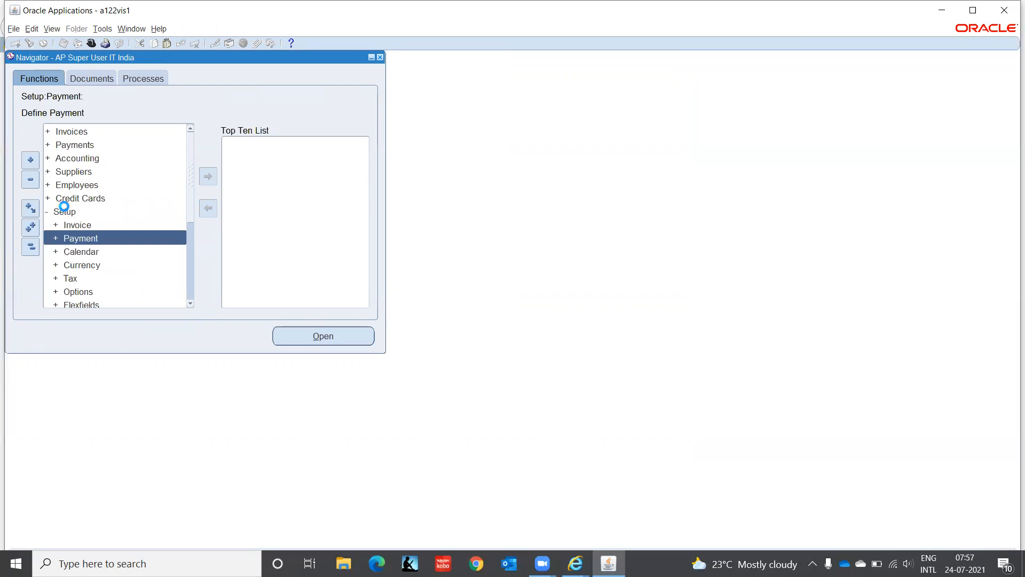
key("Down")
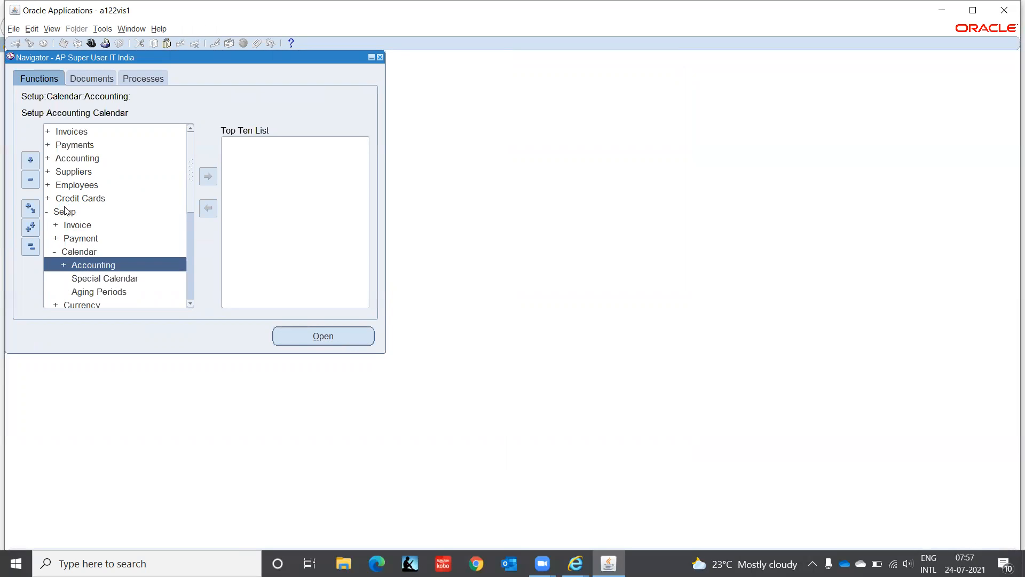
key("Down")
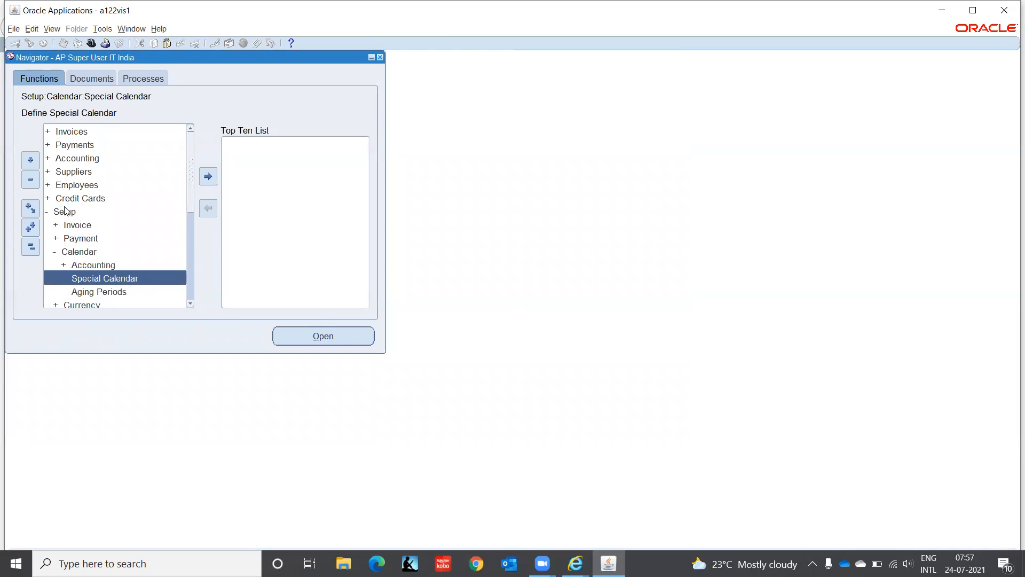
key("Down")
key("Down")
key("Up")
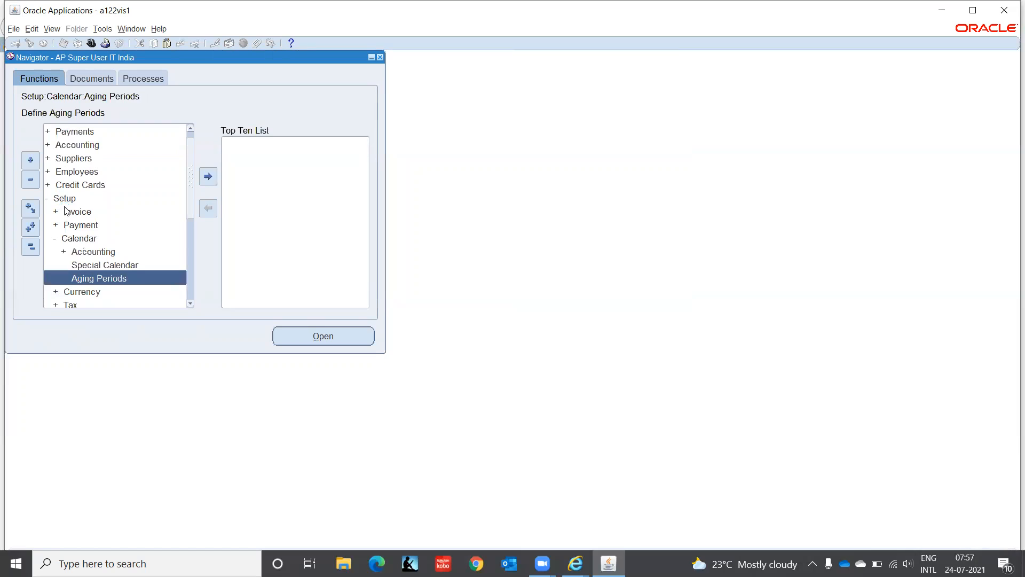
key("Up")
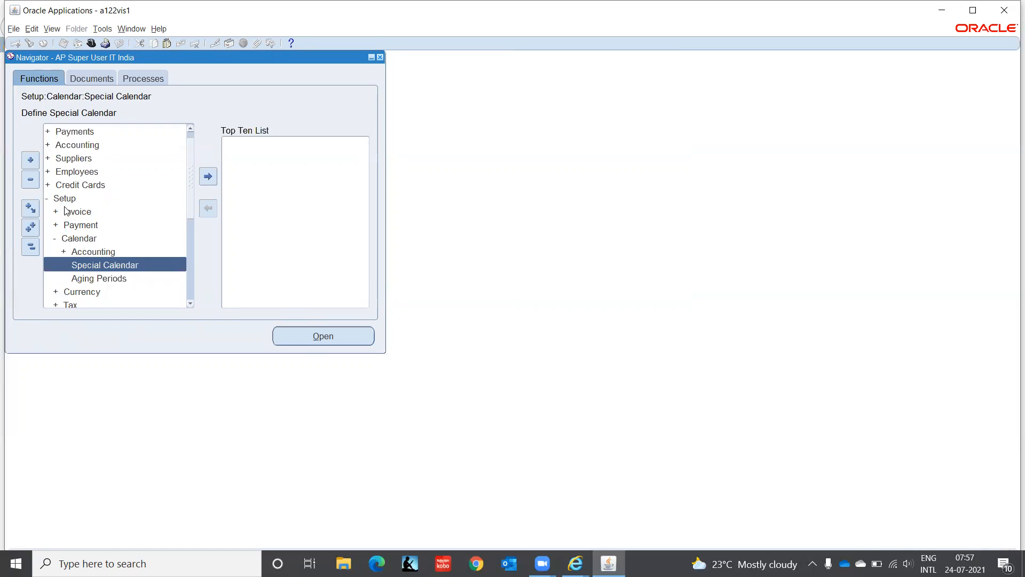
key("Down")
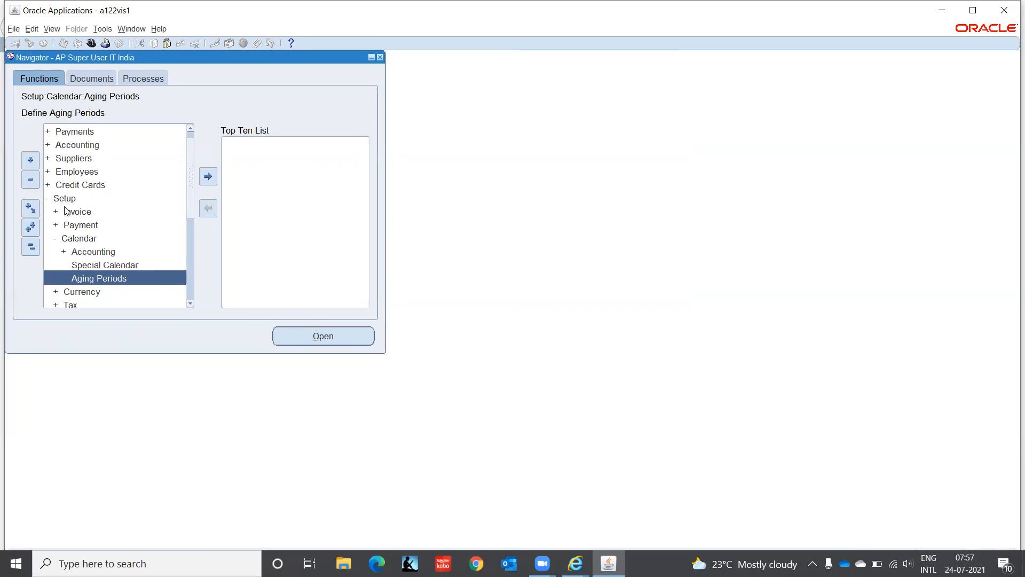
key("Up")
key("Up")
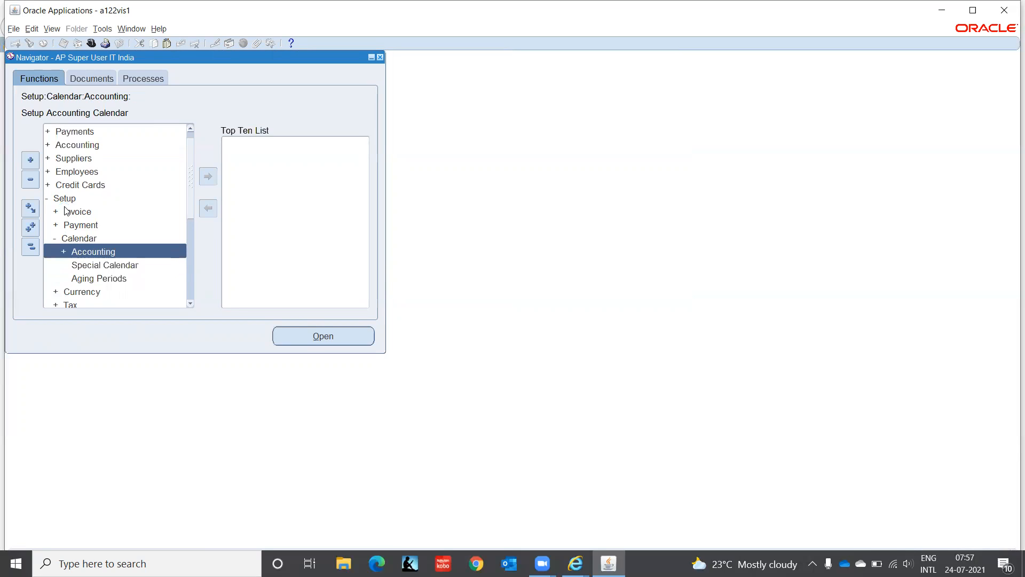
key("Down")
key("Down")
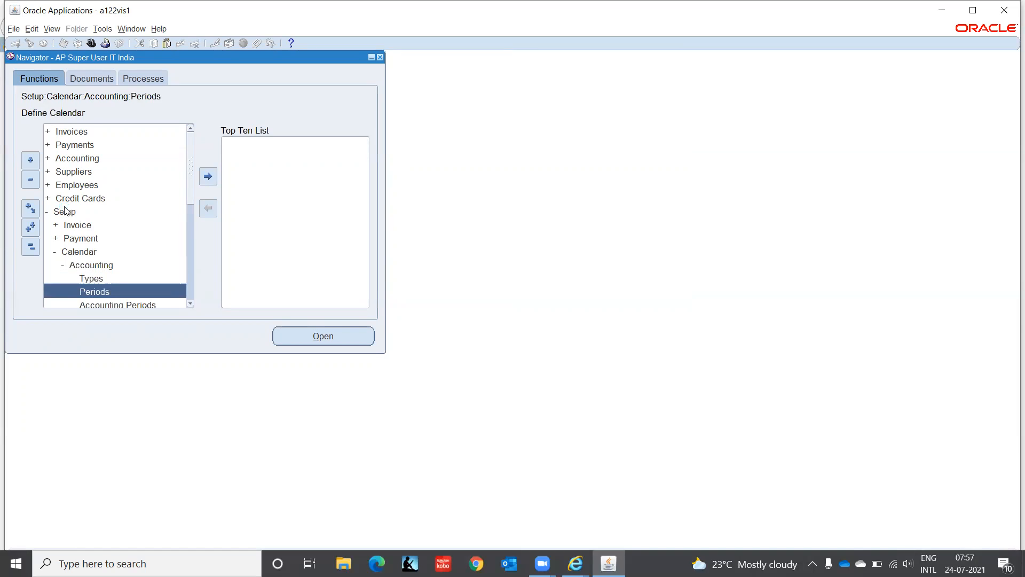
key("Down")
key("Up")
key("Up")
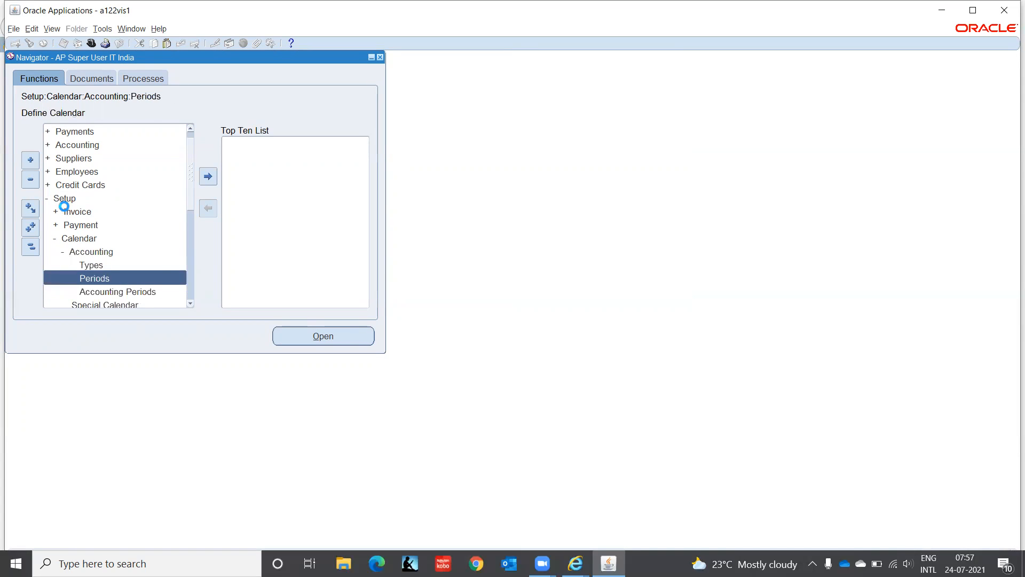
key("Up")
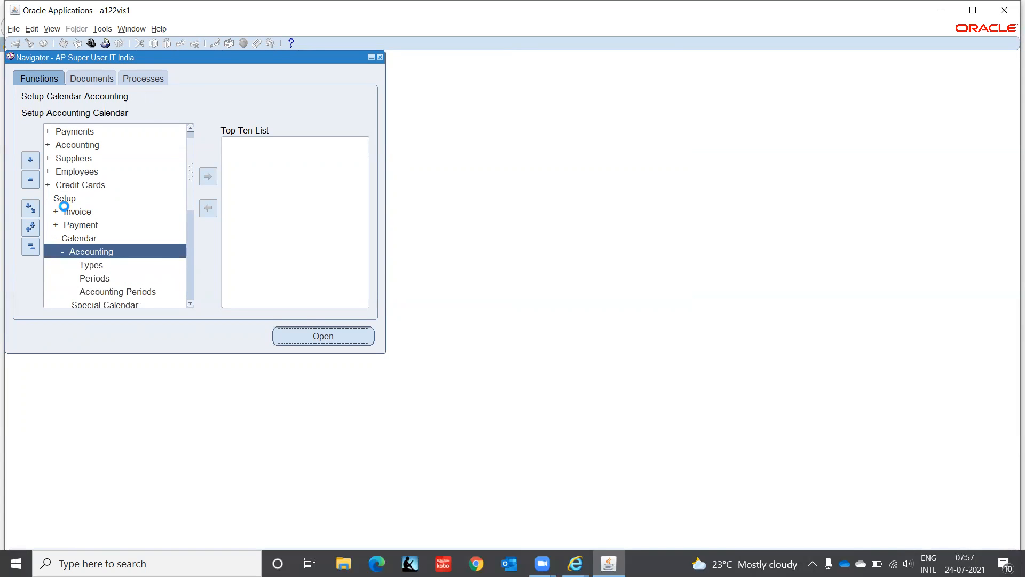
key("Left")
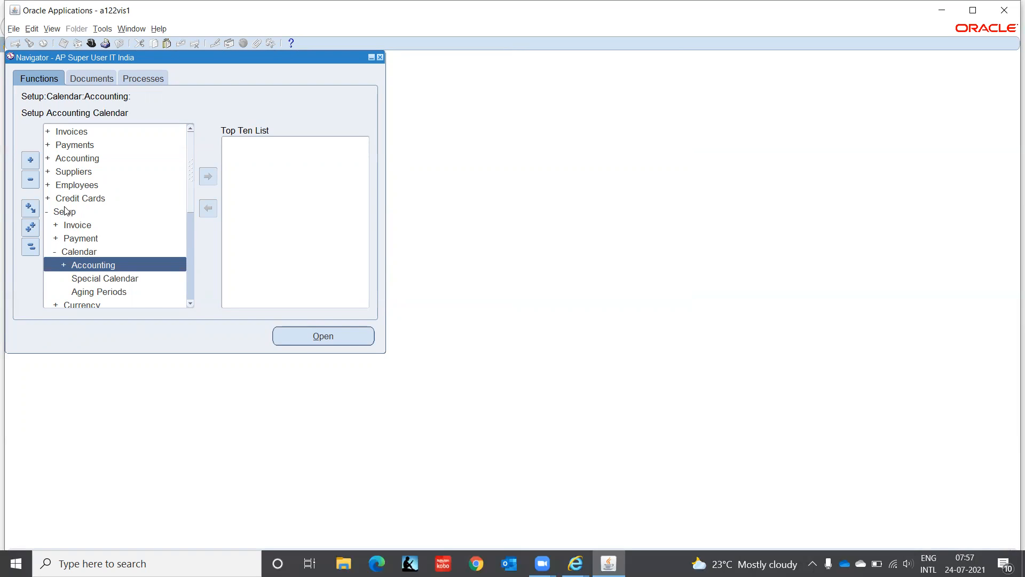
key("Down")
key("Return")
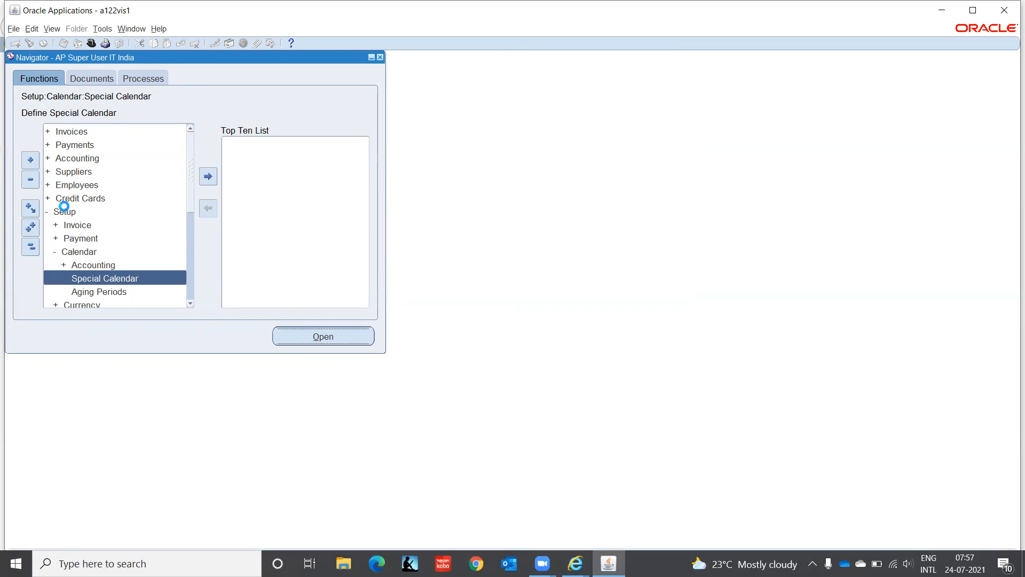
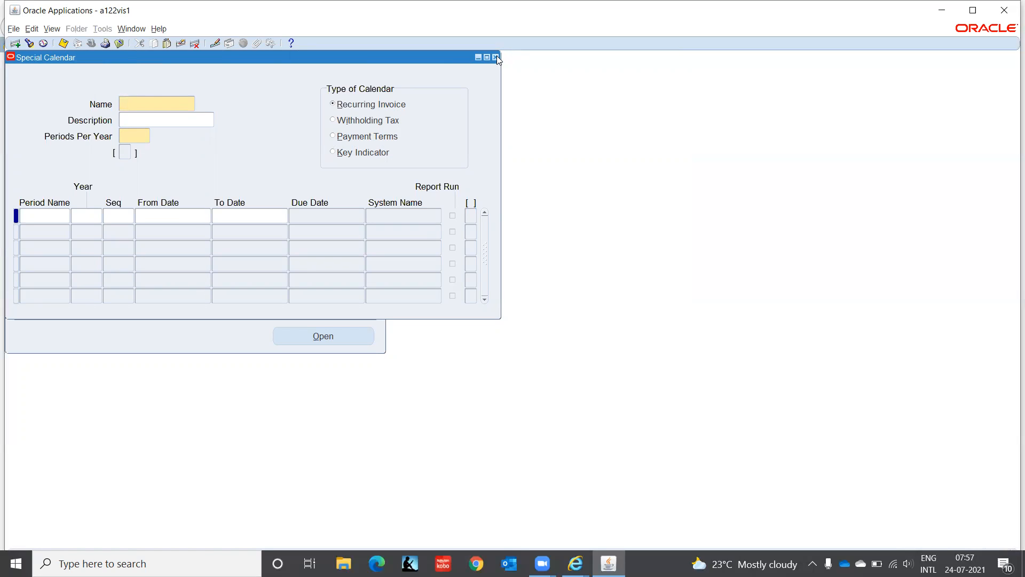
Step: Close the Special Calendar window and collapse all Navigator branches to top-level functions
left_click(497, 56)
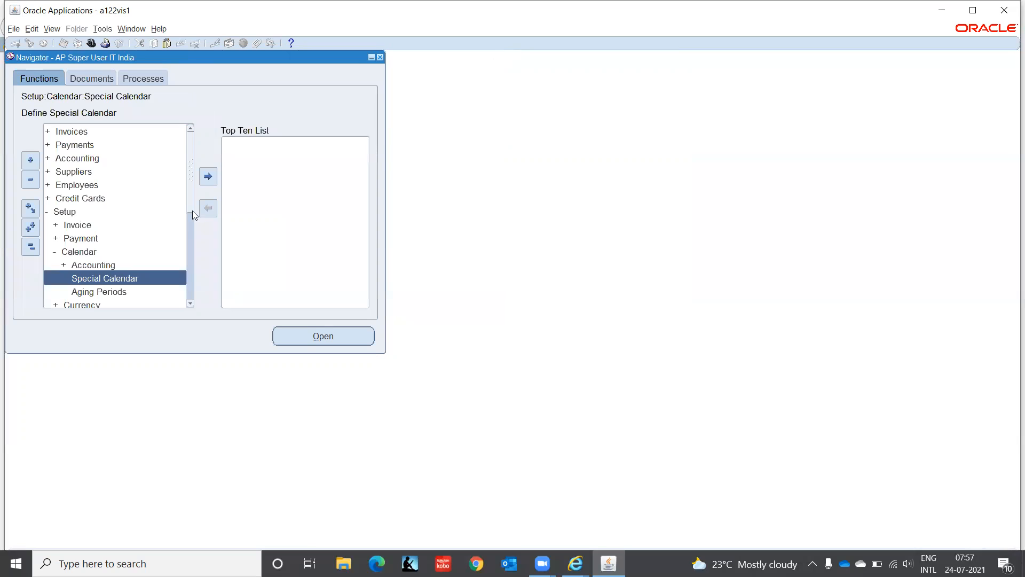
left_click(31, 247)
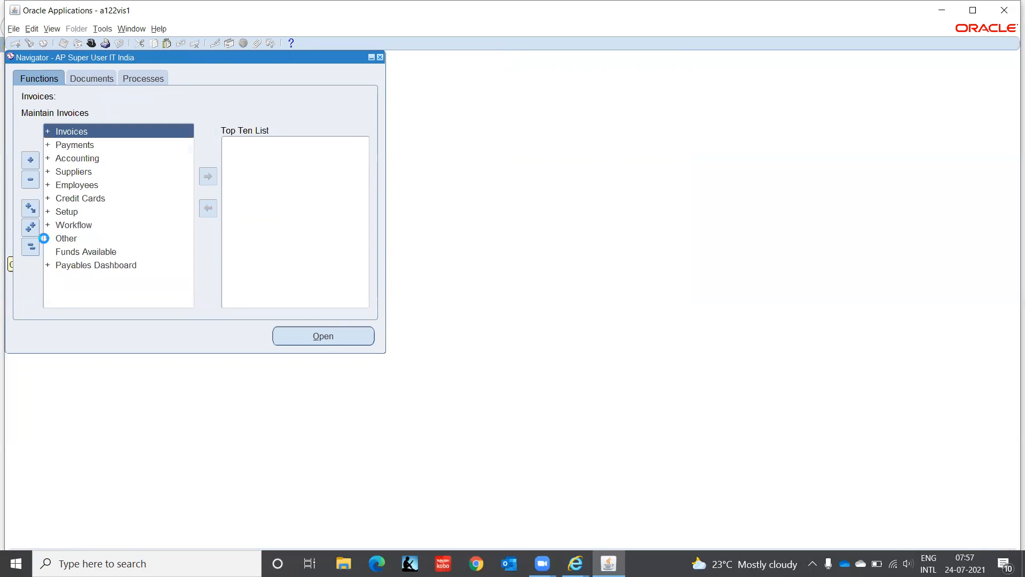
Step: Expand Setup in the Navigator and browse its entries from Payment through Workflow
double_click(66, 214)
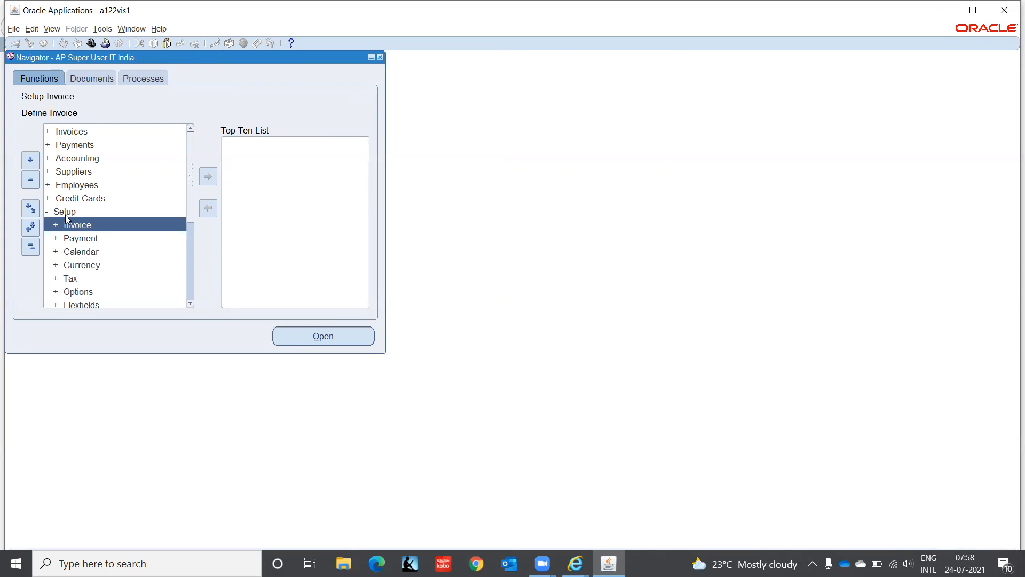
key("Down")
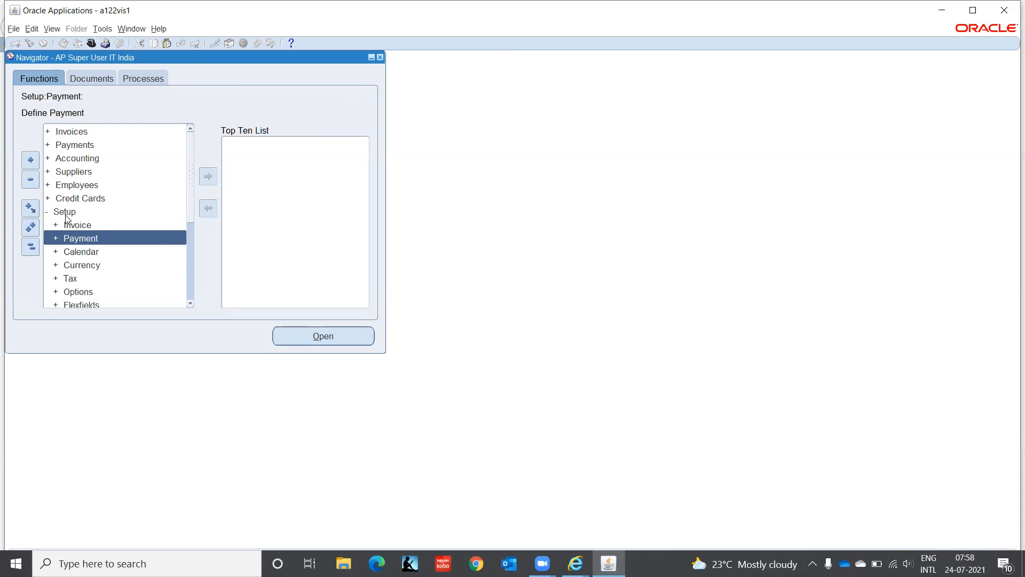
key("Down")
key("Down")
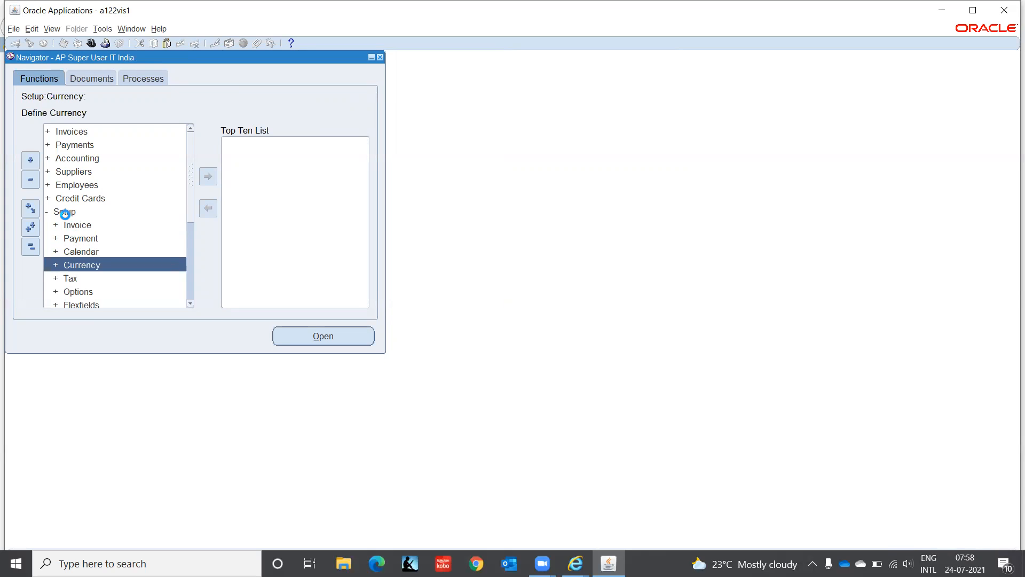
key("Down")
key("Down")
key("Down")
key("Down")
key("Down")
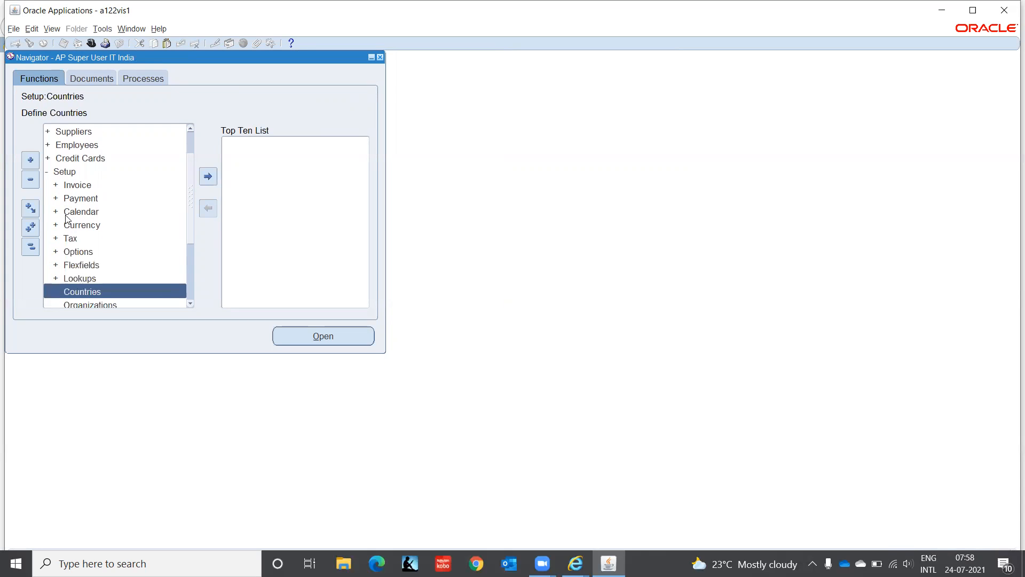
key("Down")
key("Down")
key("Down")
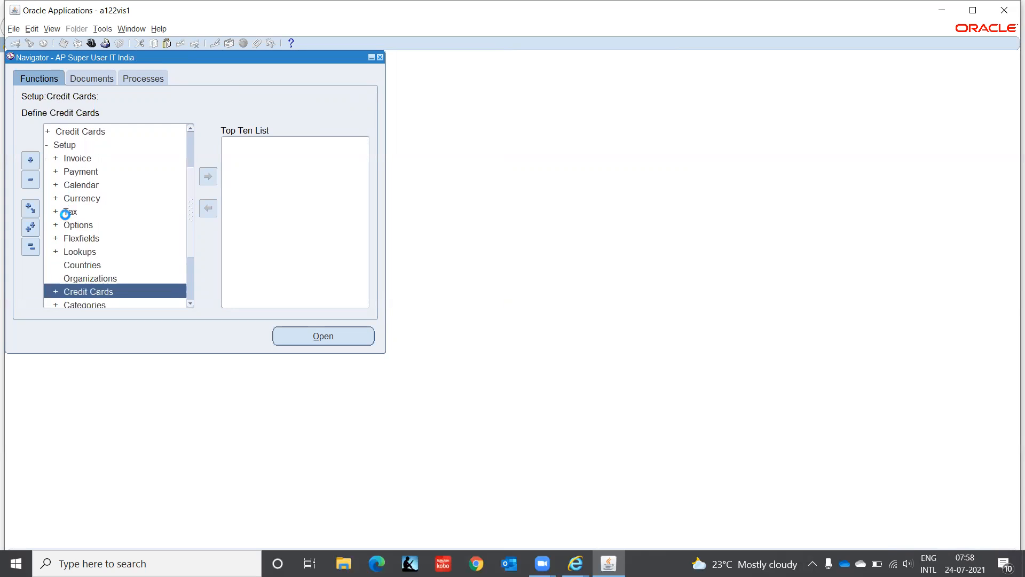
key("Up")
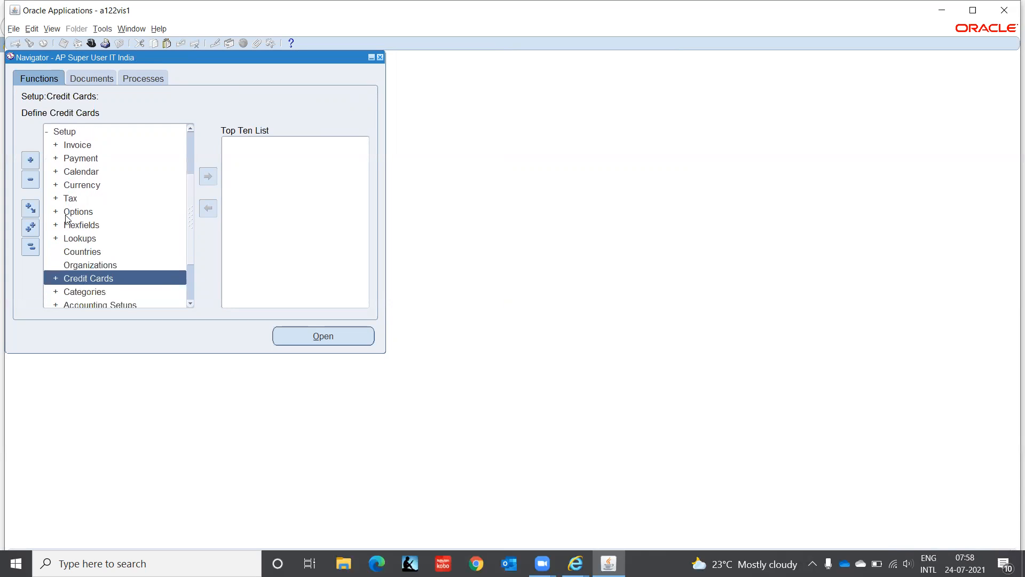
key("Down")
key("Down")
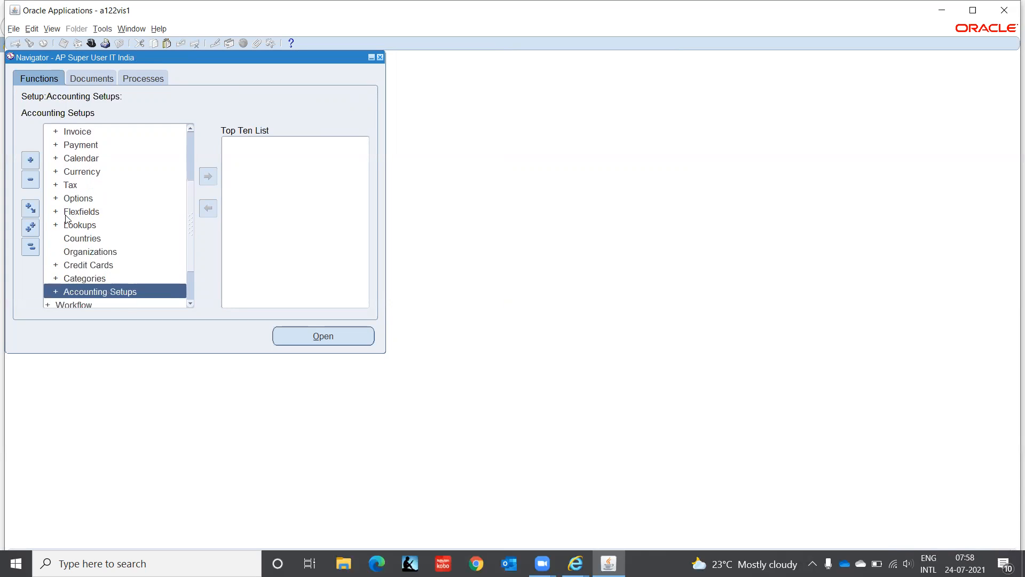
key("Down")
key("Up")
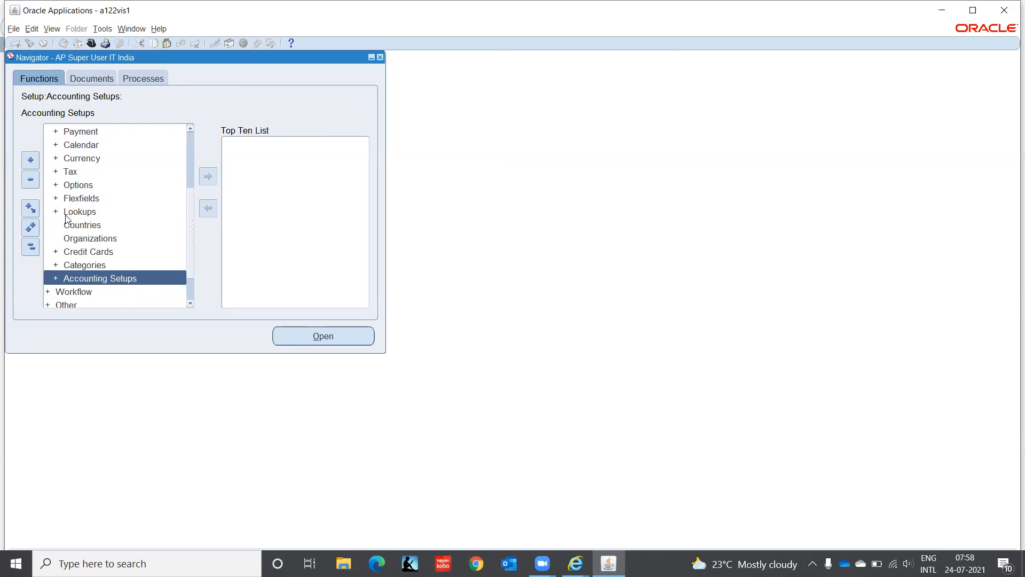
key("Up")
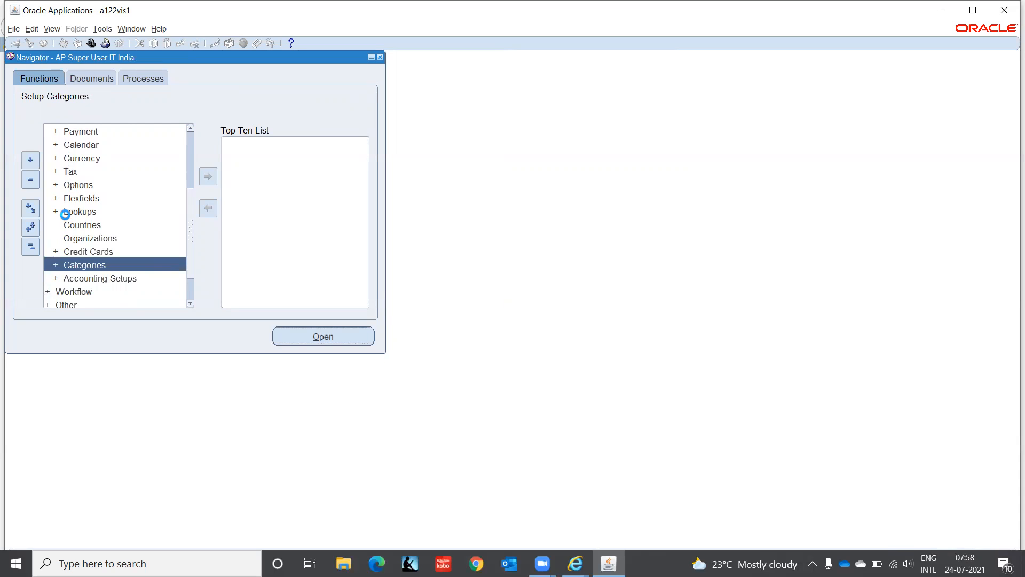
Step: Expand Categories to view Default Category Sets and Category Accounts, then collapse it
key("Right")
key("Down")
key("Down")
key("Down")
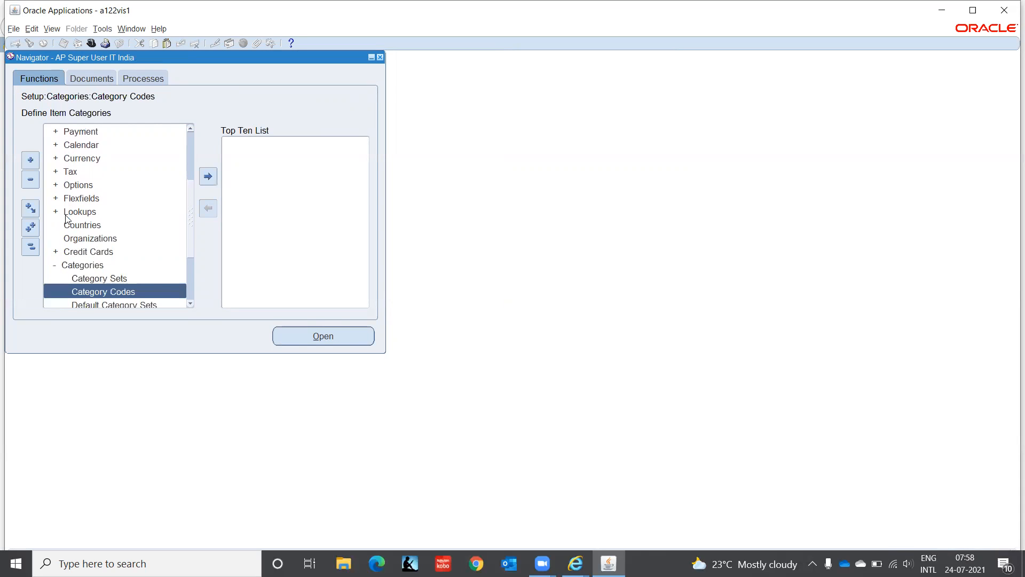
key("Down")
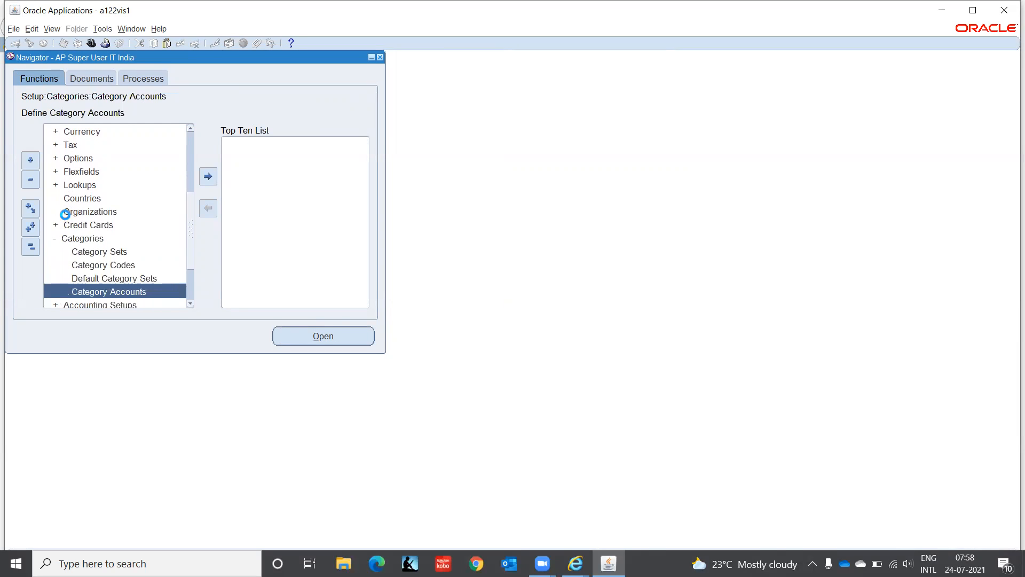
key("Up")
key("Up")
key("Up")
key("Up")
key("Up")
key("Down")
key("Return")
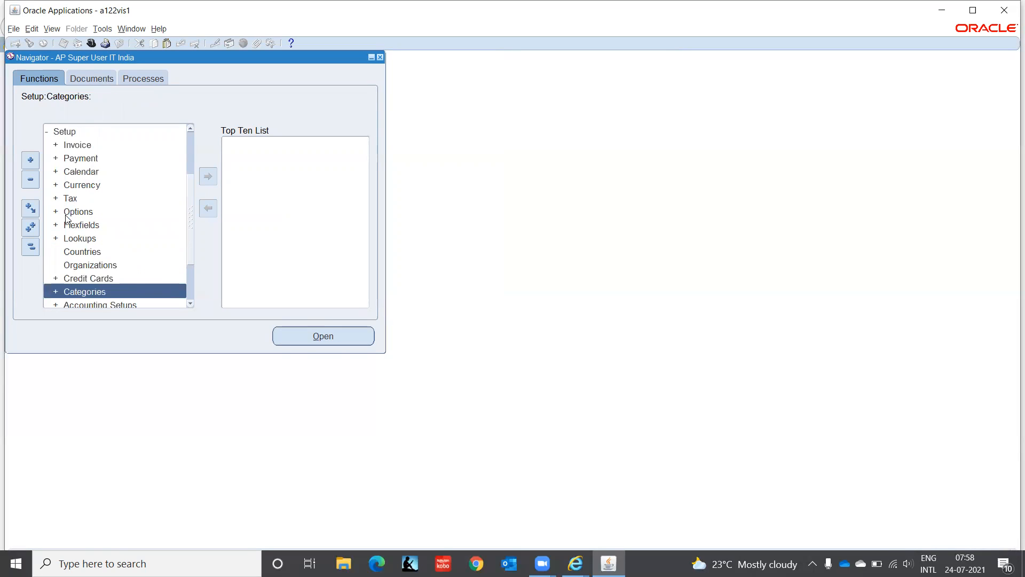
Step: Expand the Payment setup branch and browse its functions down to Transaction Fees
key("Up")
key("Up")
key("Up")
key("Up")
key("Up")
key("Up")
key("Up")
key("Up")
key("Up")
key("Up")
key("Up")
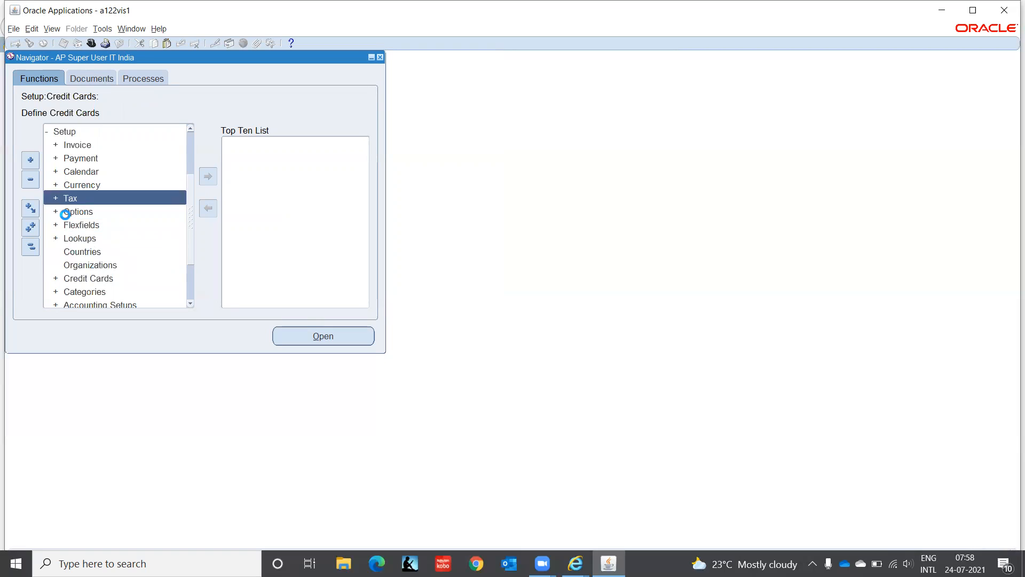
key("Up")
key("Down")
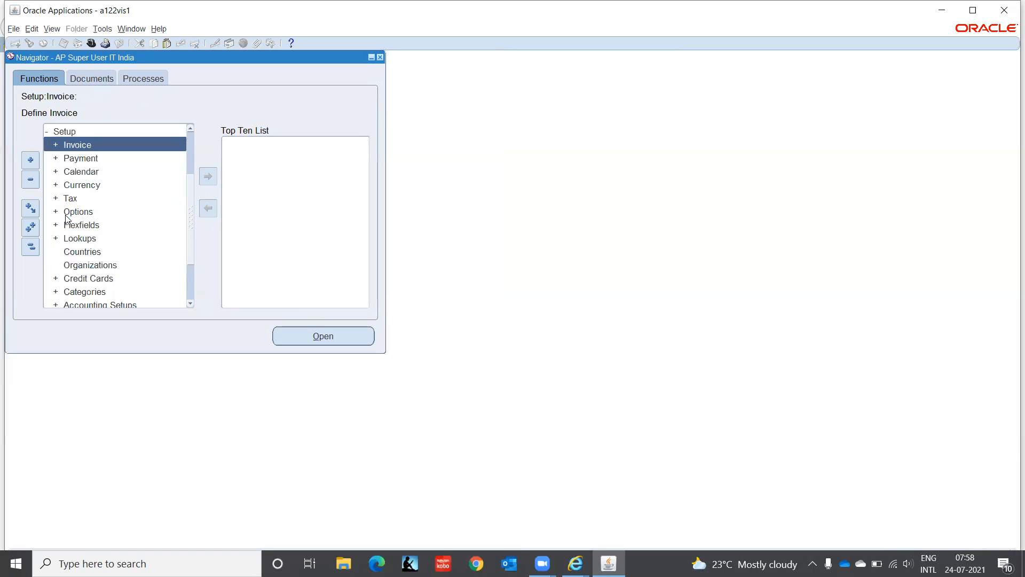
key("Down")
key("Return")
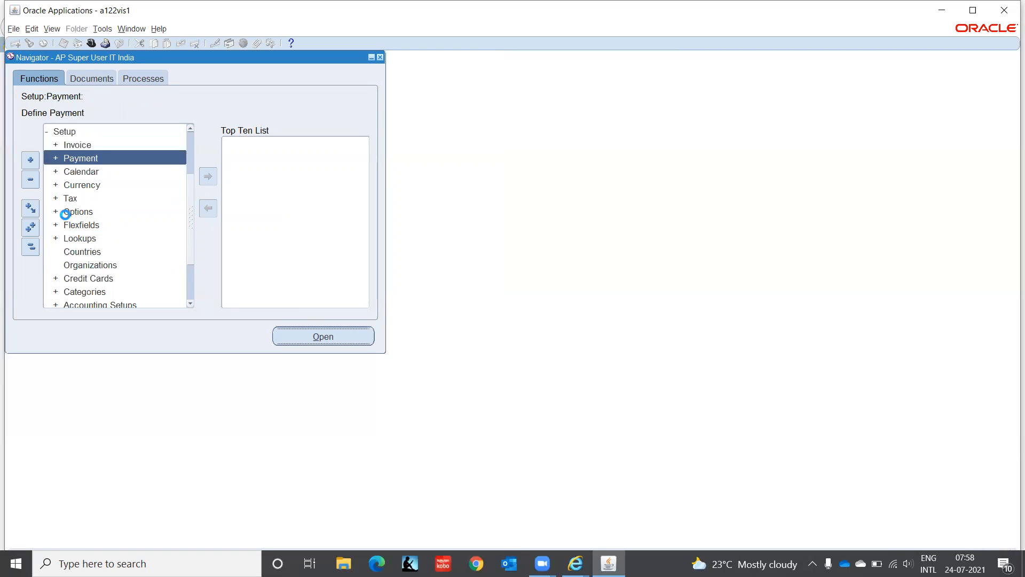
key("Down")
key("Down")
key("Down")
key("Down")
key("Down")
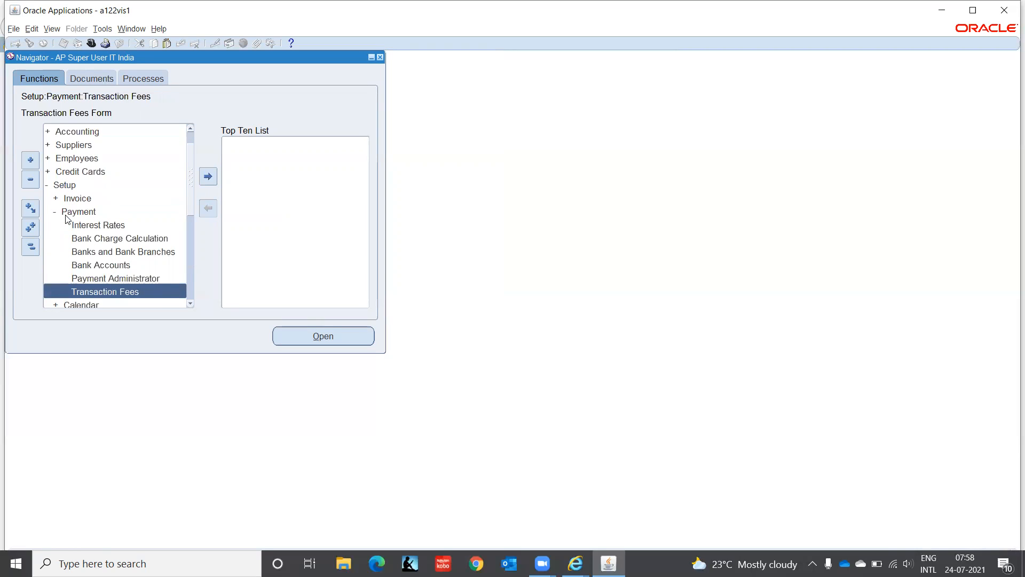
Step: Move past Bank Accounts and Payment Administrator to select Banks and Bank Branches
key("Up")
key("Up")
key("Down")
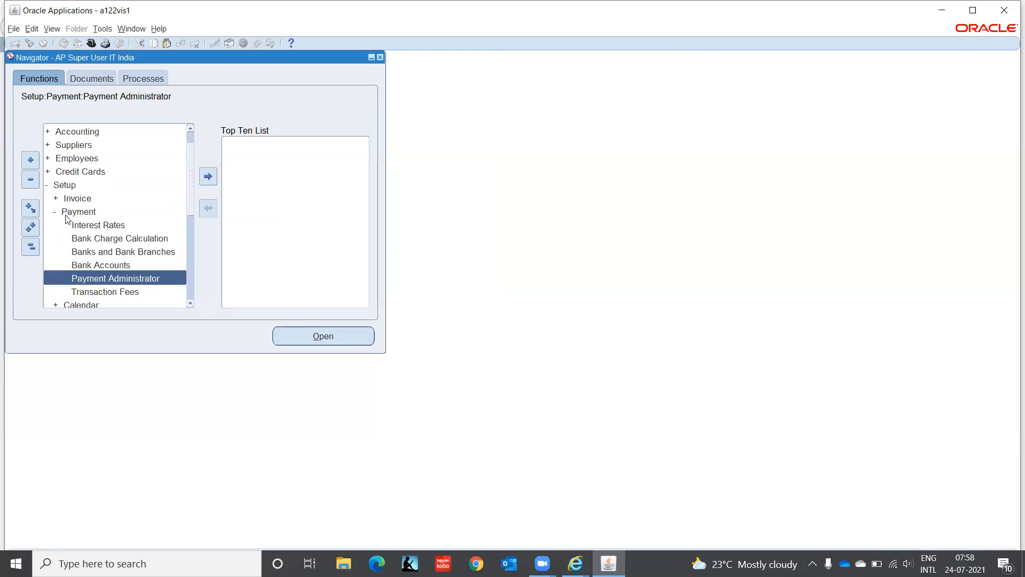
key("Down")
key("Down")
key("Down")
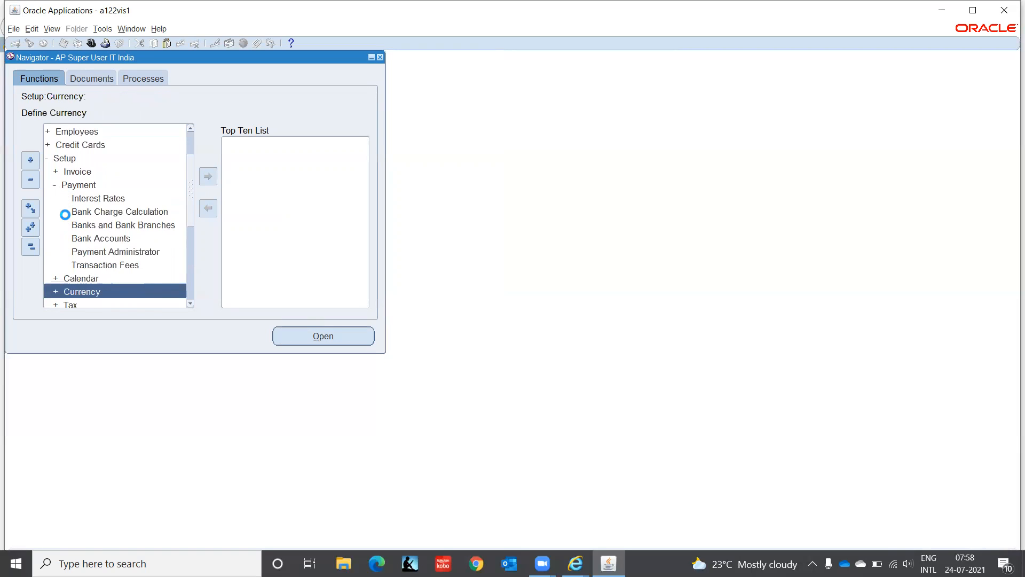
key("Up")
key("Up")
key("Up")
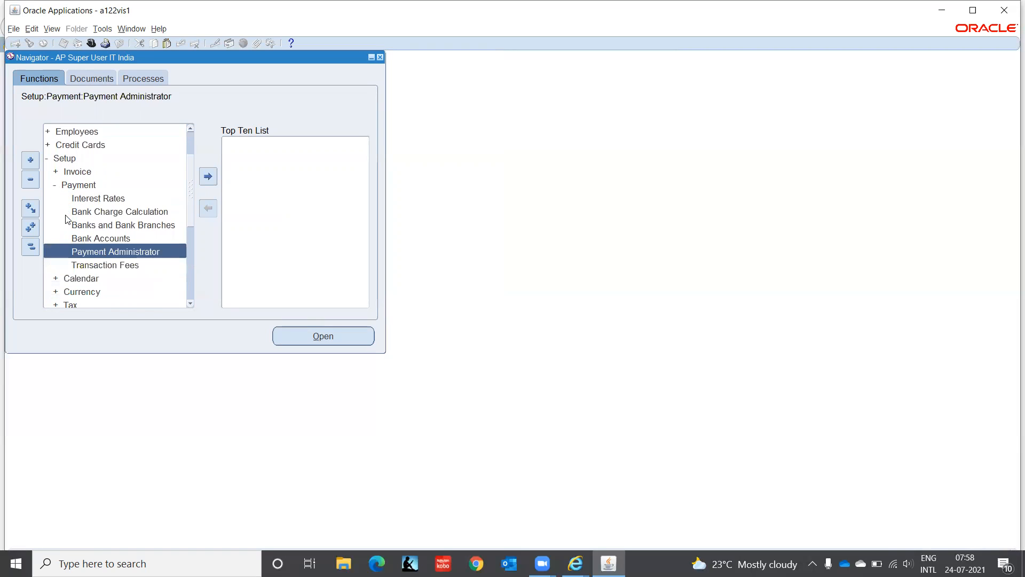
key("Up")
key("Up")
key("Down")
key("Down")
key("Up")
key("Up")
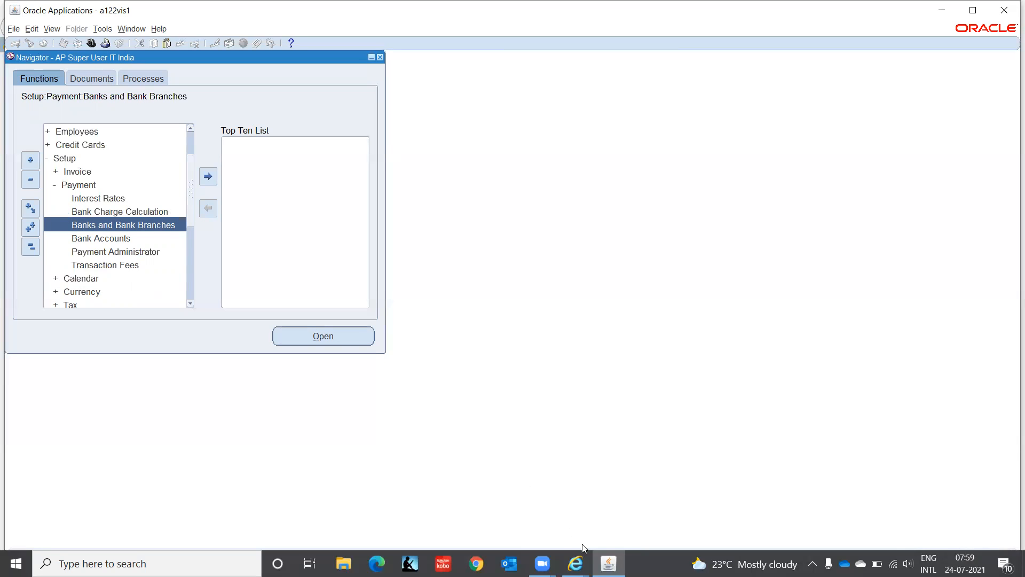
Step: Bring up the bank accounts Overview window and expand India to list its banks
left_click(576, 562)
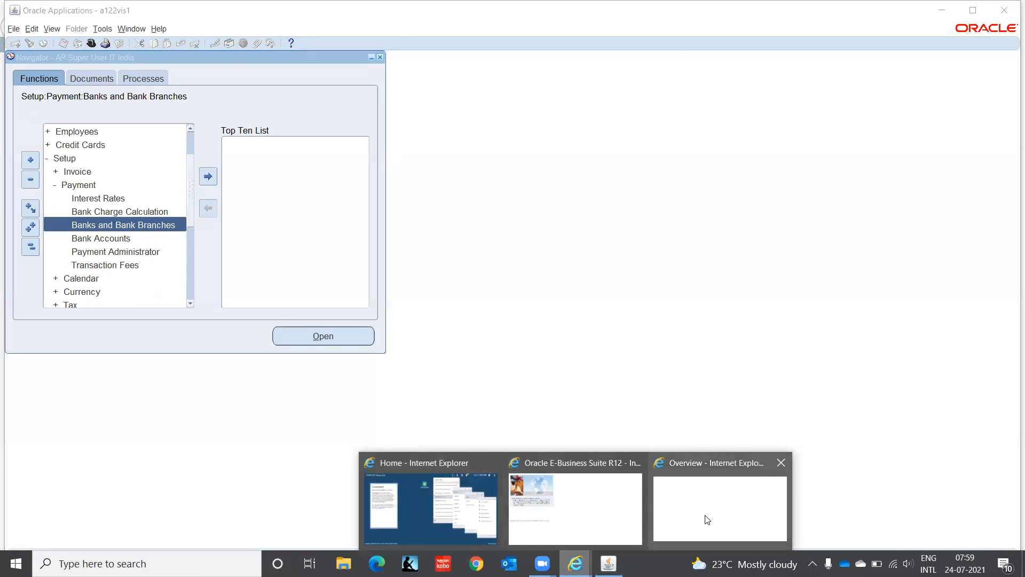
left_click(705, 519)
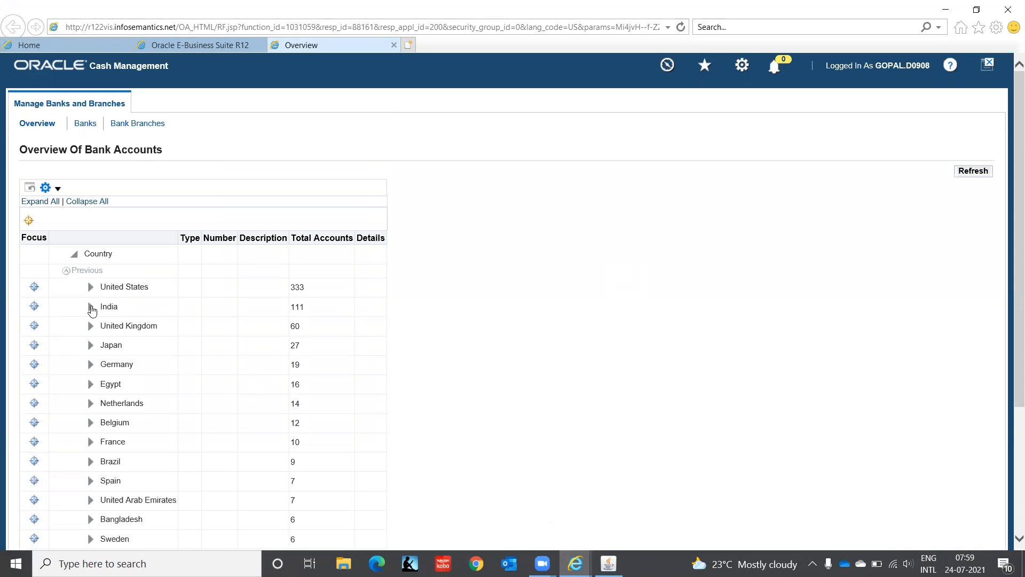
left_click(90, 307)
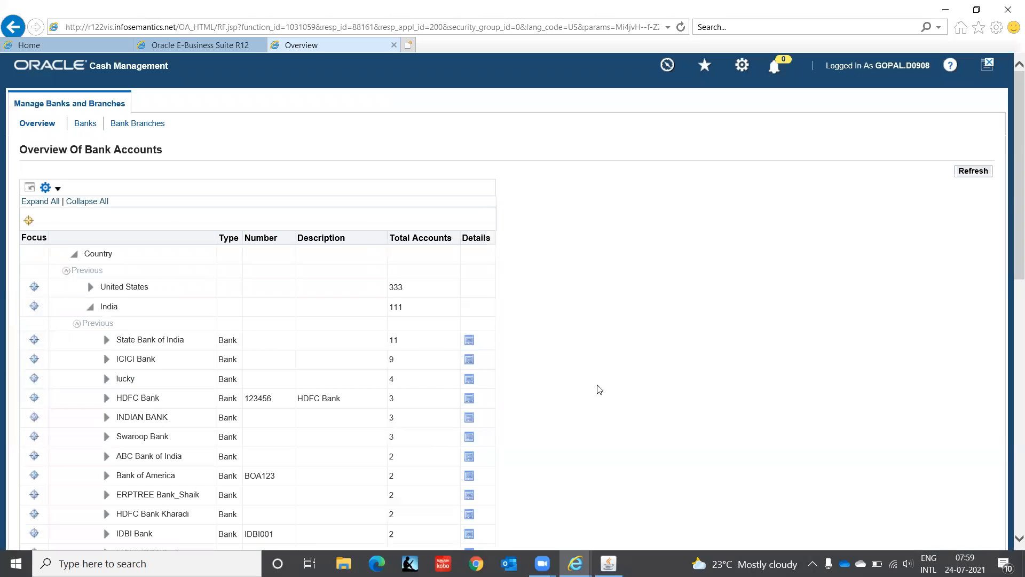
left_click_drag(1009, 200, 1009, 275)
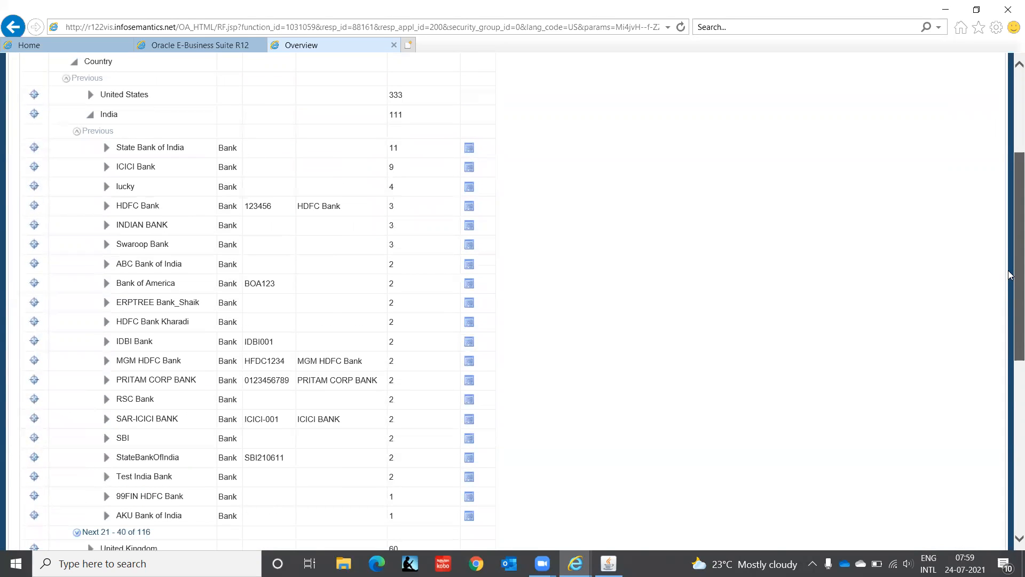
left_click_drag(1009, 275, 1009, 201)
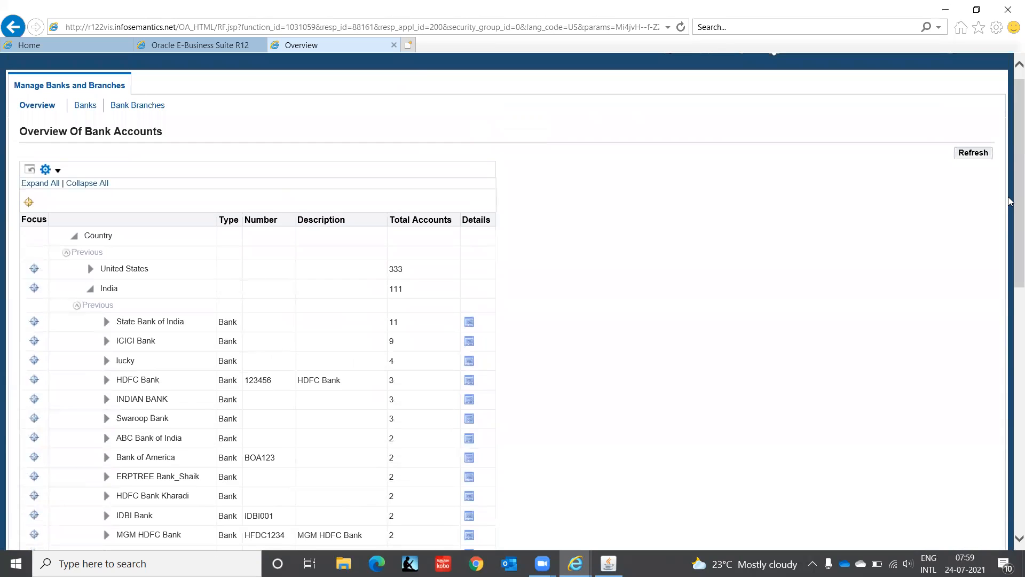
Step: Expand State Bank of India's Hyderabad branch accounts, then go to the Banks search page
left_click(106, 327)
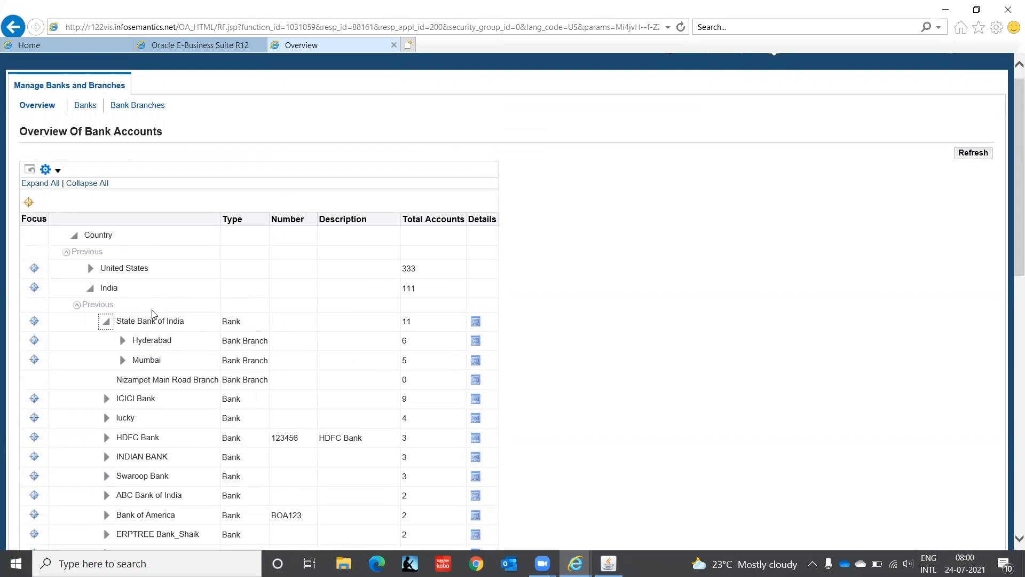
left_click(123, 342)
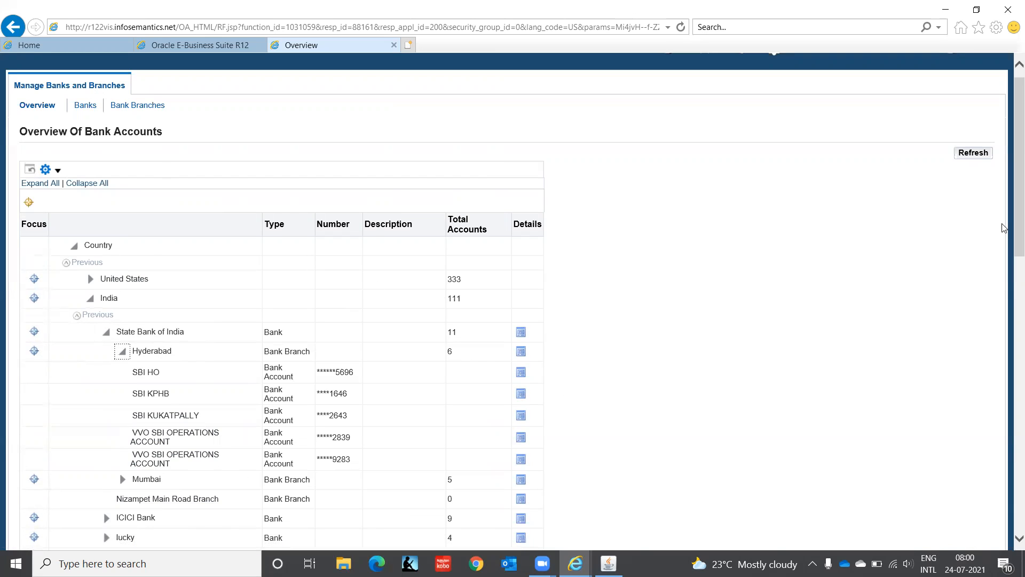
scroll(1010, 232, "up", 1)
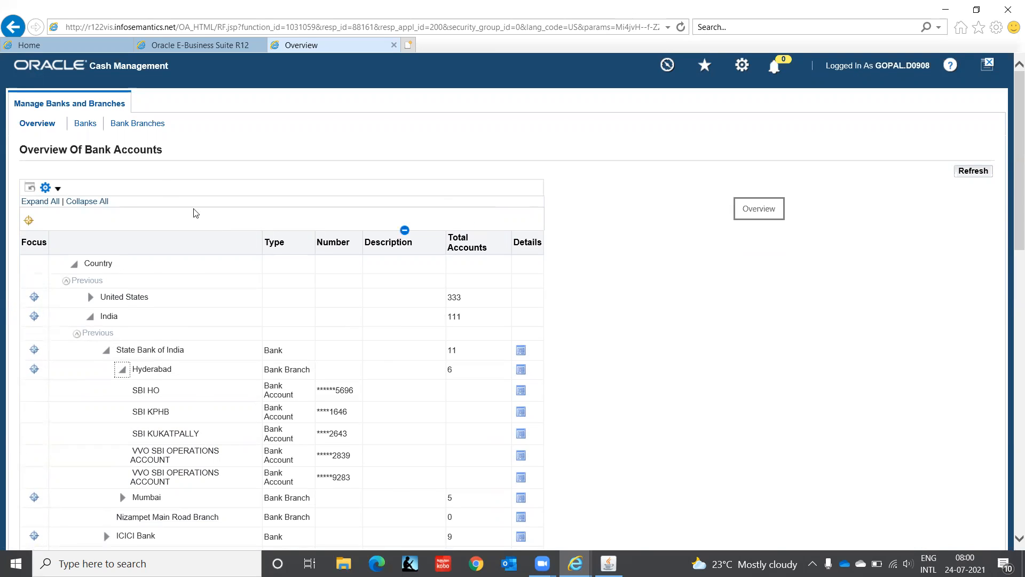
left_click(85, 123)
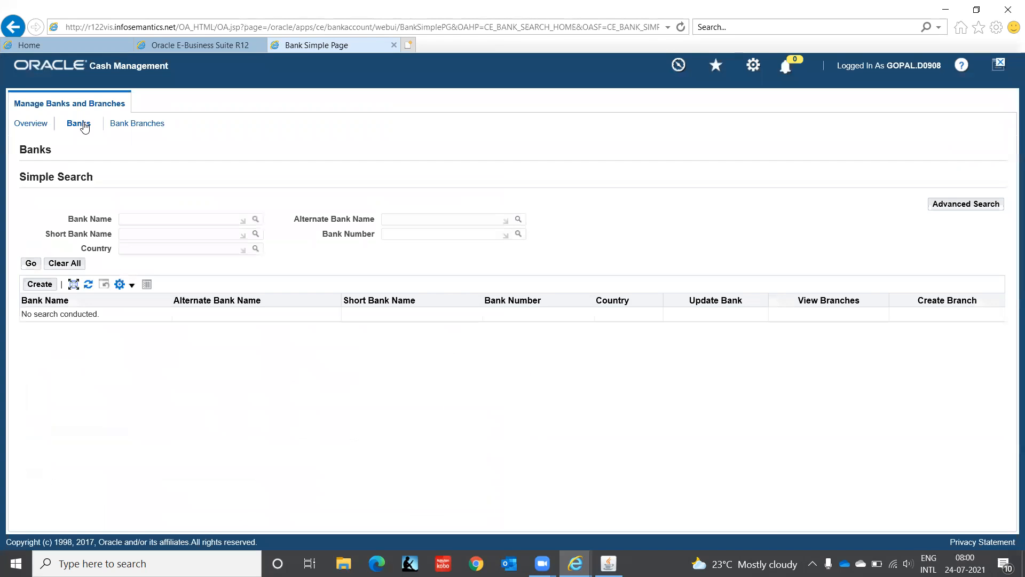
Step: Create bank HSBC India with country India and bank number 0001, and save it
left_click(37, 286)
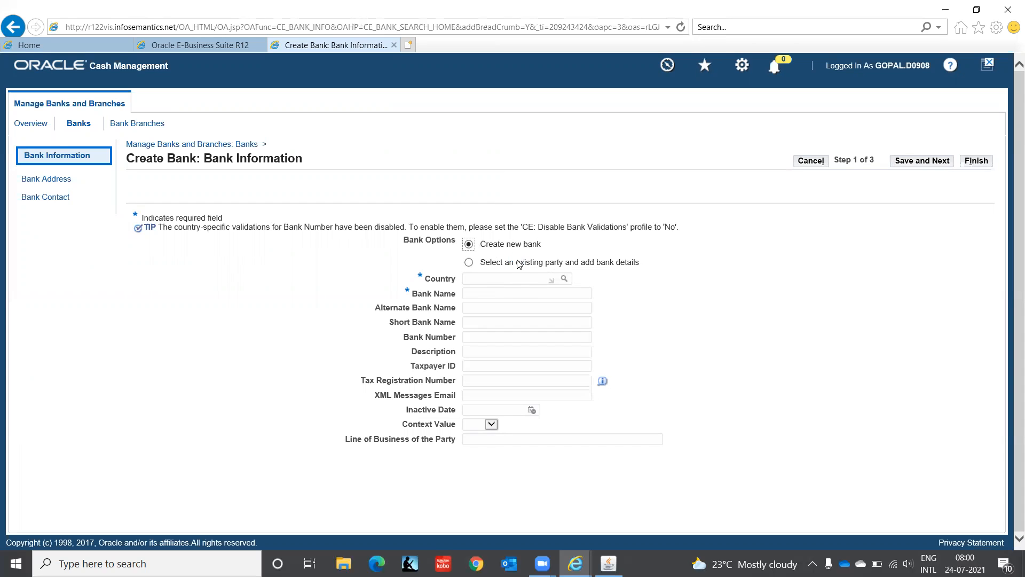
left_click(478, 279)
type("India")
key("Tab")
left_click(478, 295)
type("HSBC")
type(" India")
type("0001")
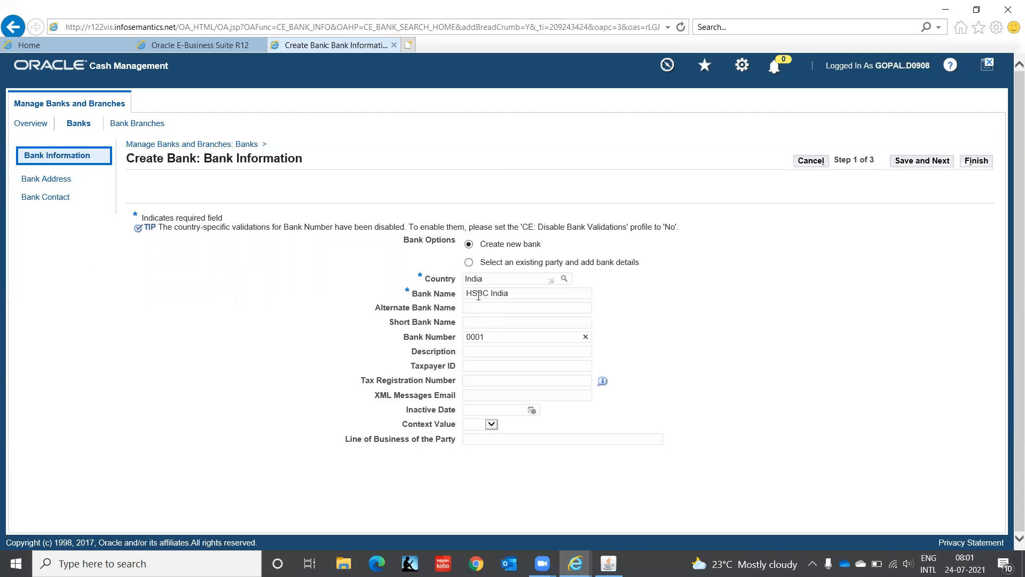
key("Tab")
key("Tab")
key("Tab")
key("Tab")
left_click(930, 164)
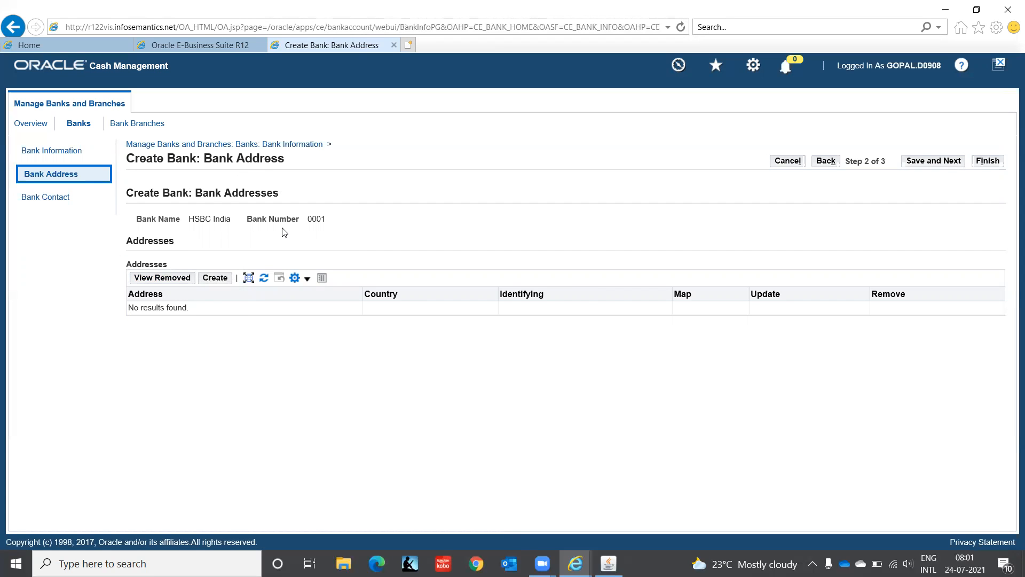
Step: Add an HSBC India address with country India and Address Line 1 Ambattur
left_click(217, 279)
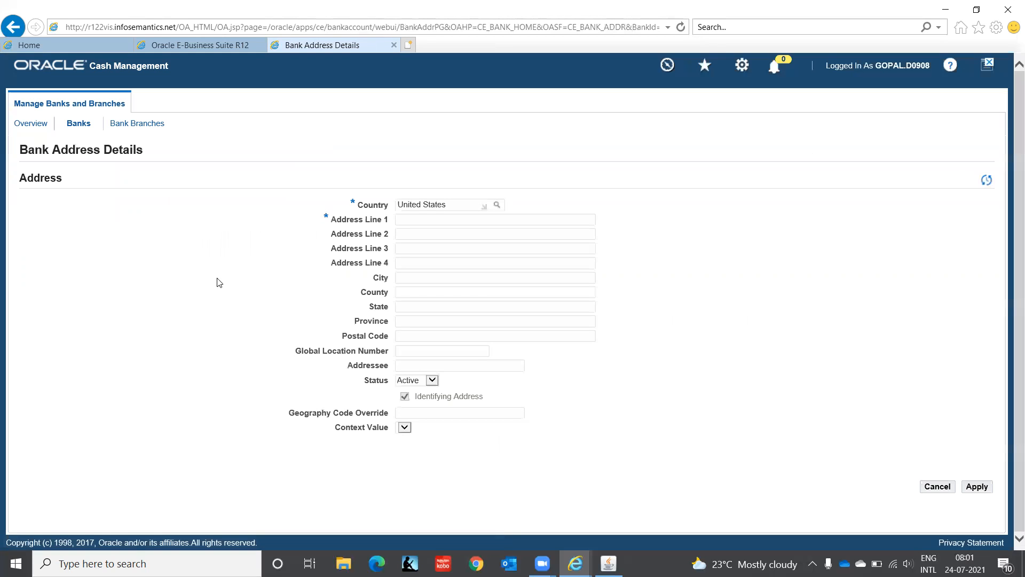
left_click_drag(458, 204, 240, 240)
type("India")
key("Tab")
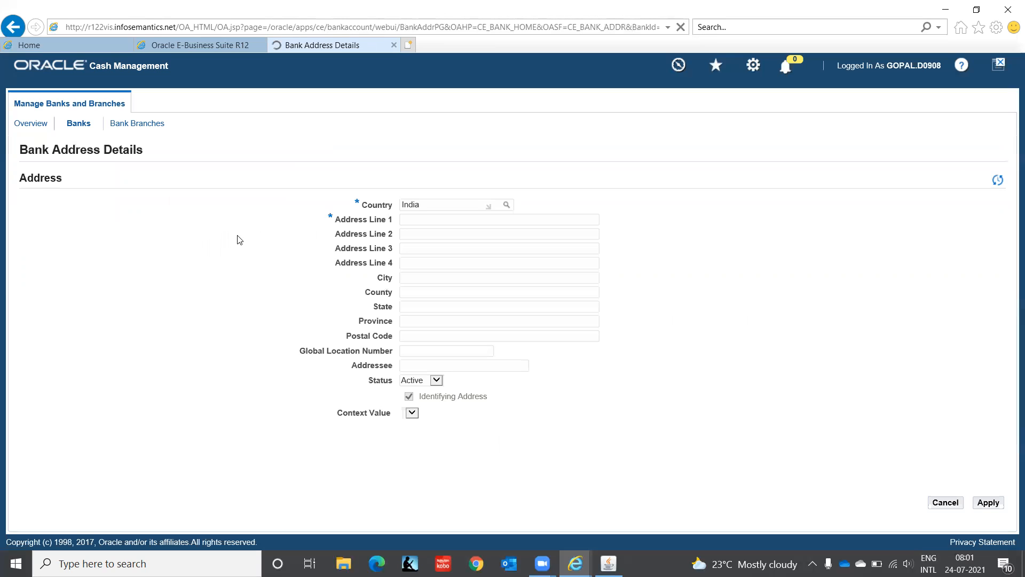
left_click(441, 220)
type("Ambattur")
left_click(988, 502)
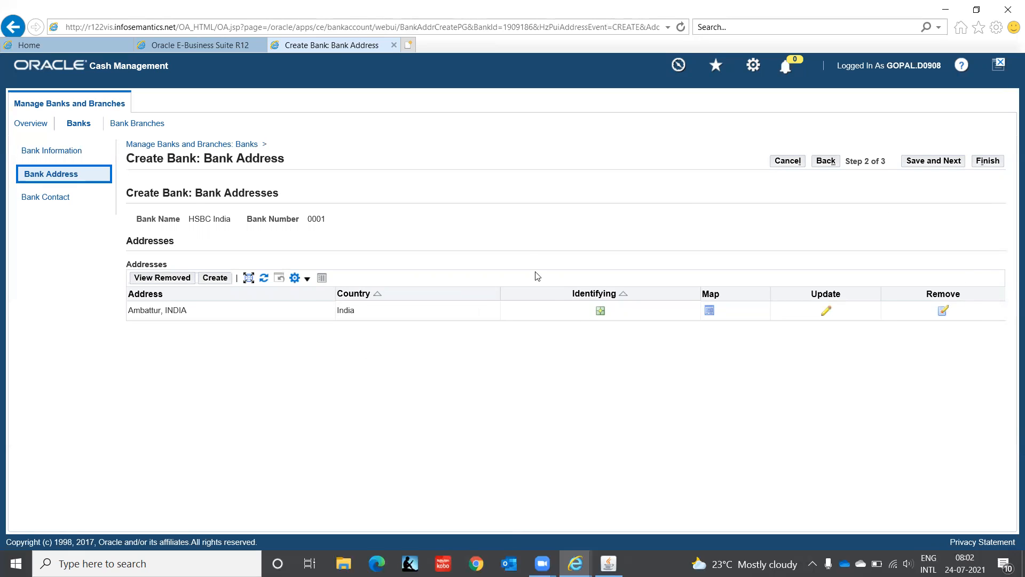
Step: Skip the Bank Contact step and finish creating HSBC India
left_click(932, 162)
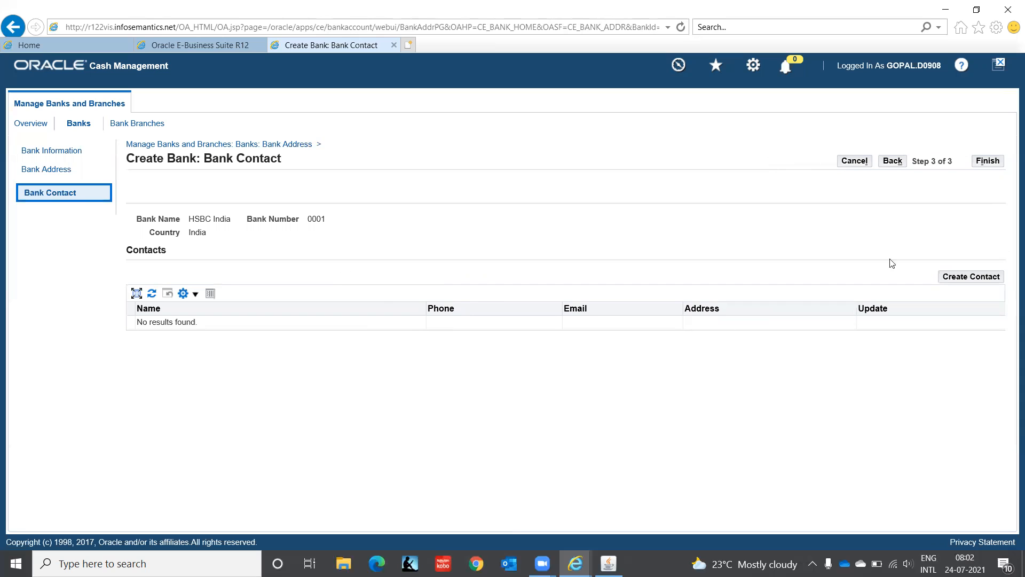
left_click(989, 162)
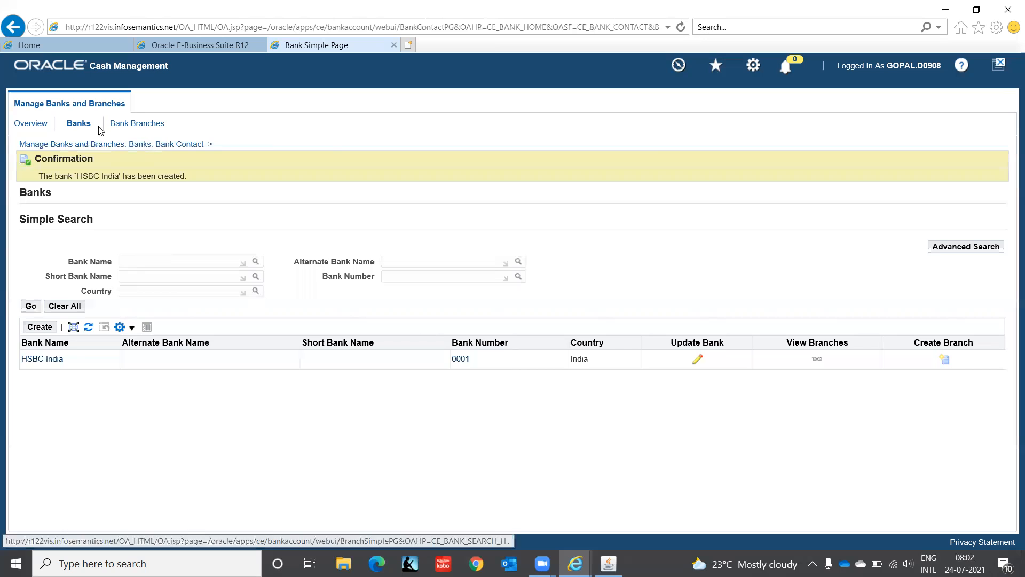
Step: Create branch HSBC India - Chennai under HSBC India, type OTHER, number 0001, and save
left_click(945, 362)
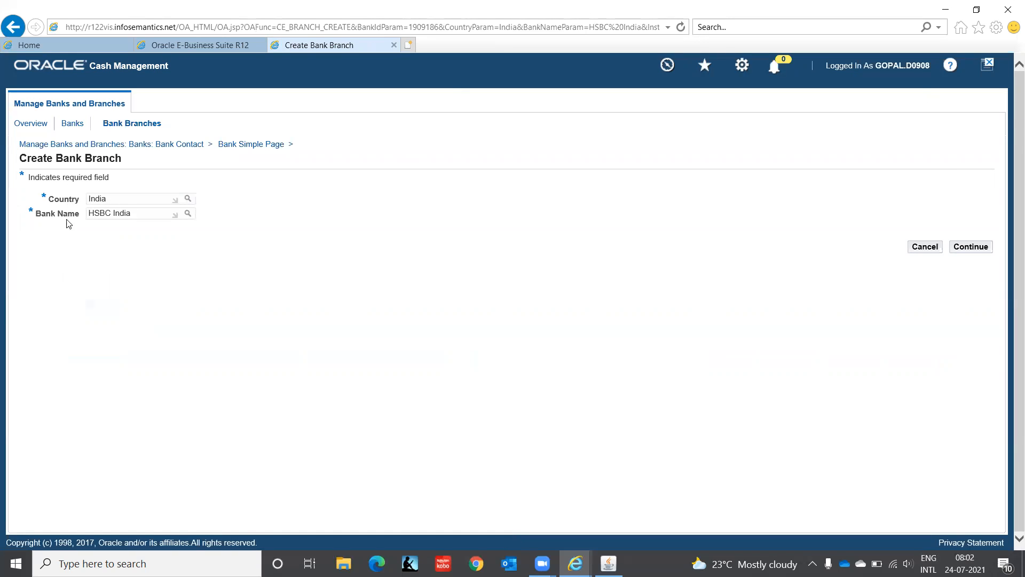
left_click(970, 247)
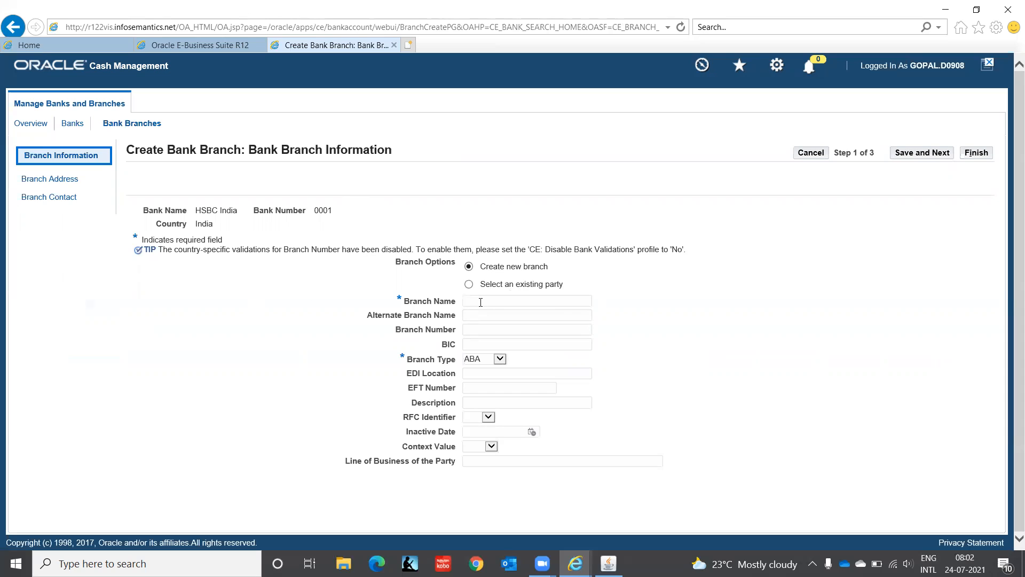
type("HSBC India - Chennai")
left_click(499, 358)
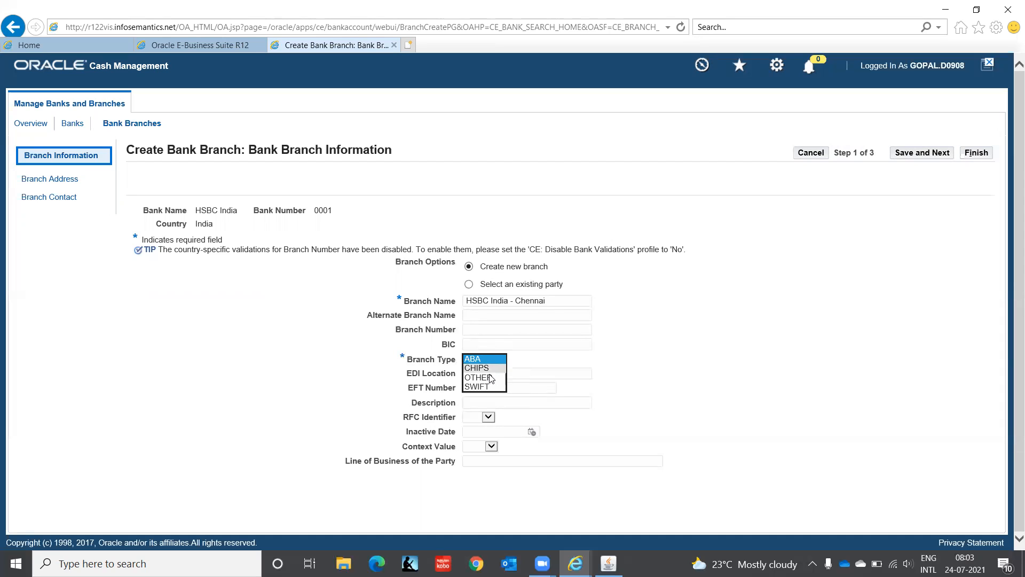
left_click(487, 377)
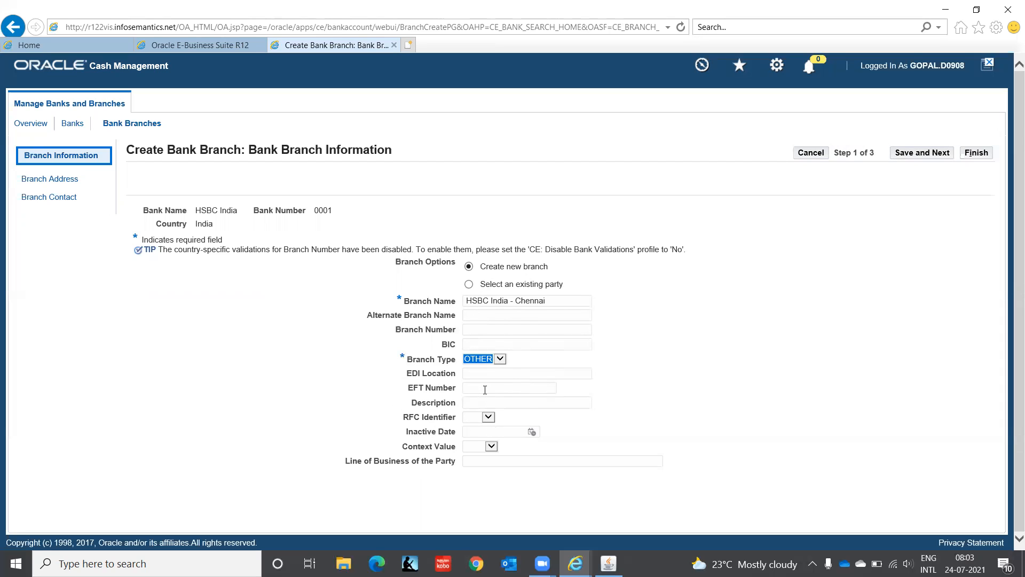
left_click(474, 330)
type("0001")
left_click(921, 153)
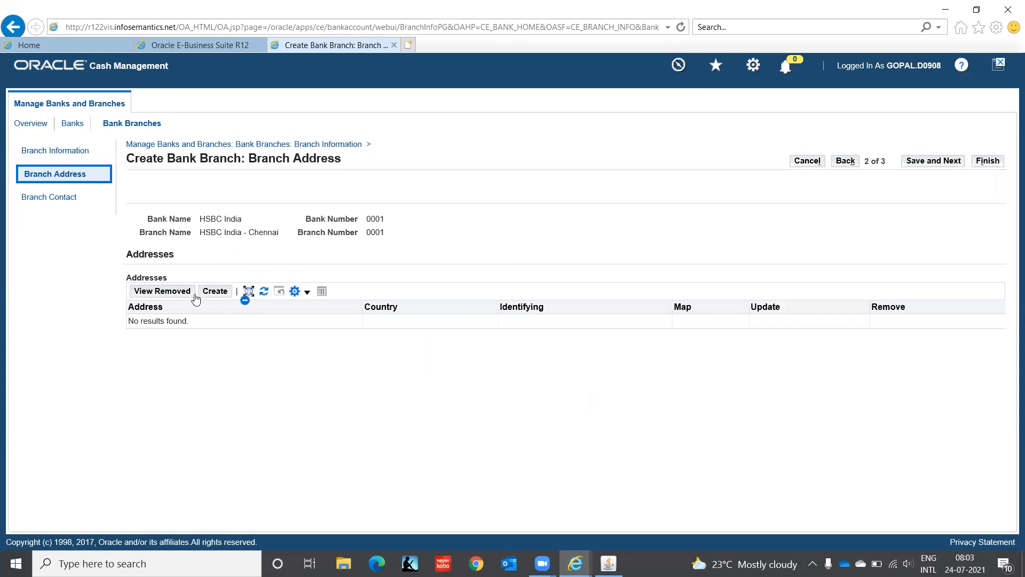
Step: Give the Chennai branch an address with country India and Address Line 1 Ambattur, and save
left_click(213, 291)
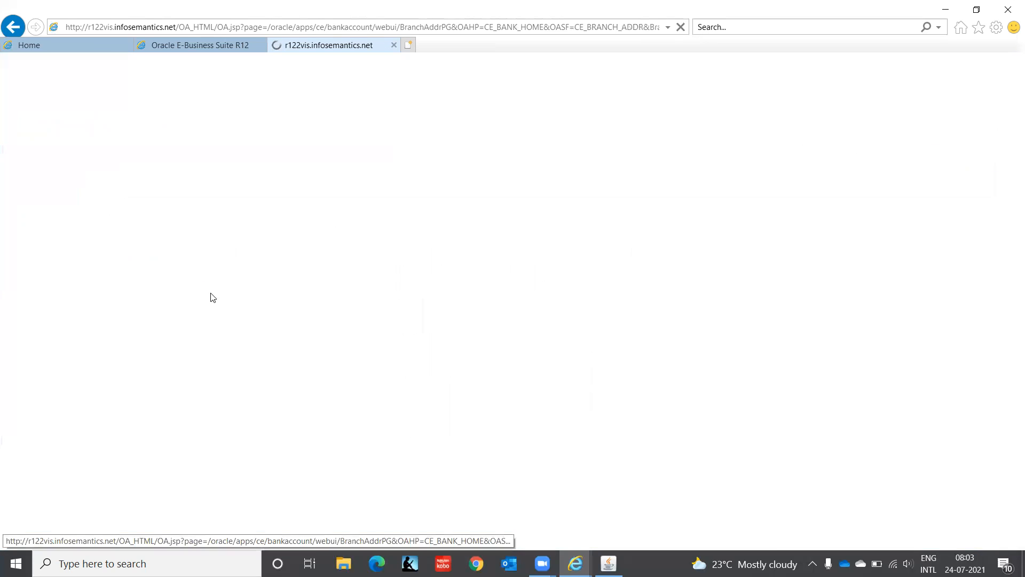
left_click_drag(454, 205, 225, 227)
type("India")
key("Tab")
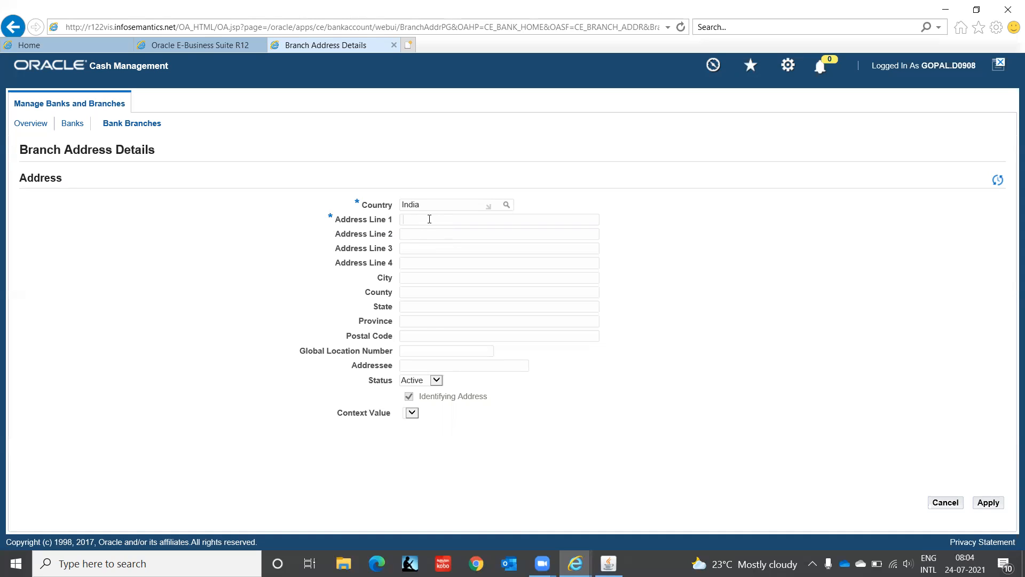
type("Ambattur")
left_click(988, 503)
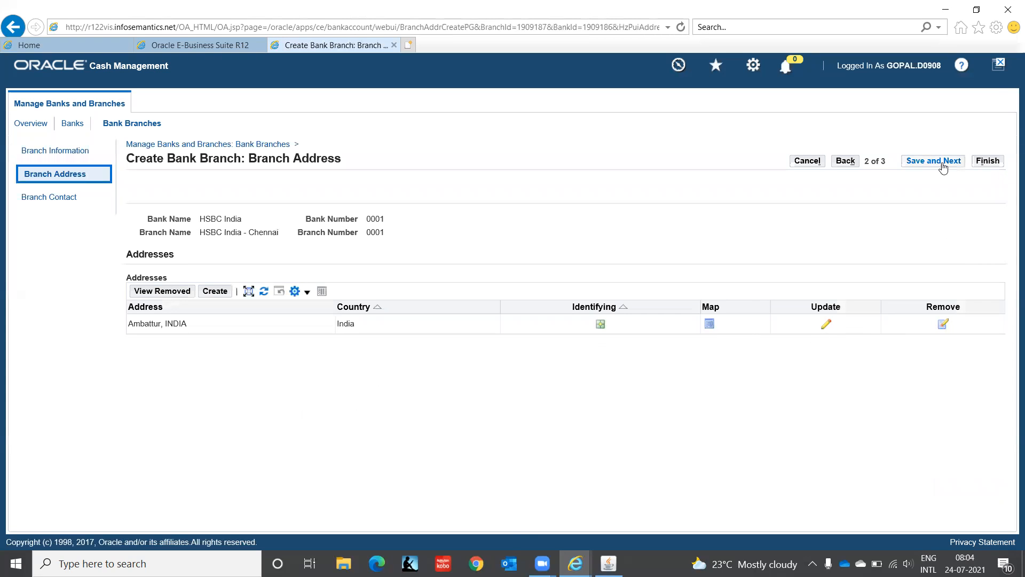
left_click(943, 162)
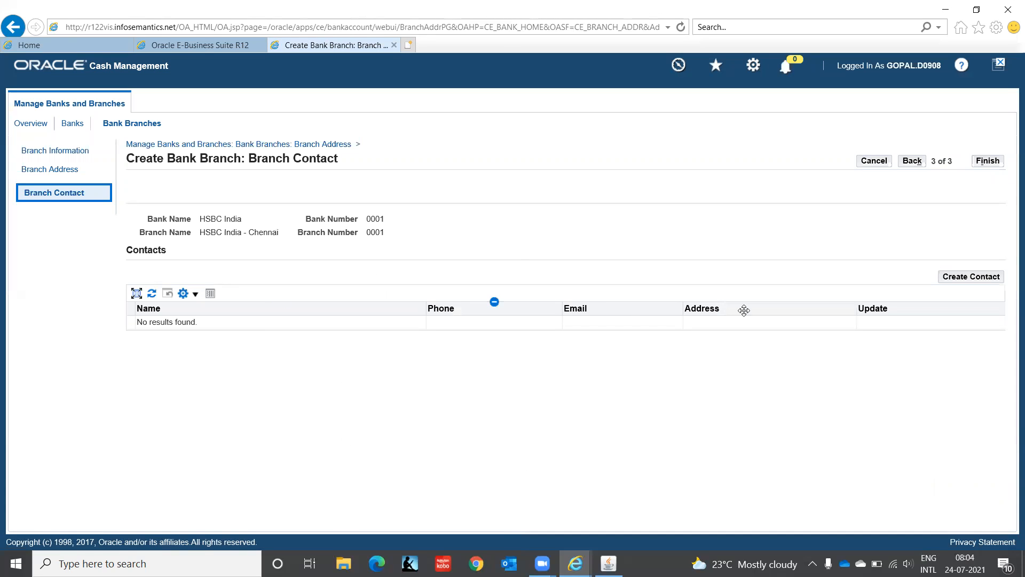
Step: Finish the HSBC India - Chennai branch and start a new bank account on its row
left_click(996, 162)
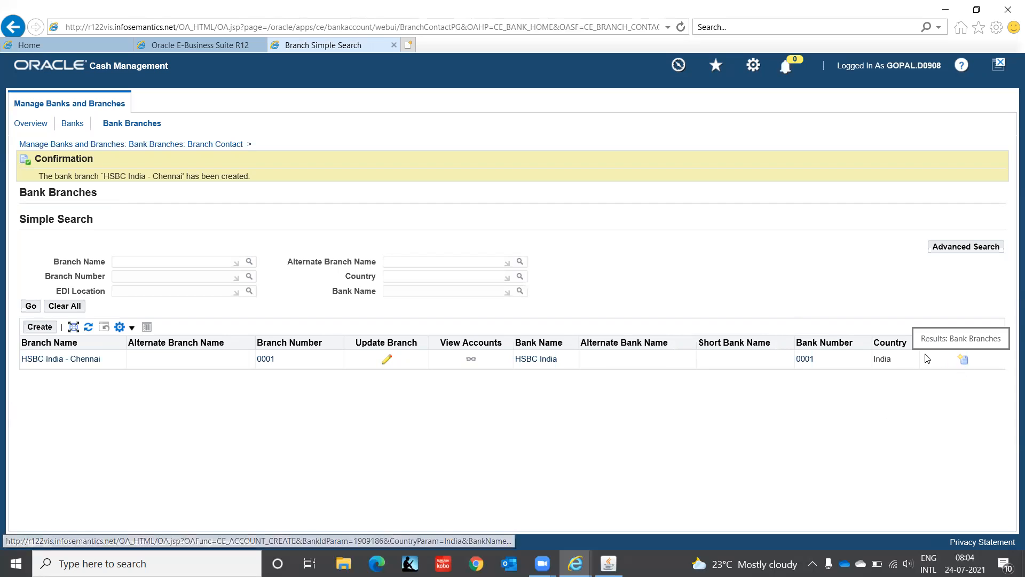
left_click(964, 360)
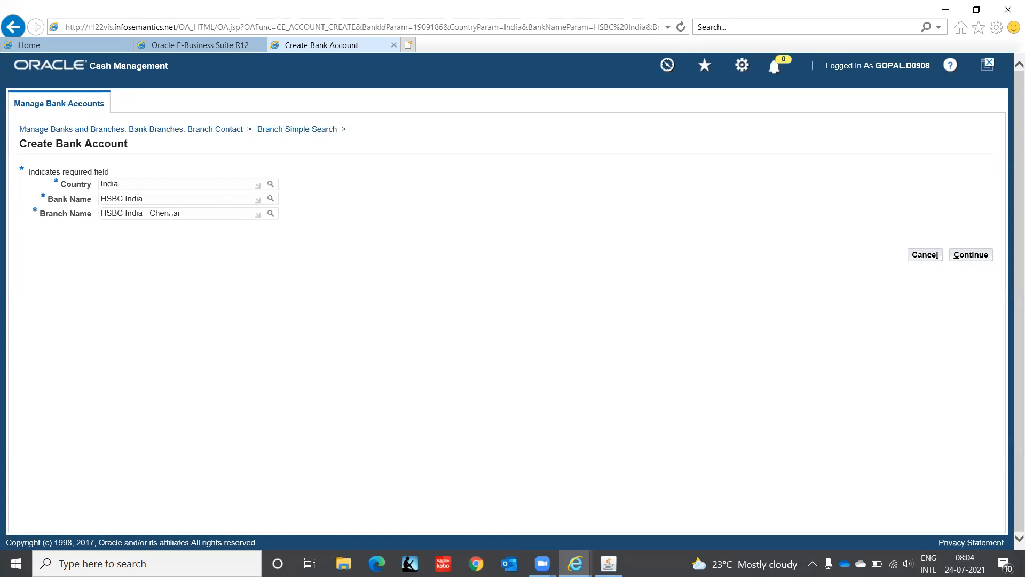
Step: Continue with the chosen bank and branch and search legal entity owners matching 'IT%'
left_click(970, 256)
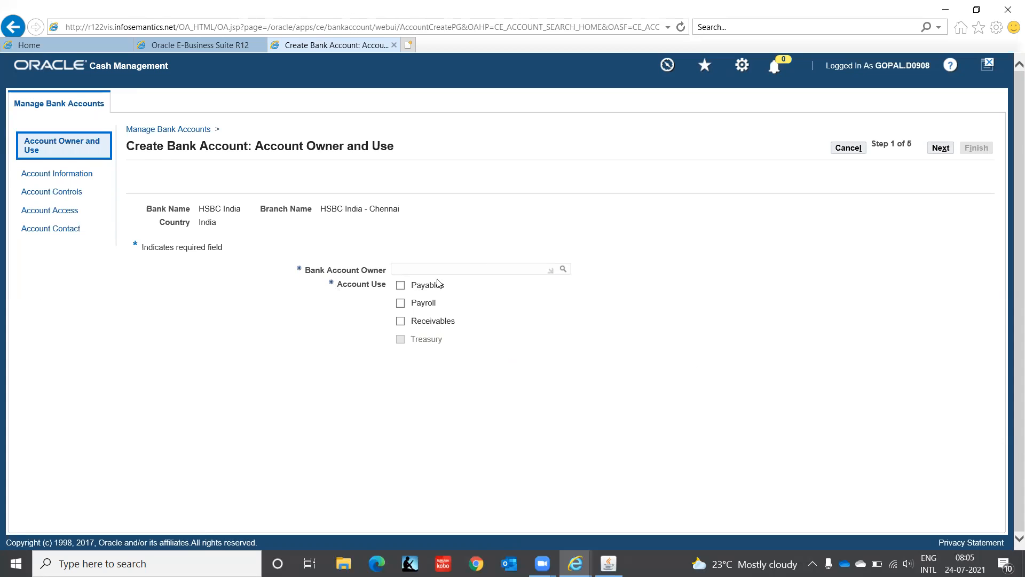
left_click(563, 270)
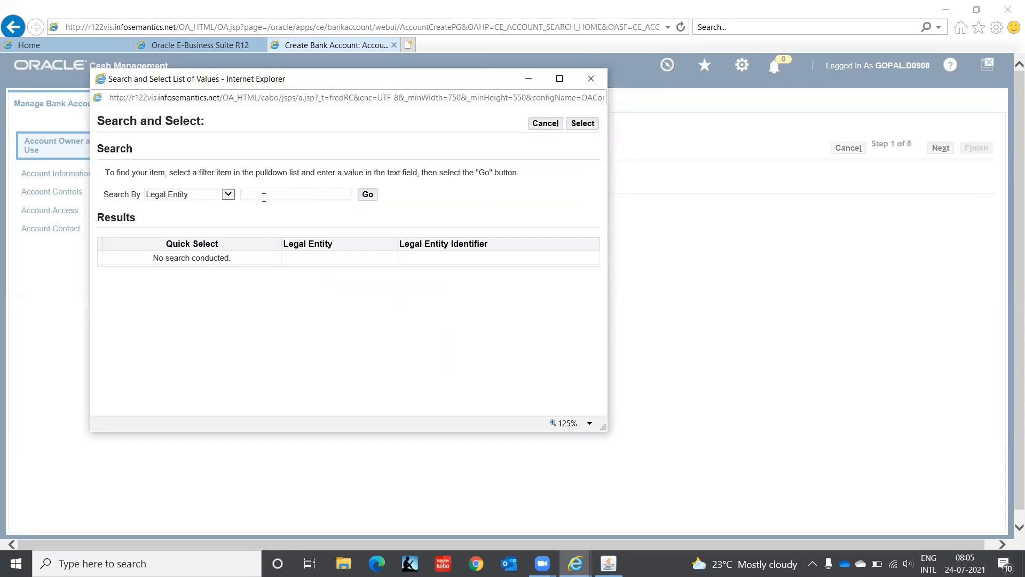
left_click(228, 194)
left_click(225, 195)
left_click(267, 194)
left_click(365, 196)
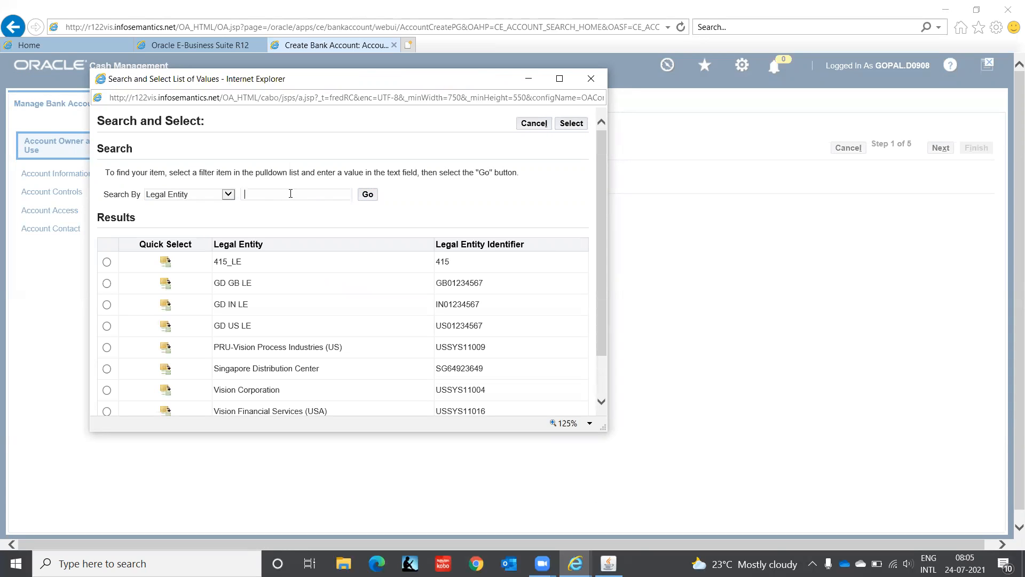
type("IT%")
left_click(367, 196)
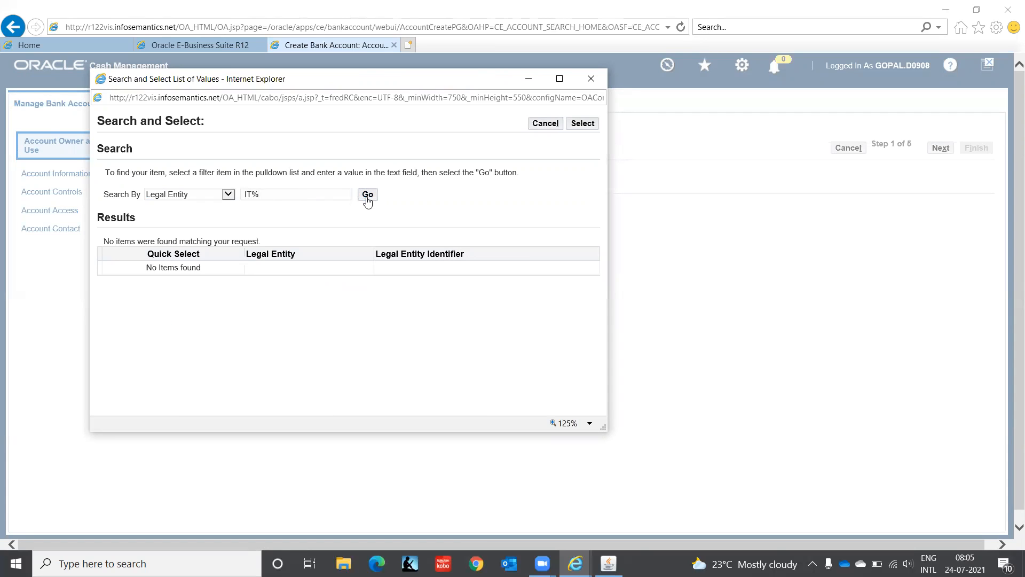
Step: Retry the owner search with 'I', then close it and discard the unsaved bank account
left_click_drag(279, 193, 153, 199)
type("I")
left_click(371, 201)
left_click(543, 124)
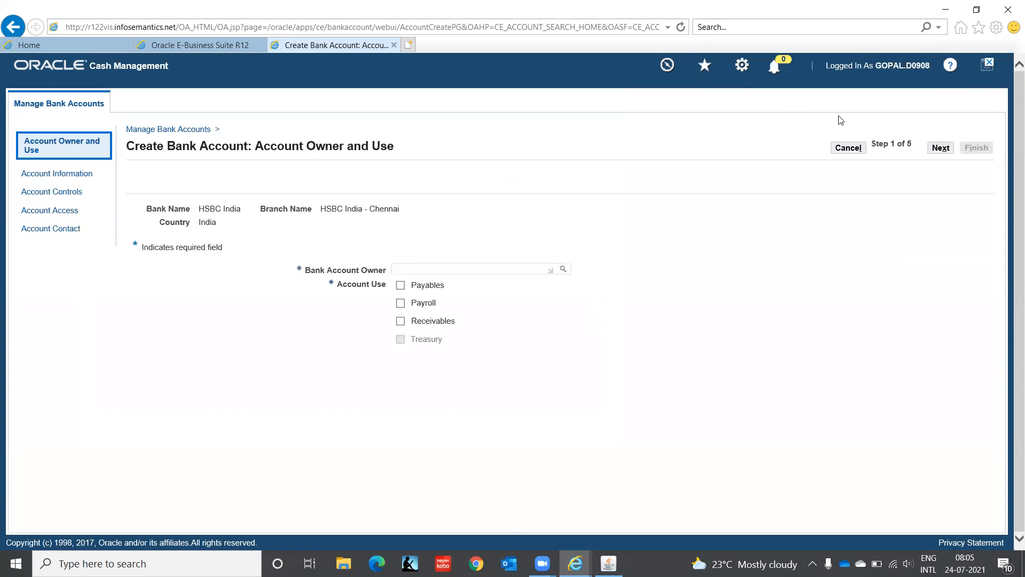
left_click(848, 149)
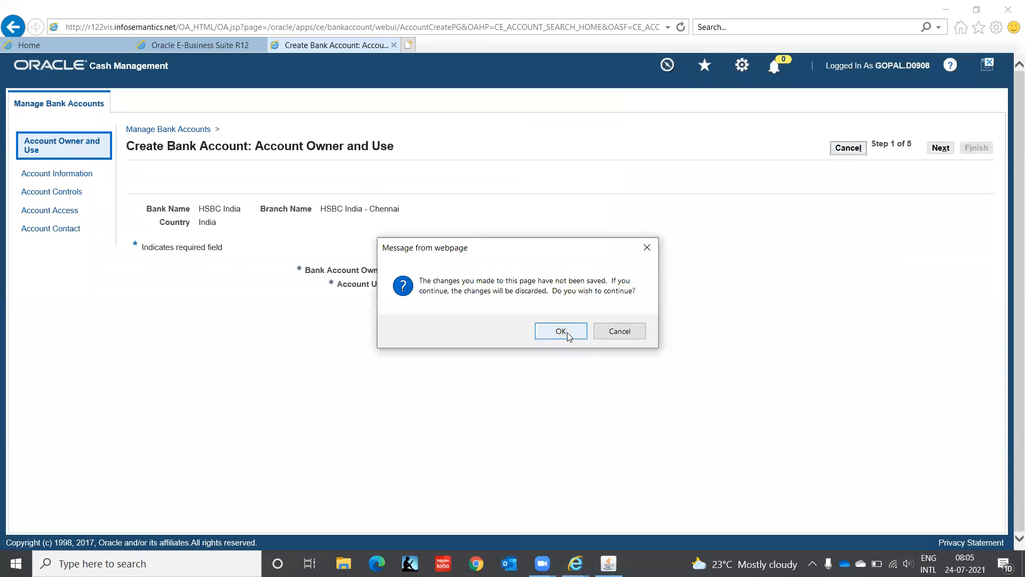
left_click(561, 331)
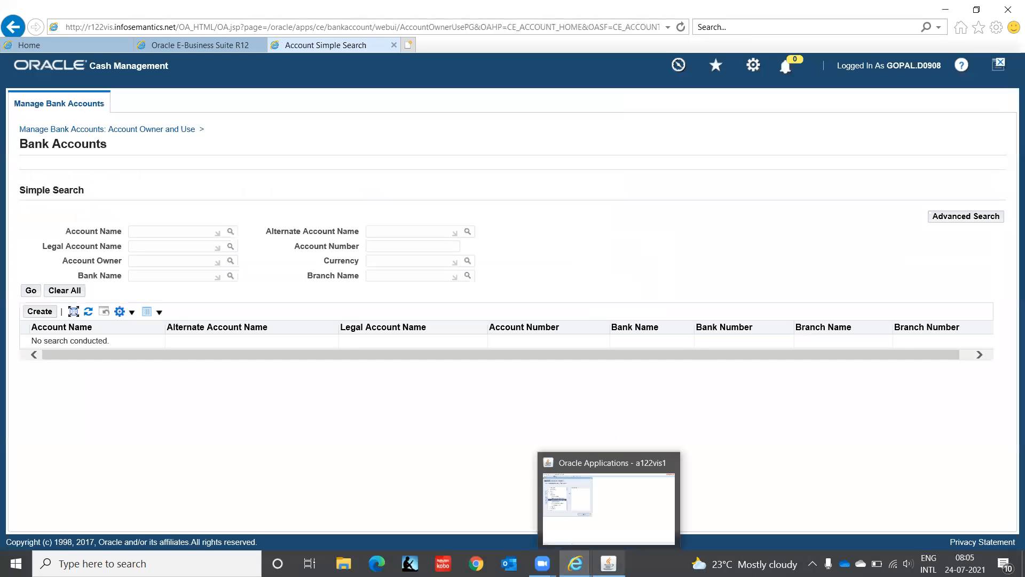
Step: Reopen Bank Accounts from the Navigator, start a new account, then close that browser page
left_click(609, 563)
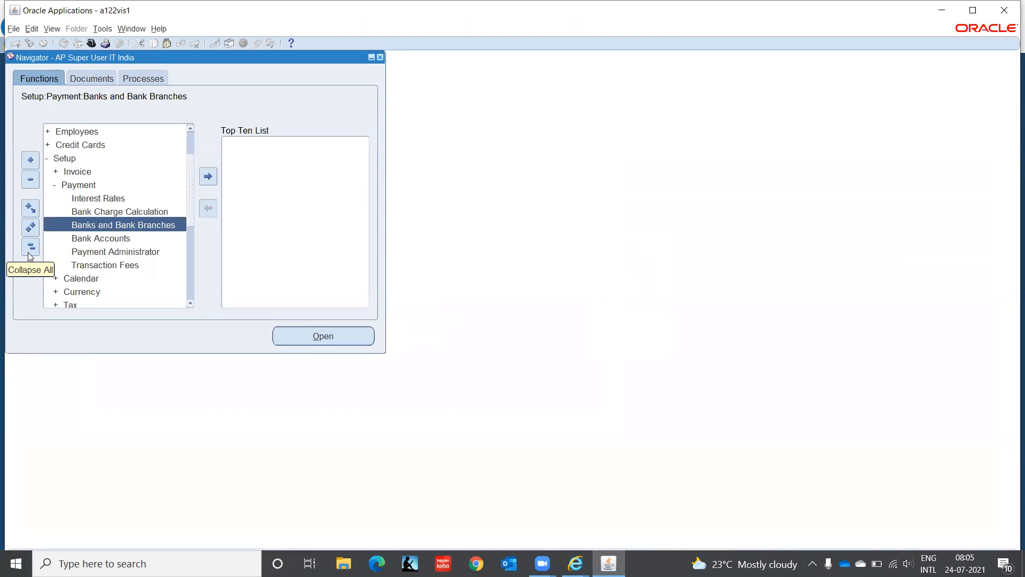
double_click(95, 238)
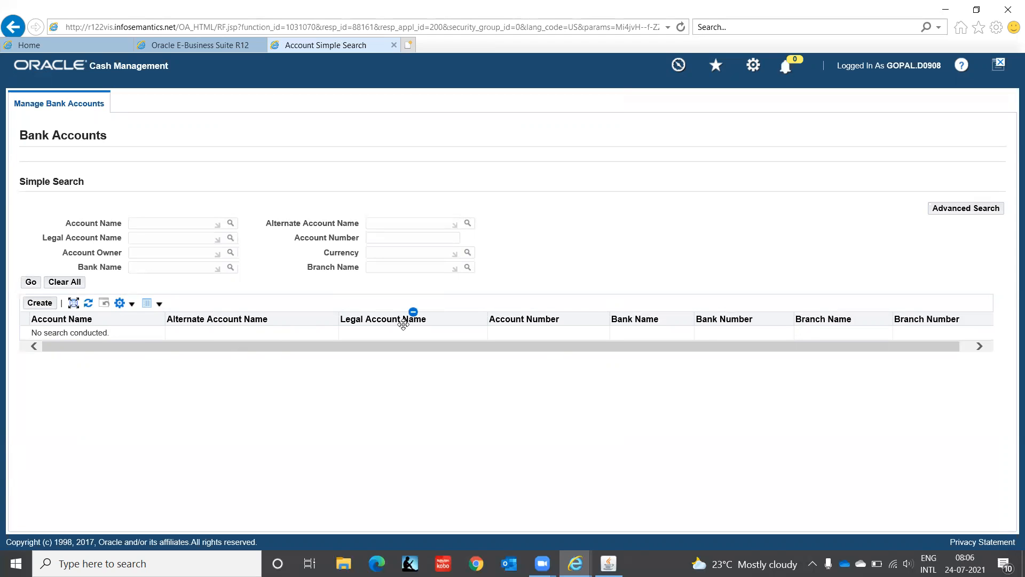
left_click(36, 304)
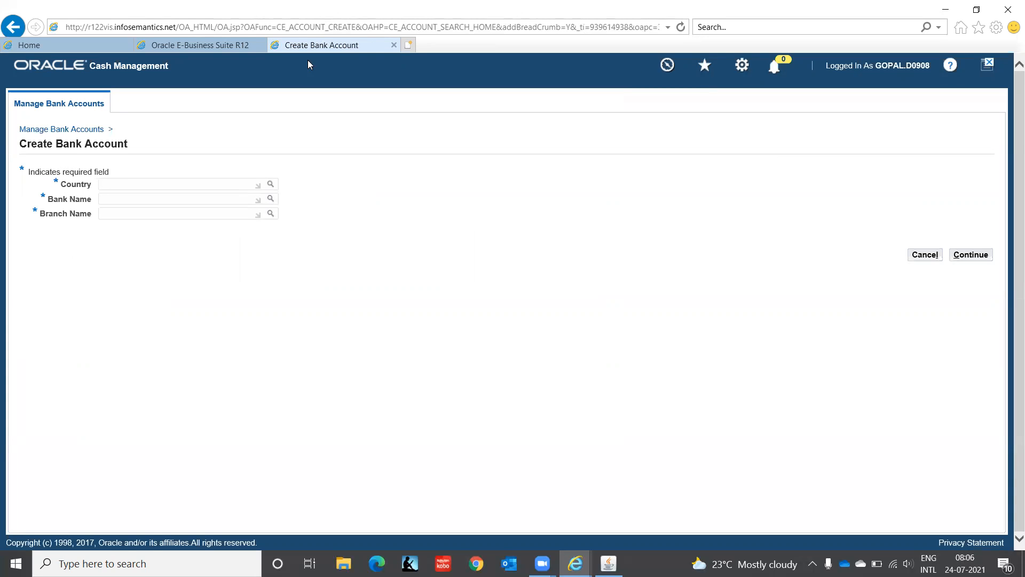
left_click(394, 45)
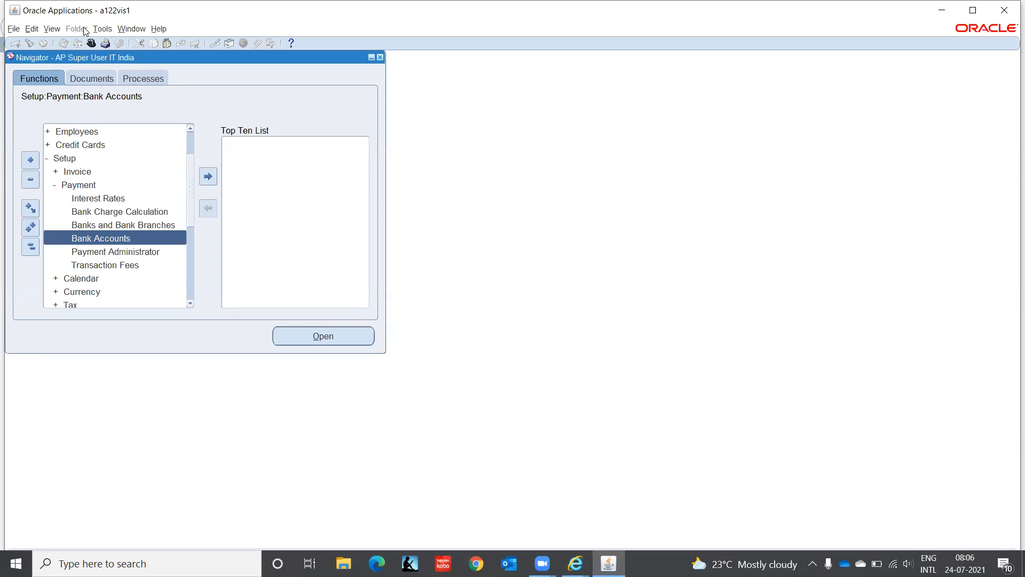
Step: Open the Requests window from the View menu and start a new single request
left_click(52, 29)
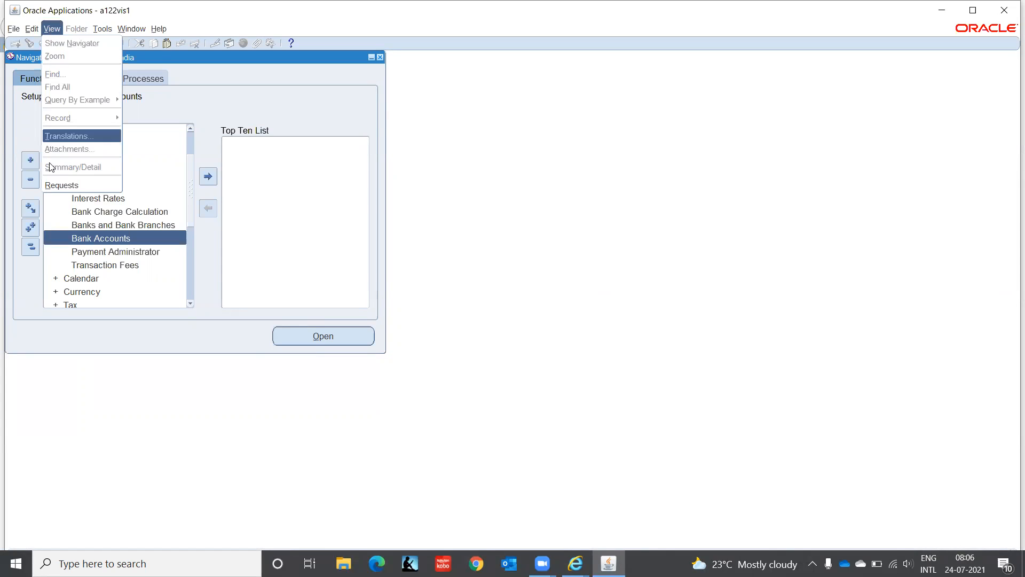
left_click(57, 185)
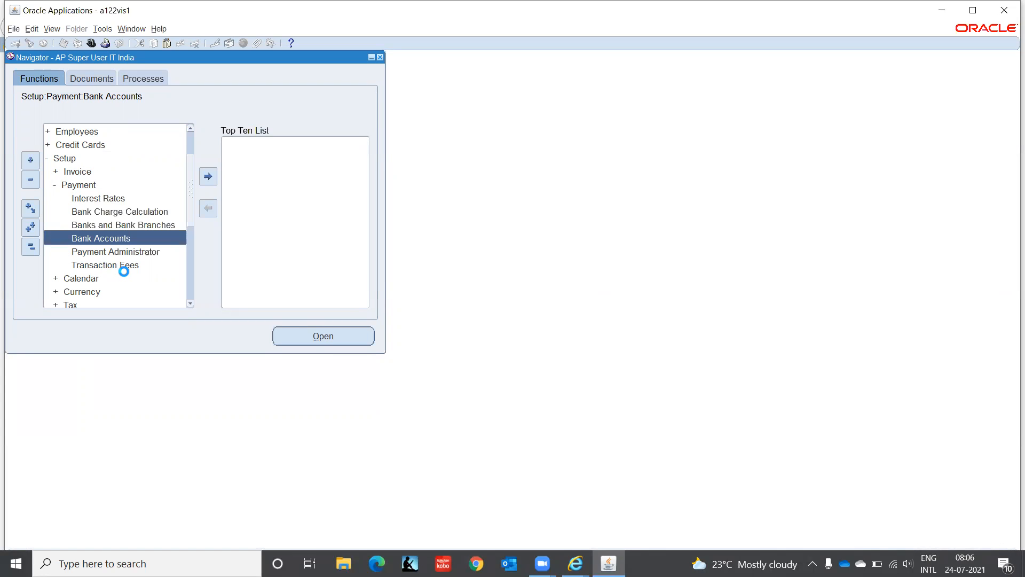
left_click(154, 376)
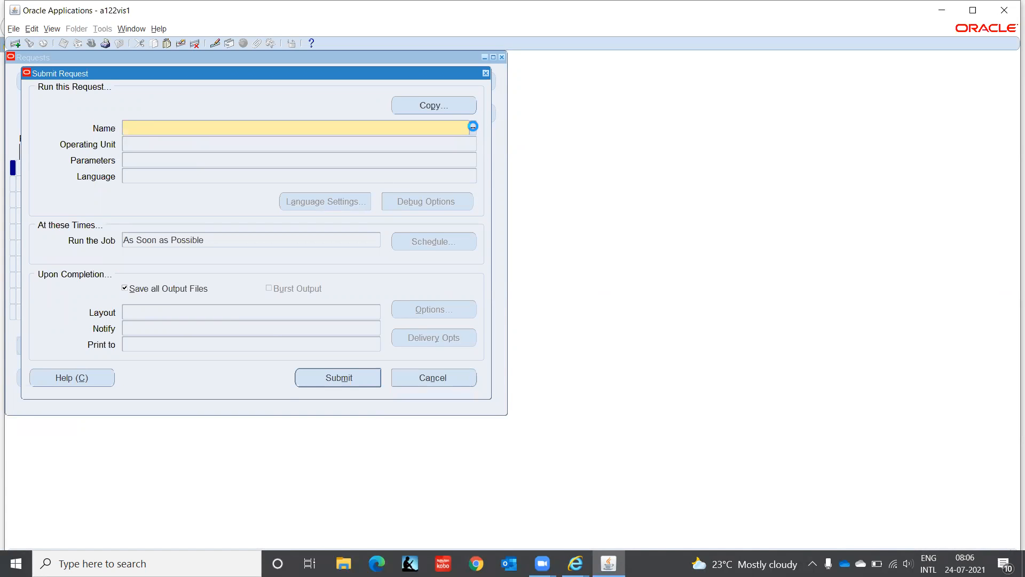
Step: Filter the report list by 'Bank' and browse the results, then cancel the list and request
left_click(473, 126)
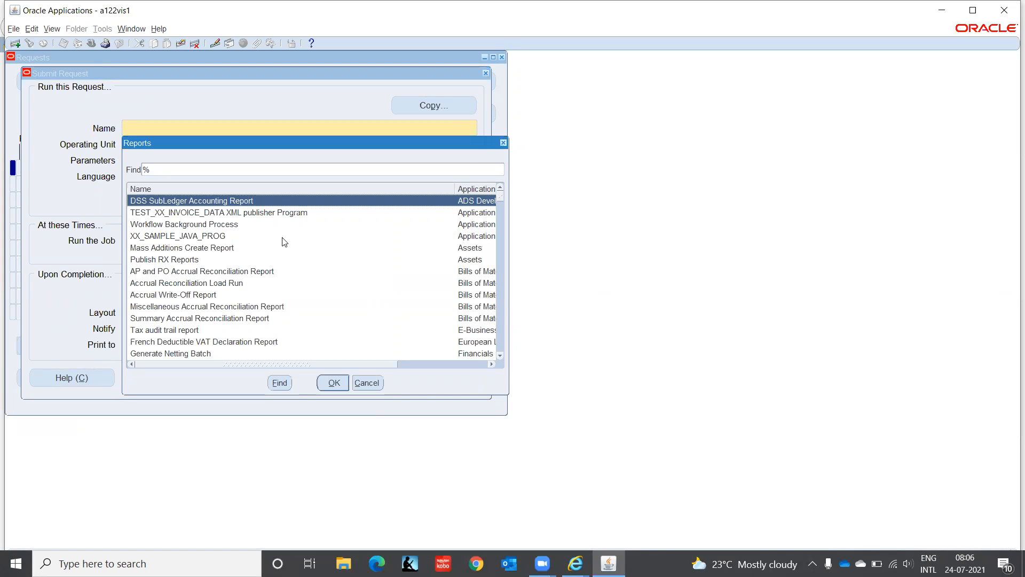
left_click(238, 259)
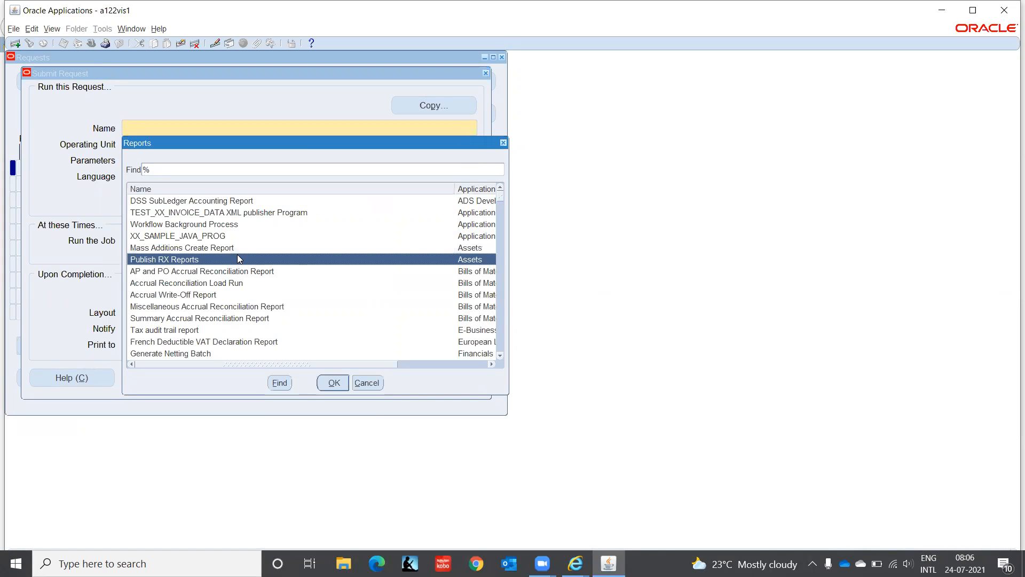
left_click(226, 167)
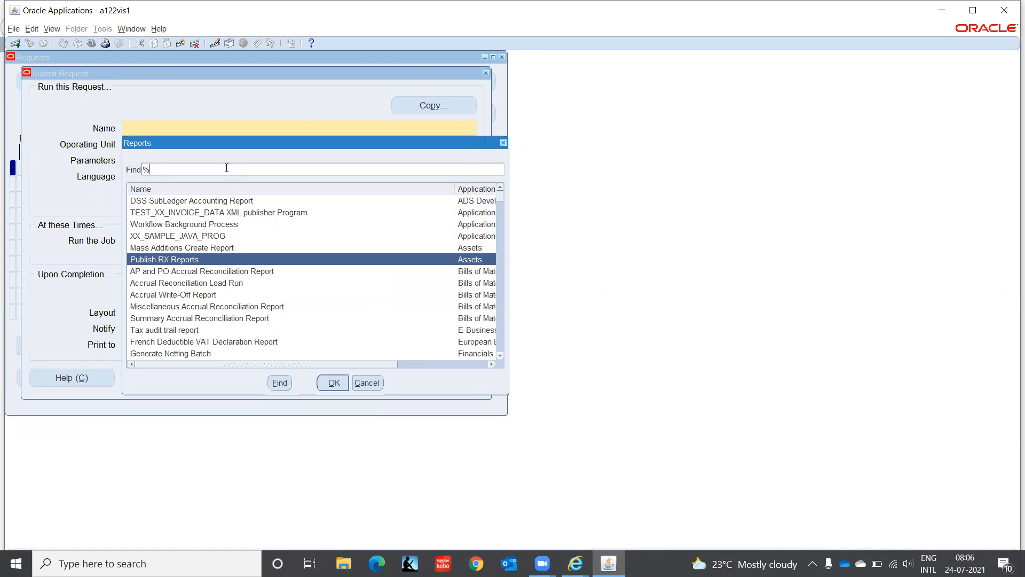
type("Bank")
key("Return")
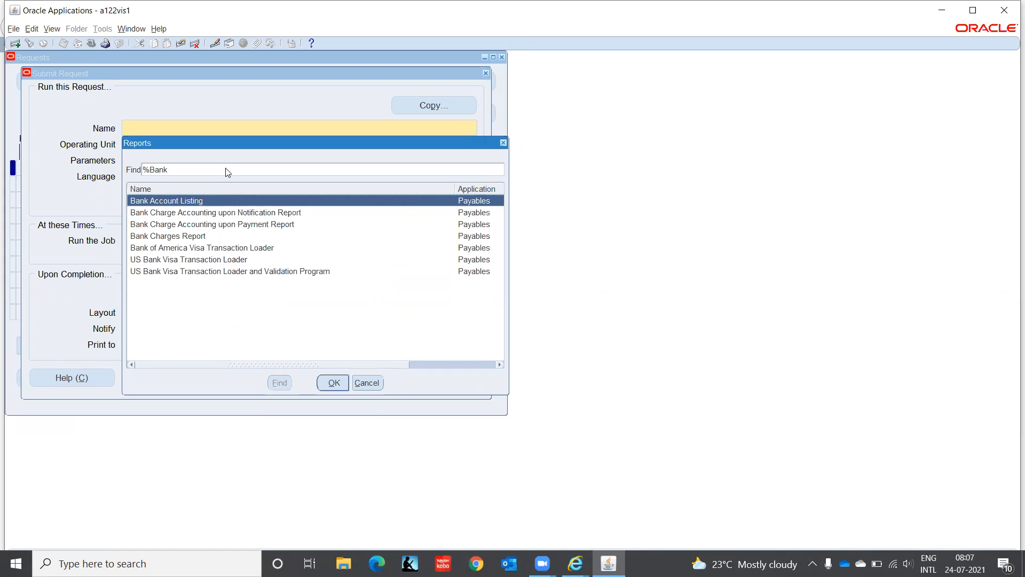
key("Down")
key("Down")
key("Down")
key("Down")
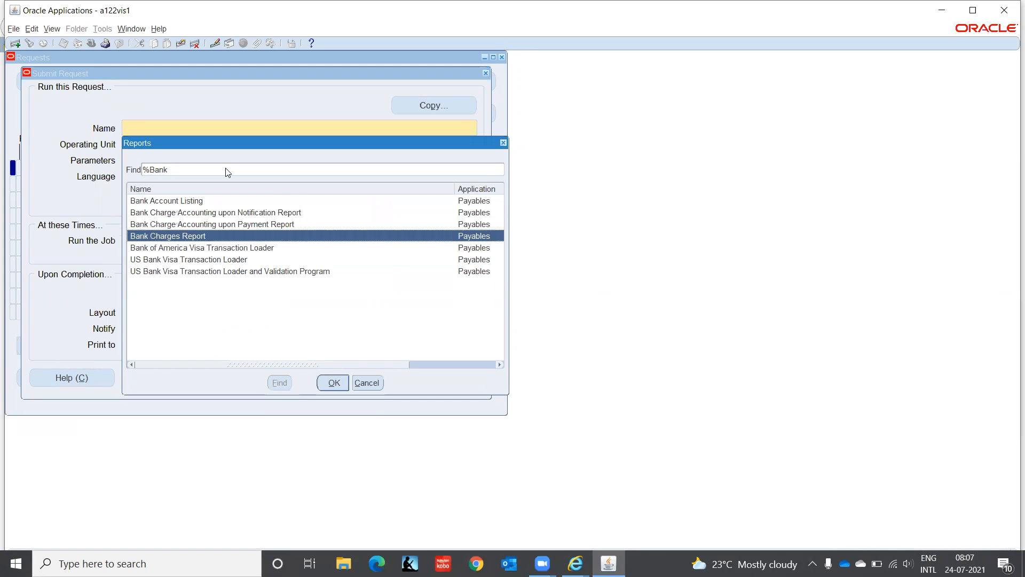
key("Down")
key("Down")
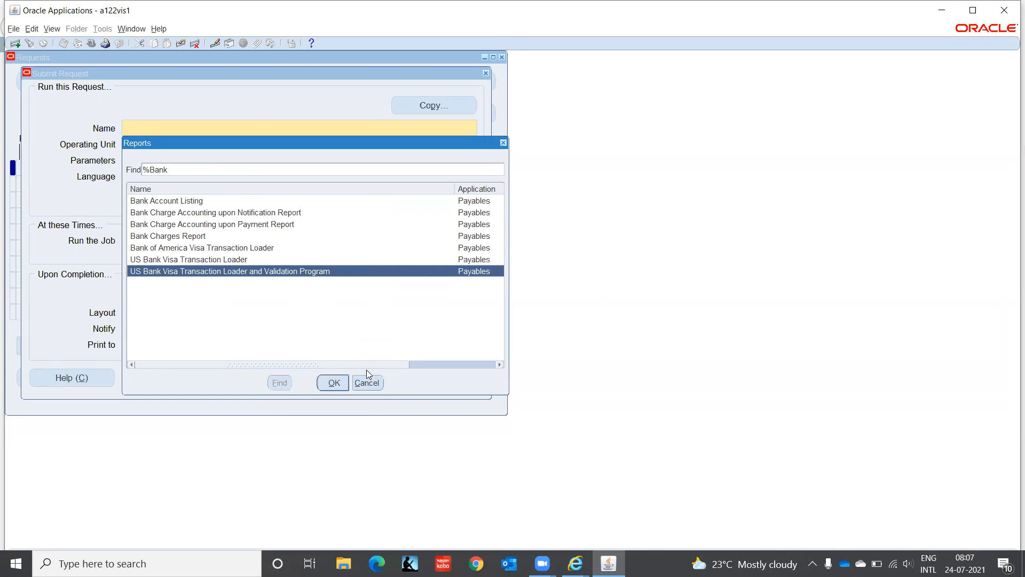
left_click(359, 384)
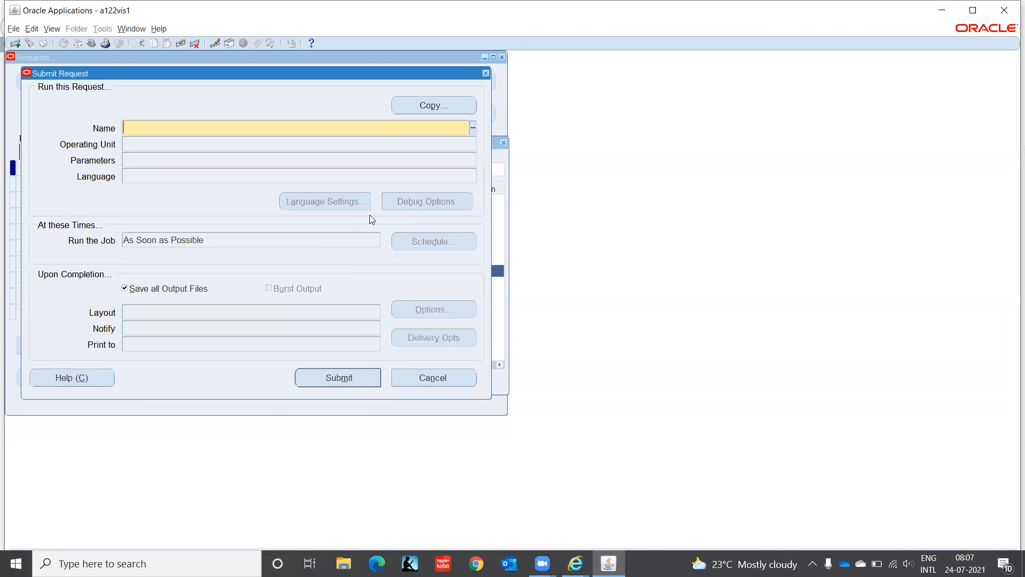
left_click(416, 378)
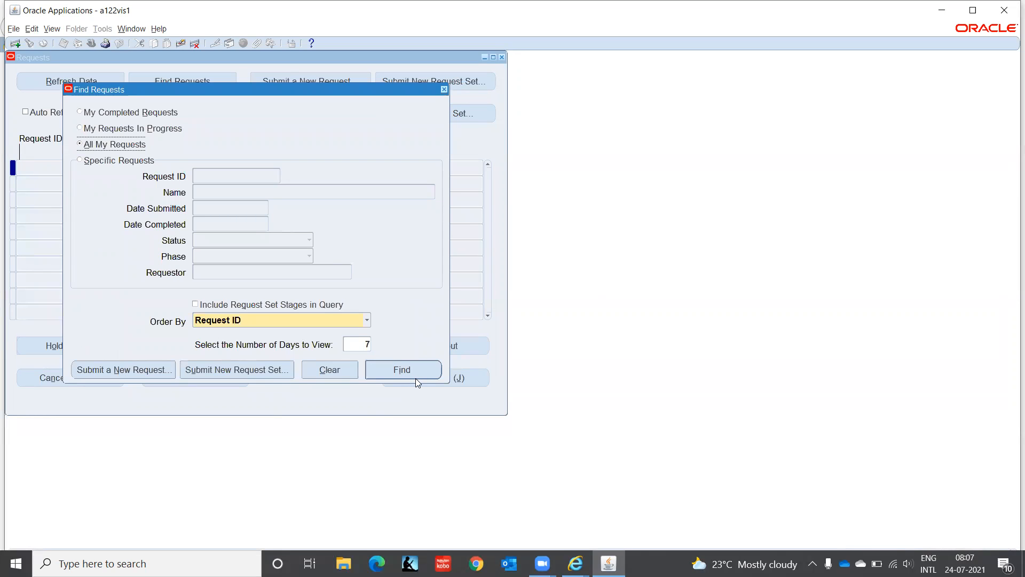
Step: Close Find Requests, switch to the System Administrator Vision responsibility, and open View > Requests
left_click(444, 90)
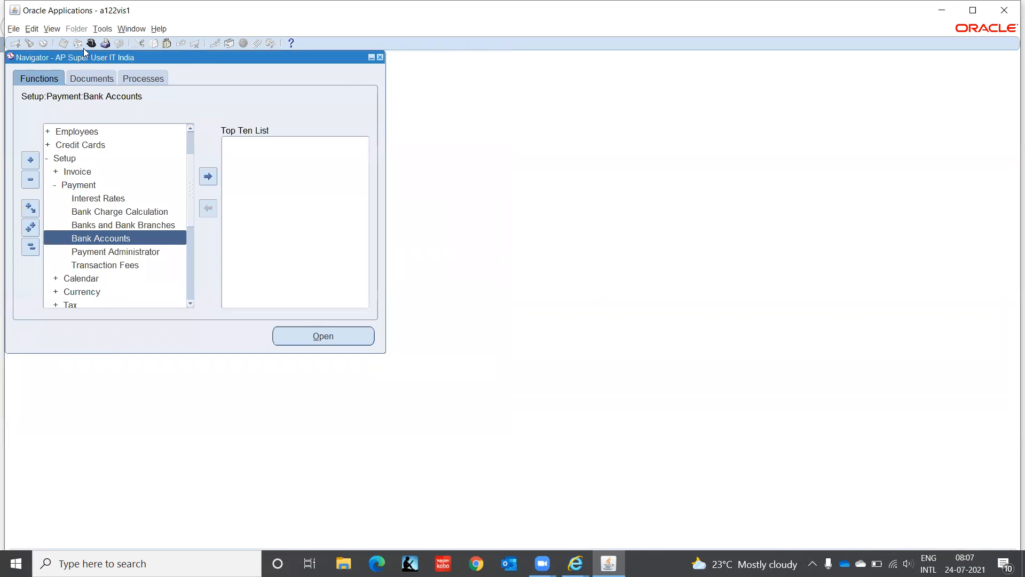
left_click(91, 43)
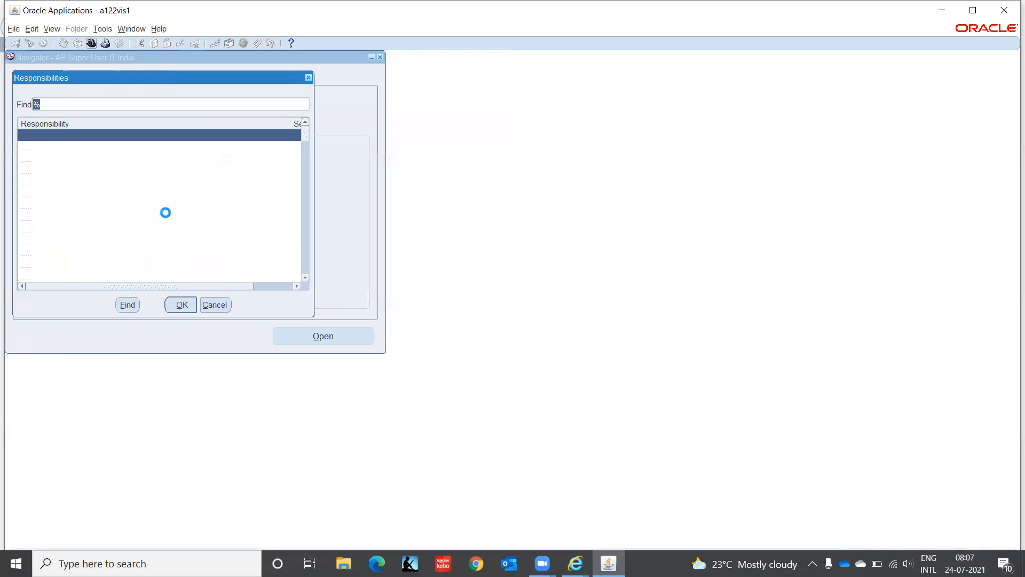
key("Return")
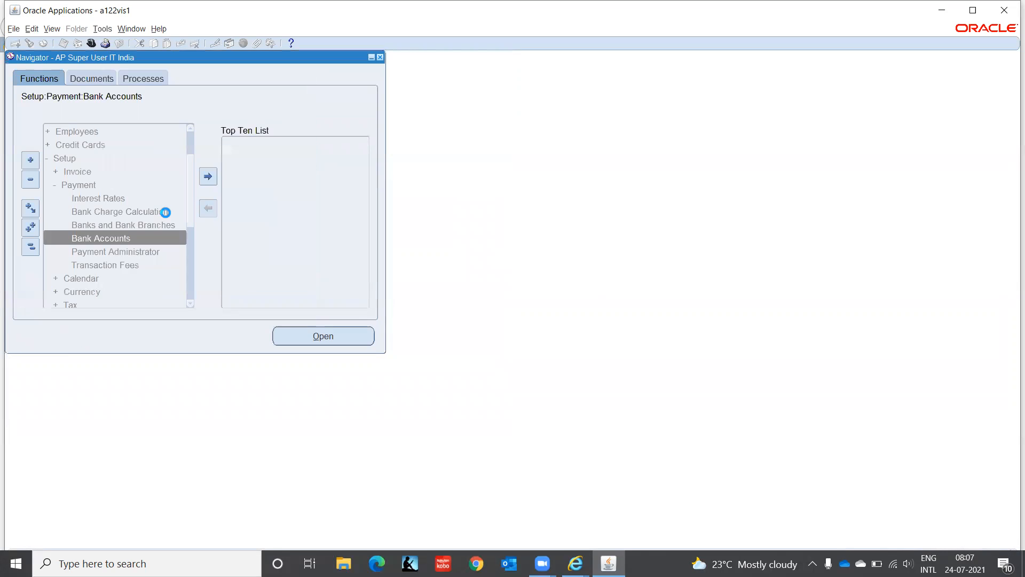
left_click(52, 29)
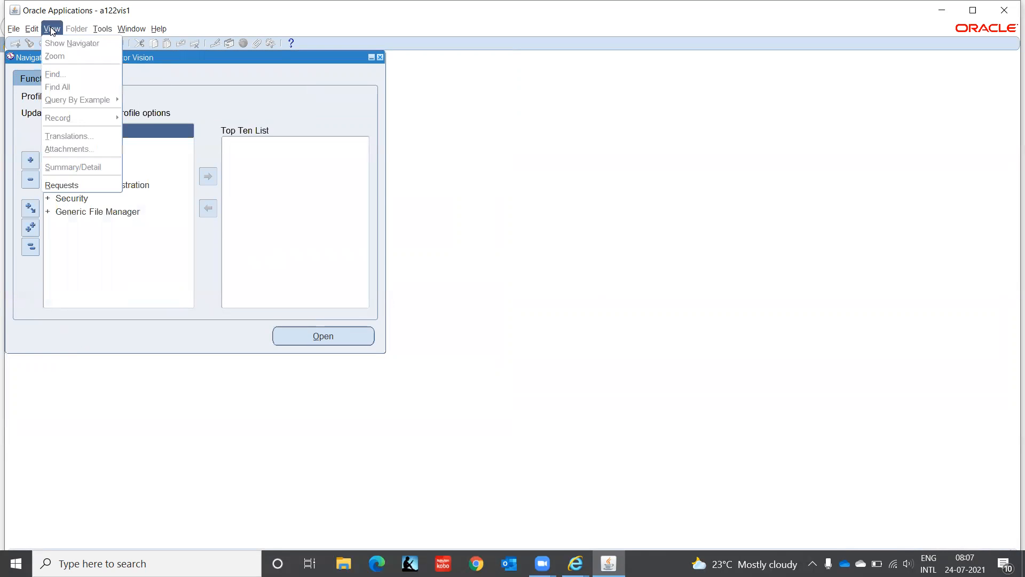
left_click(65, 185)
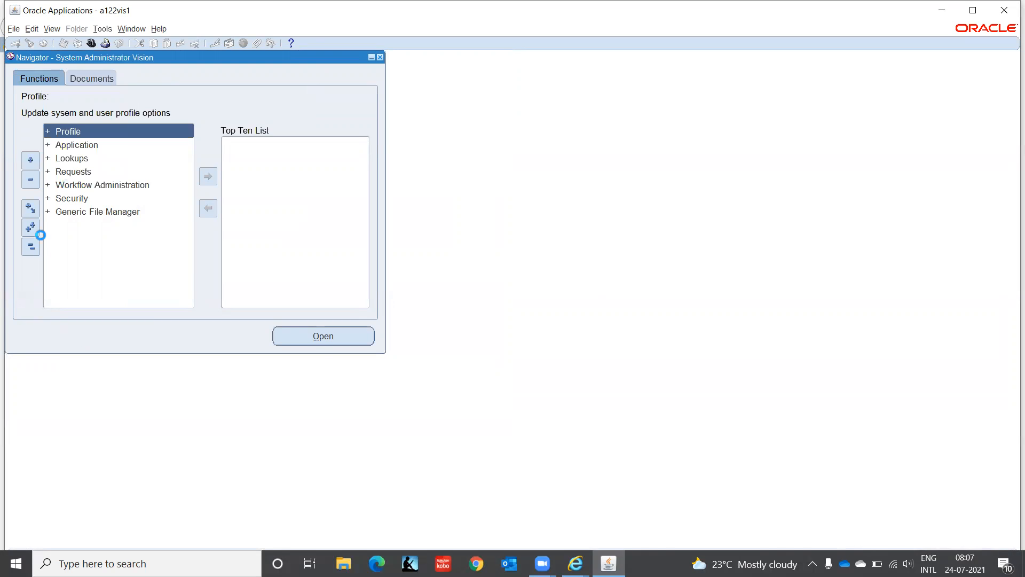
left_click(149, 373)
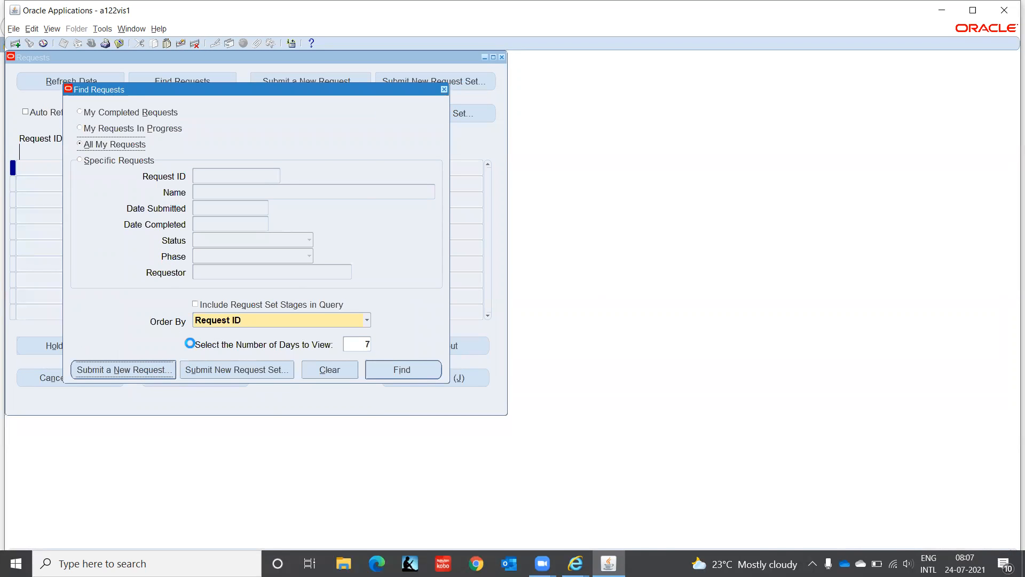
left_click(473, 128)
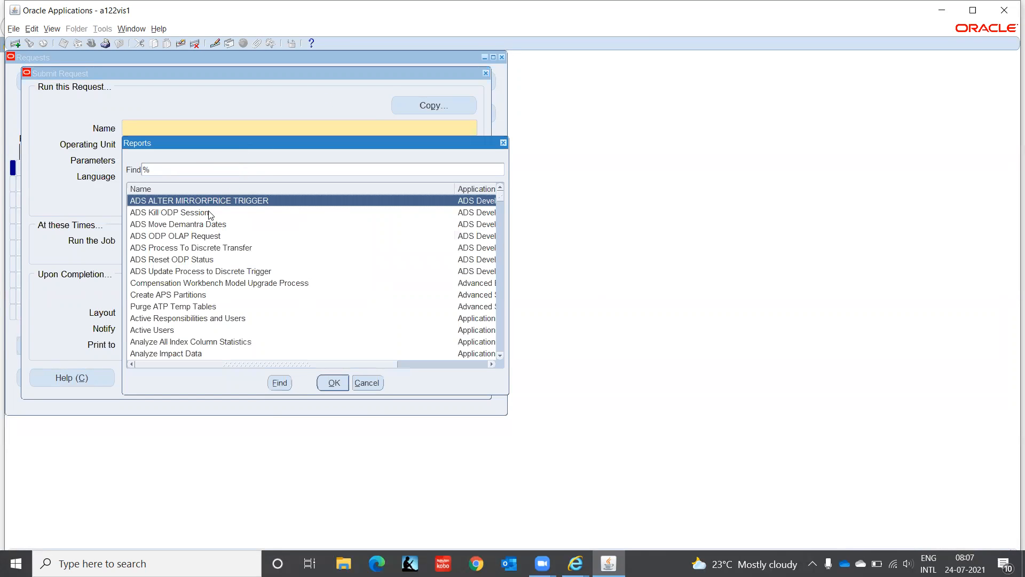
left_click(200, 225)
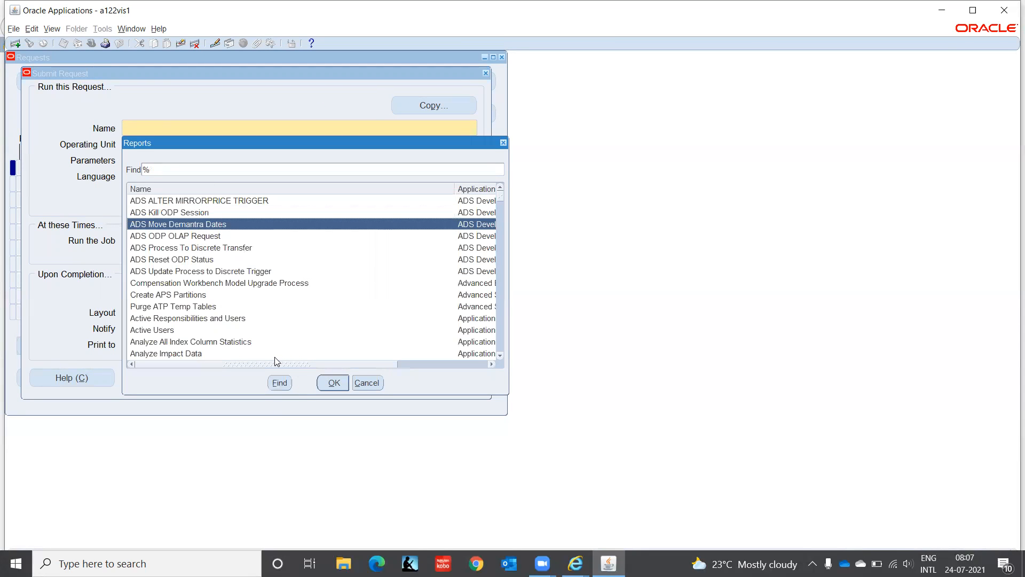
key("Down")
key("Down")
key("Down")
key("Down")
key("Down")
key("Down")
key("Down")
key("Down")
key("Down")
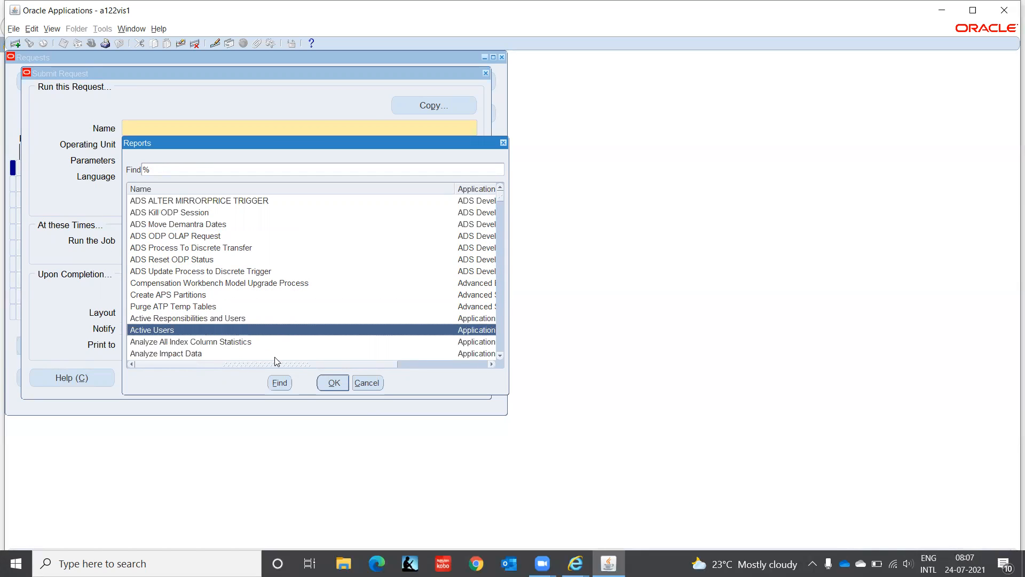
key("Down")
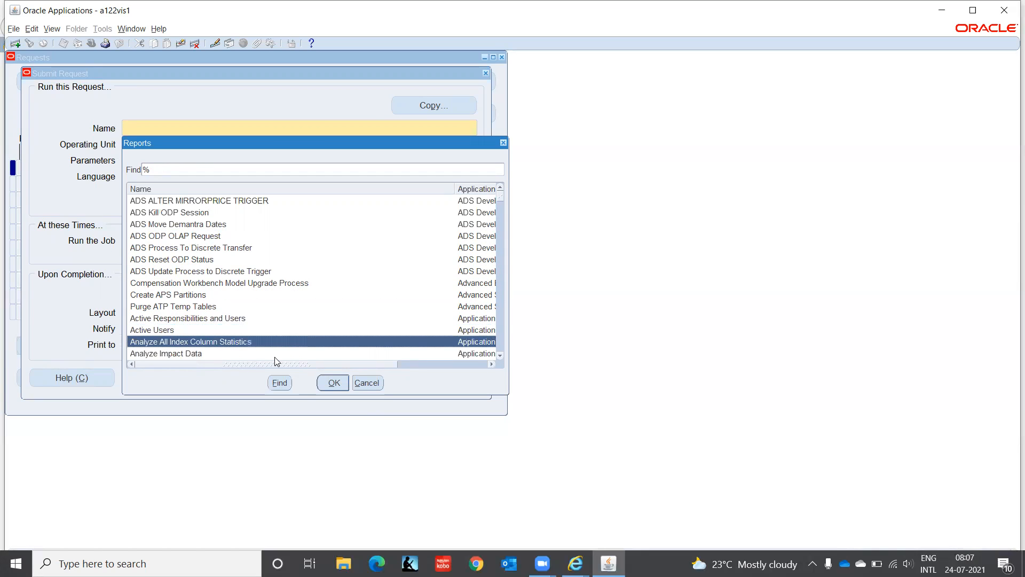
key("Down")
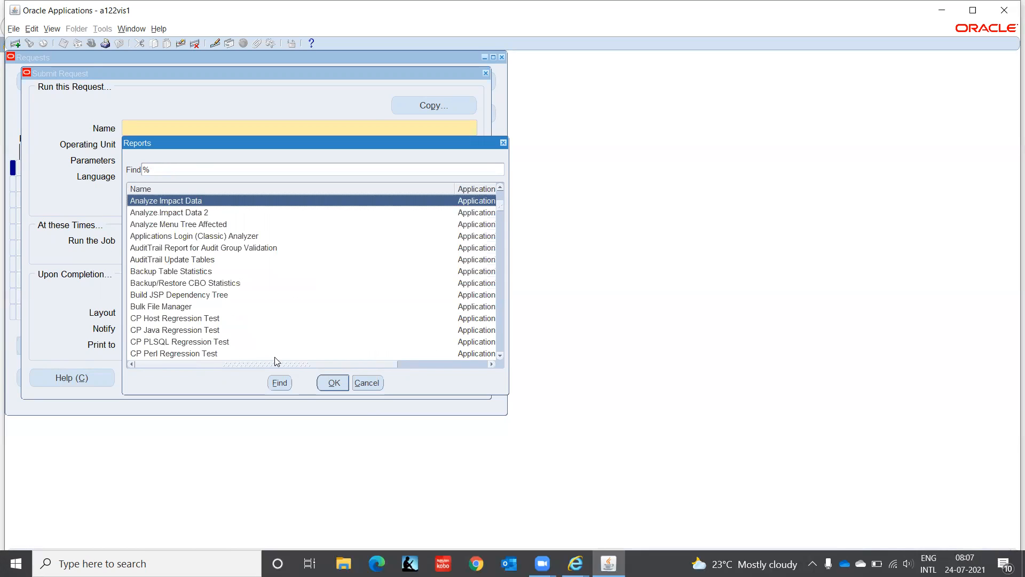
key("Down")
key("Down")
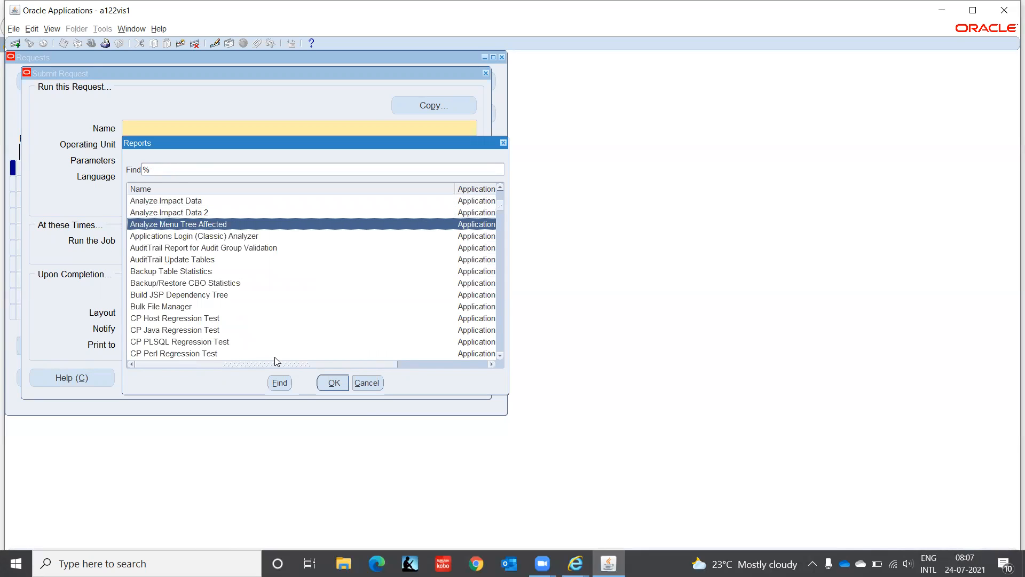
key("Down")
key("Down")
key("Down")
key("Down")
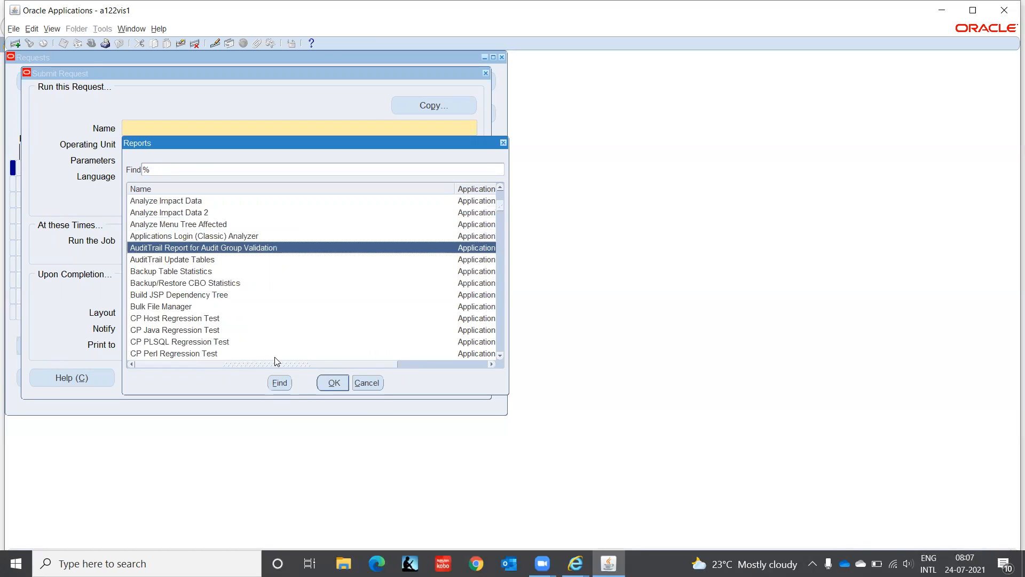
key("Down")
key("Down")
key("Down")
key("Down")
key("Down")
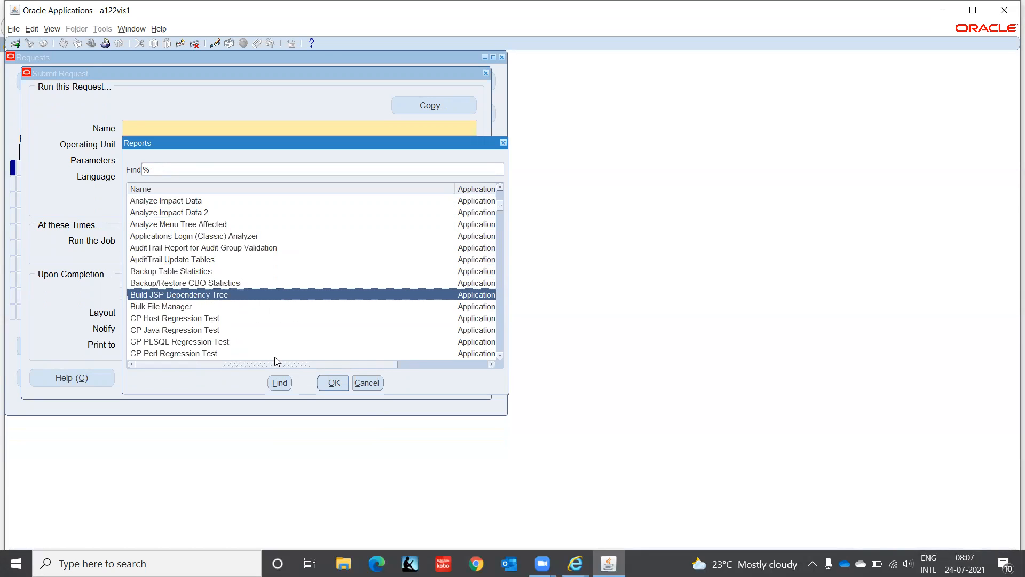
key("Down")
key("Down")
key("Down")
key("Down")
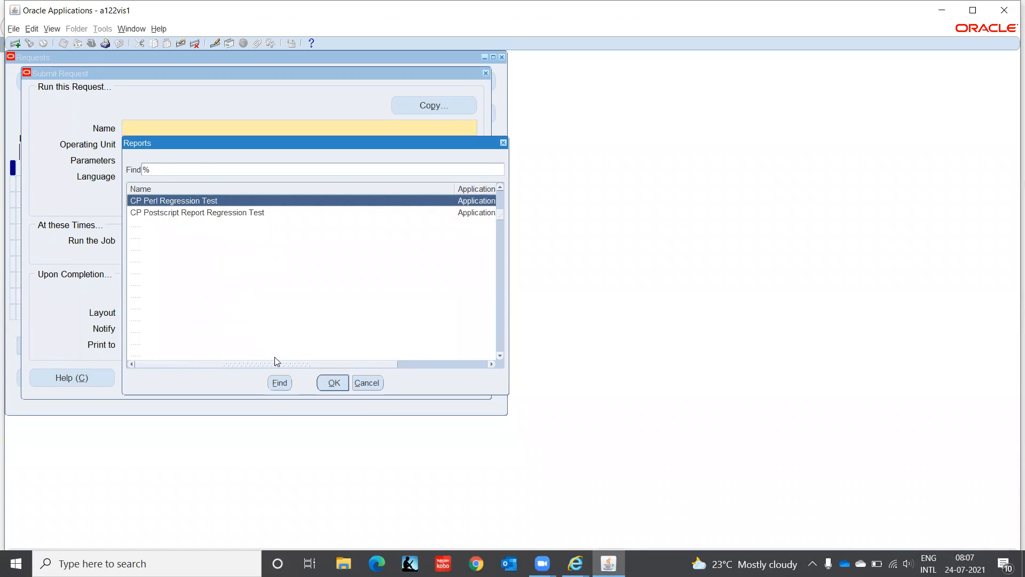
key("Down")
key("Down")
key("Down")
key("Down")
key("Down")
key("Down")
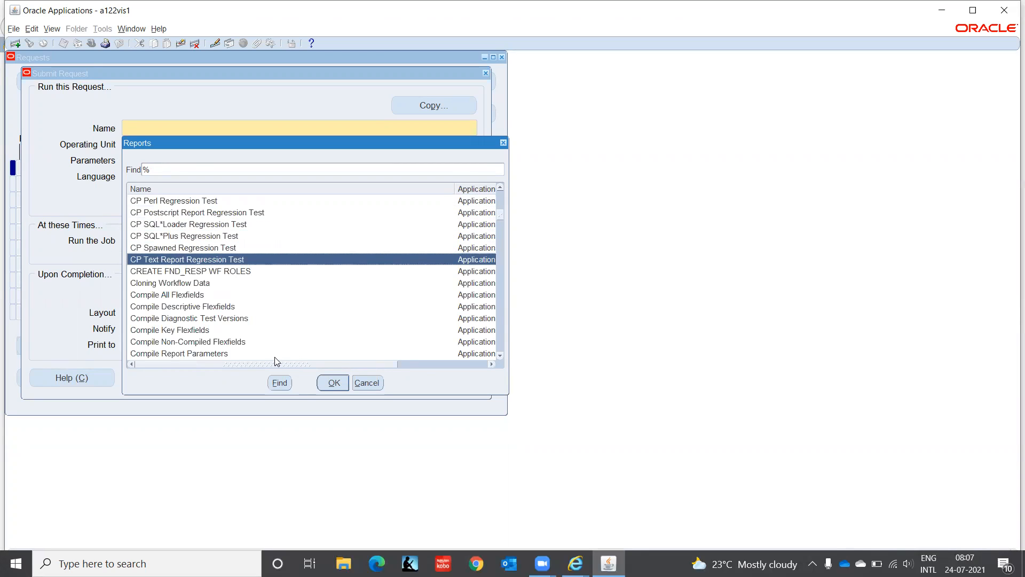
key("Down")
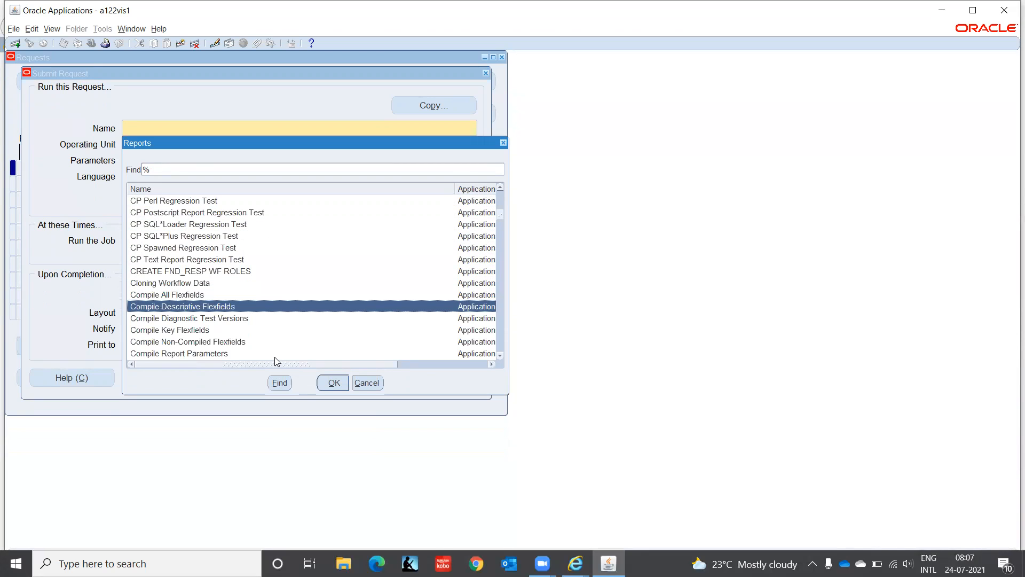
key("Down")
key("Down")
key("Down")
key("Down")
key("Down")
key("Down")
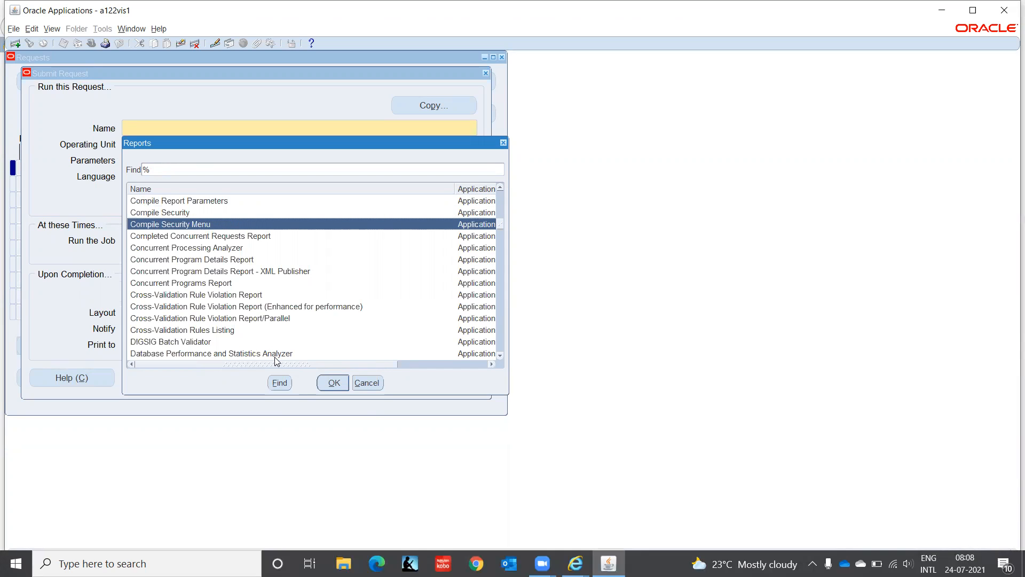
key("Down")
key("Down")
key("Down")
key("Down")
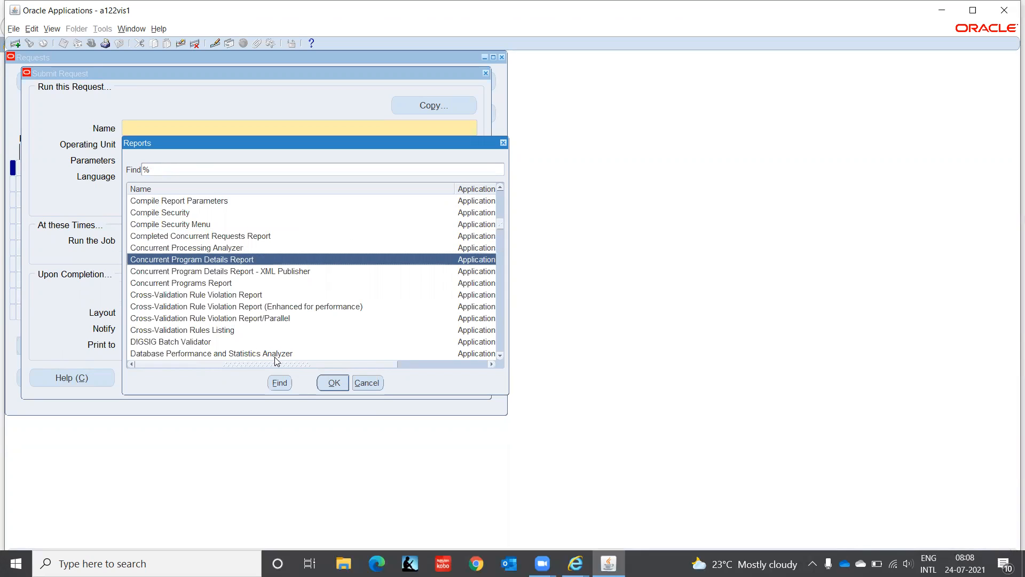
key("Down")
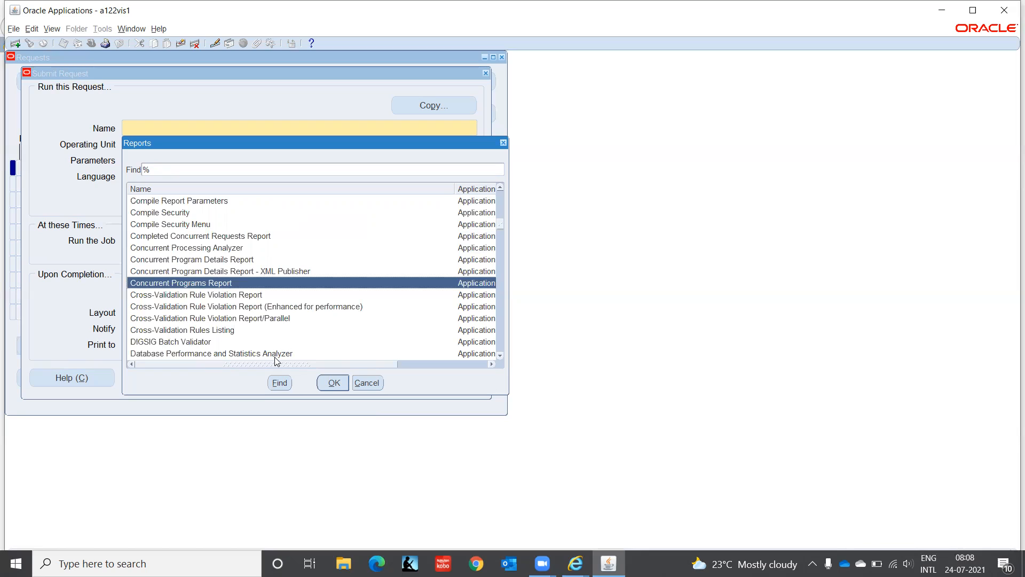
key("Down")
key("Down")
key("Down")
key("Down")
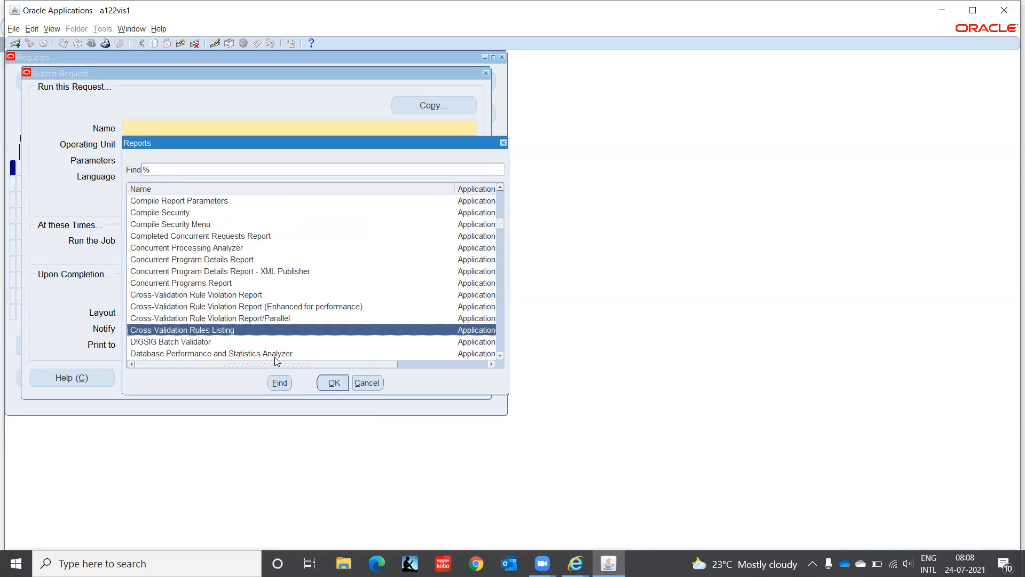
key("Down")
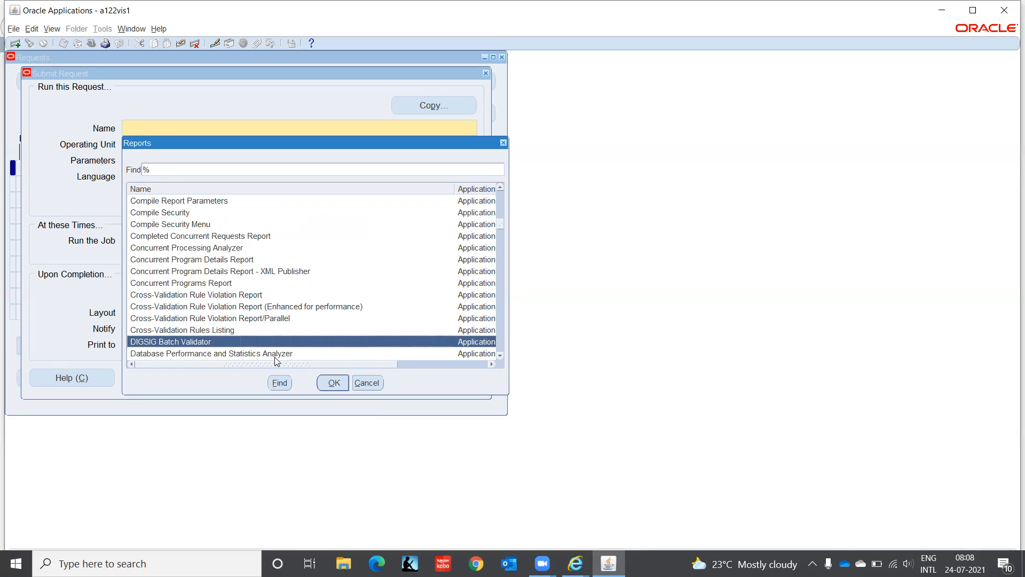
key("Down")
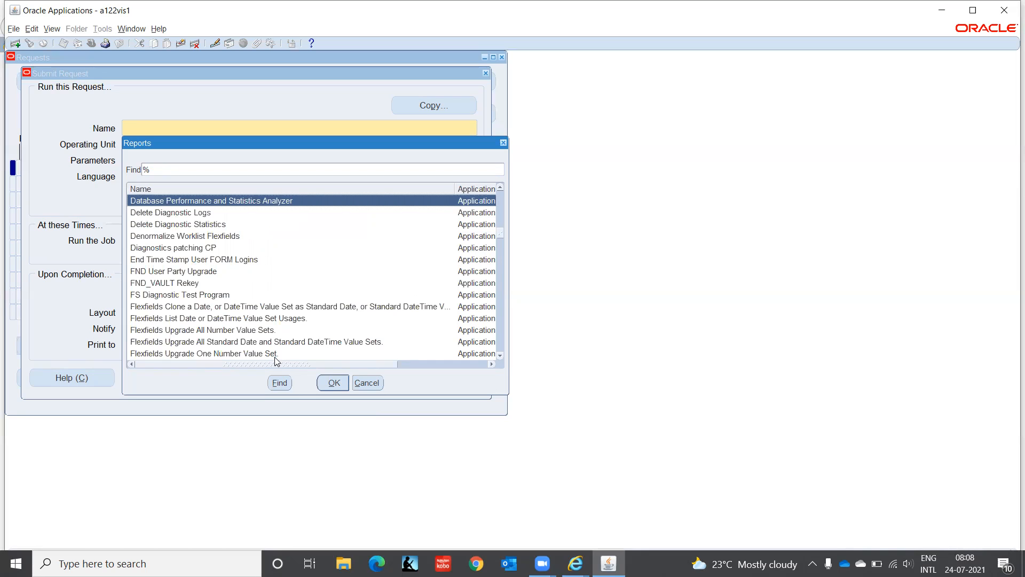
key("Down")
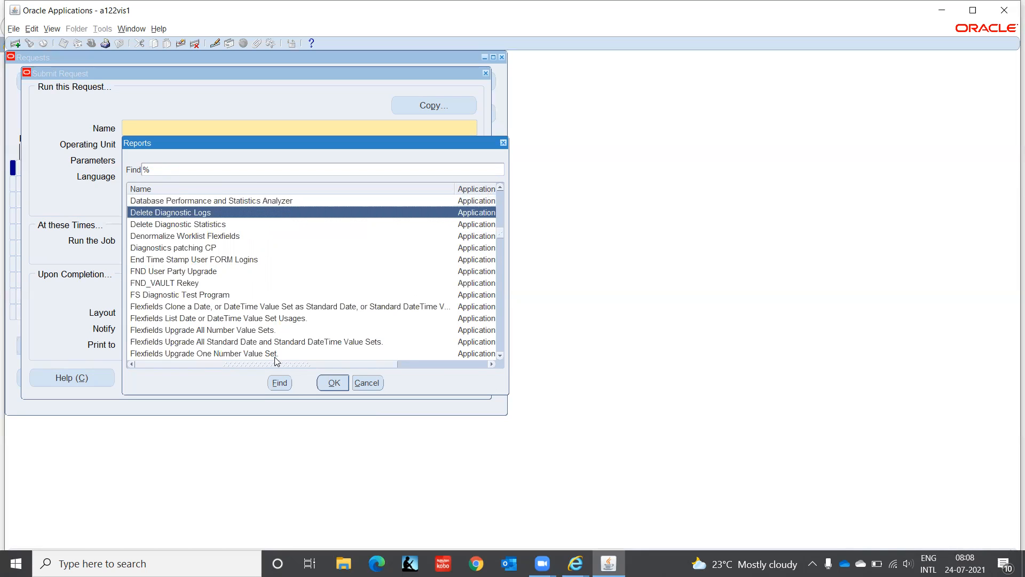
key("Down")
key("Down")
key("Down")
key("Down")
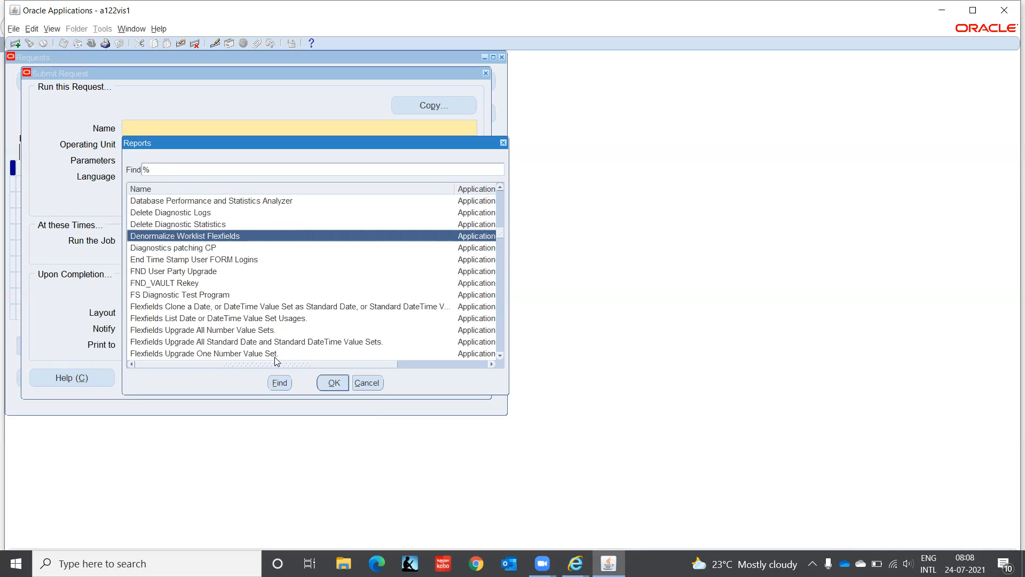
key("Down")
key("Down")
key("Down")
key("Down")
key("Down")
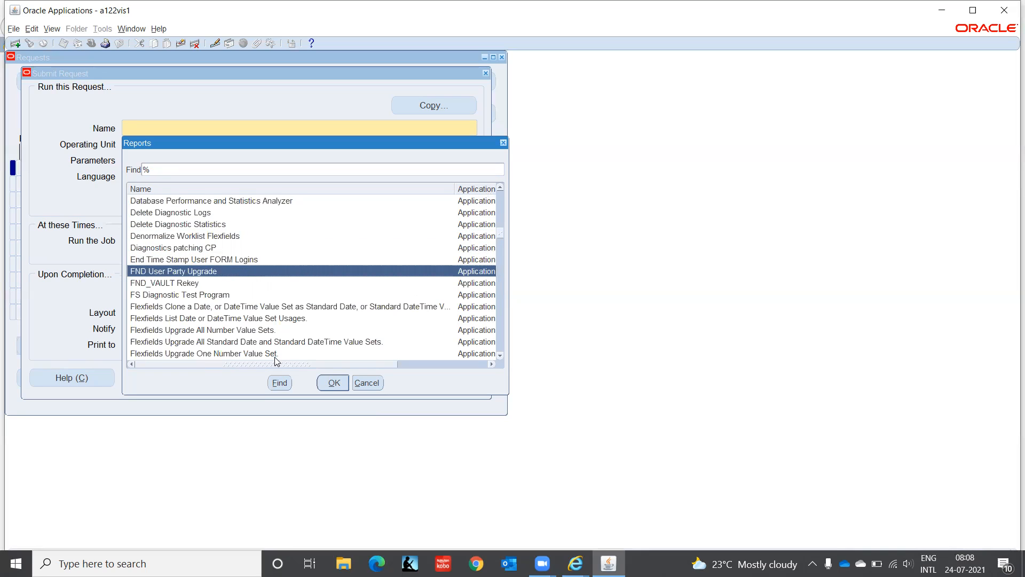
key("Down")
key("Down")
key("Down")
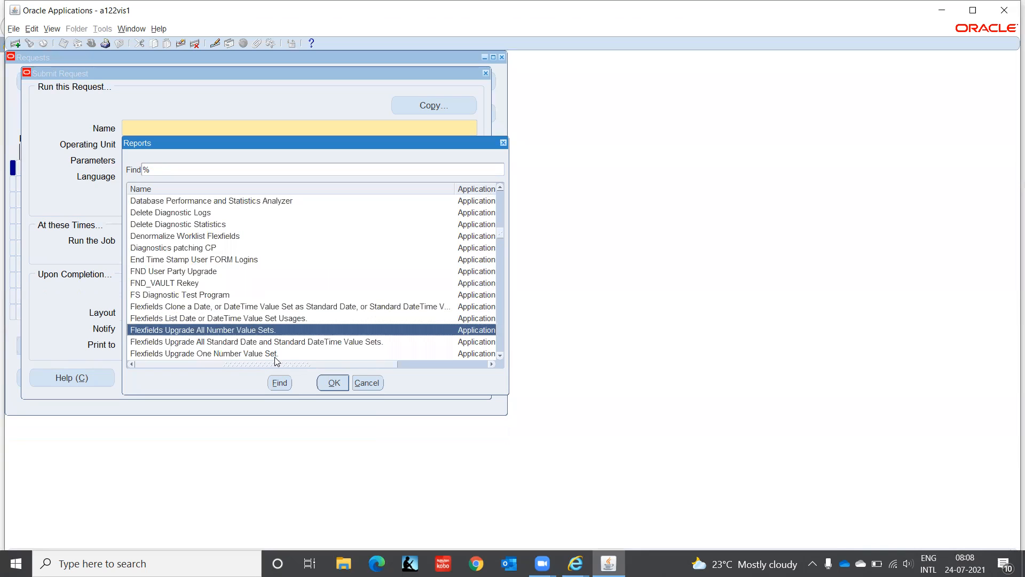
key("Down")
key("Down")
key("Down")
key("Down")
key("Down")
key("Down")
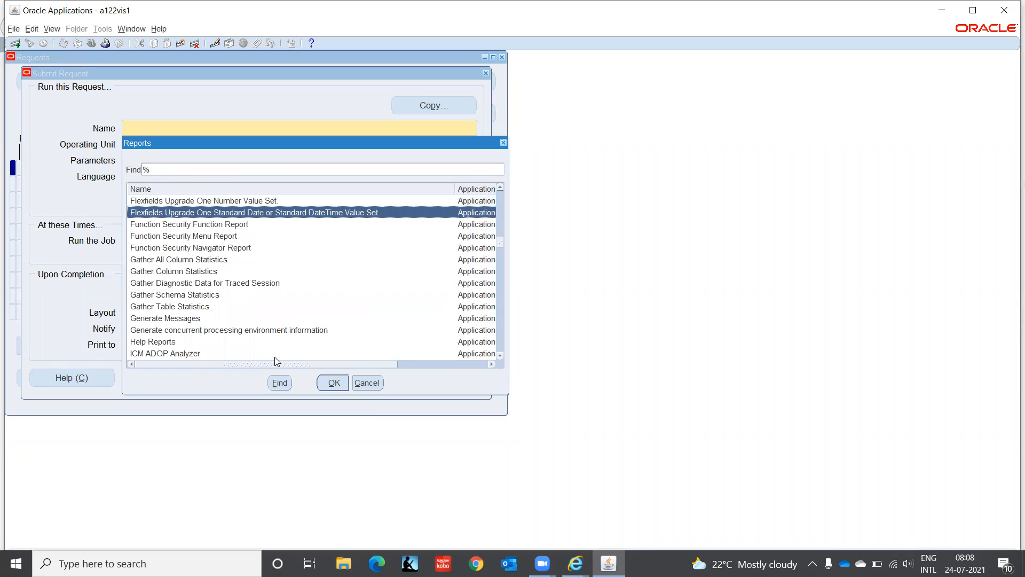
key("Down")
key("Down")
key("Down")
key("Down")
key("Down")
key("Down")
key("Down")
key("Down")
key("Down")
key("Down")
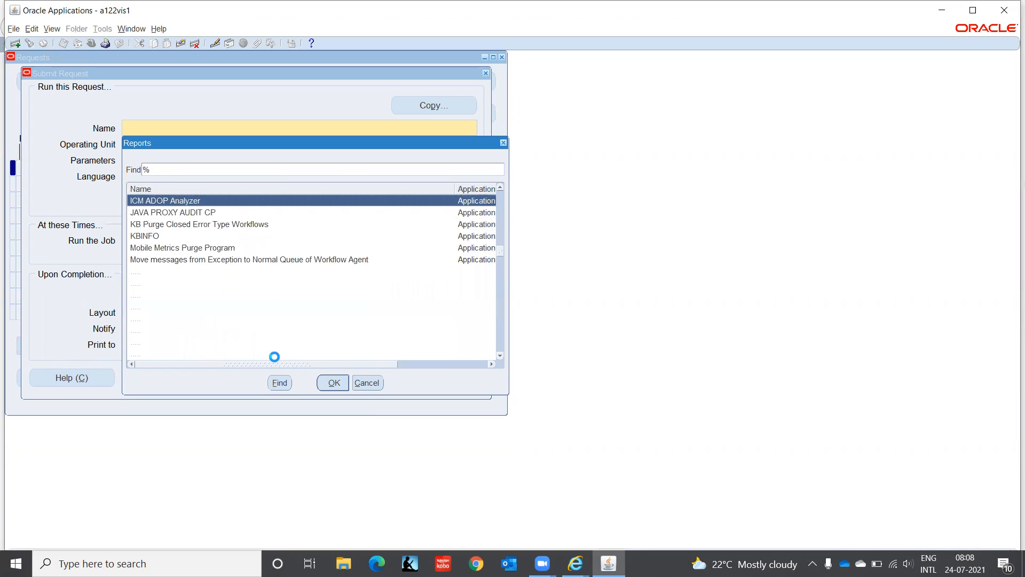
key("Down")
key("Down")
key("Down")
key("Down")
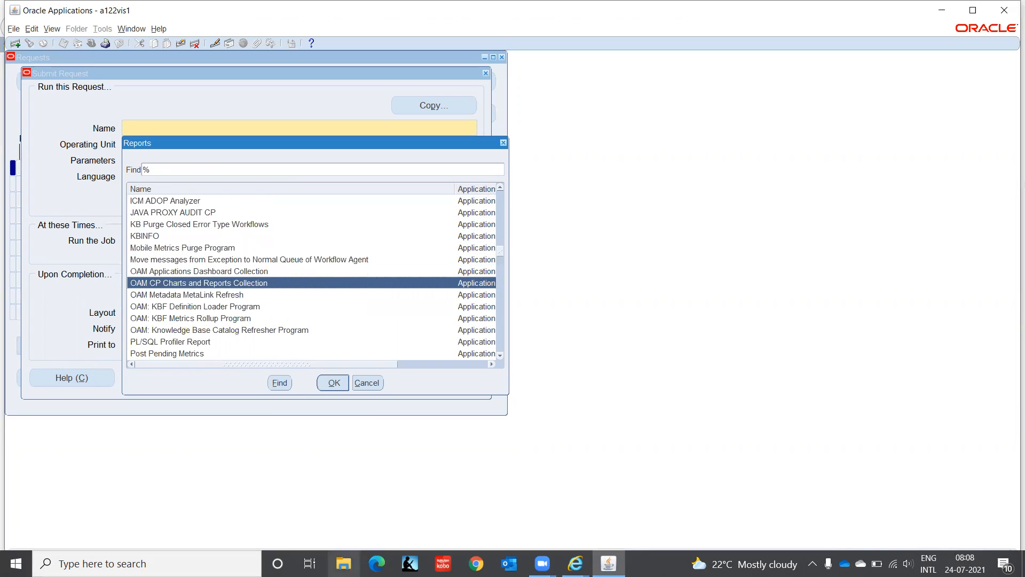
left_click(377, 564)
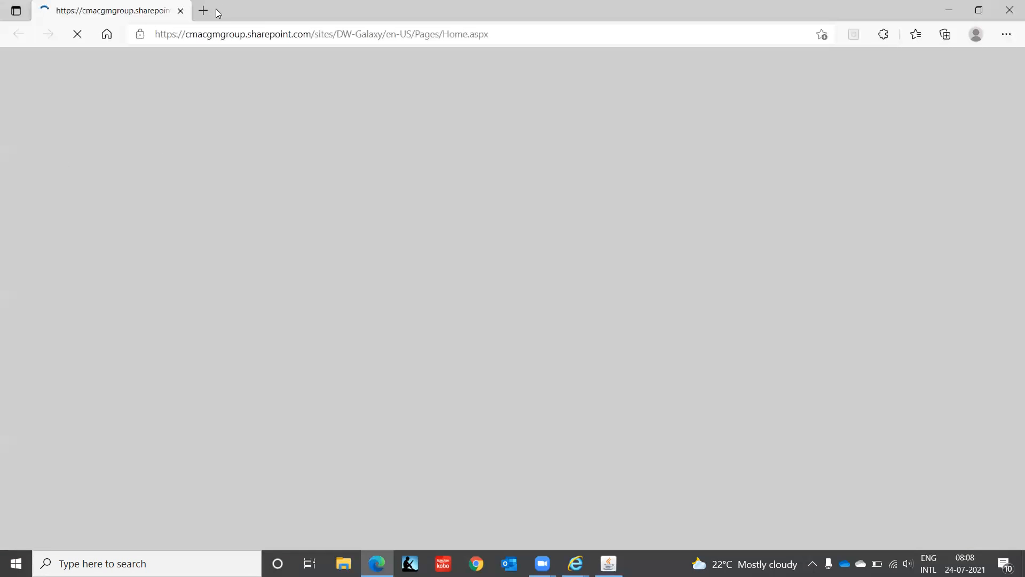
Step: Replace the 'Désolé' page-not-found tab with a new tab and launch Gmail from its tiles
left_click(206, 13)
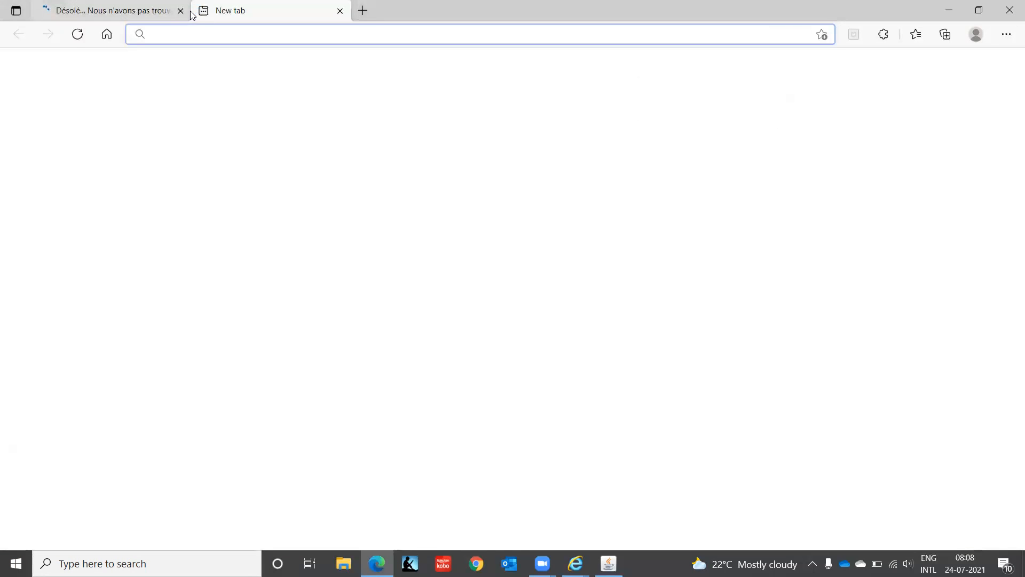
left_click(180, 11)
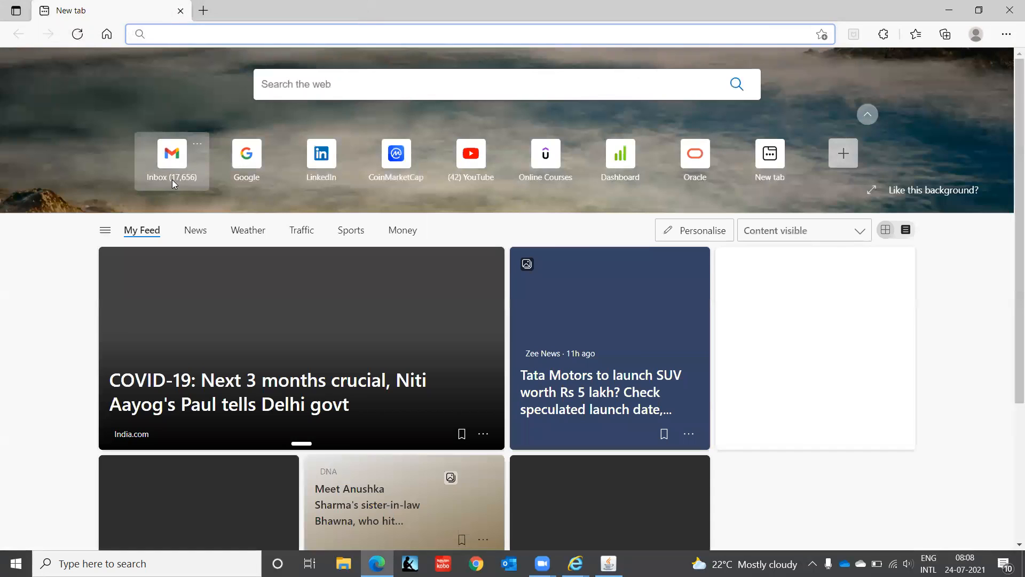
left_click(171, 165)
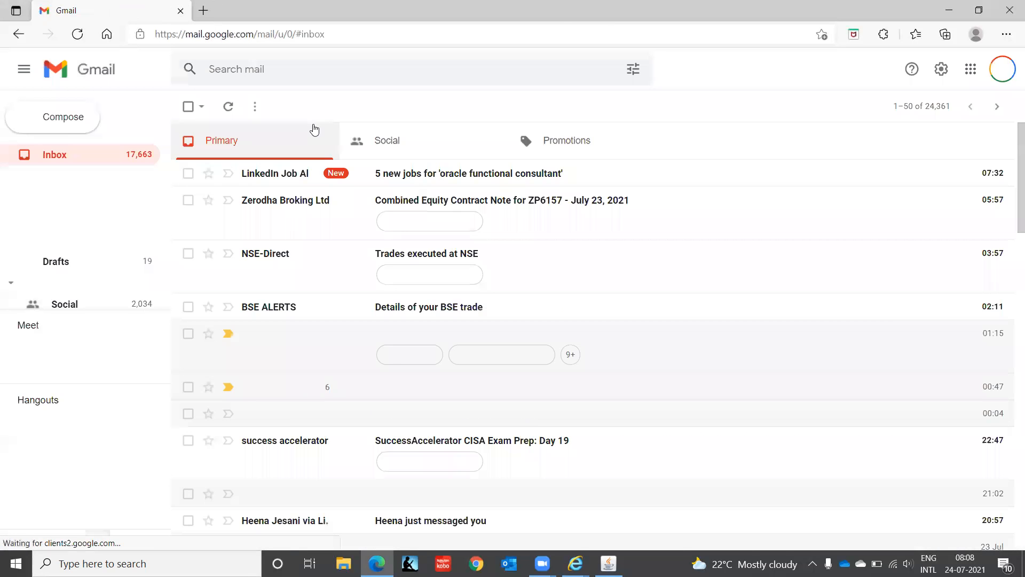
Step: Search Gmail for the vision support address via its suggestion, then reopen the search query for editing
left_click(262, 67)
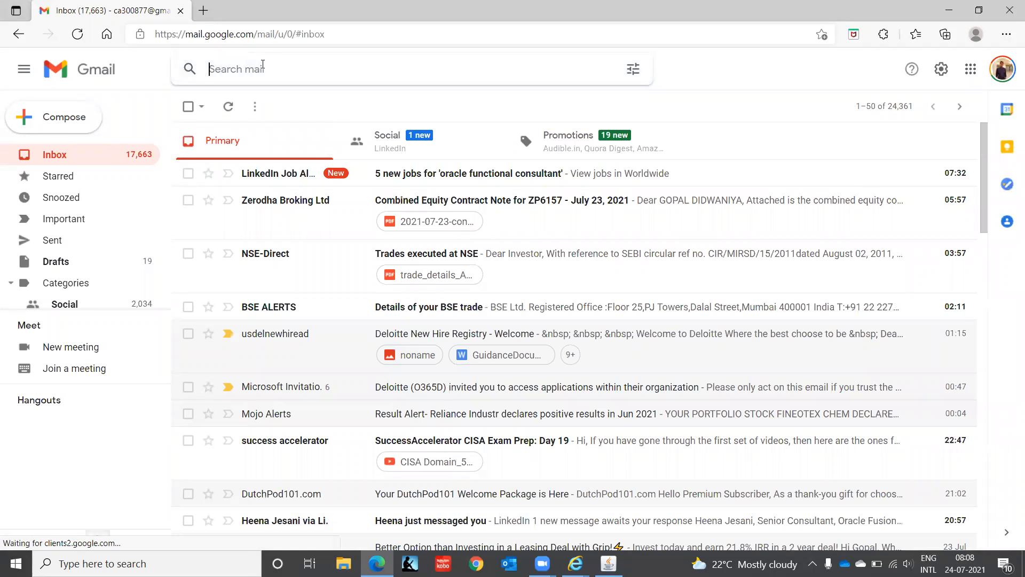
type("info")
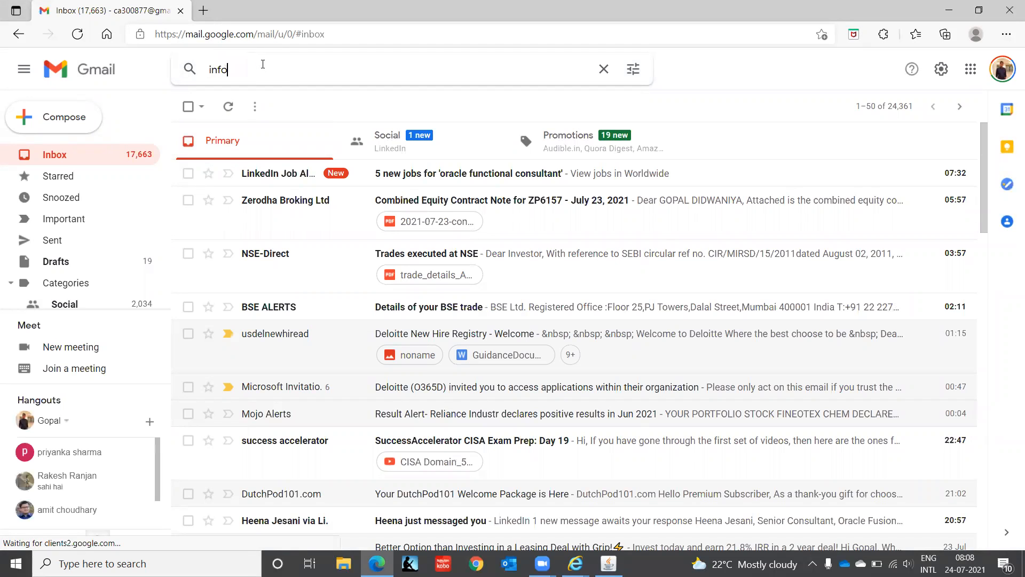
type("seman")
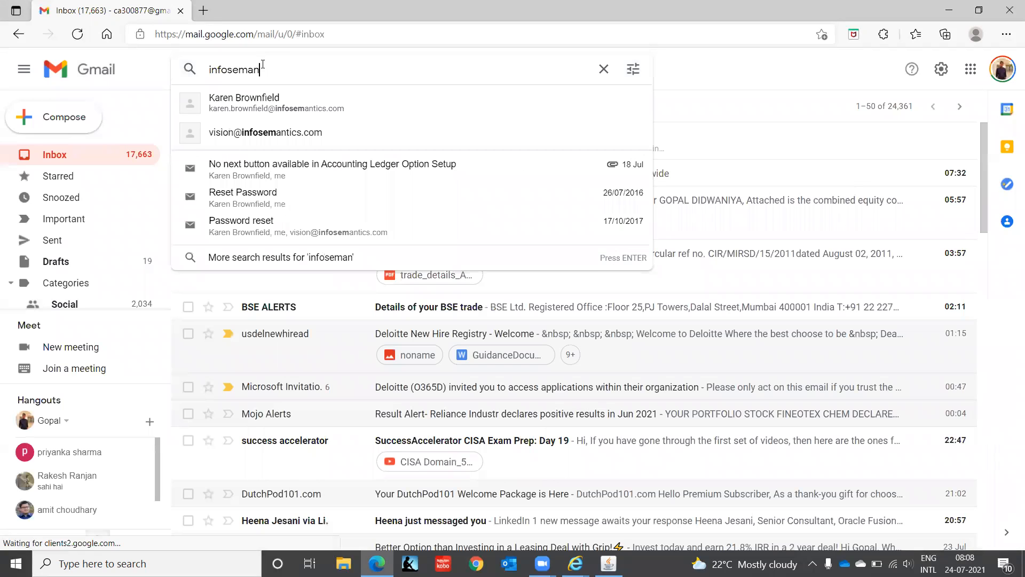
left_click(266, 138)
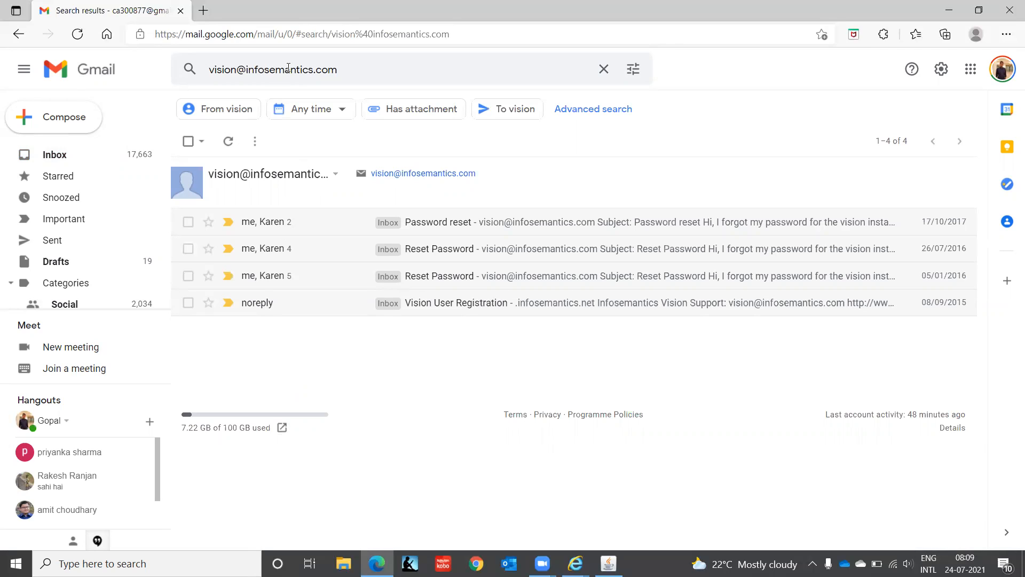
left_click(361, 71)
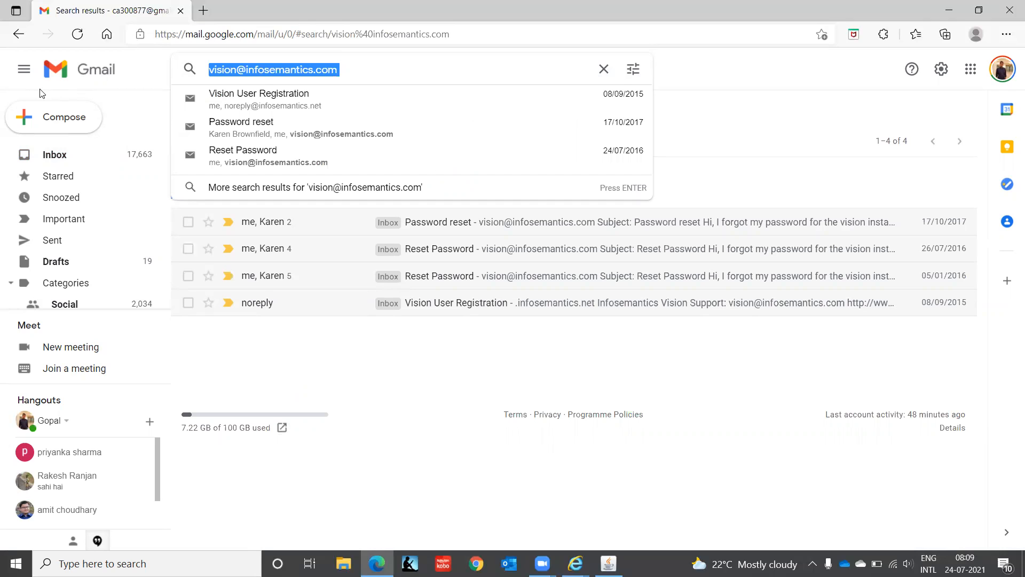
Step: List emails with the support contact's address, check the Inbox, then switch to Edge
type("info")
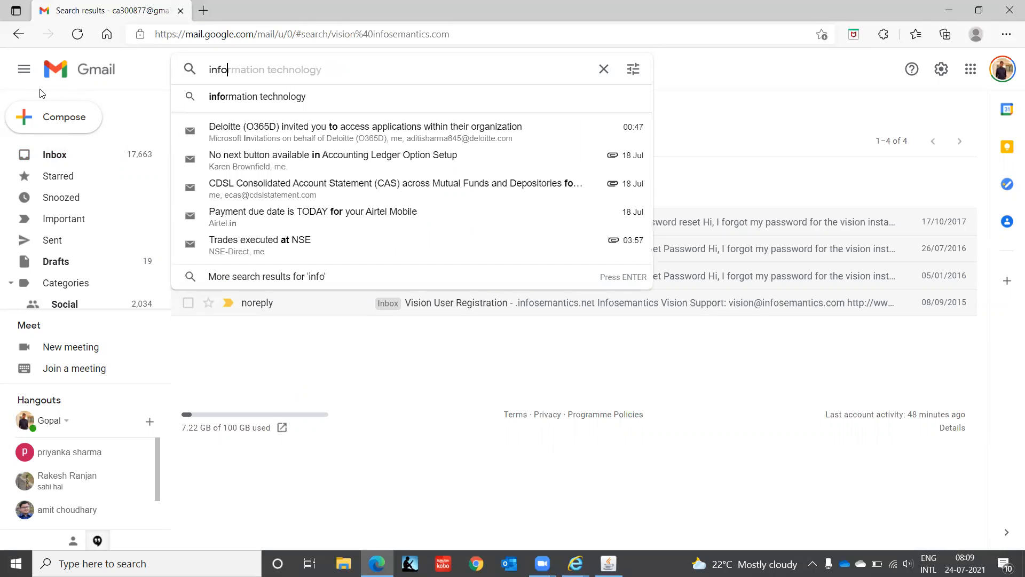
type("sem")
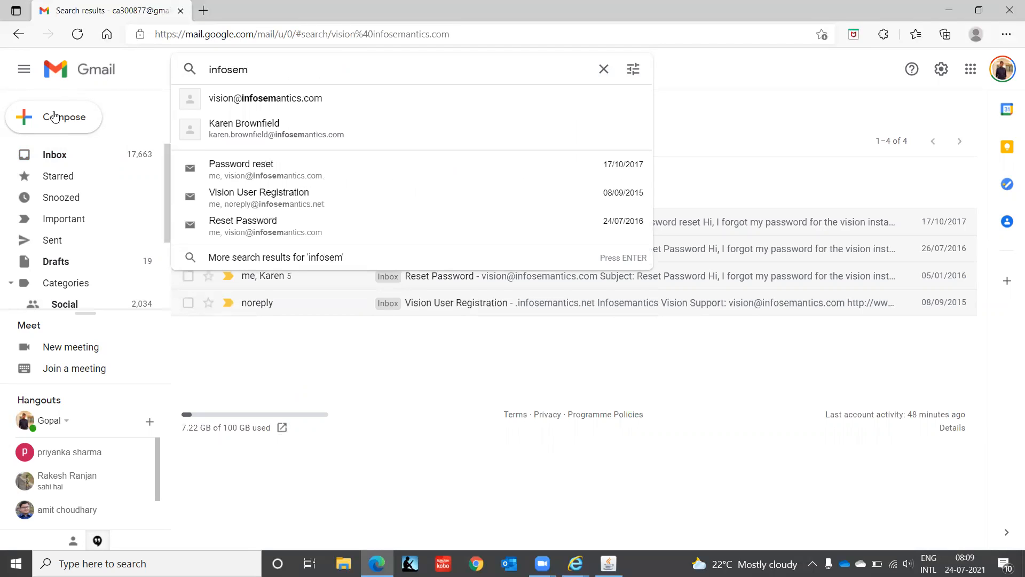
left_click(235, 131)
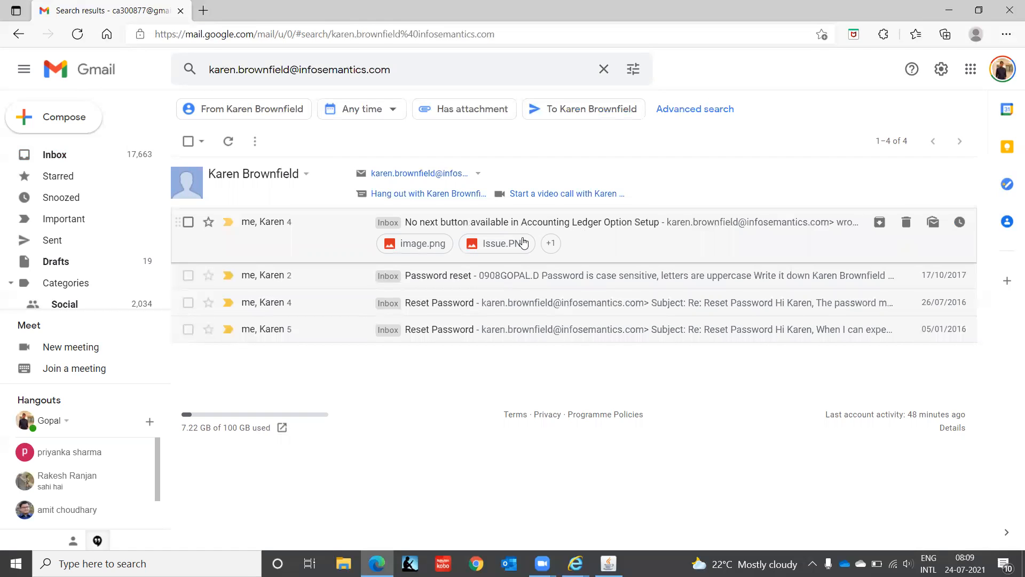
left_click(116, 160)
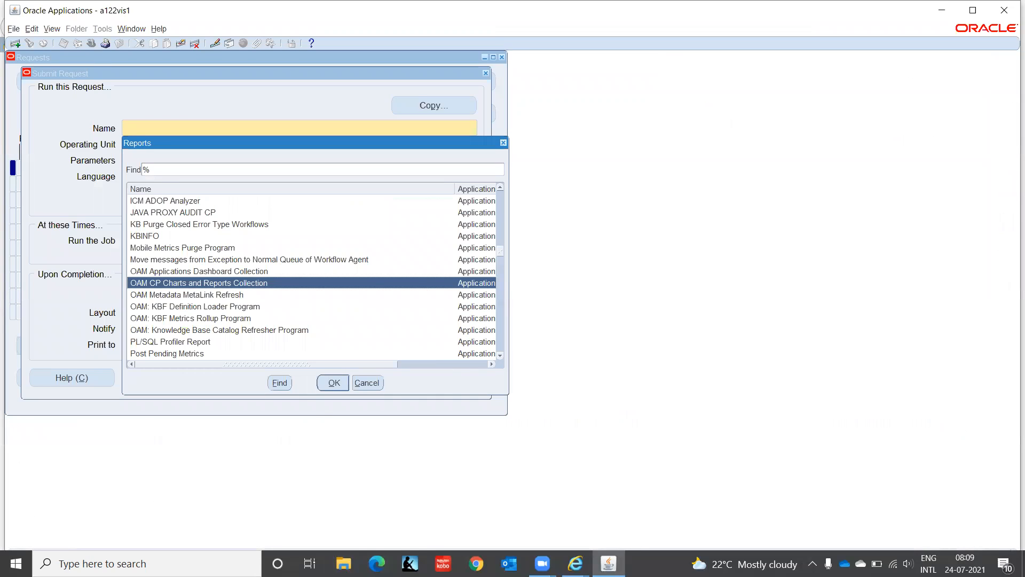
left_click(377, 563)
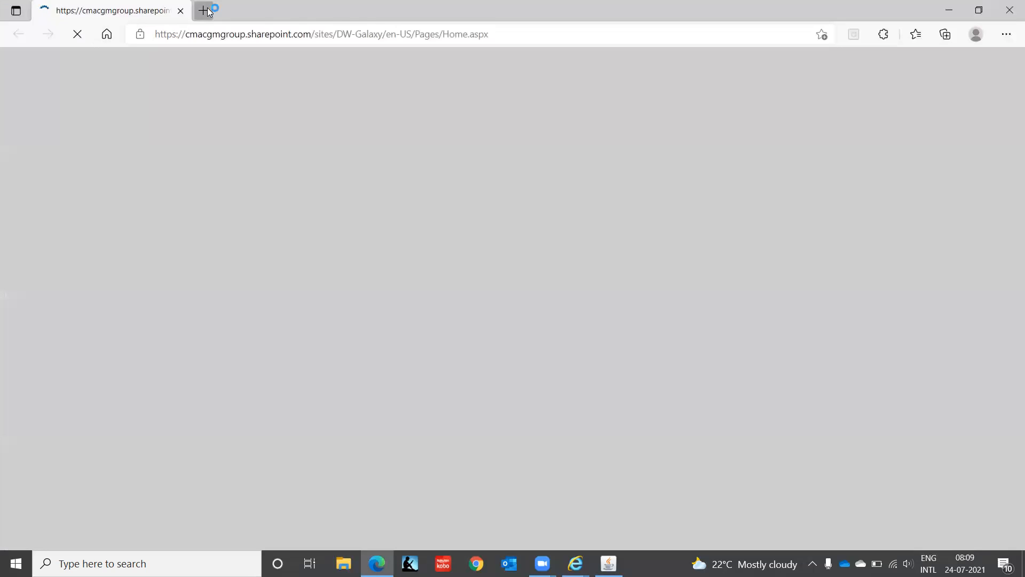
Step: Close the error tab and load google.com in a fresh tab
left_click(203, 11)
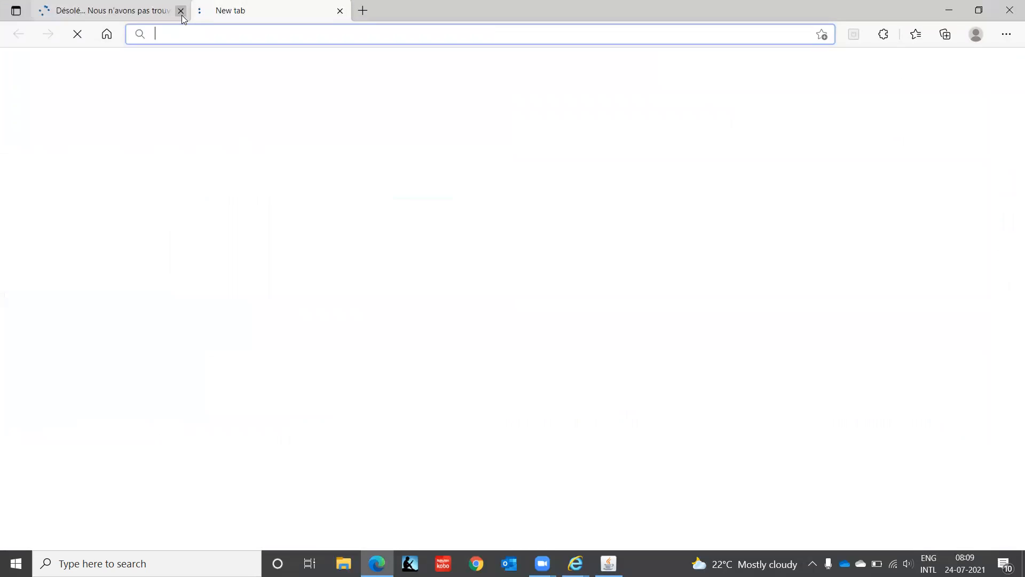
left_click(181, 13)
left_click(183, 32)
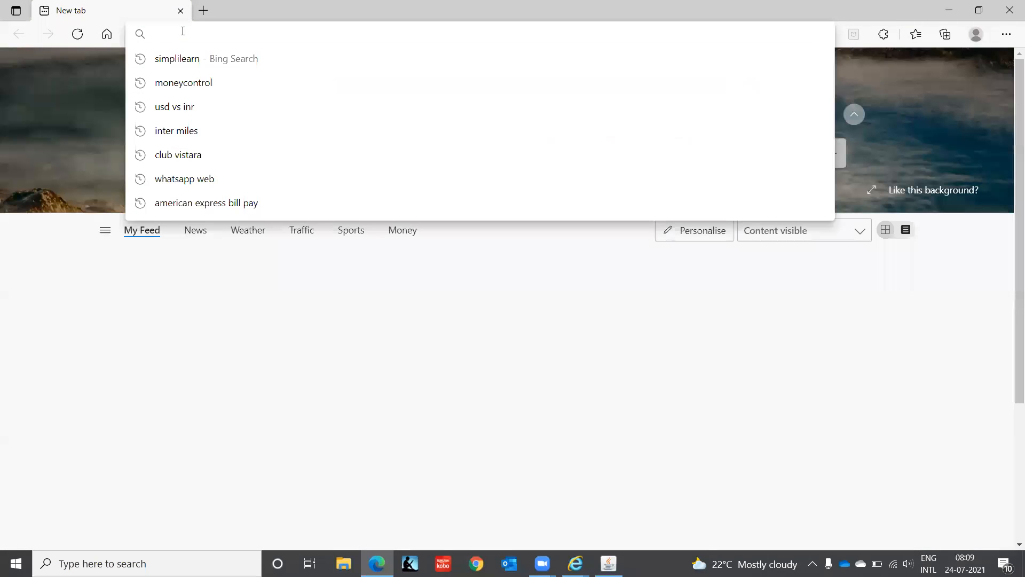
type("google.com")
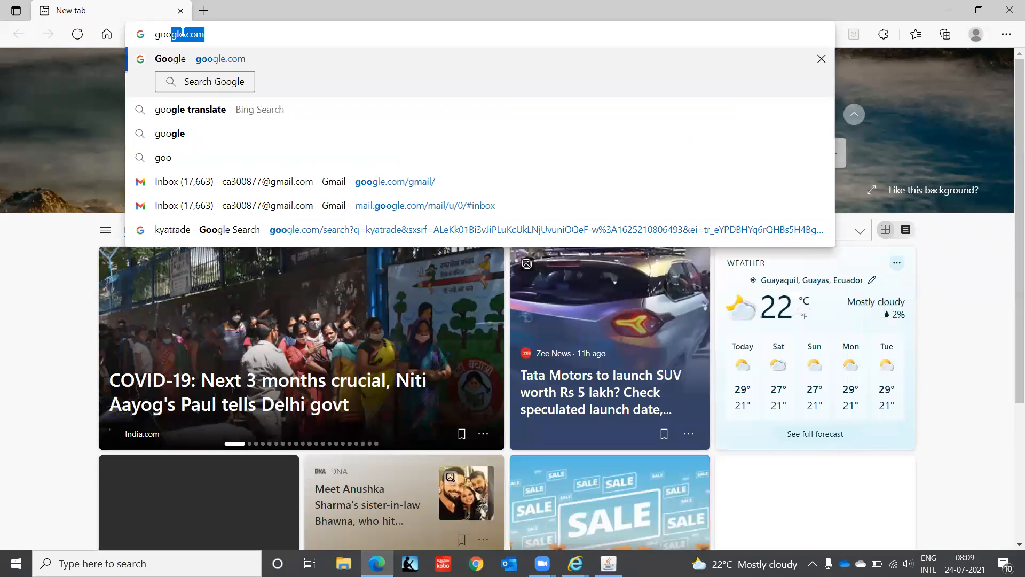
key("Return")
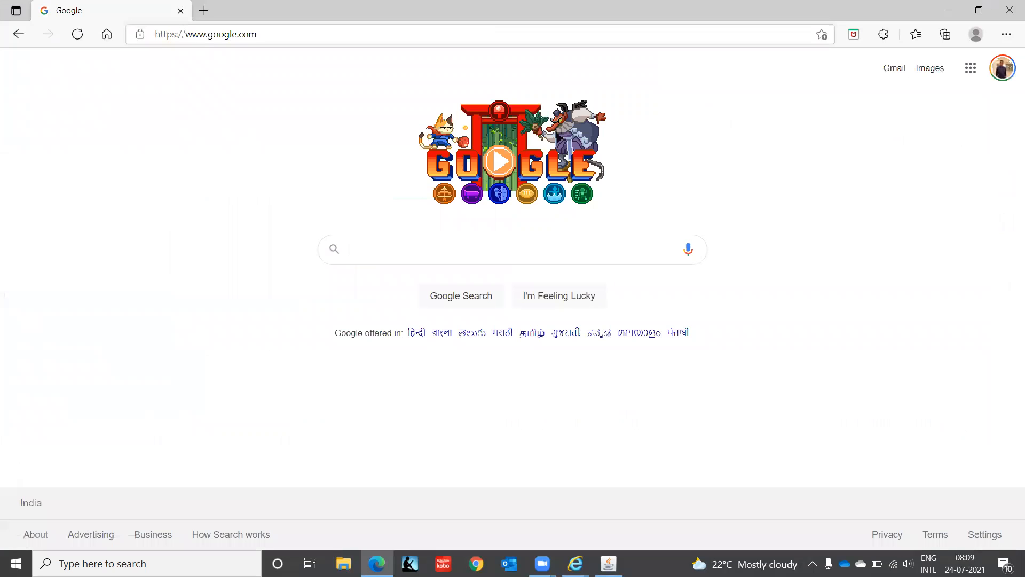
Step: Search Google for 'legal entity not available in bank account setup in oracle apps r12'
type("legal")
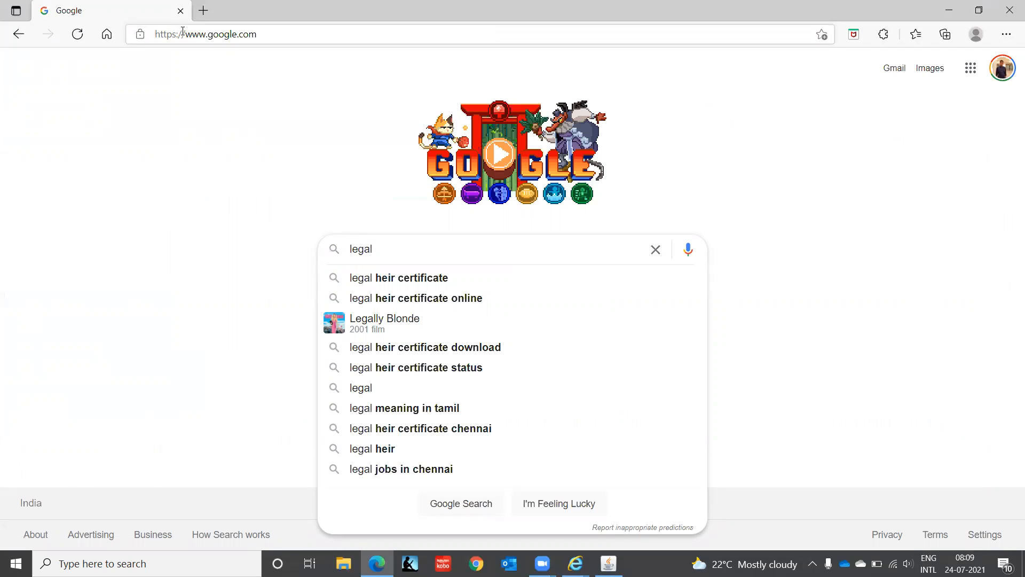
type("entity")
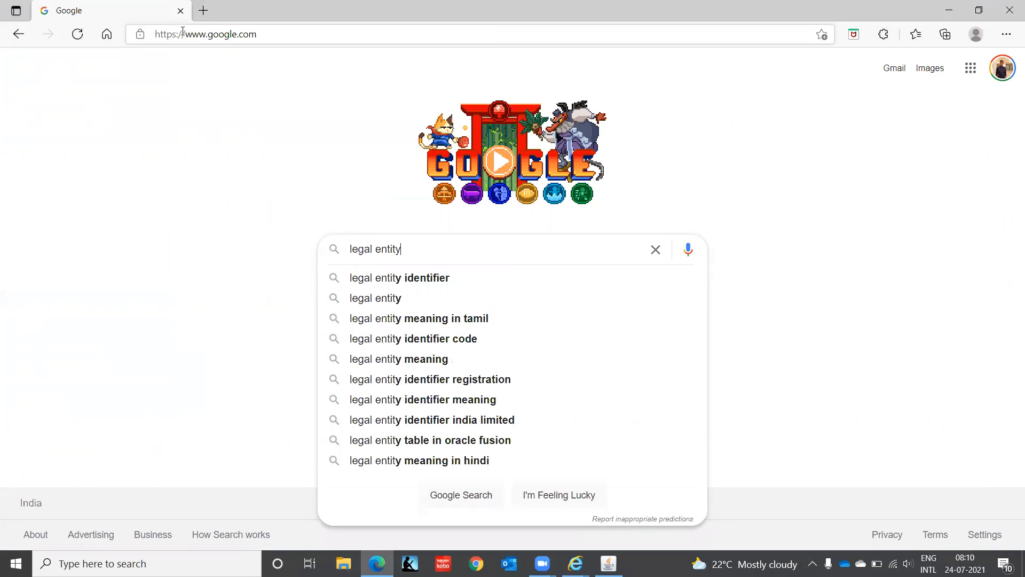
type(" not availab")
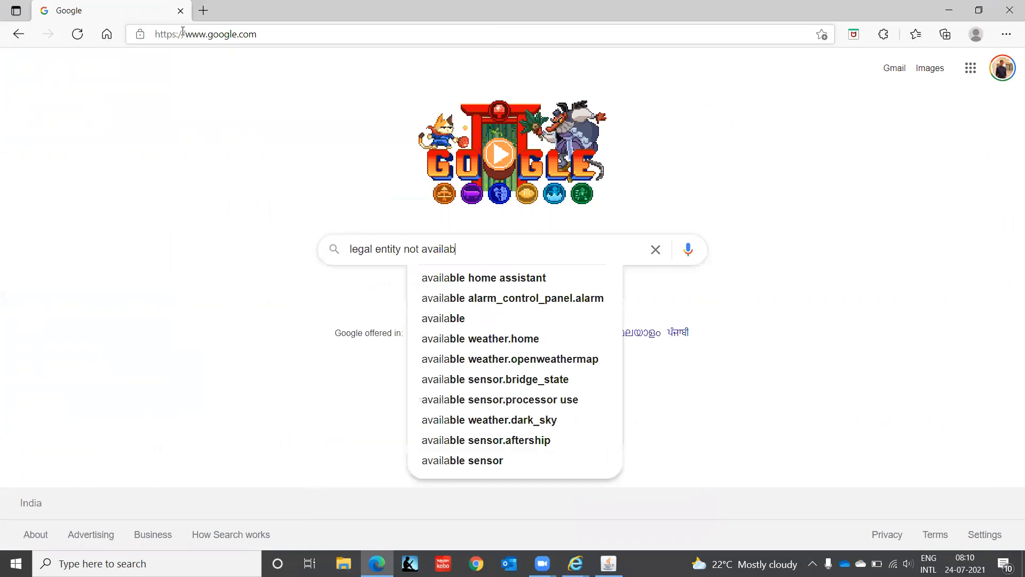
type("le in ban")
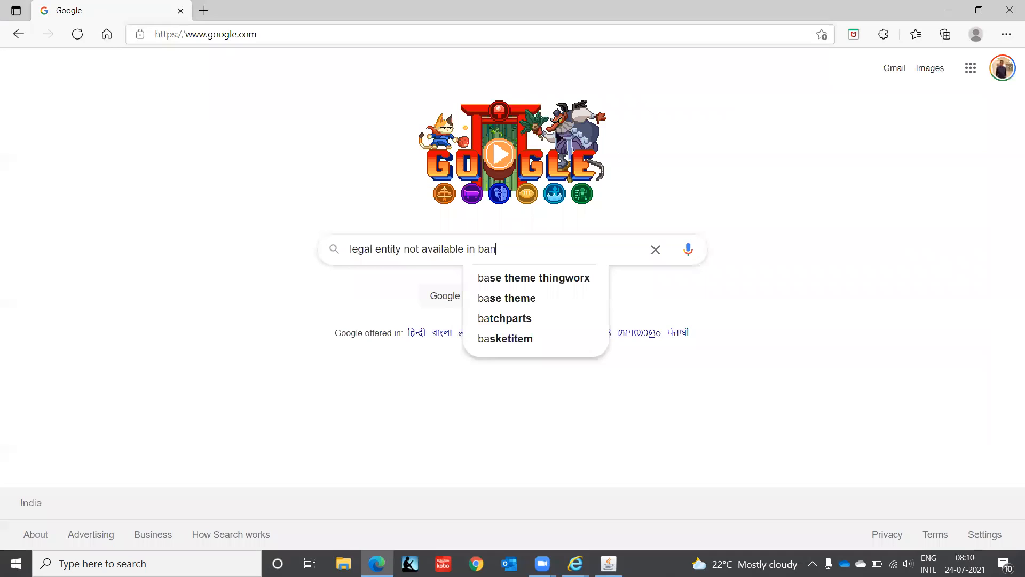
type("k account ")
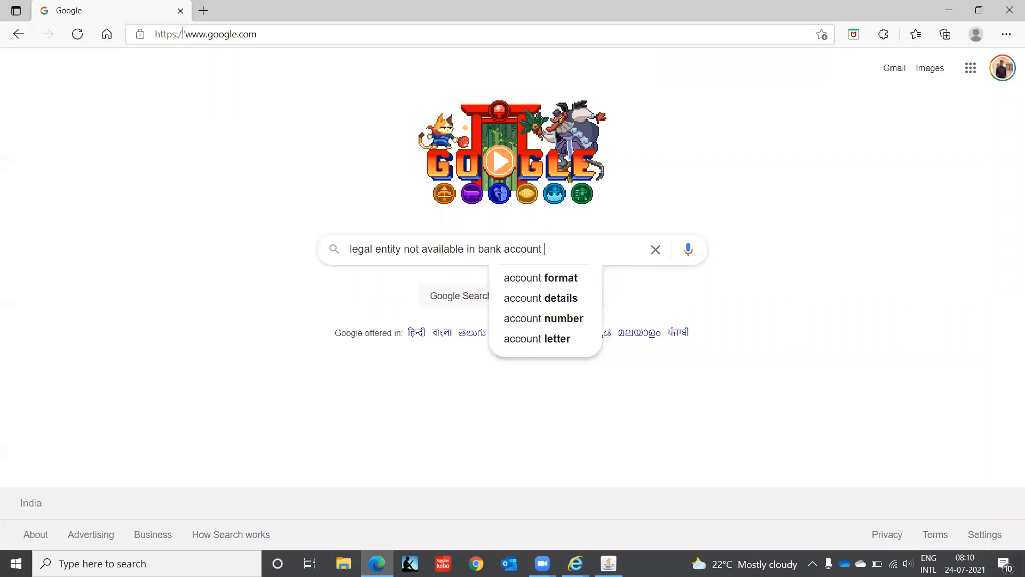
type("setuop")
key("BackSpace")
key("BackSpace")
type("p in o")
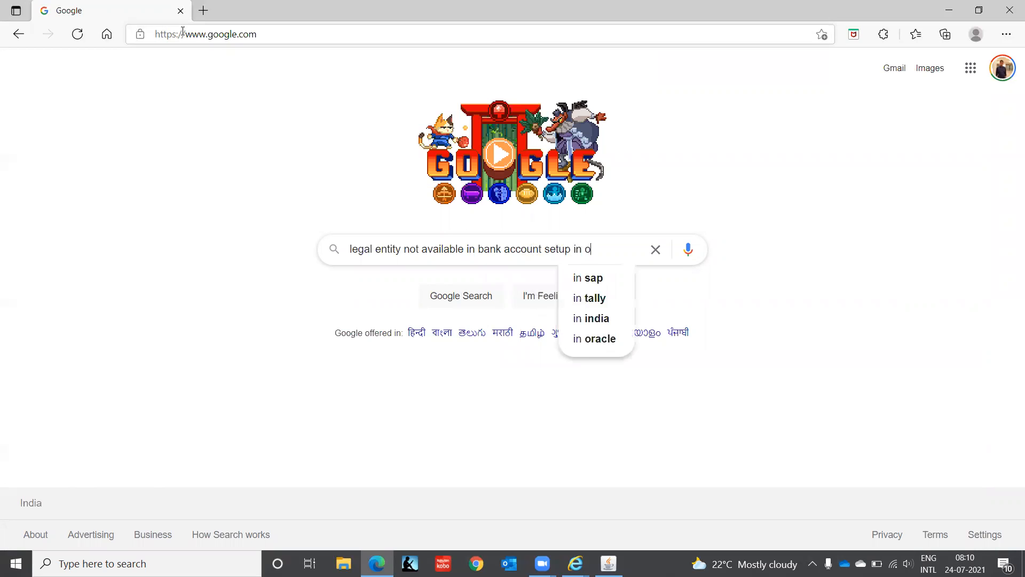
type("racle")
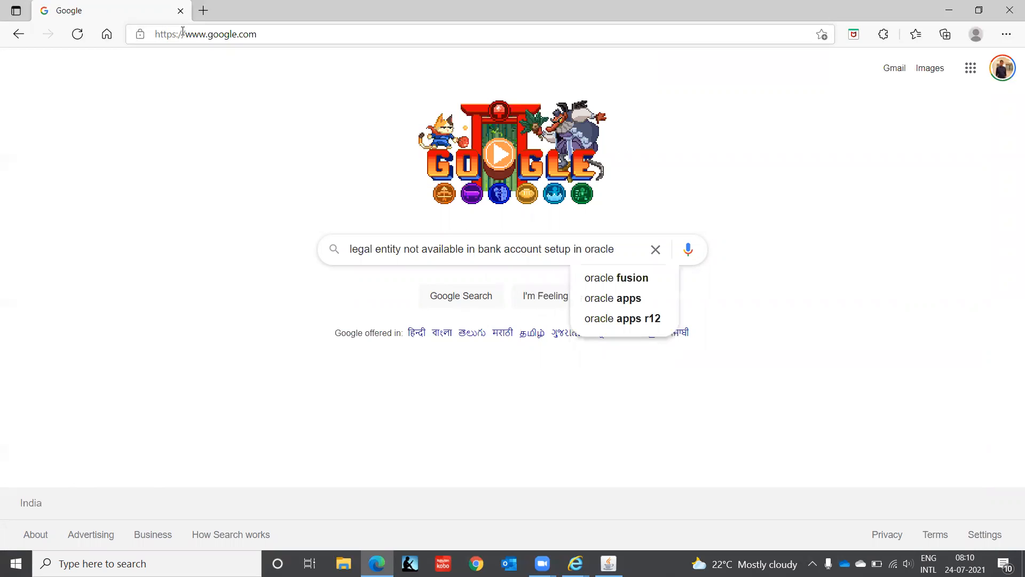
key("Down")
key("Down")
key("Down")
key("Return")
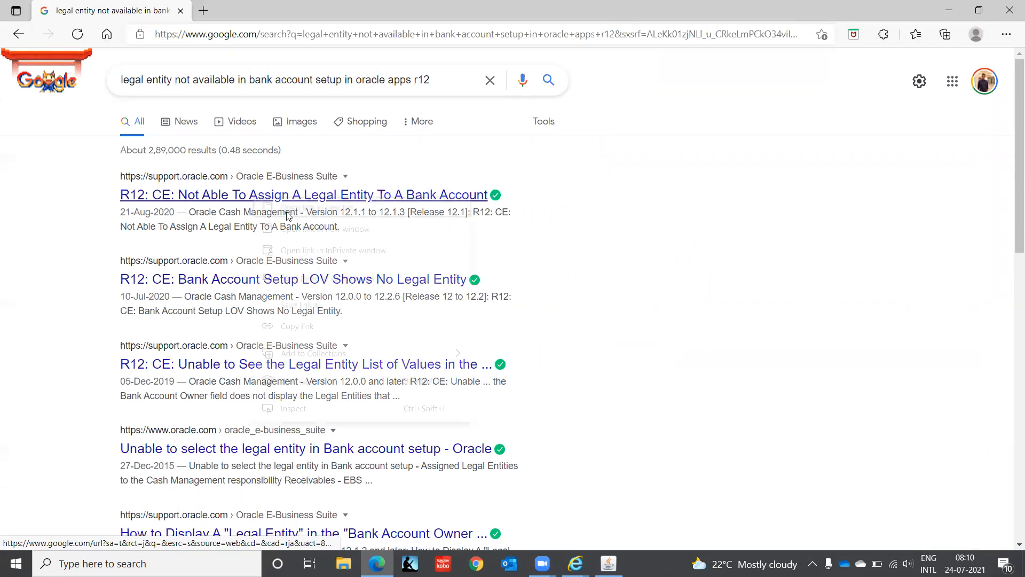
Step: Open the top three Oracle support results in new tabs and view the Not Able To Assign note
right_click(254, 196)
left_click(287, 209)
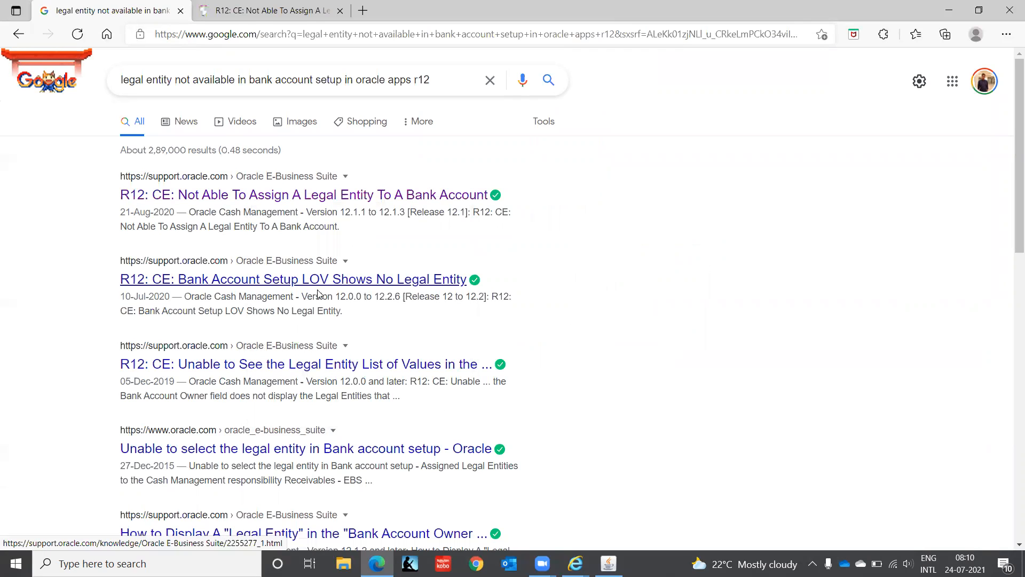
right_click(289, 283)
left_click(319, 293)
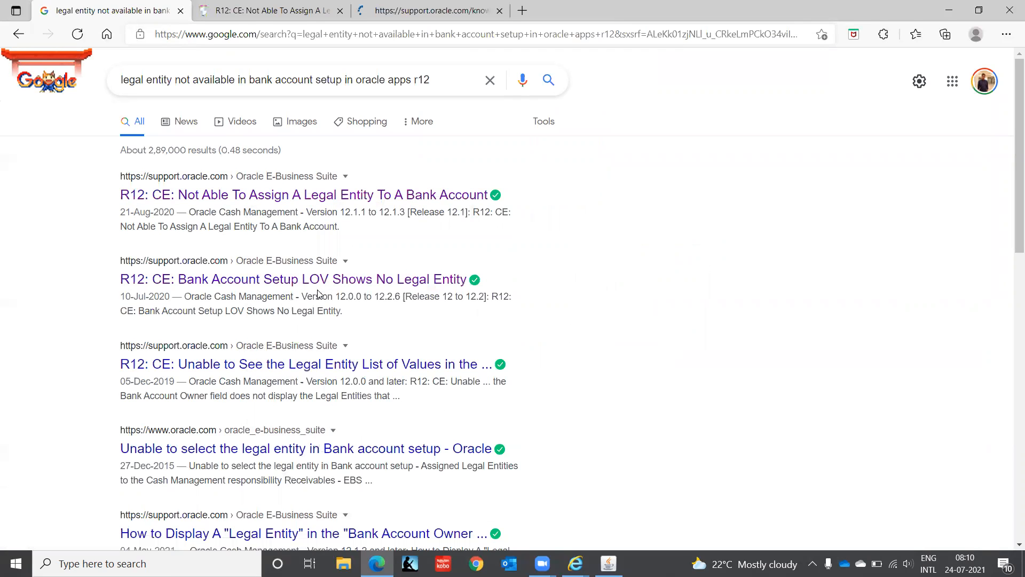
right_click(278, 370)
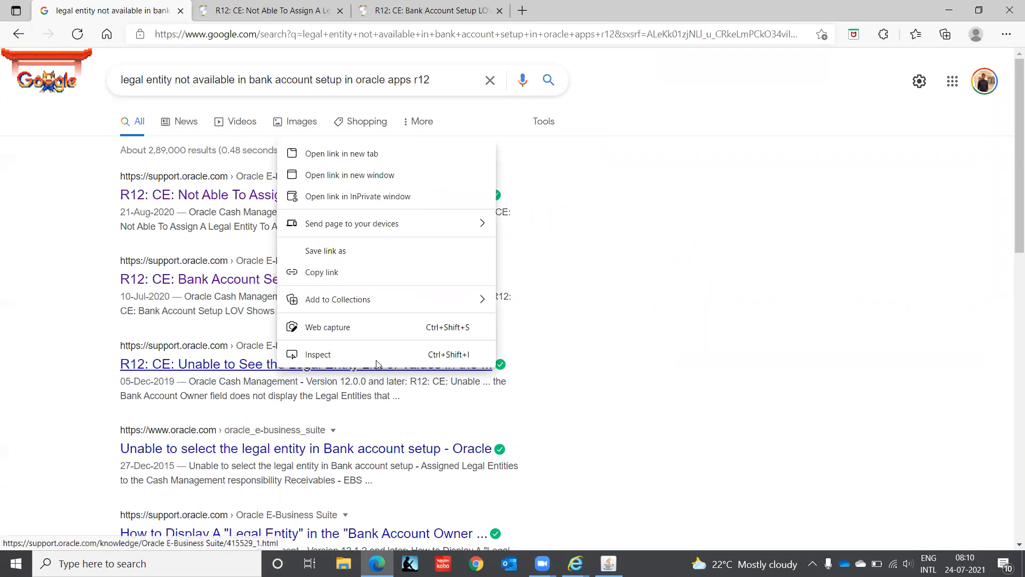
left_click(390, 151)
key("ctrl+Tab")
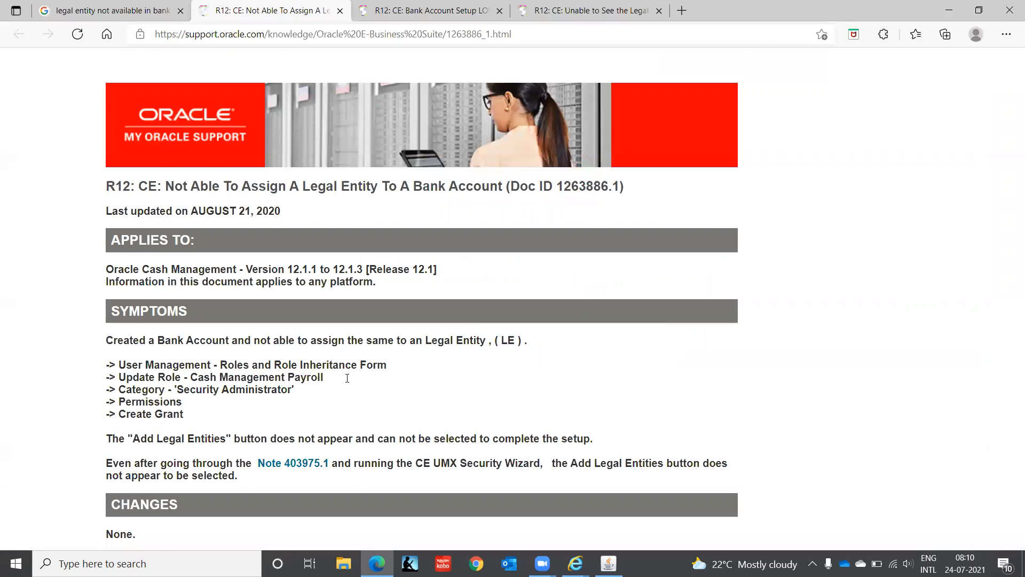
Step: Highlight 'CE UMX Security Wizard' in Doc ID 1263886.1 and compare the other two legal-entity notes
scroll(347, 378, "down", 1)
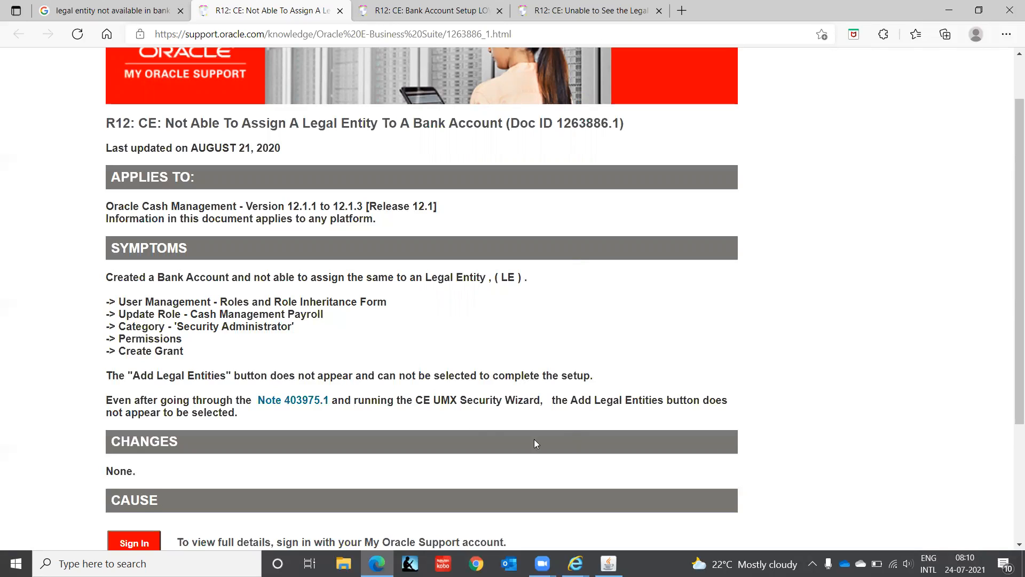
left_click_drag(417, 401, 540, 401)
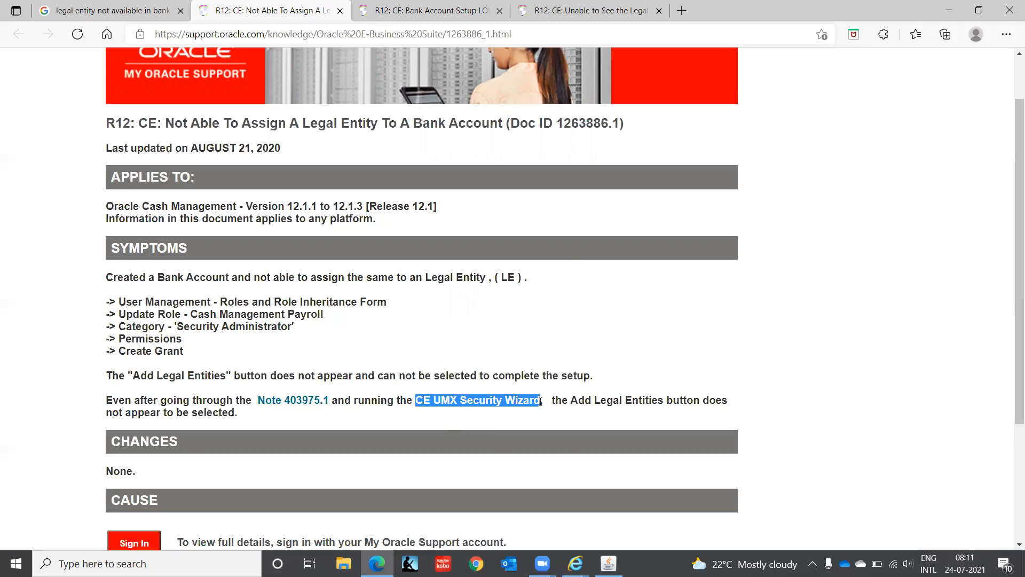
left_click(393, 11)
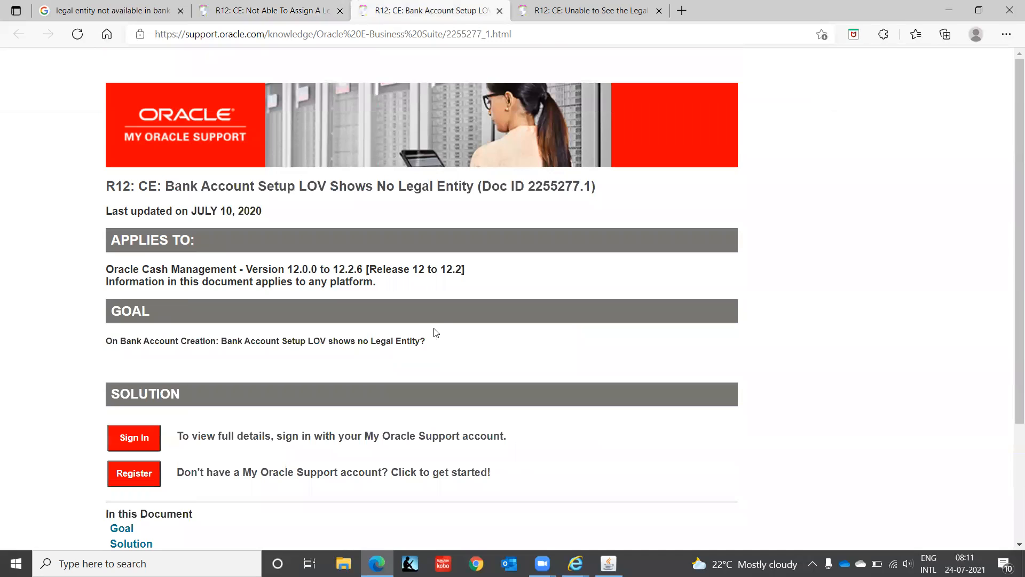
left_click(647, 28)
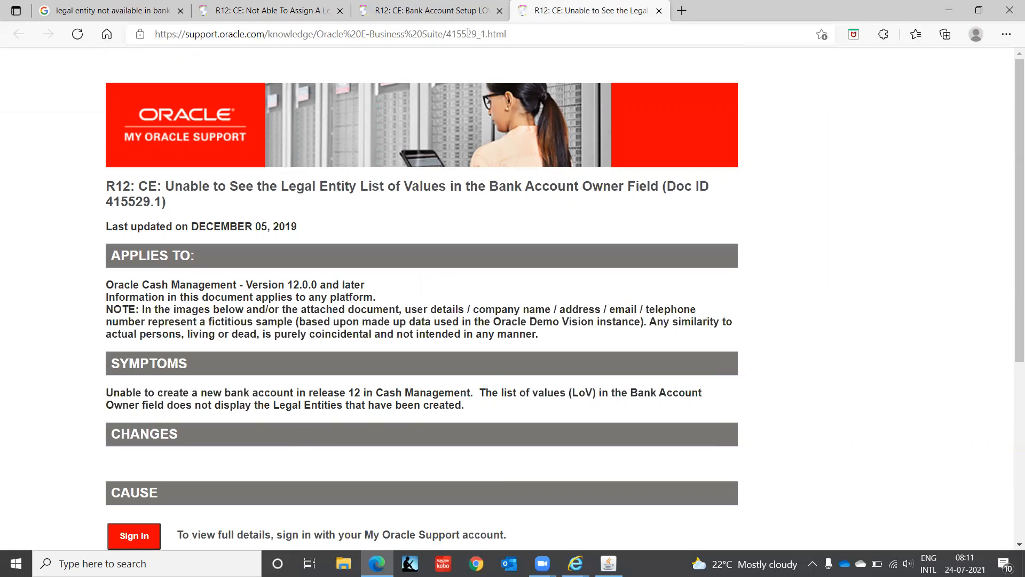
left_click(220, 15)
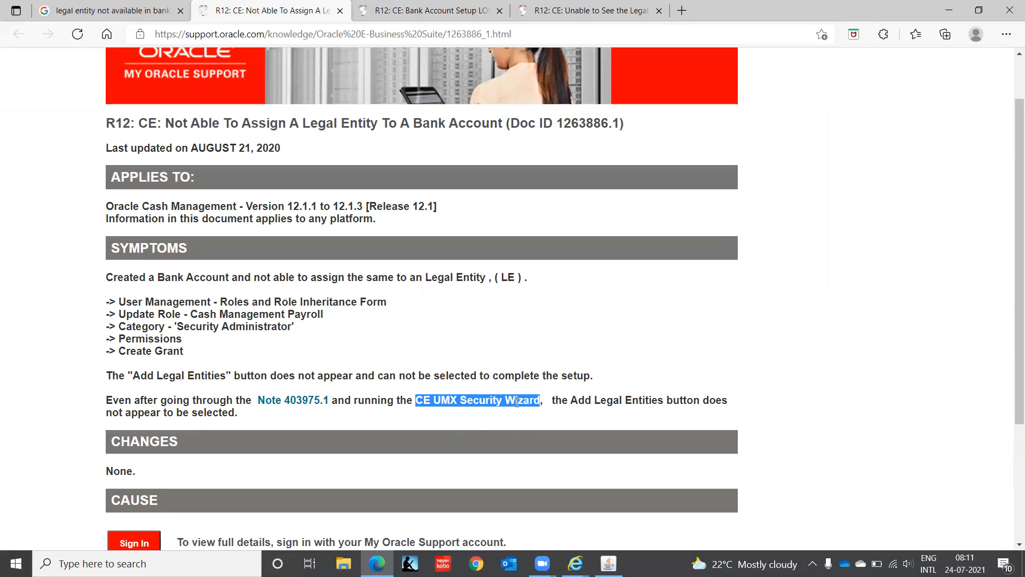
Step: Dismiss the reports list and close the request submission and Find Requests windows
left_click(609, 563)
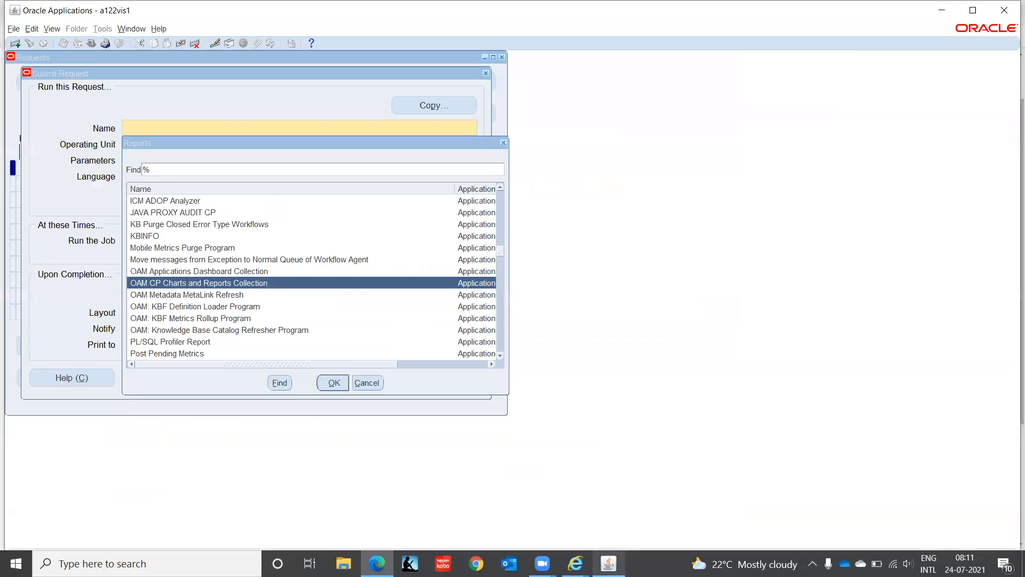
type("c")
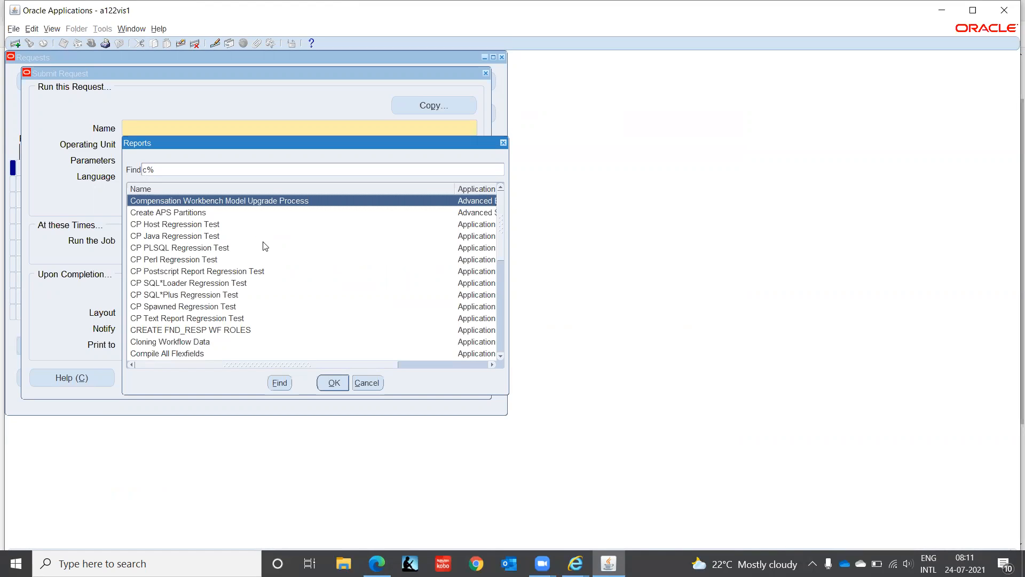
left_click(363, 382)
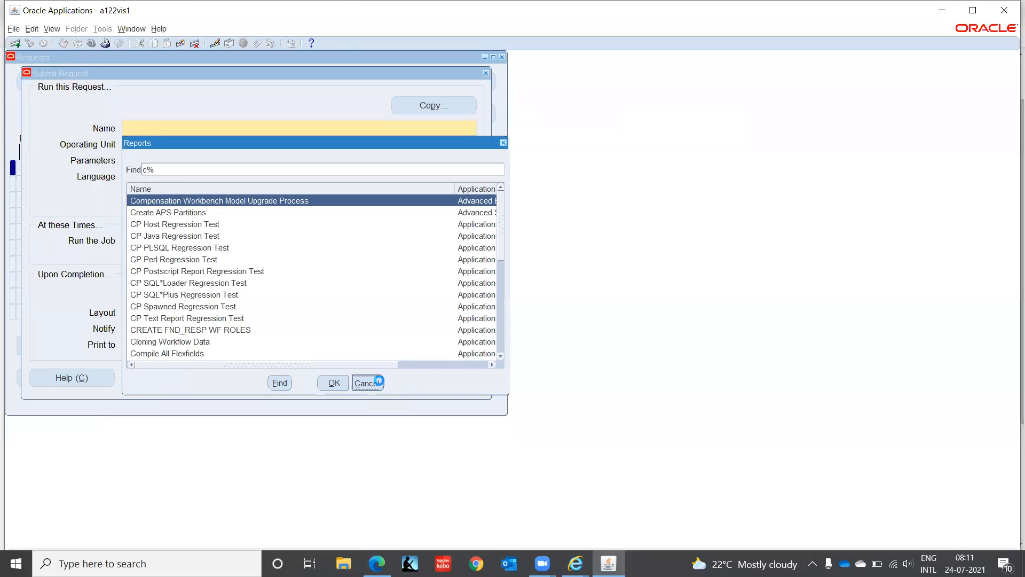
left_click(488, 76)
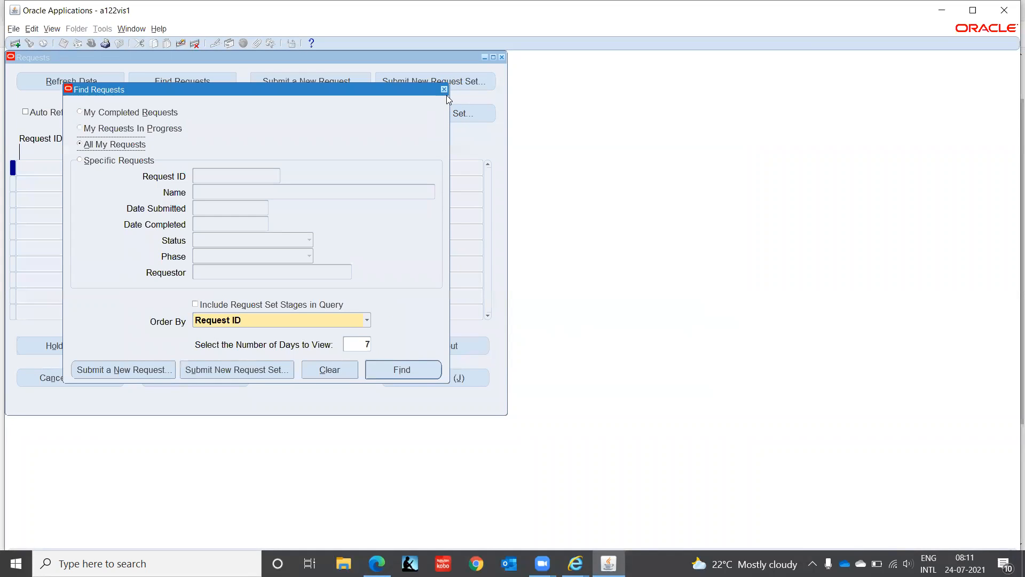
left_click(443, 89)
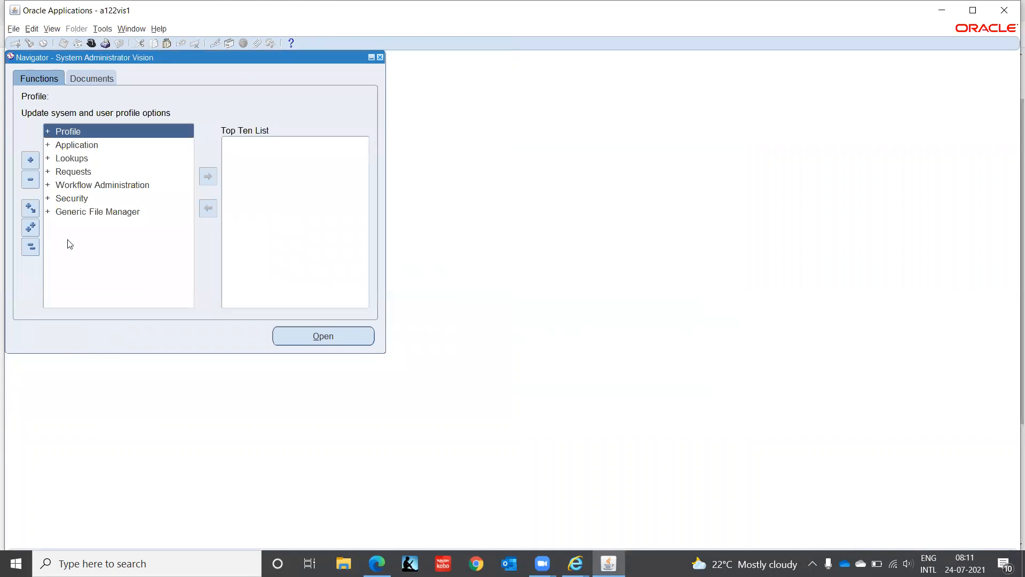
Step: Open a blank Security > Responsibility > Define form, then bring up File Explorer
double_click(63, 197)
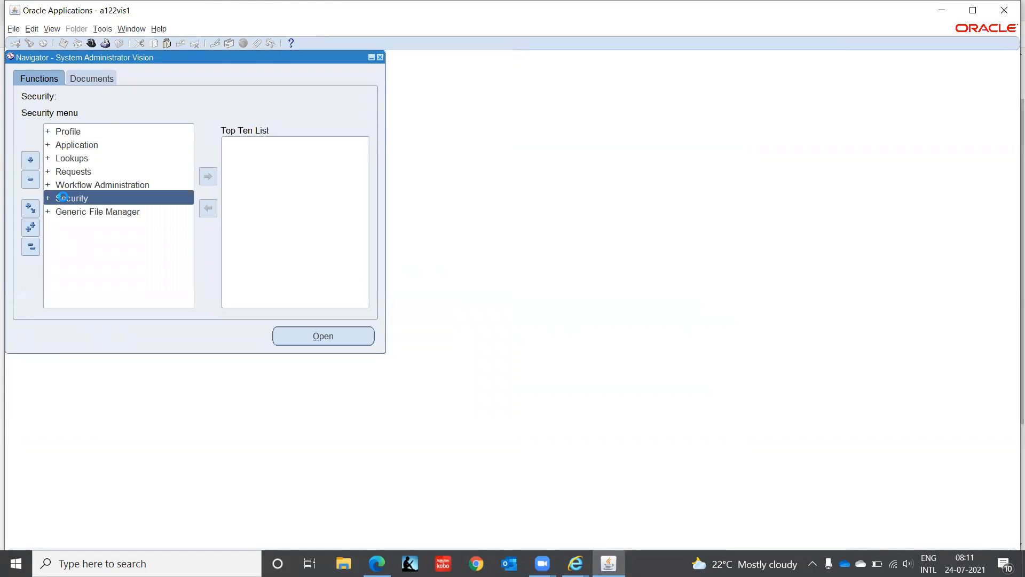
key("Down")
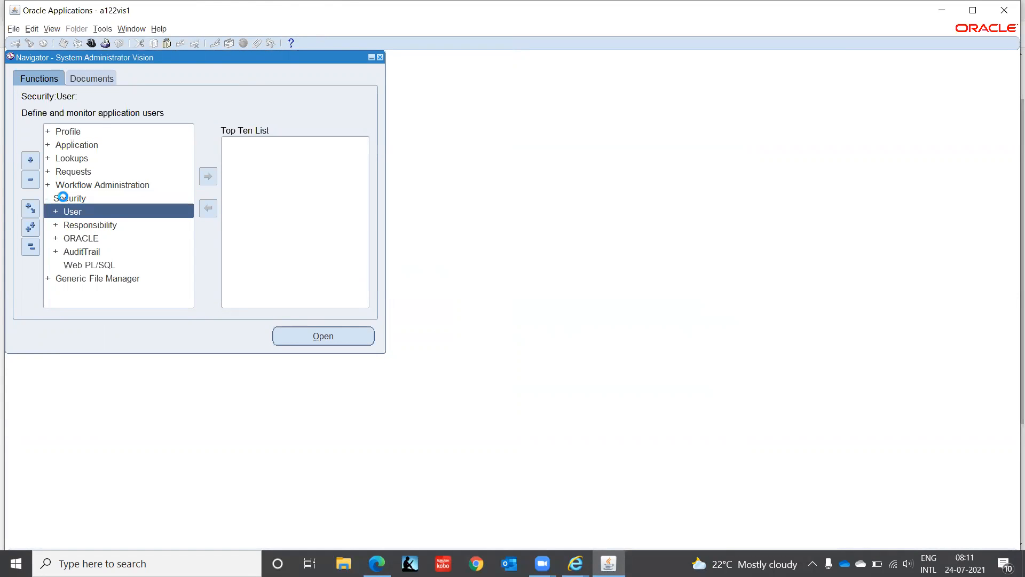
key("Return")
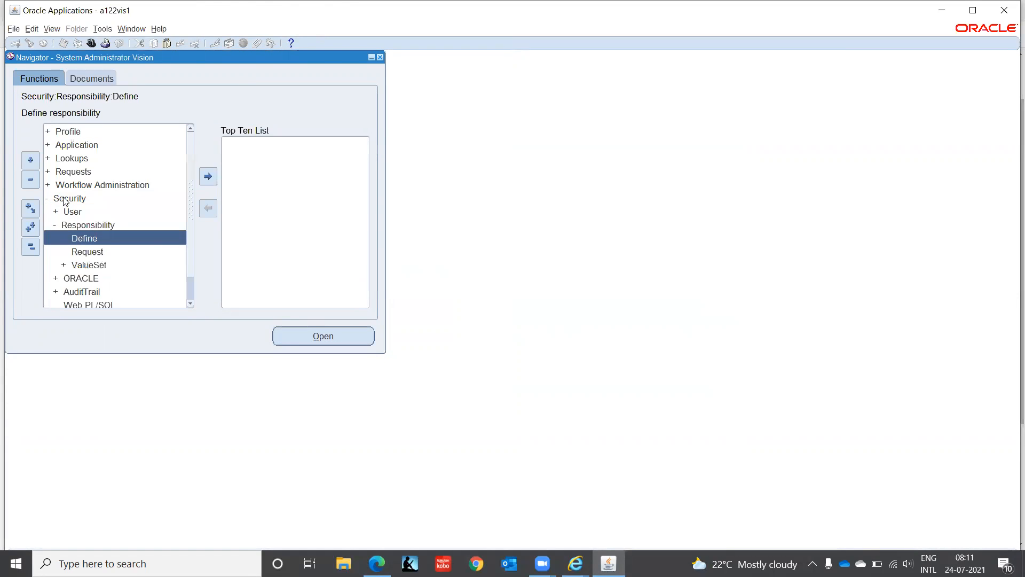
key("Return")
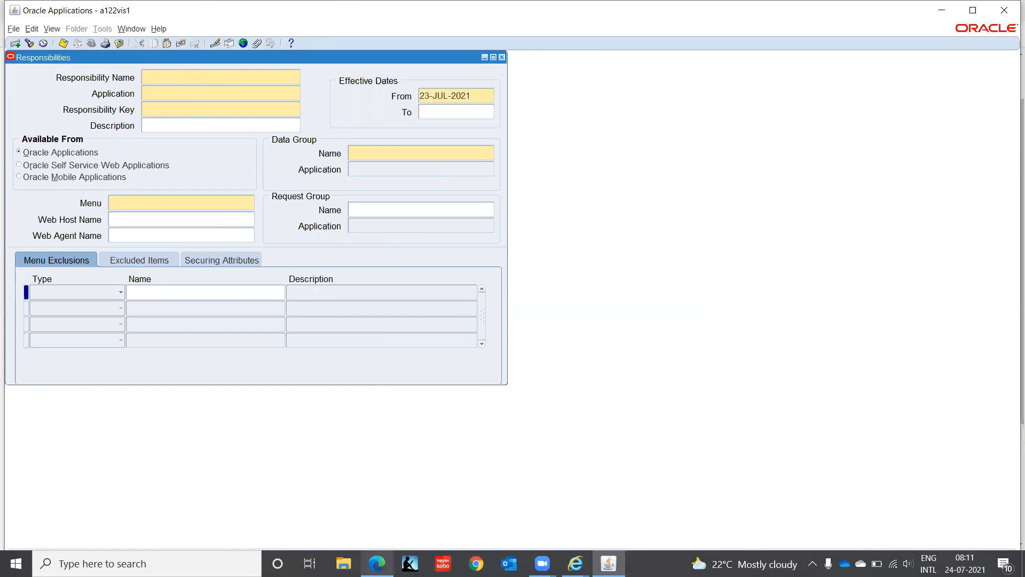
mouse_move(377, 564)
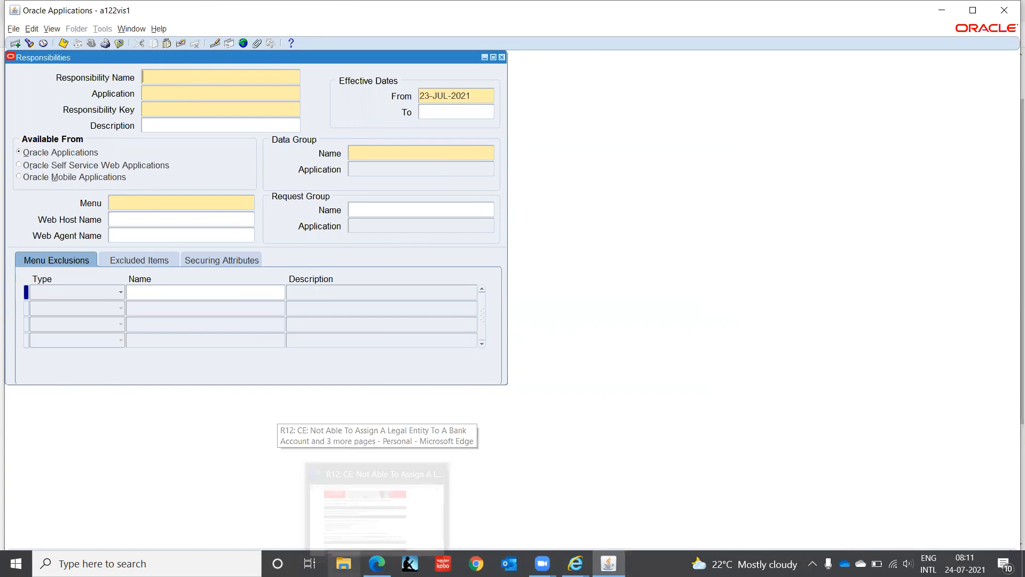
key("super+e")
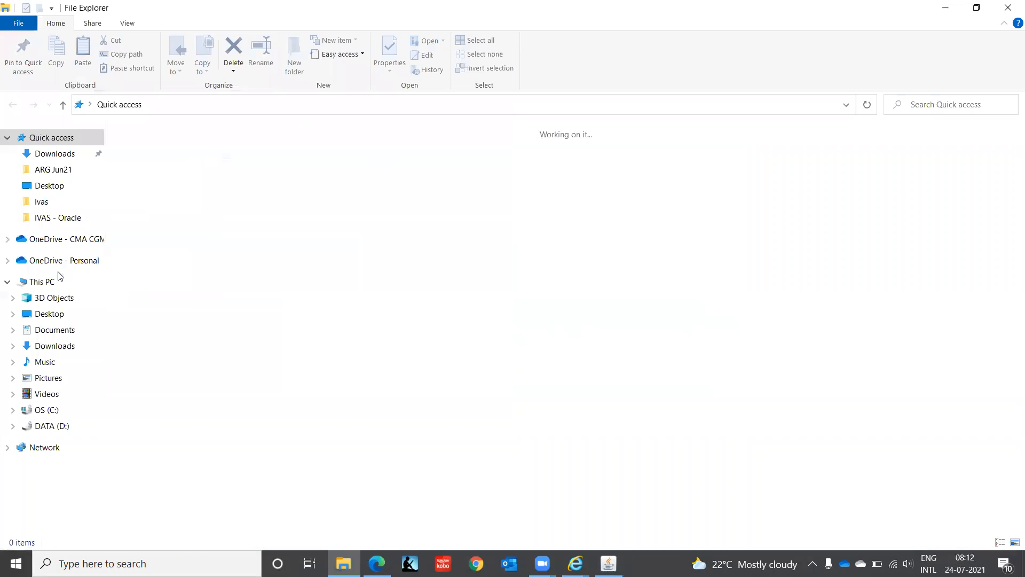
Step: Open Oracle 09112020 from IVAS - Oracle and page up its Responsibilities sheet to the Cash Management screenshot
left_click(54, 219)
double_click(161, 308)
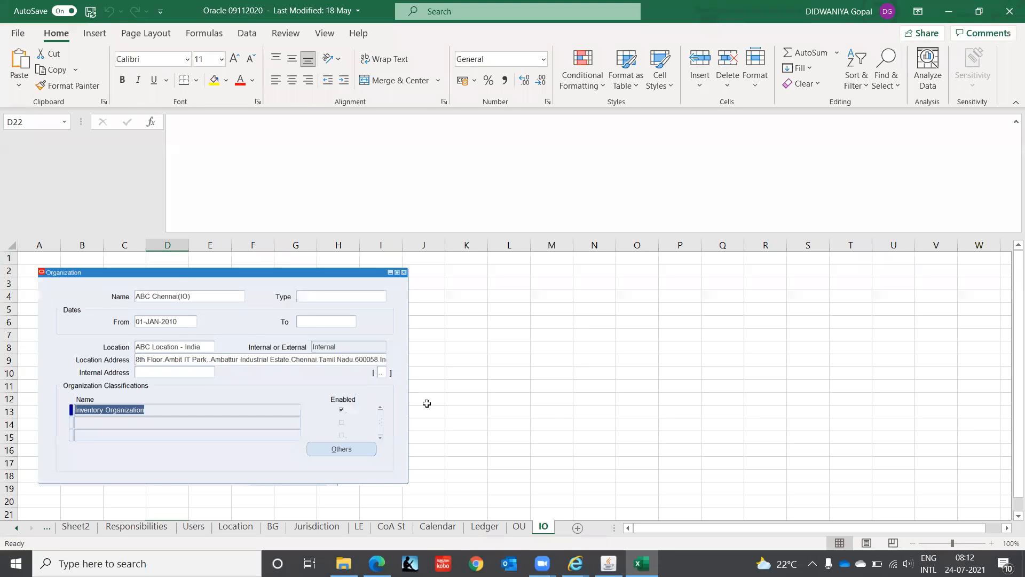
left_click(141, 527)
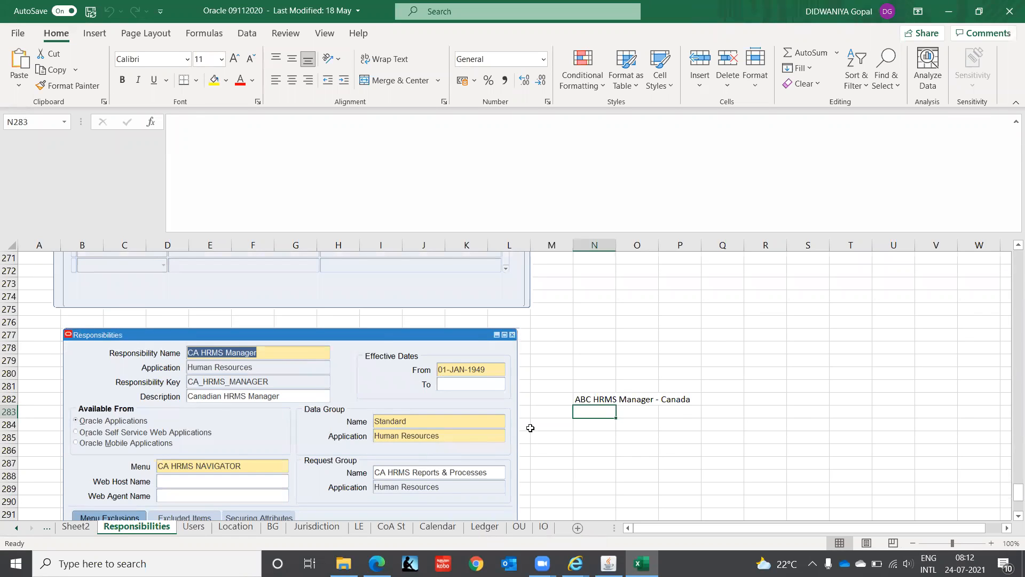
left_click(531, 428)
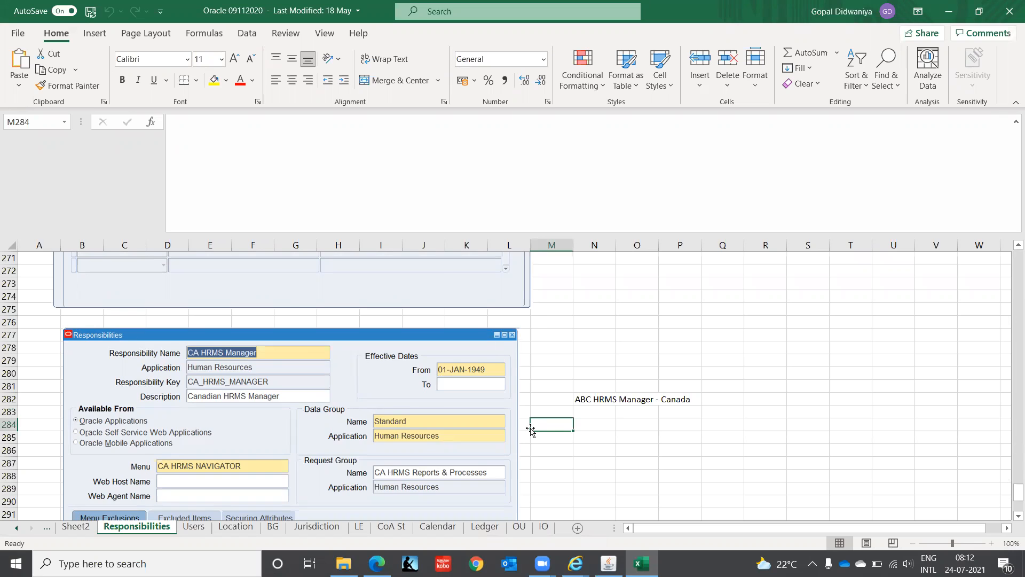
key("Page_Up")
key("Page_Up")
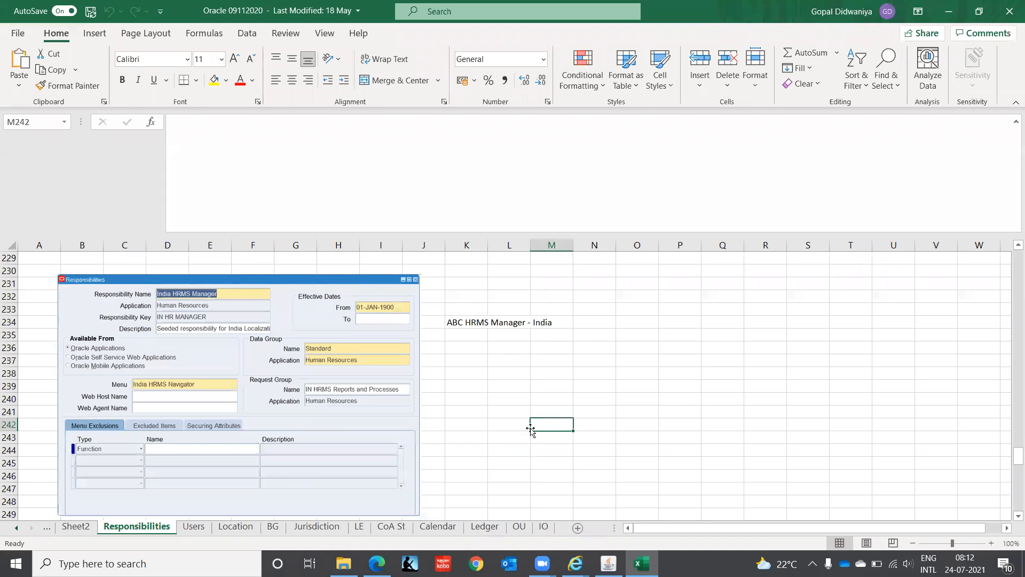
key("Page_Up")
key("Page_Up")
key("Page_Up")
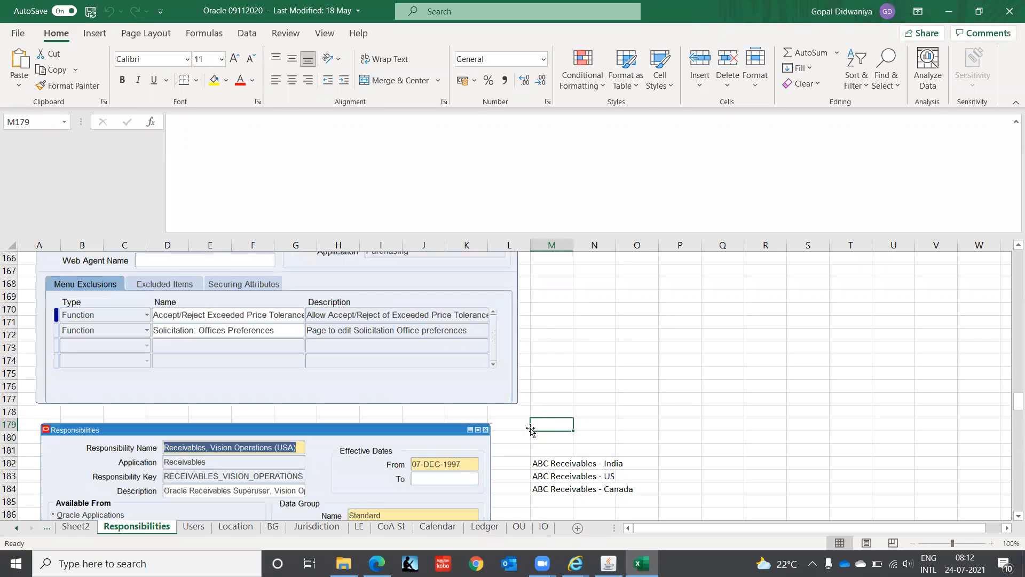
key("Page_Up")
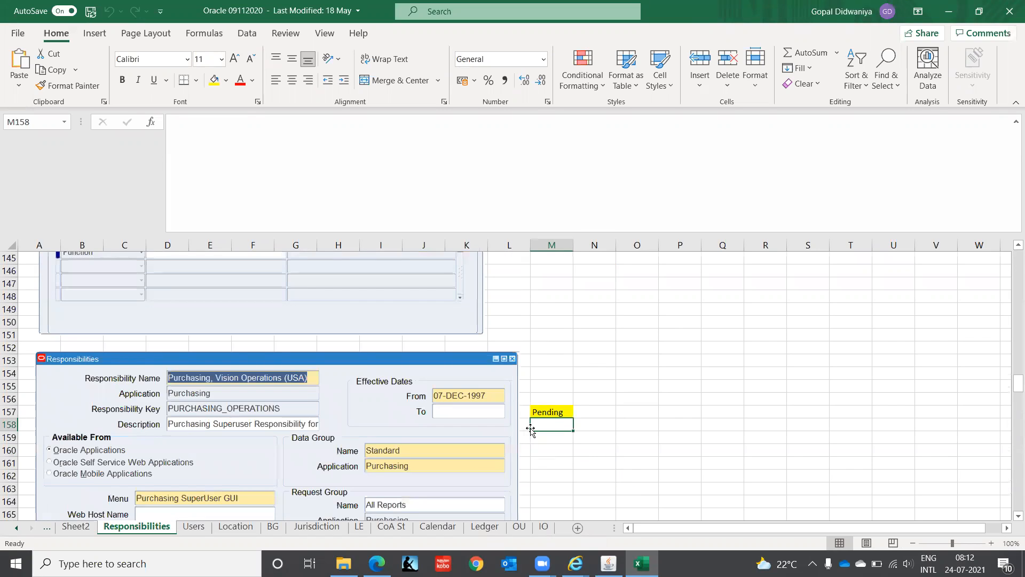
key("Page_Up")
key("Page_Up")
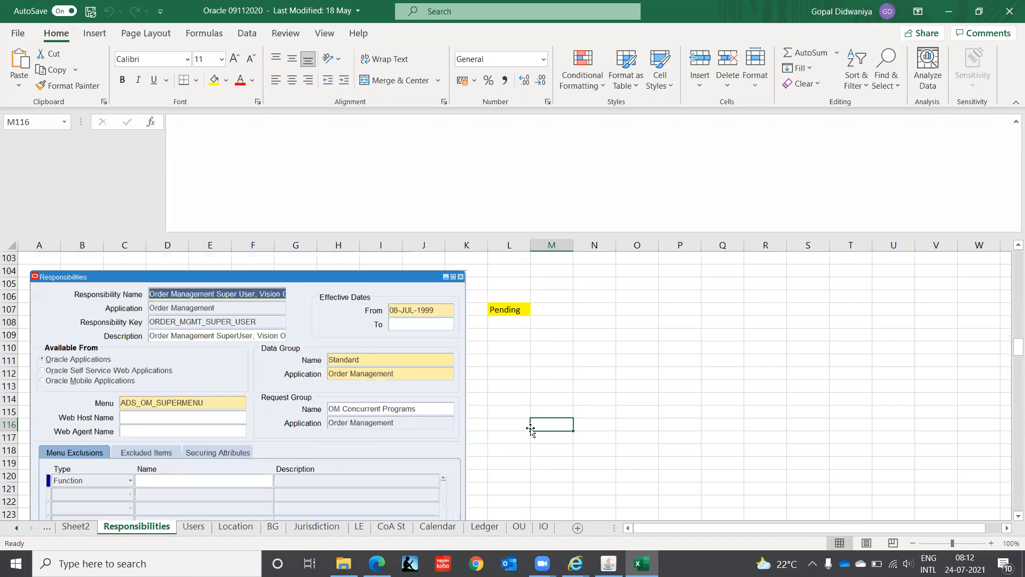
key("Page_Up")
key("Page_Up")
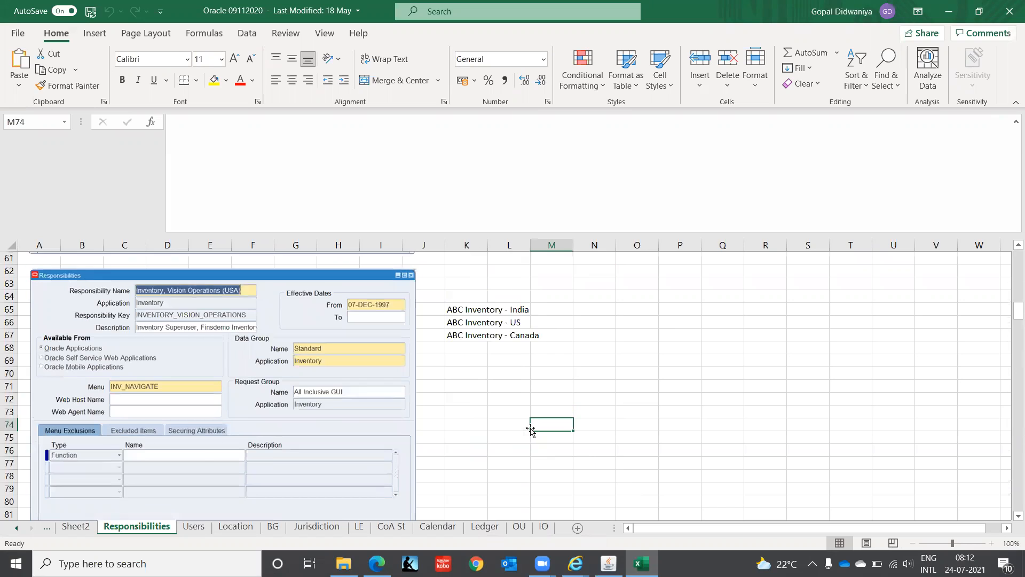
key("Page_Up")
key("Page_Up")
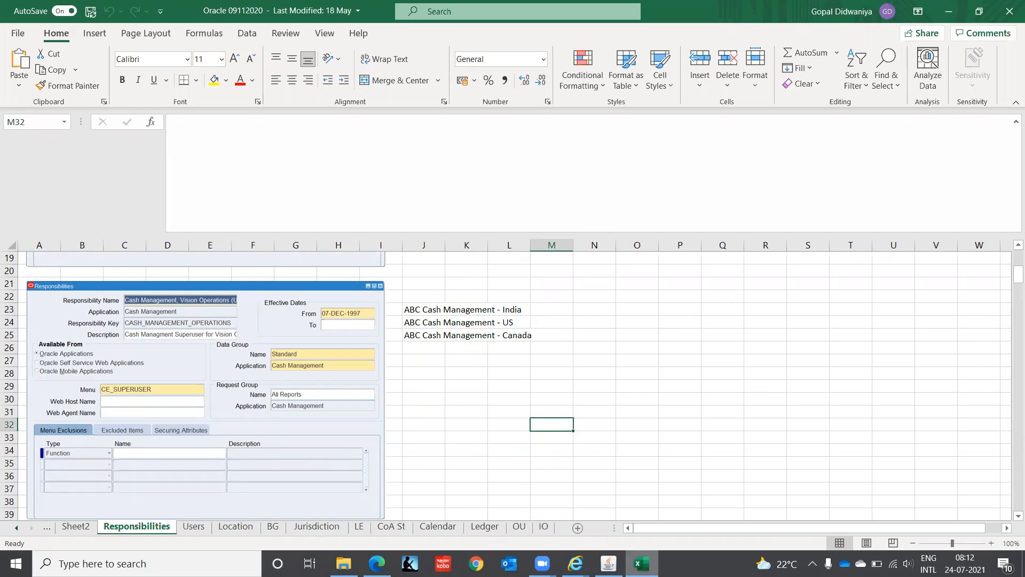
Step: Enter responsibility Cash Management, IT INDIA, application Cash Management, key CASH_MANAGEMENT_IT_INDIA, from 01-JAN-2000
left_click(608, 563)
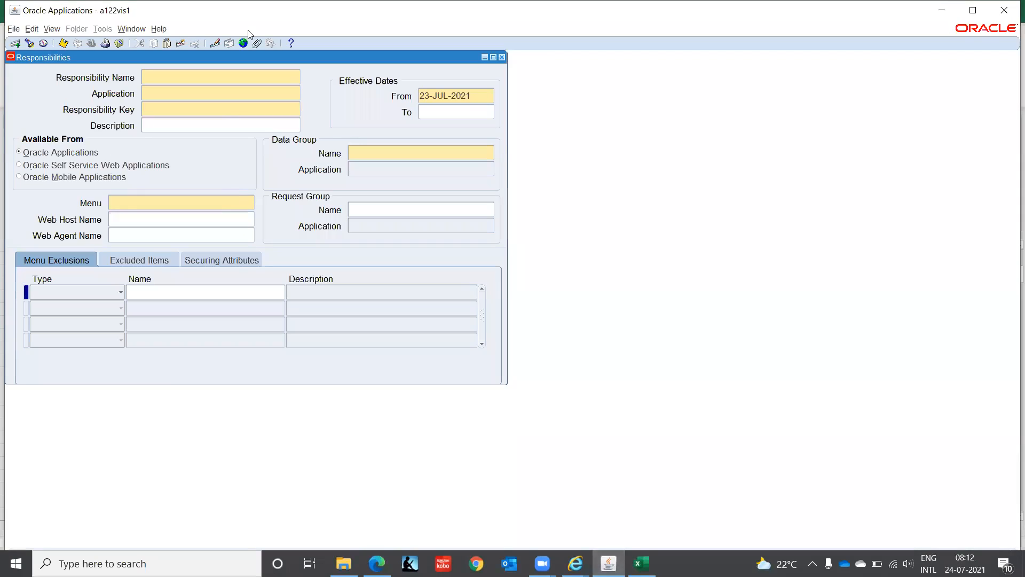
type("Cash Management, IT INDIA")
key("Tab")
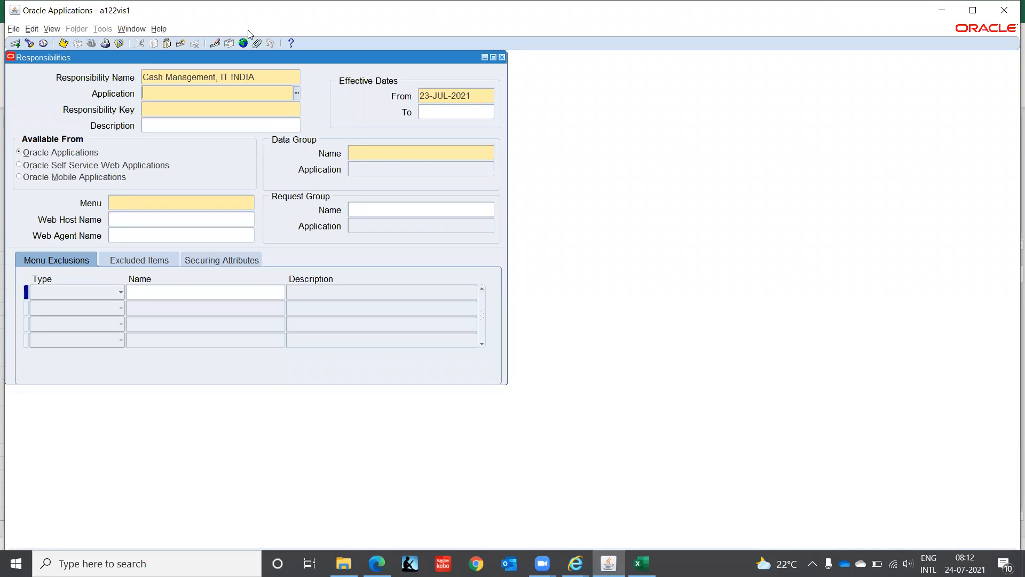
type("Cash")
key("Tab")
type("CASH_MANAGEMENT_IT")
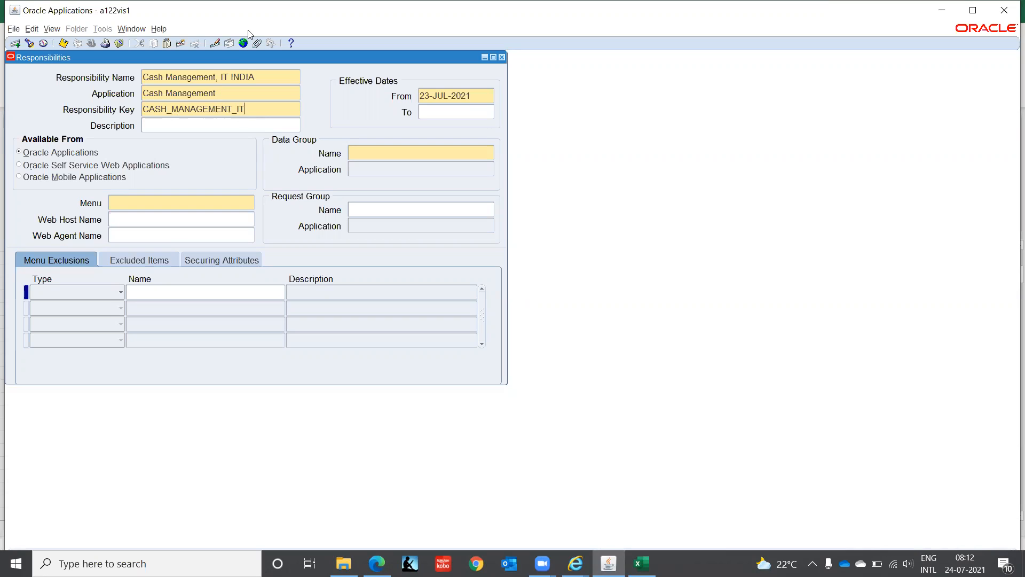
type("_INDIA")
key("Tab")
type("01JAN2000")
key("Tab")
Step: Set the data group to Standard with application Cash Management, checking the reference workbook
left_click(373, 151)
key("alt+Tab")
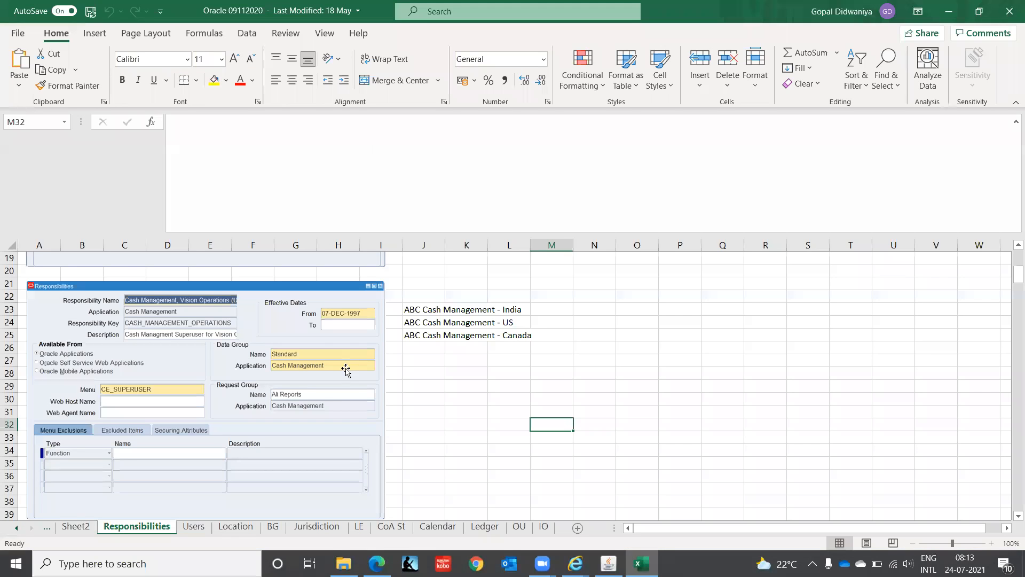
key("alt+Tab")
type("stand")
key("Tab")
type("cash")
key("Tab")
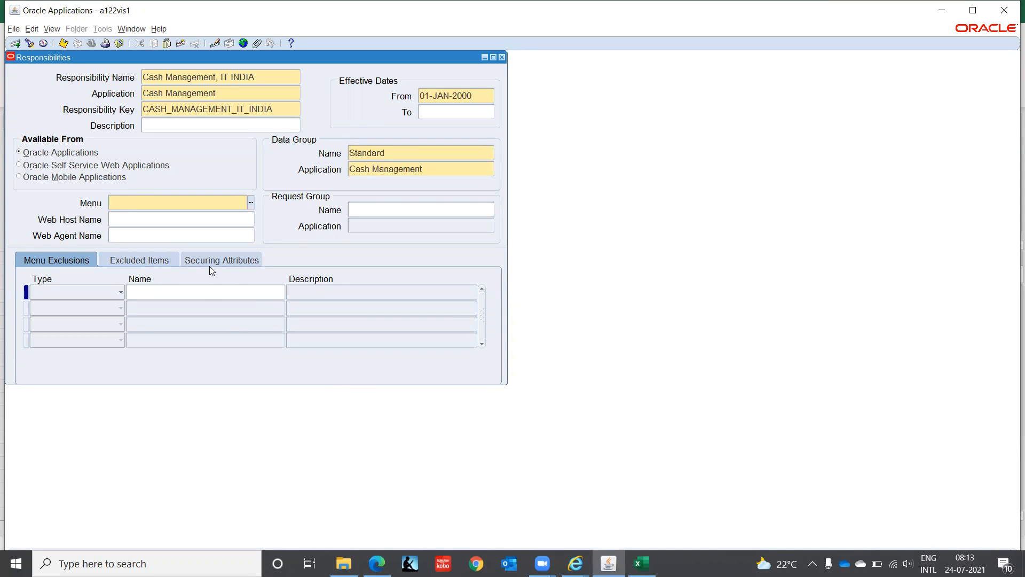
key("alt+Tab")
key("alt+Tab")
Step: Set the responsibility's menu to CE_SUPERUSER
type("ce_sup")
key("Tab")
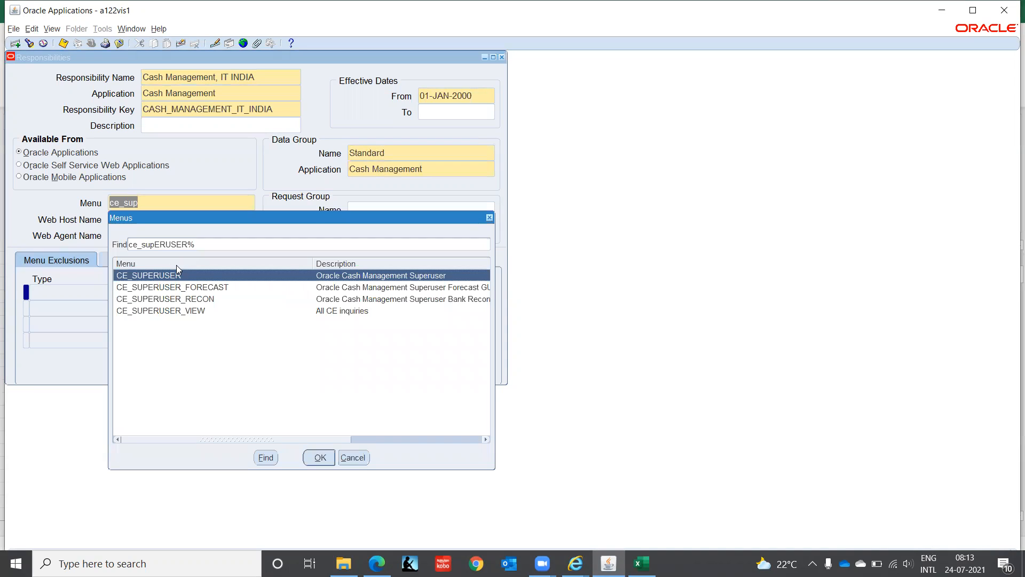
key("Return")
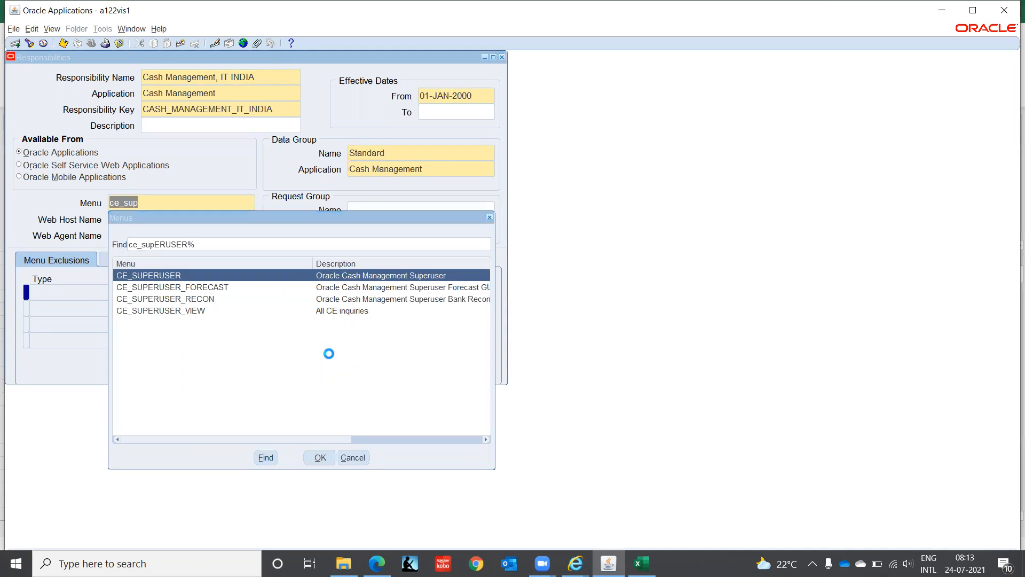
Step: Choose the All Reports request group for Cash Management and close the Responsibilities form
left_click(380, 213)
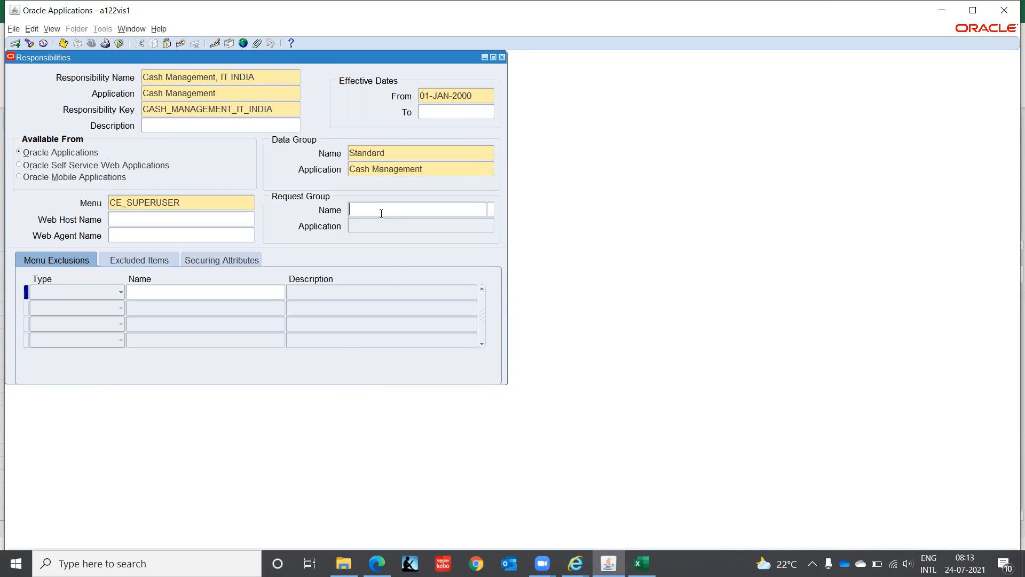
key("alt+Tab")
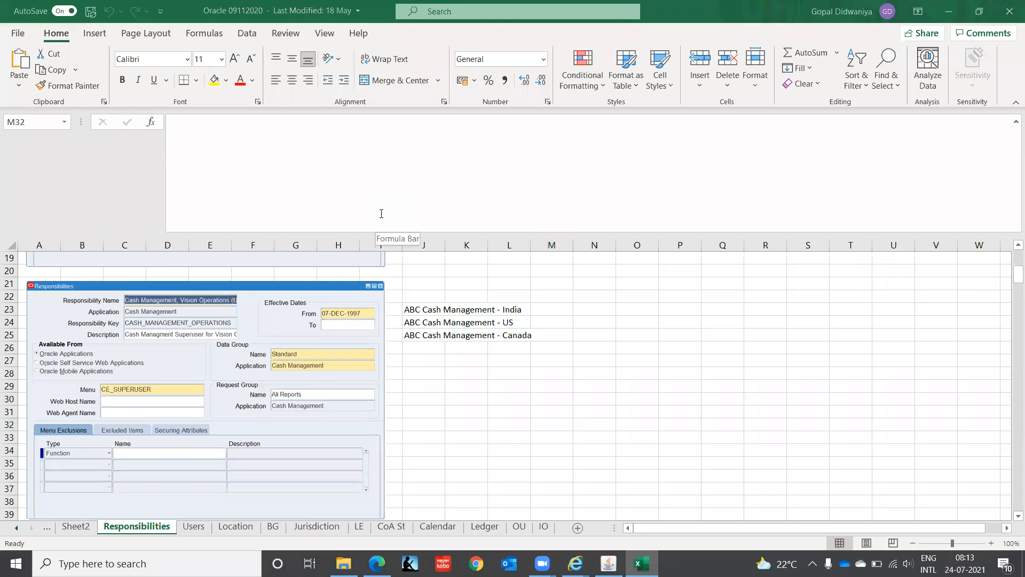
key("alt+Tab")
type("all repo")
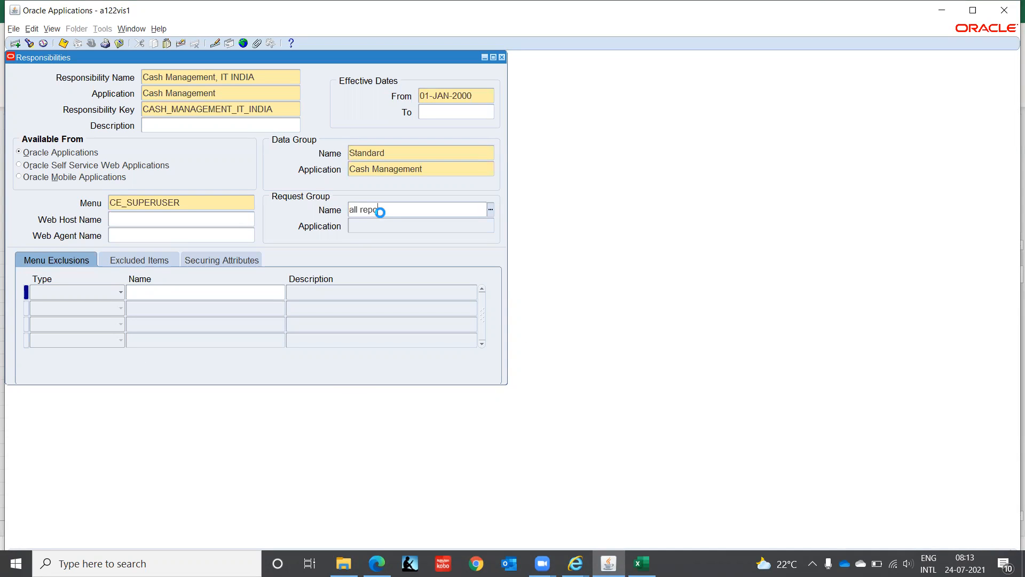
key("Tab")
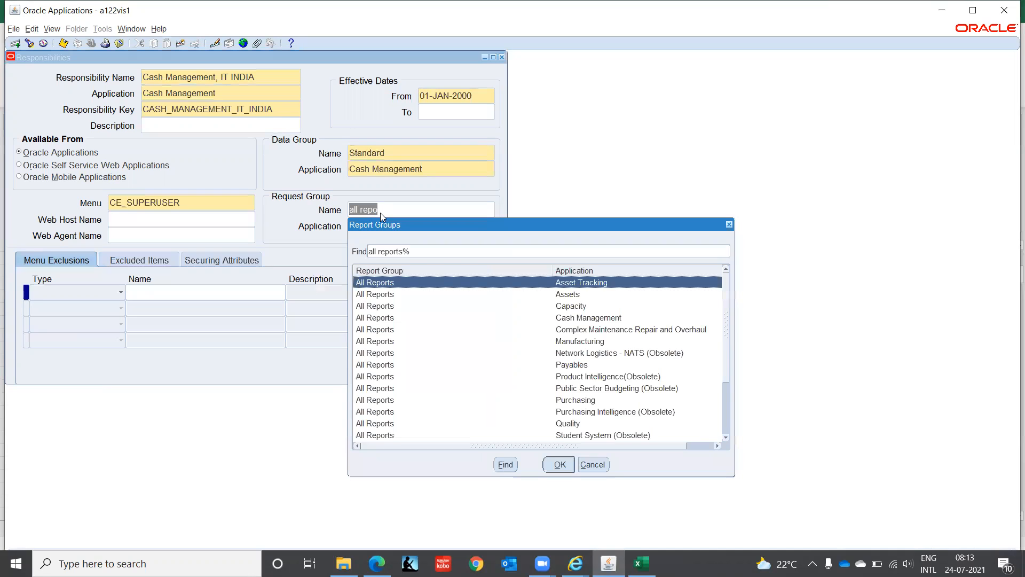
key("Down")
key("Down")
key("Down")
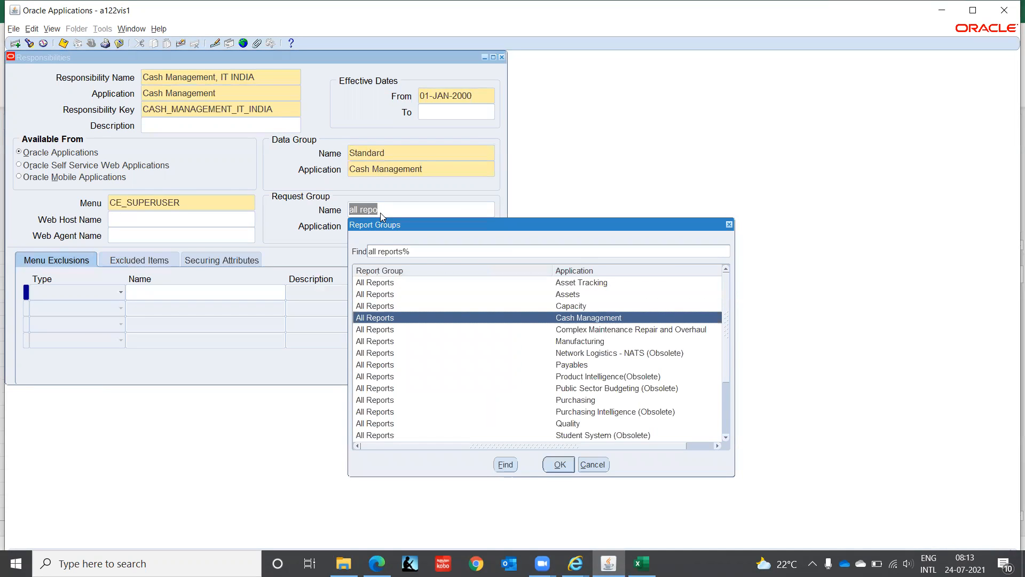
key("Return")
key("Tab")
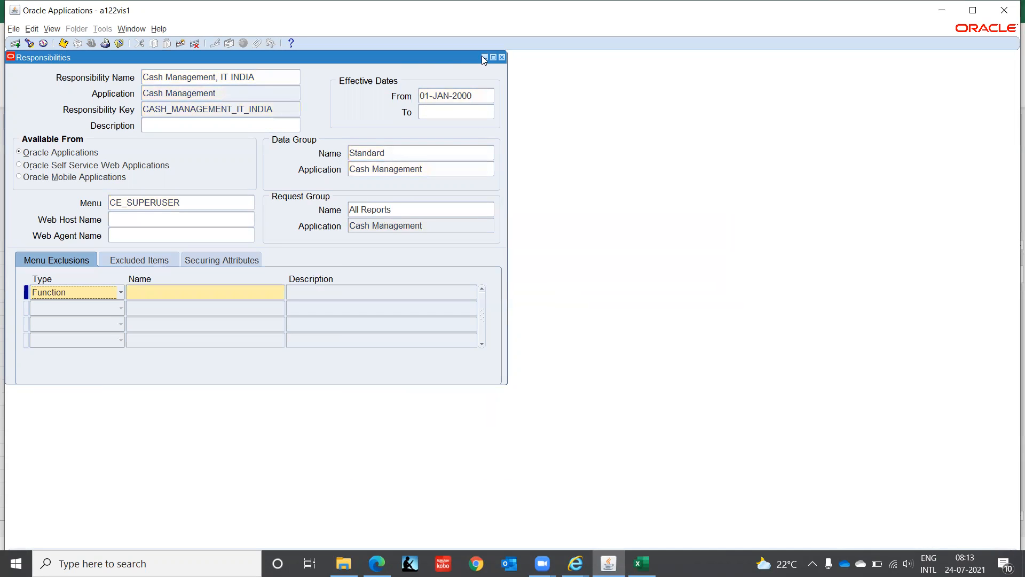
left_click(501, 57)
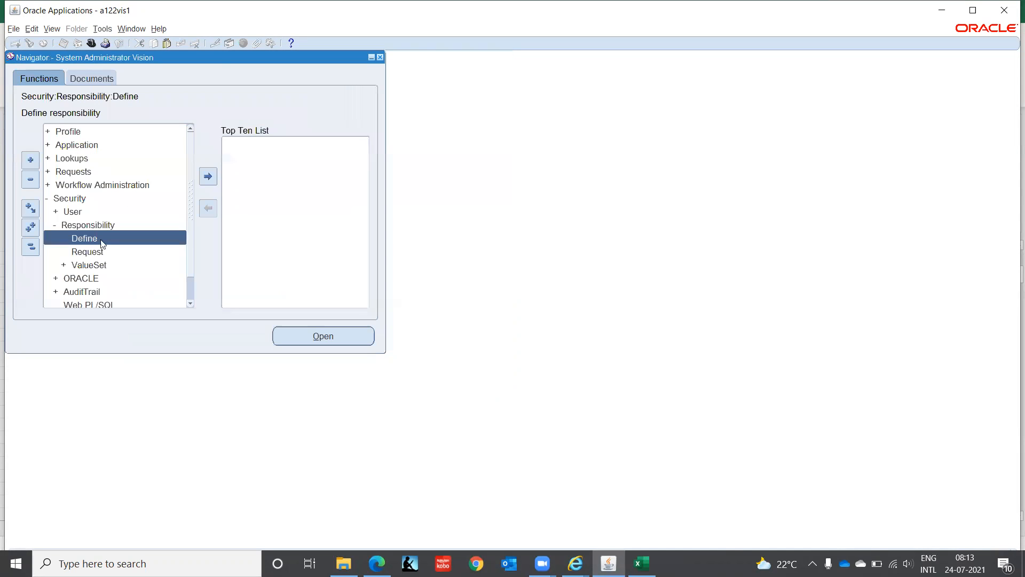
Step: Query the target user's record in the Users form and dismiss the end-date error
left_click(80, 213)
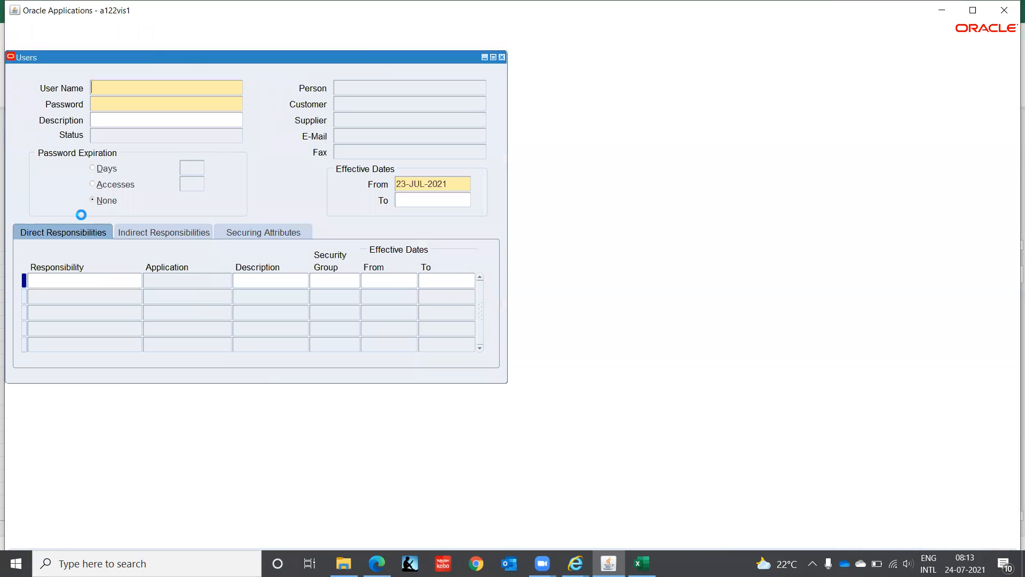
key("F11")
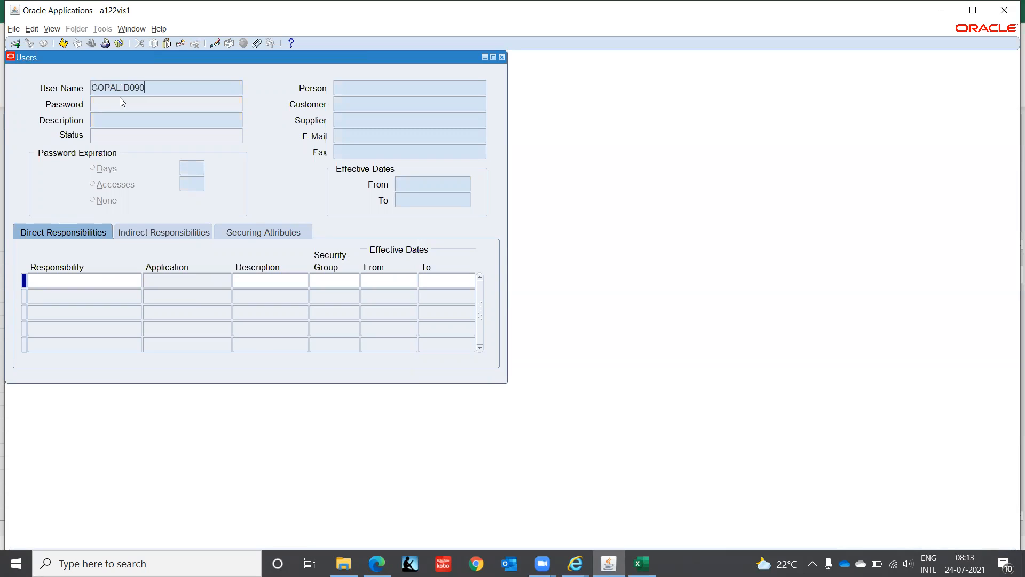
key("ctrl+F11")
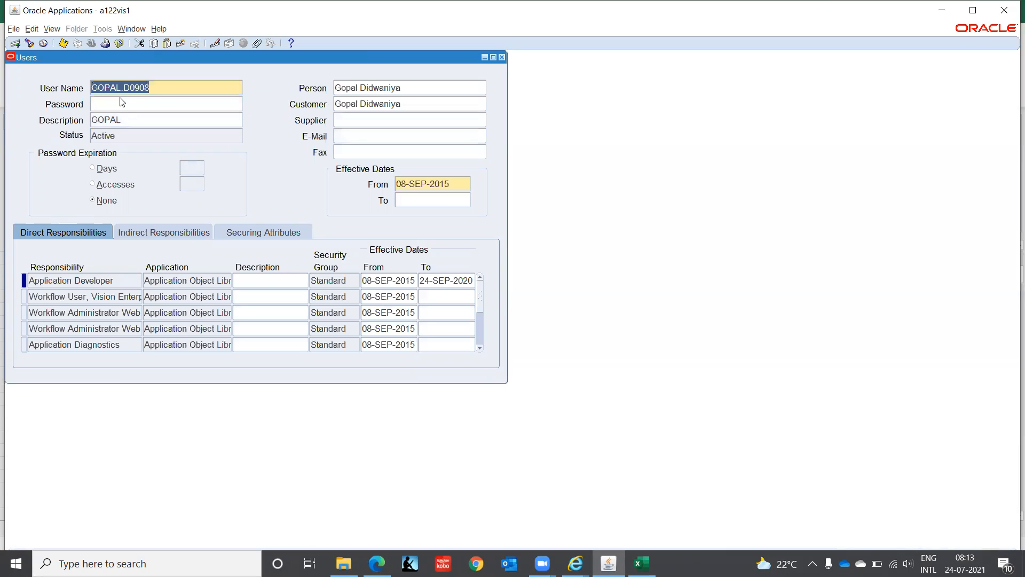
left_click(120, 279)
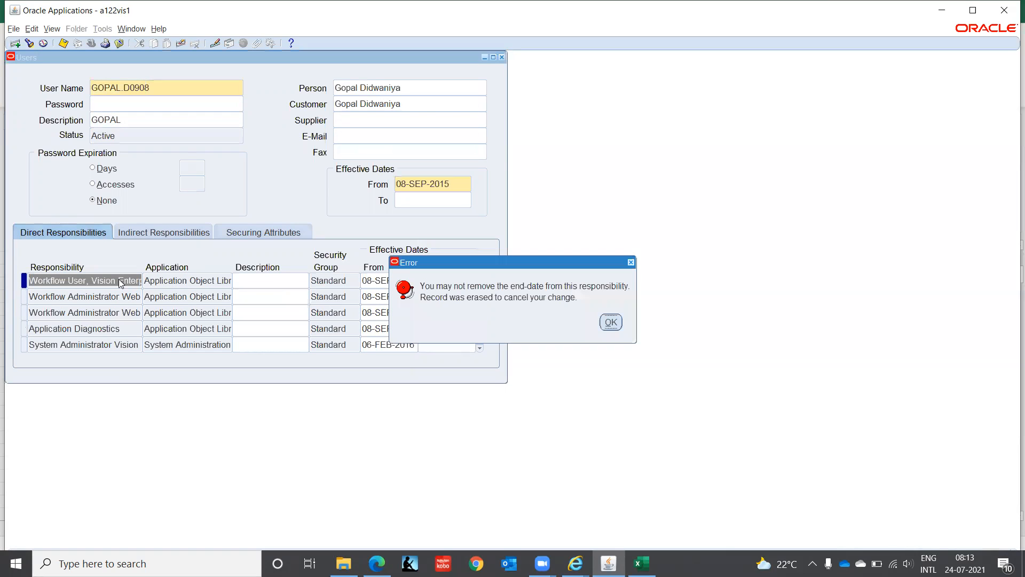
left_click(603, 319)
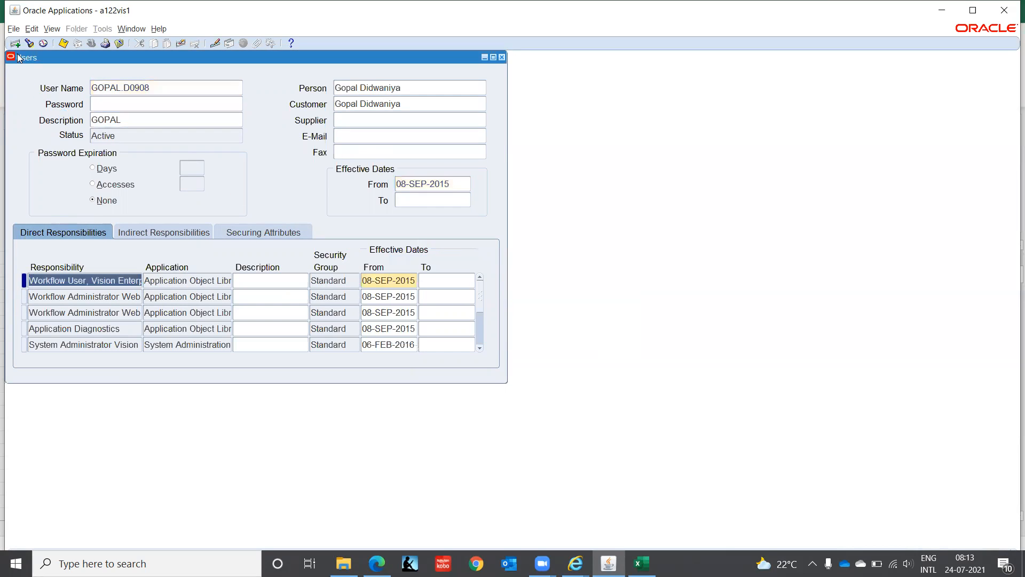
Step: Add Cash Management, IT INDIA as a new direct responsibility from 23-JUL-2021, then close the Users form
key("ctrl+Down")
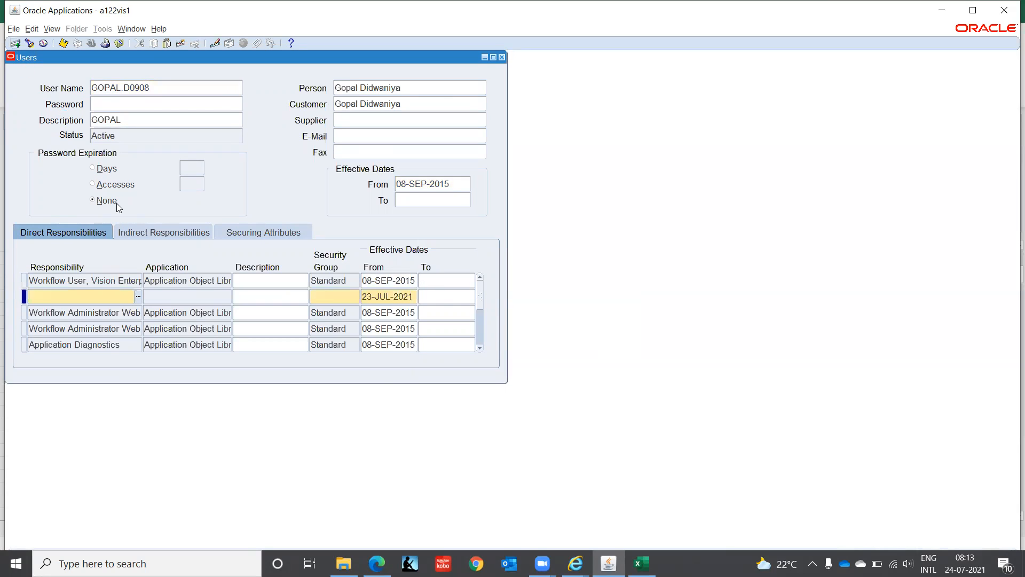
type("cash")
key("Tab")
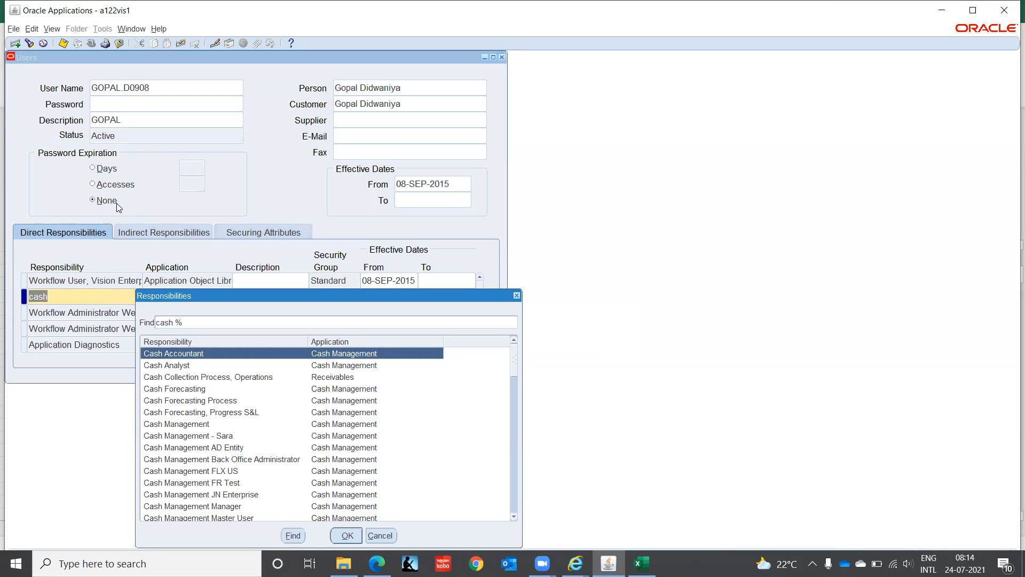
type("manag")
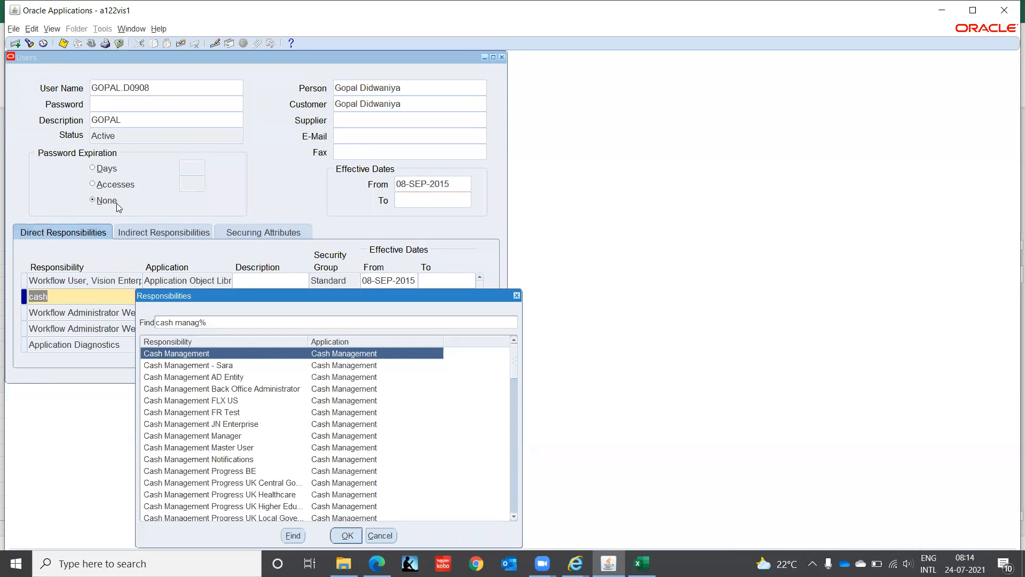
key("Down")
key("Down")
key("Down")
key("Down")
key("Down")
key("Down")
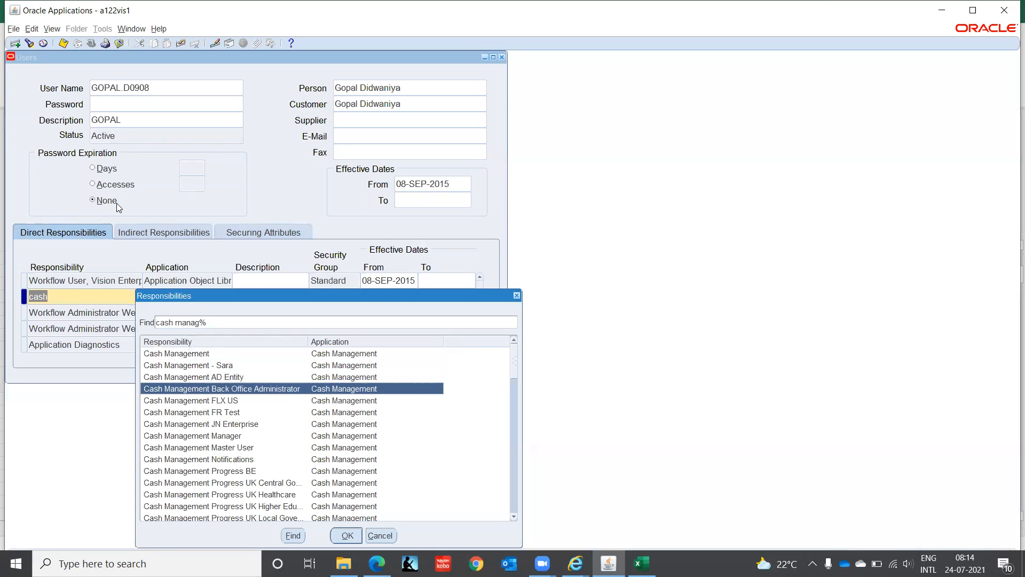
key("Down")
key("Down")
key("Down")
key("Down")
key("Down")
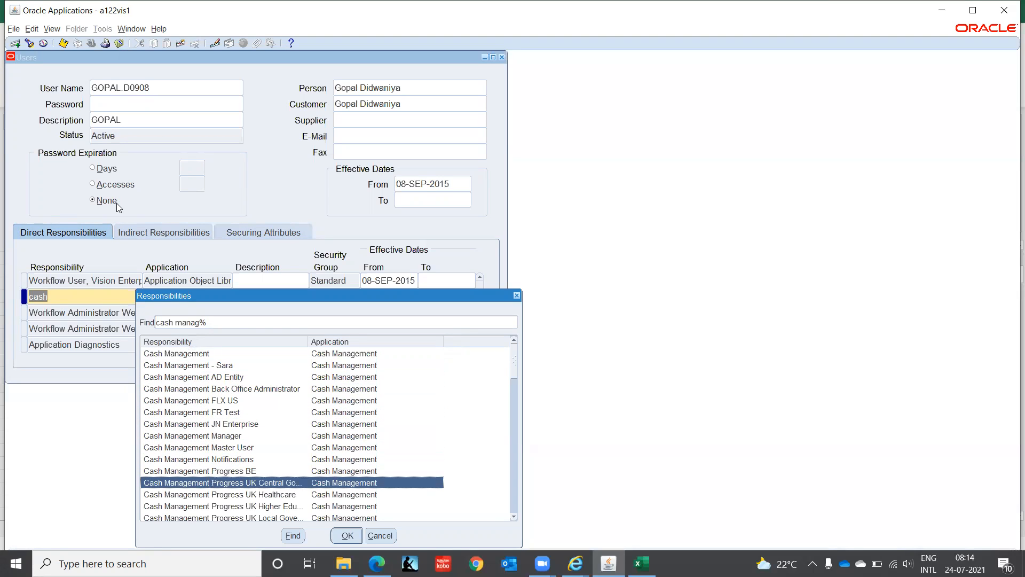
key("Down")
key("Down")
key("Down")
key("Down")
key("Down")
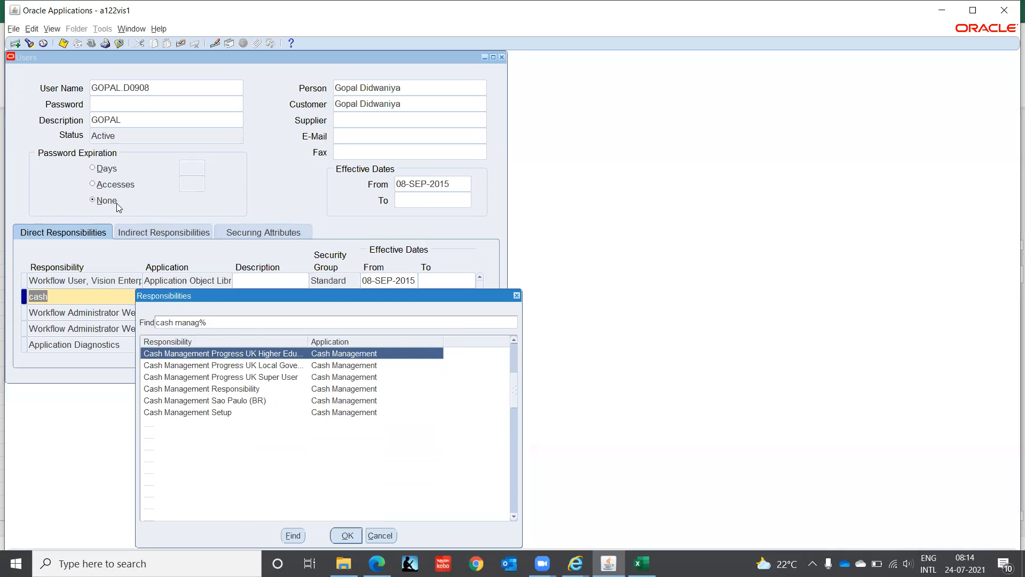
key("Down")
key("Down")
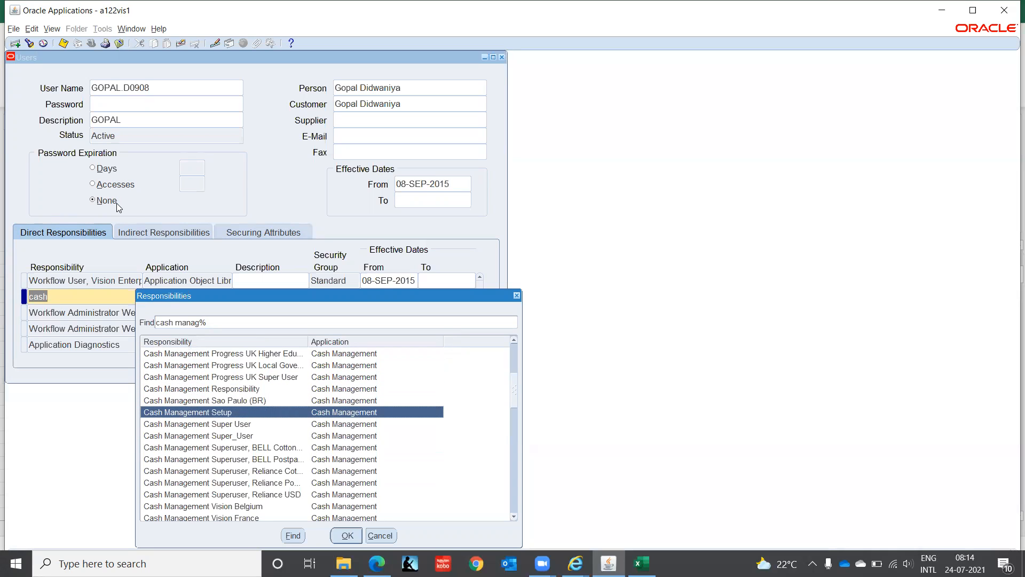
key("Down")
key("Down")
key("Down")
key("Down")
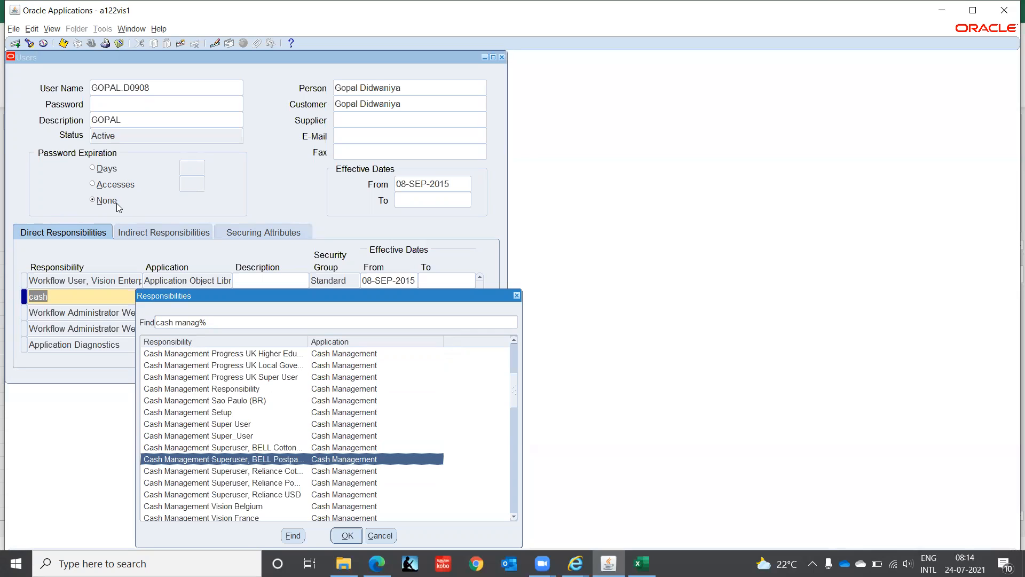
key("Down")
key("Down")
key("Down")
key("Down")
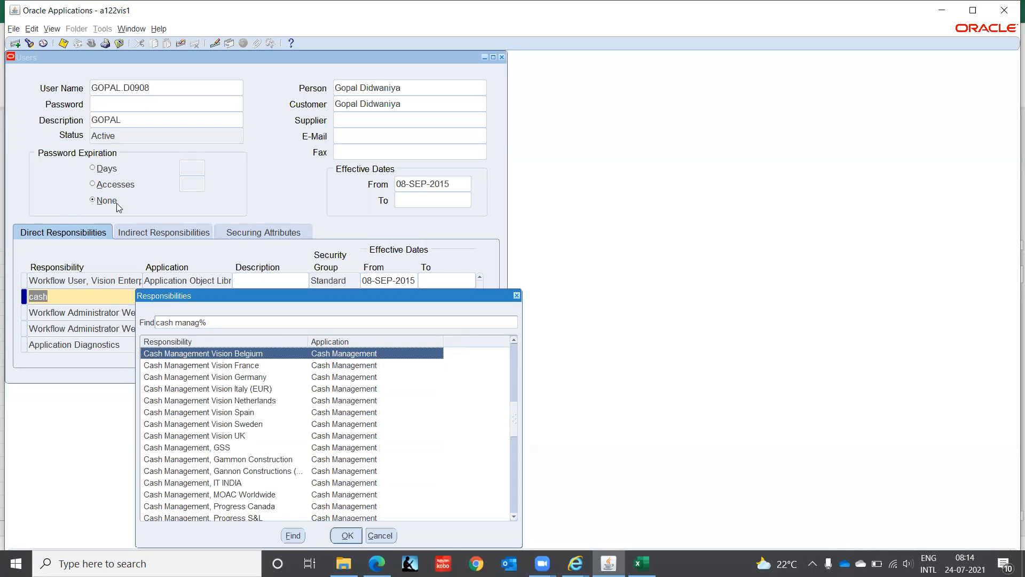
key("Down")
key("Down")
key("Down")
key("Down")
key("Down")
key("Down")
key("Down")
key("Down")
key("Down")
key("Down")
key("Down")
key("Down")
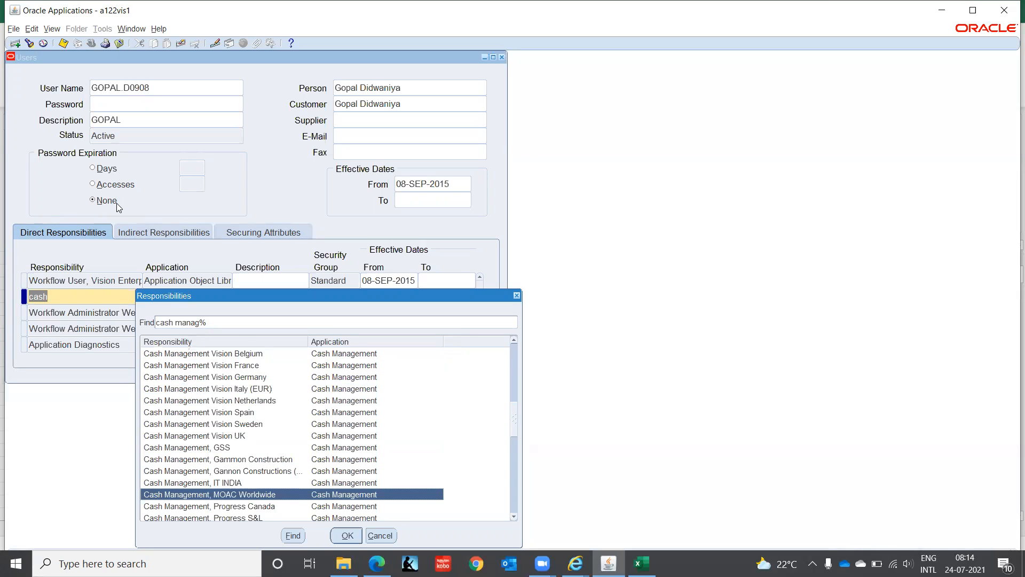
key("Up")
key("Return")
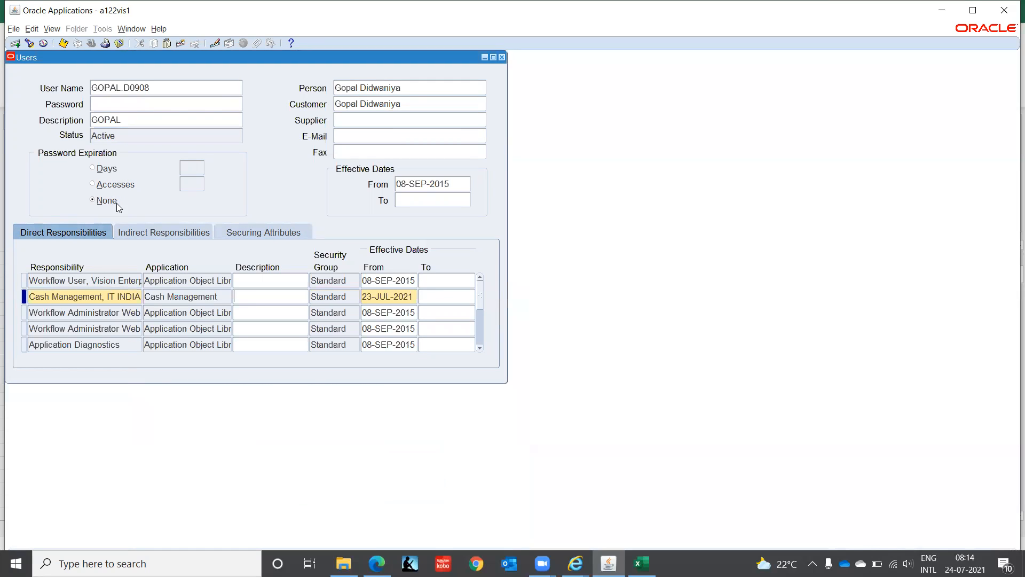
left_click(502, 58)
left_click(91, 45)
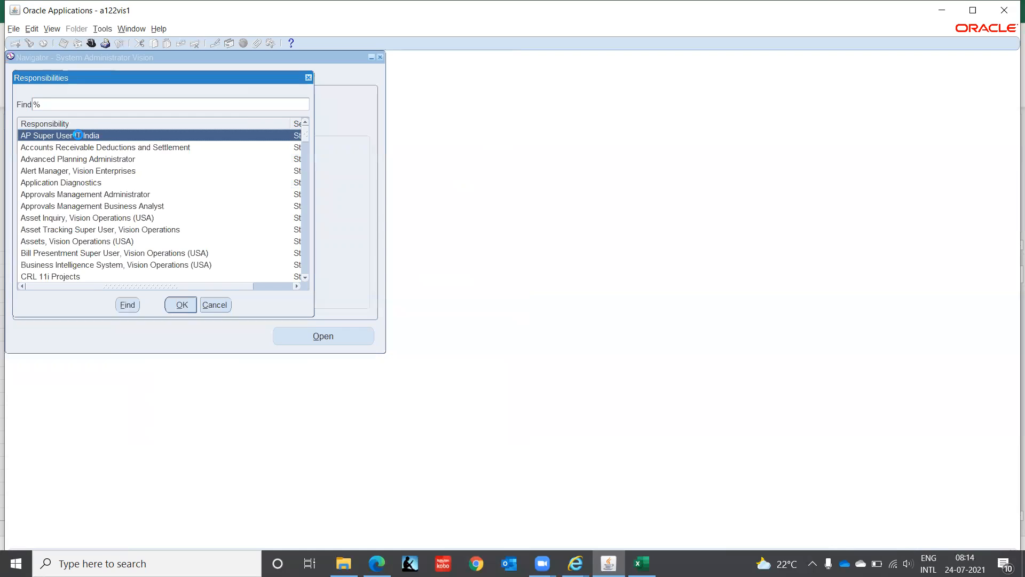
type("c")
key("Down")
key("Down")
key("Down")
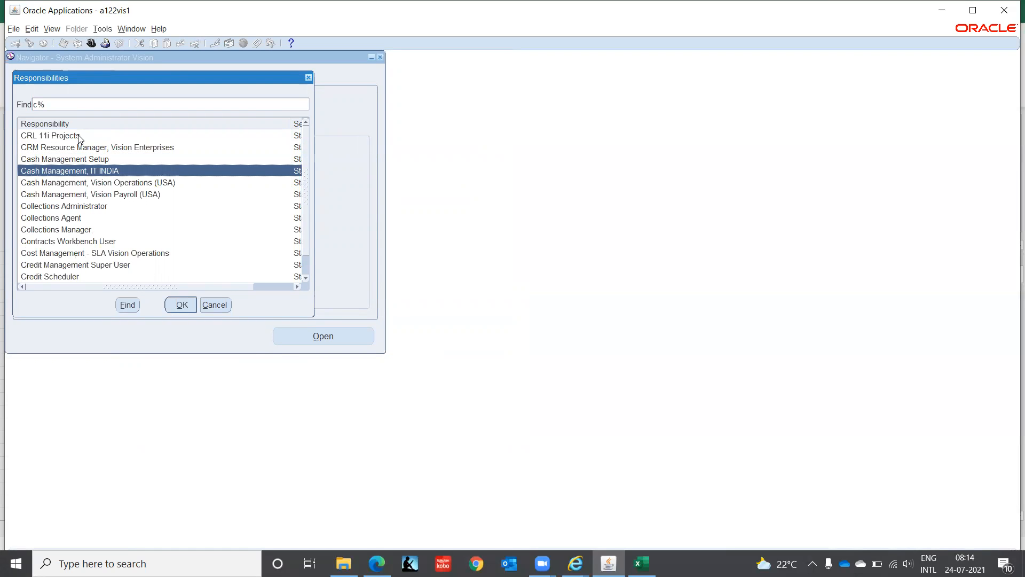
left_click(216, 308)
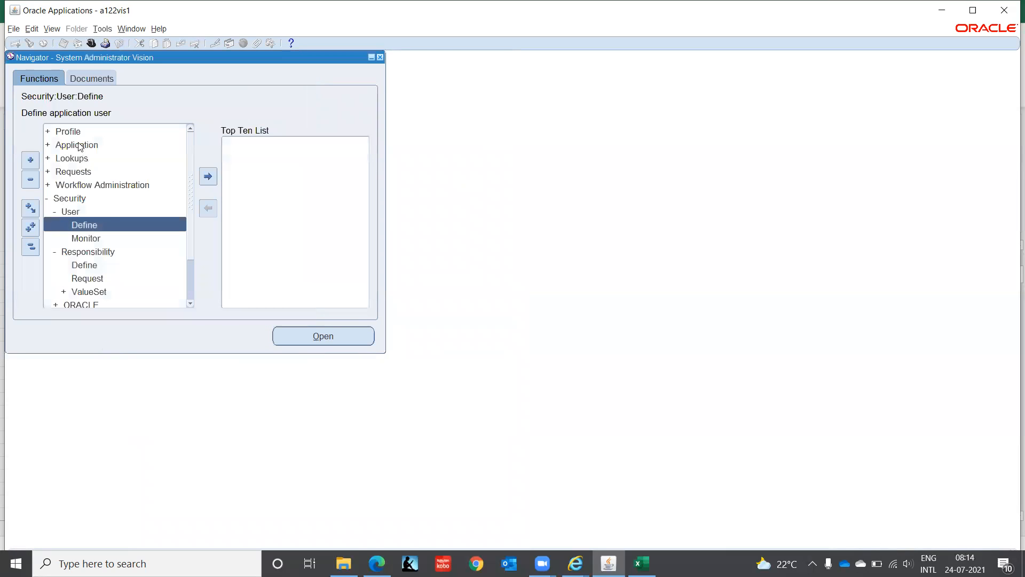
left_click(72, 133)
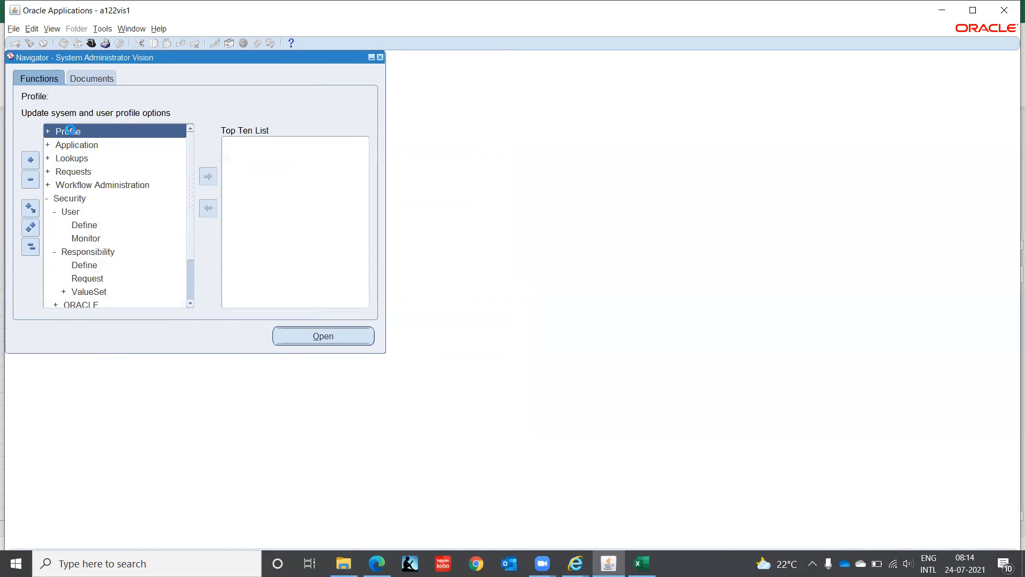
Step: Open Profile > System and restrict the search to responsibility Cash Management, IT INDIA
double_click(72, 132)
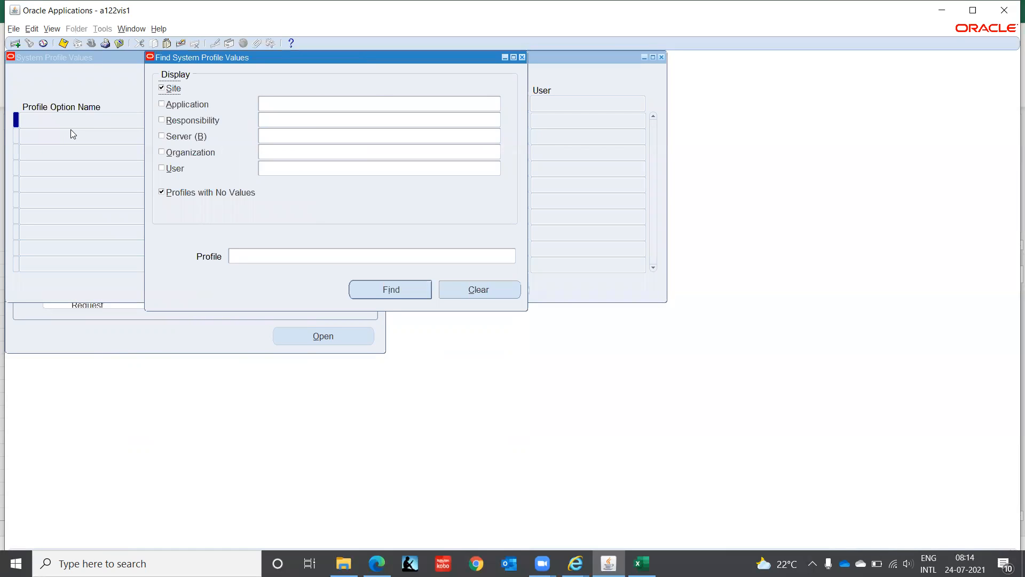
left_click(162, 120)
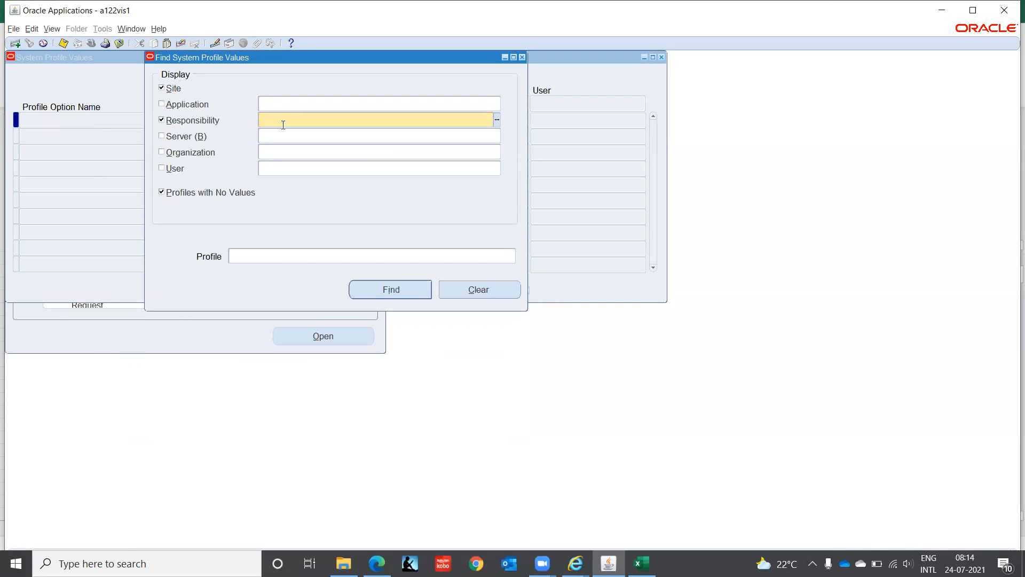
type("Cash Management, IT")
key("Tab")
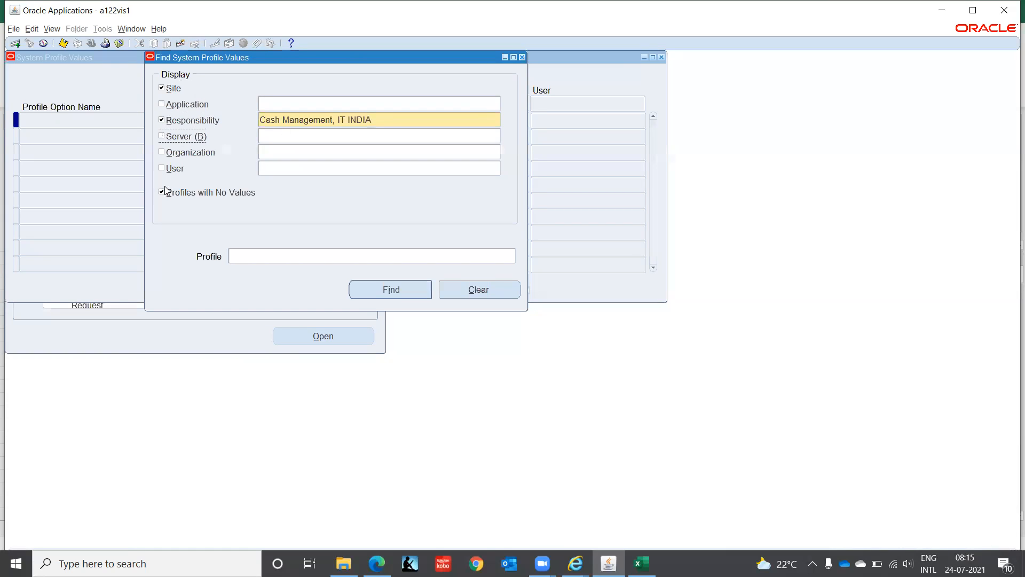
left_click(257, 256)
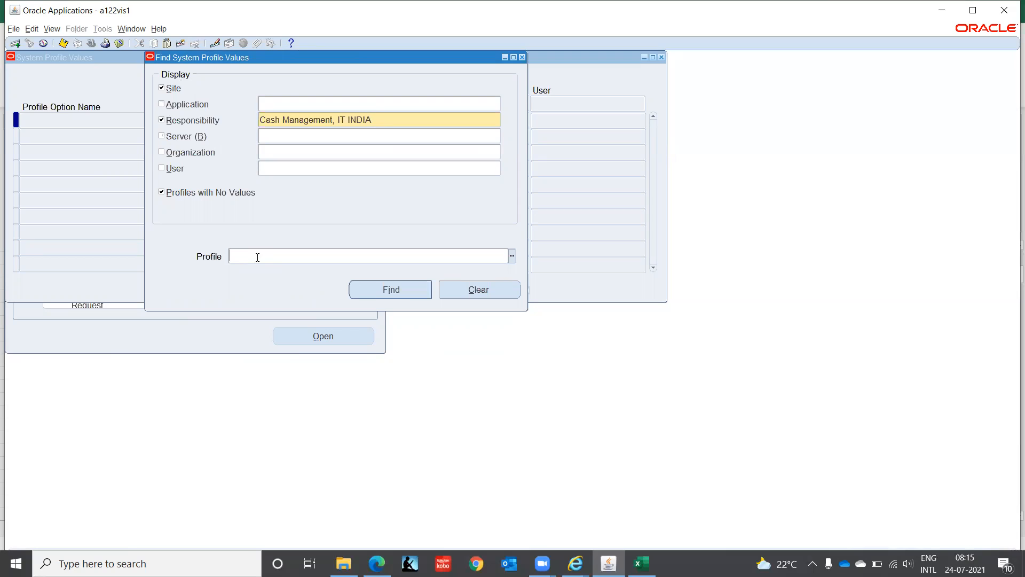
Step: Search HR%Secu% profiles and set HR: Security Profile for Cash Management, IT INDIA to IT Corporation(India)
type("HR%Secu%")
key("Return")
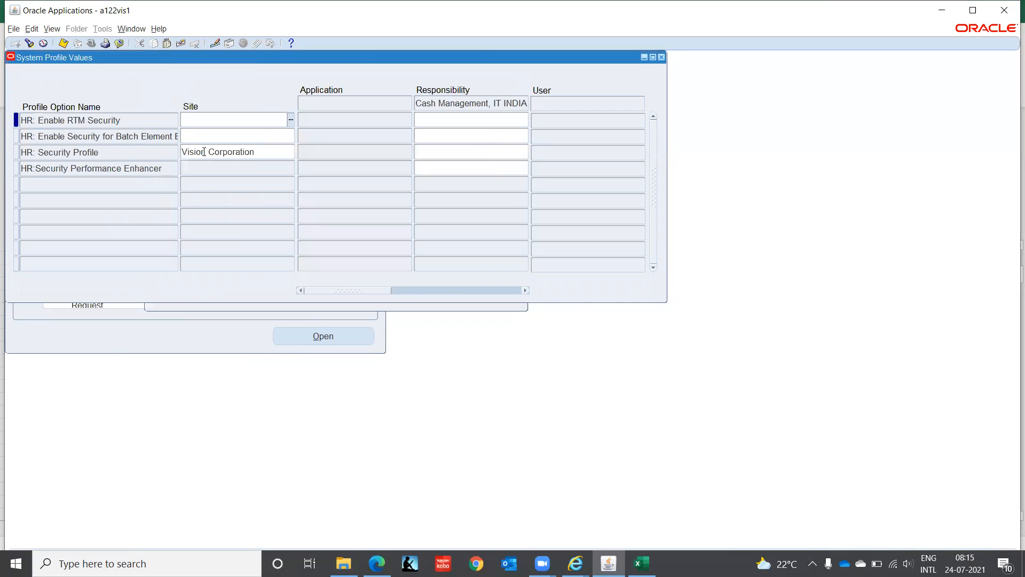
left_click(449, 154)
type("IT Co")
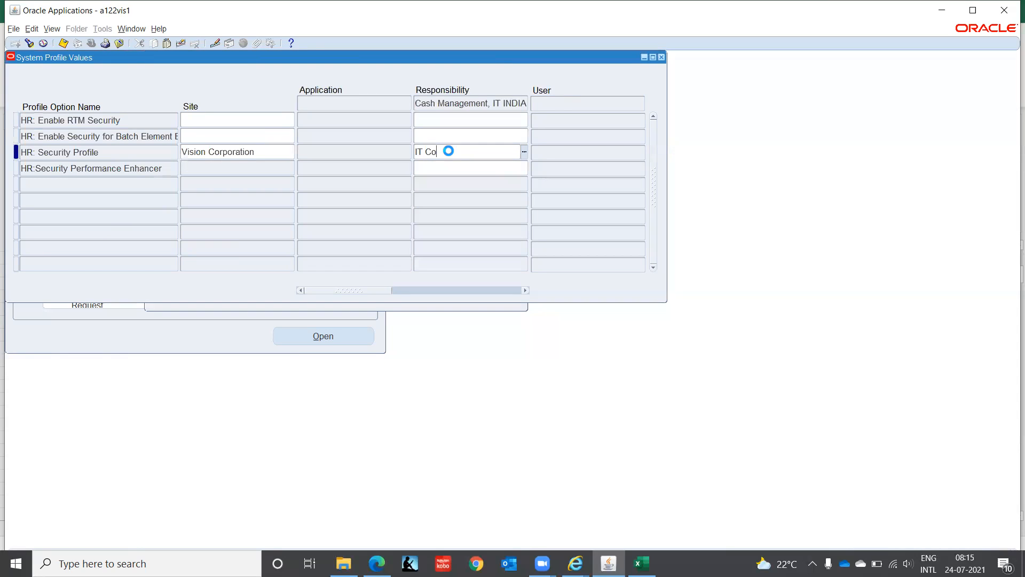
key("Tab")
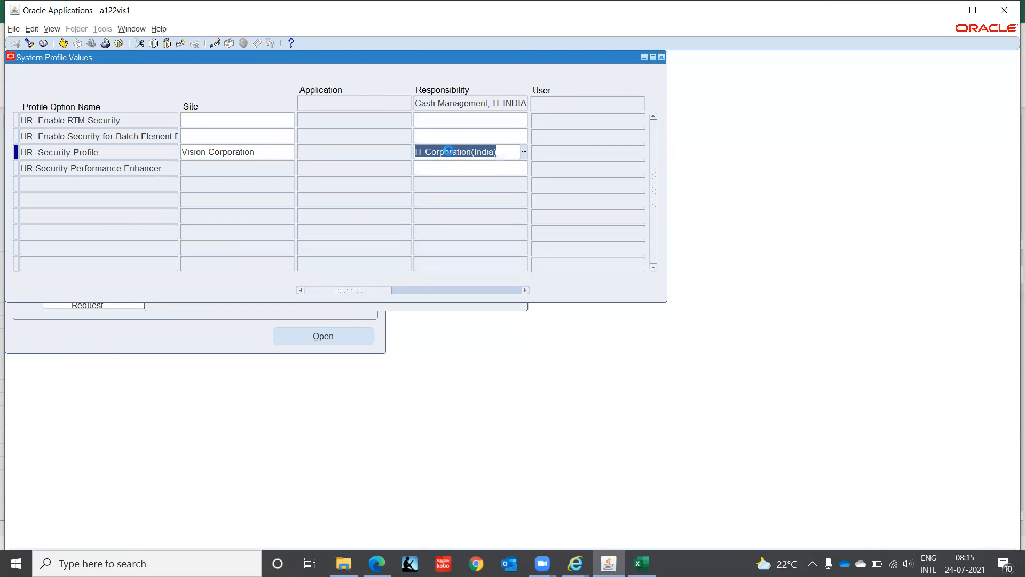
left_click(29, 42)
Step: Search HR%Busi% profiles and confirm HR:Business Group shows IT Corporation(India)
left_click(307, 253)
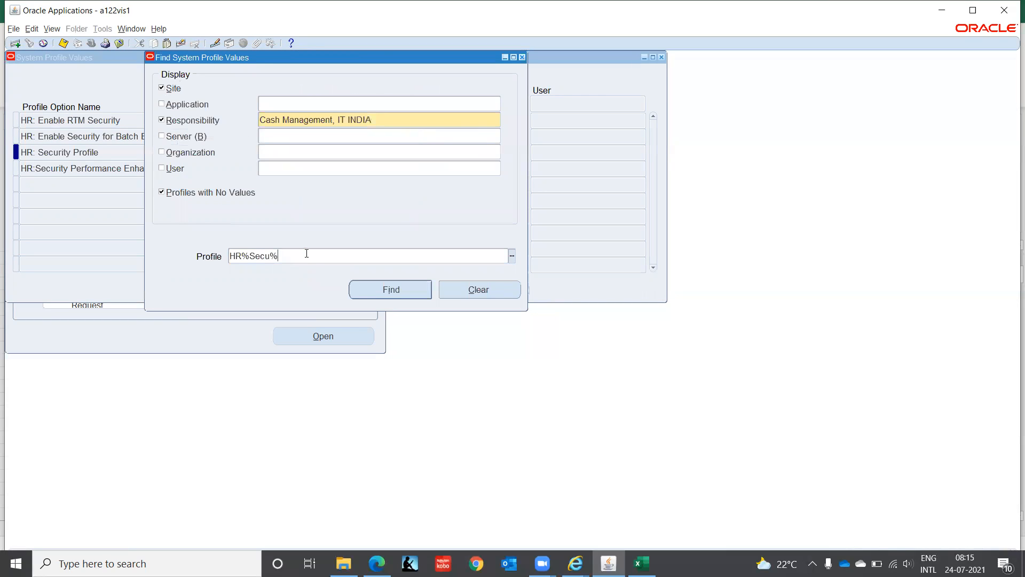
key("BackSpace")
key("BackSpace")
key("BackSpace")
key("BackSpace")
type("Busi")
key("Return")
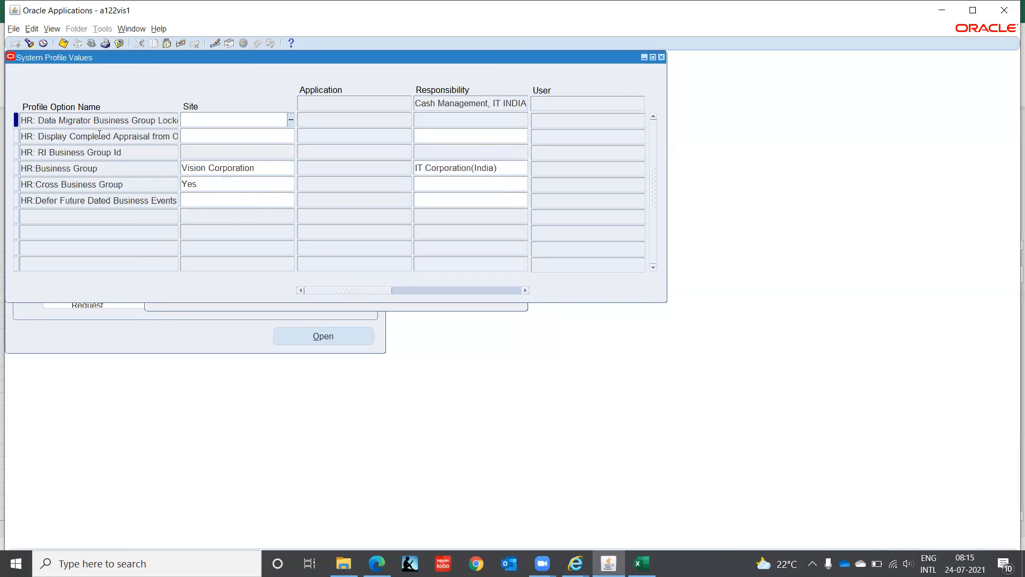
left_click(511, 167)
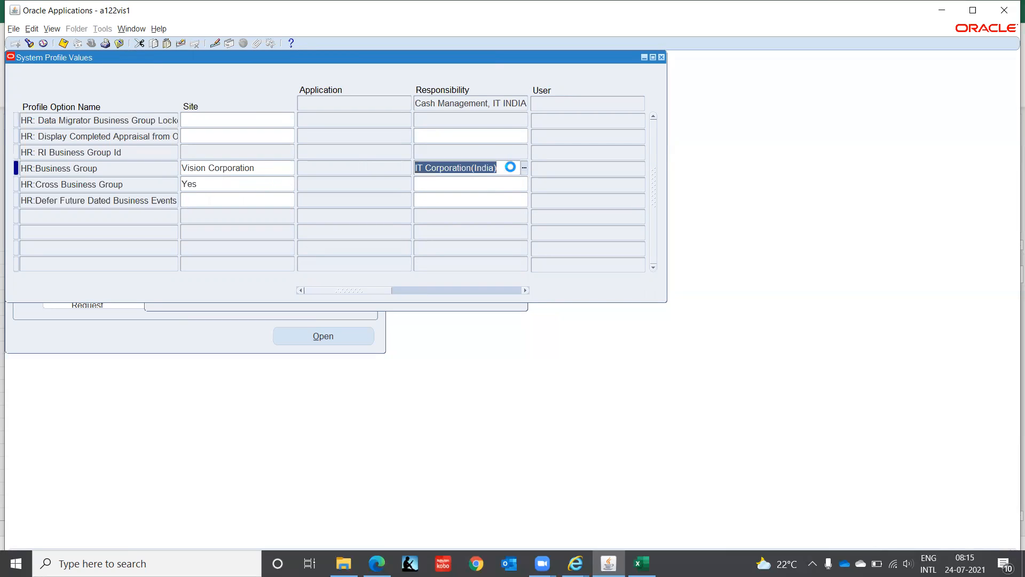
left_click(29, 42)
left_click(294, 256)
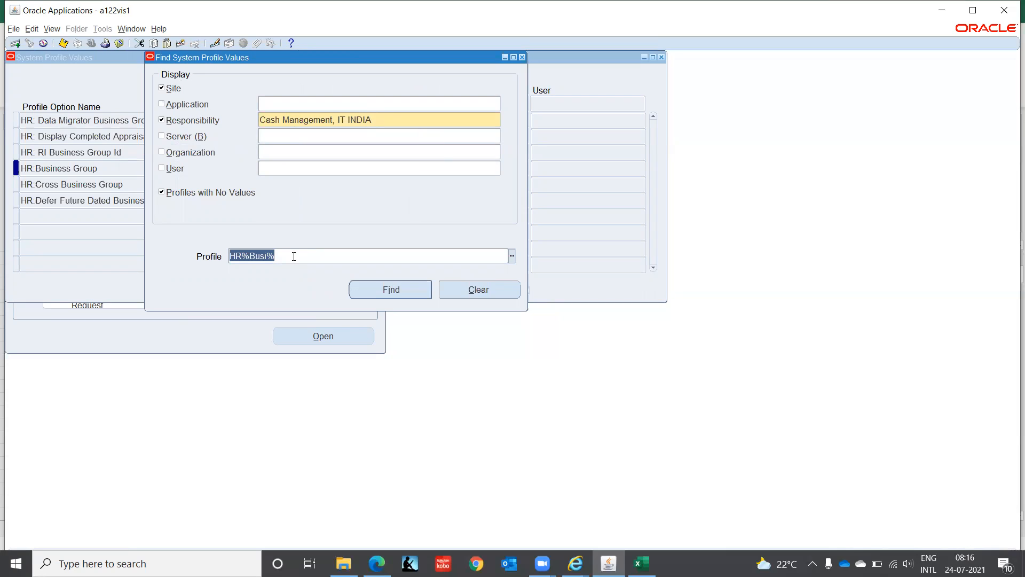
Step: Search GL%Ledg% profiles and set GL Ledger Name to IT INDIA LEDGER(INR)
type("GL%")
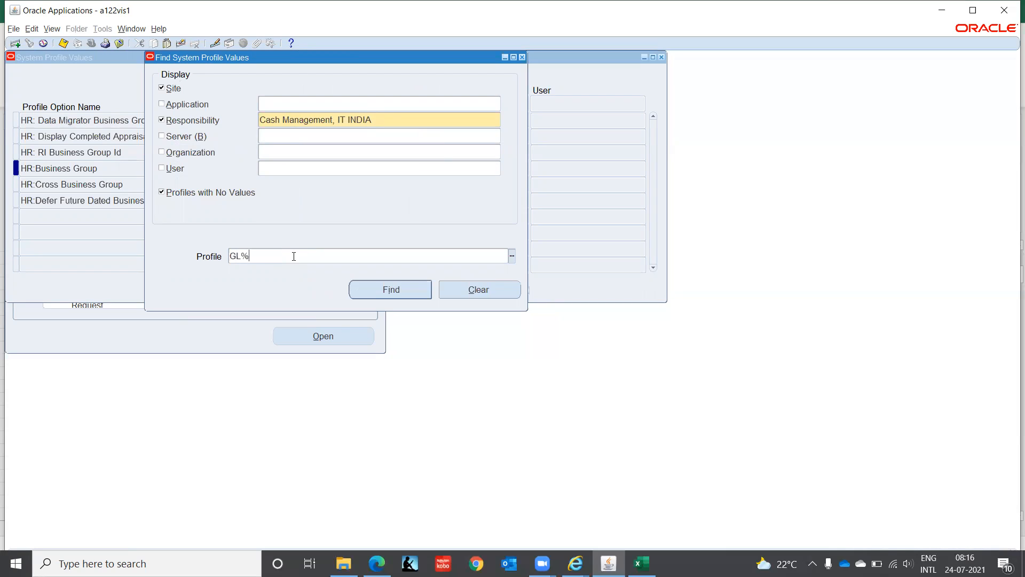
type("Ledg%")
key("Return")
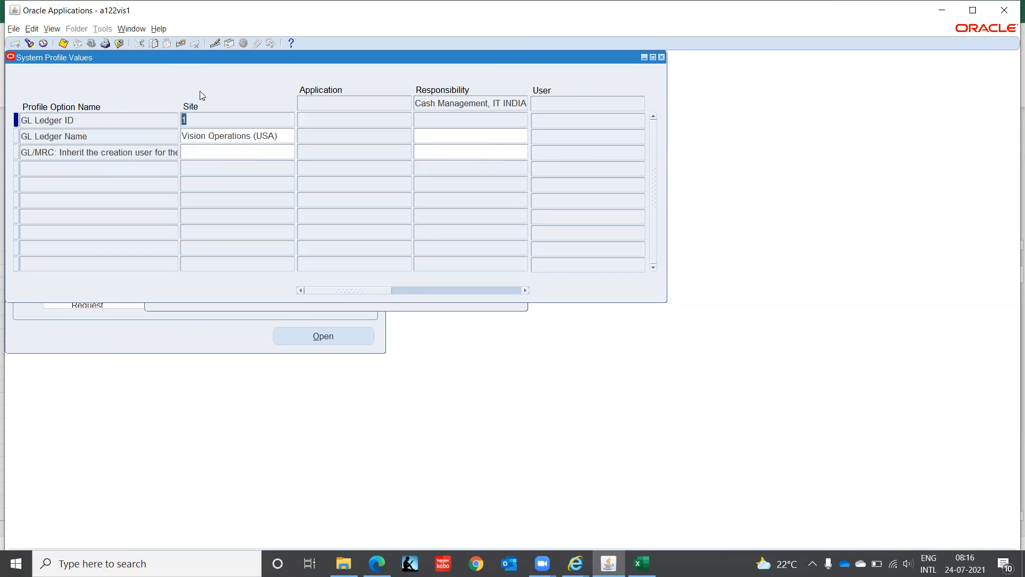
left_click(445, 133)
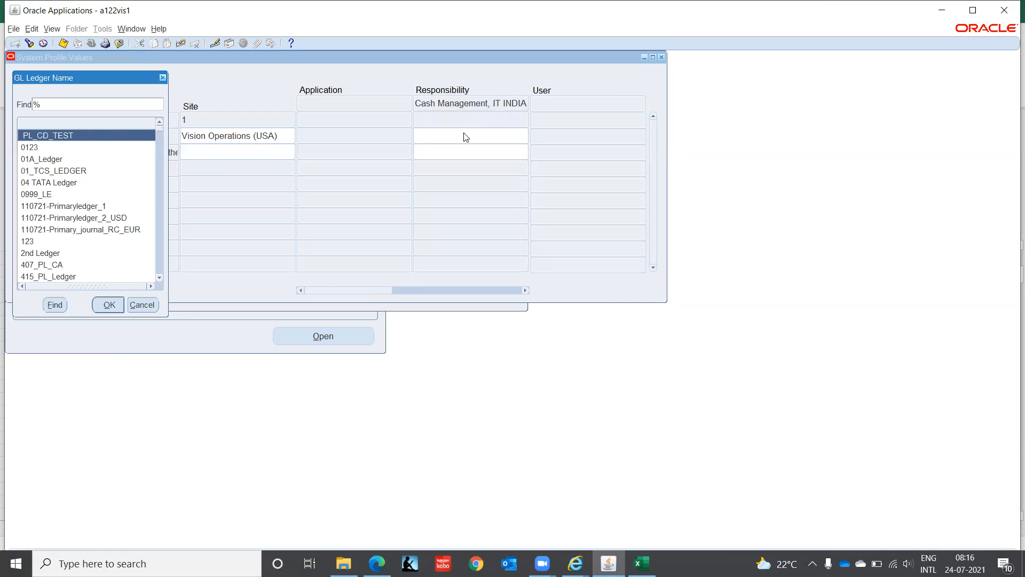
type("it INDIA LEDGER(INR")
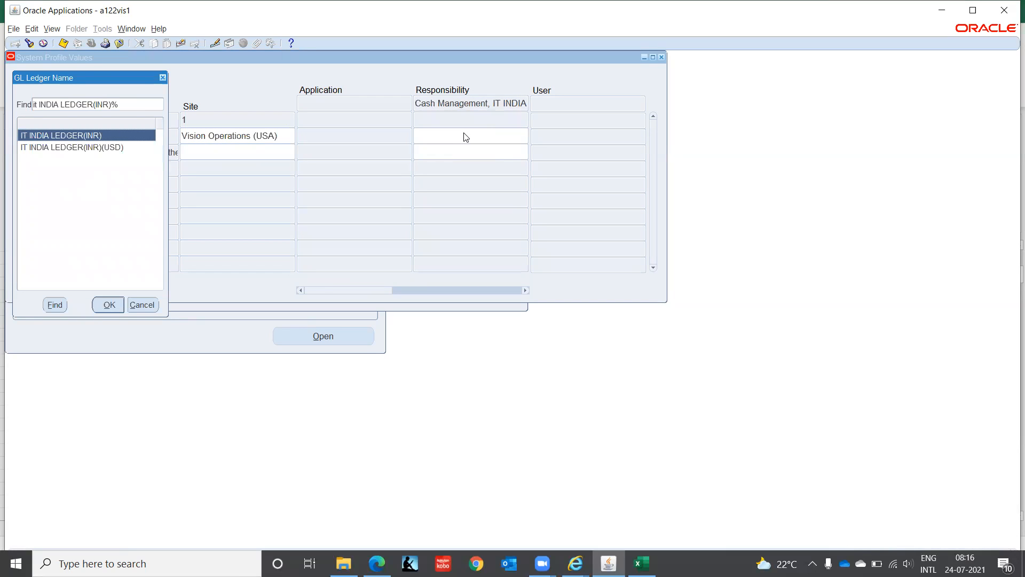
key("Return")
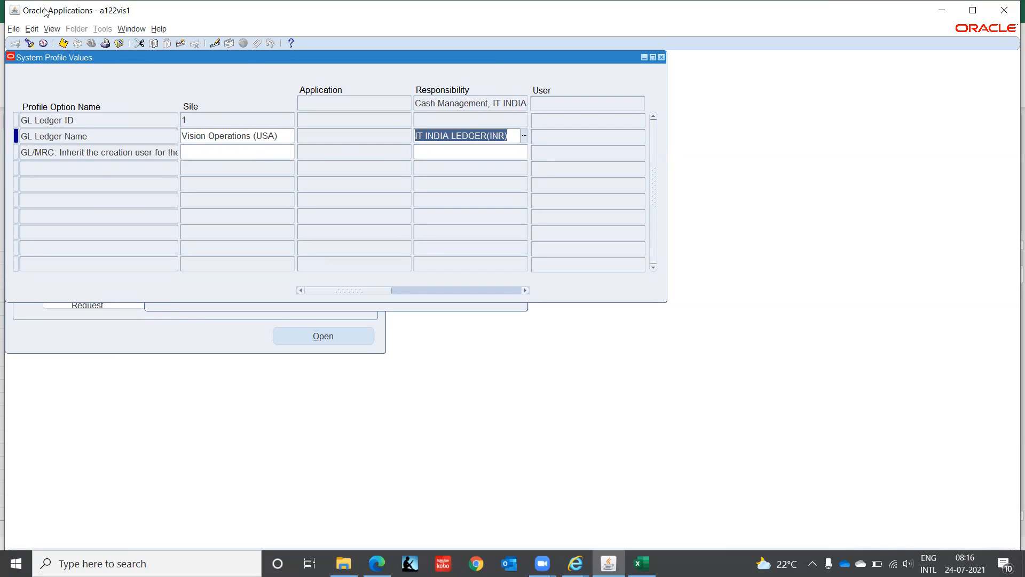
left_click(31, 45)
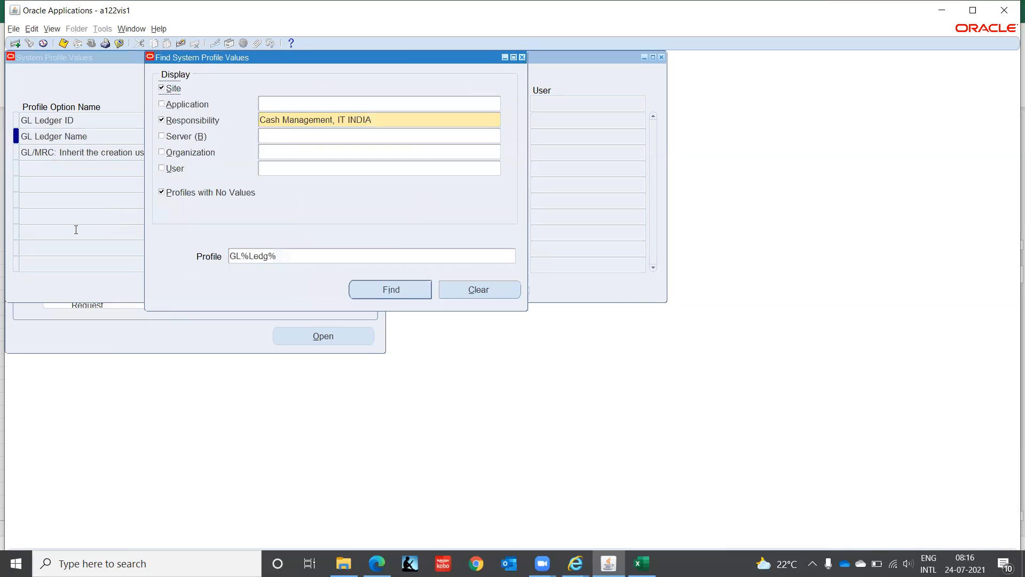
Step: Search MO%Op% profiles and set MO: Operating Unit to IT Private Limited(OU), then close the window
left_click(300, 256)
type("MO%Op%")
key("Return")
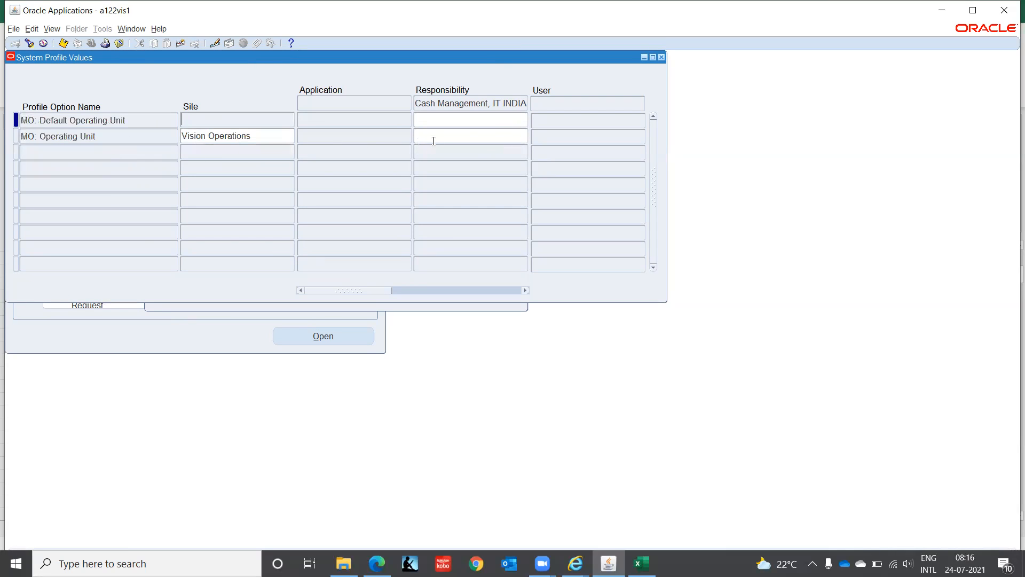
left_click(441, 136)
type("IT")
key("Tab")
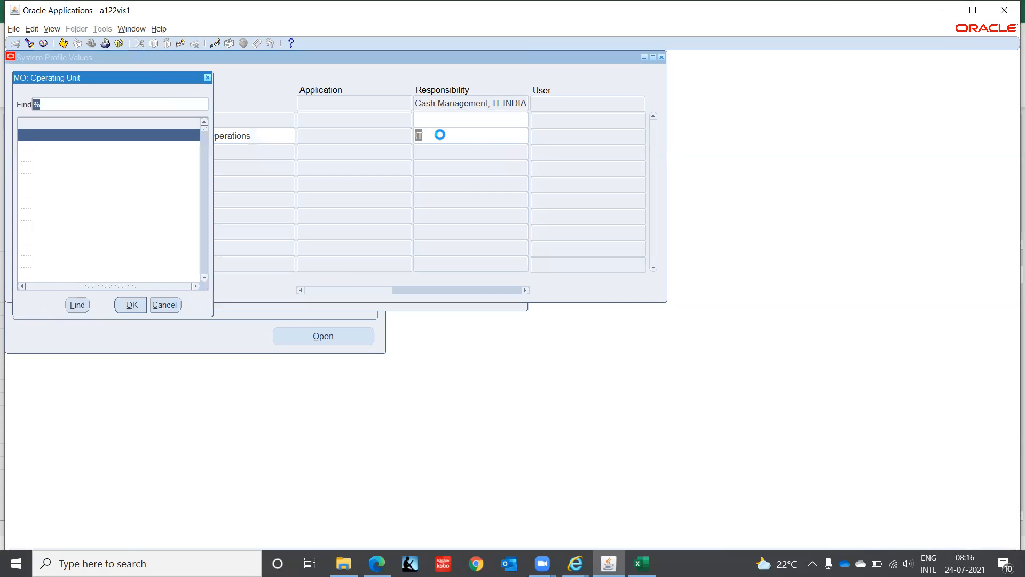
type("it")
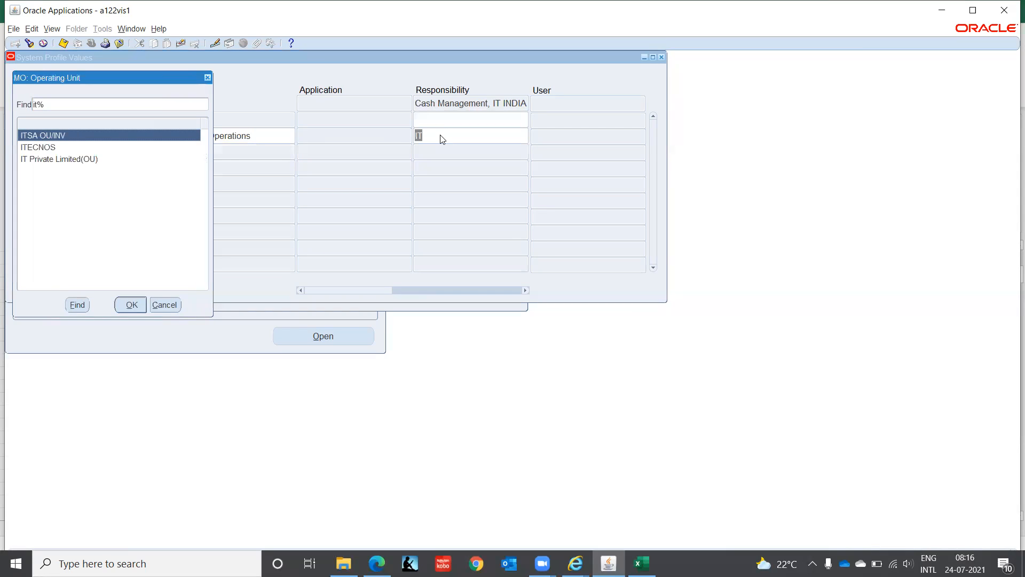
key("Down")
key("Down")
key("Return")
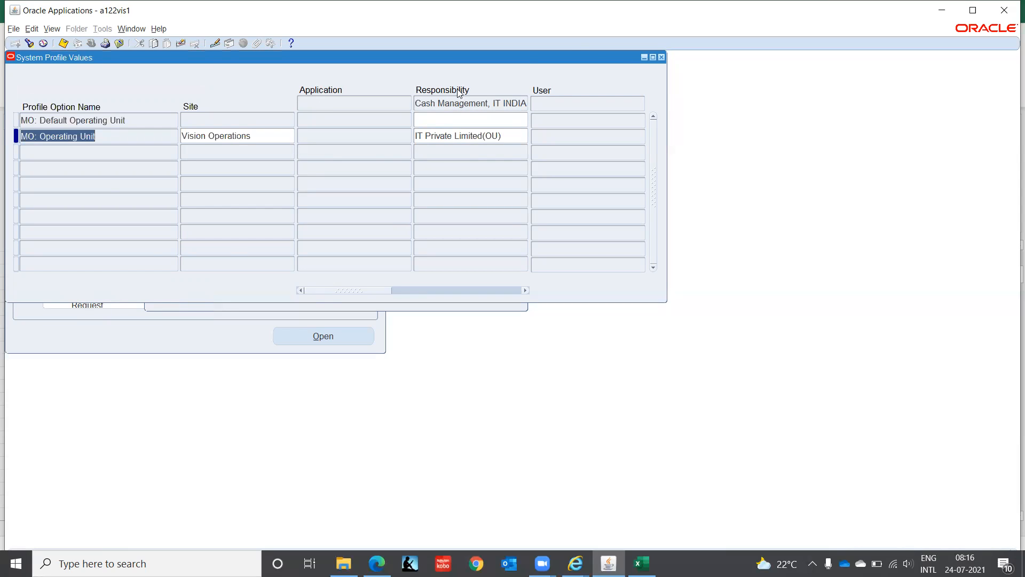
left_click(662, 57)
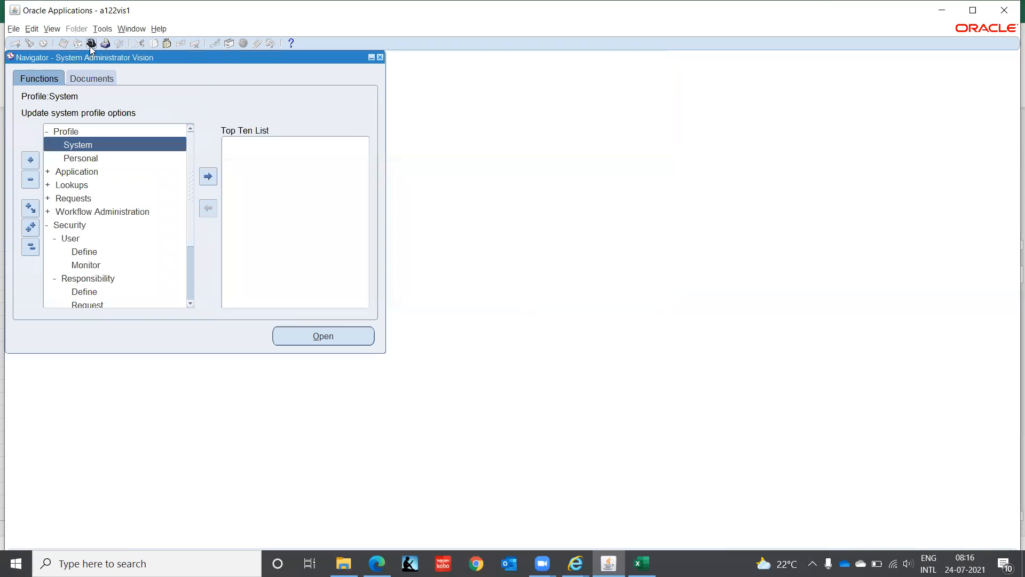
Step: Switch to the Cash Management, IT INDIA responsibility
left_click(90, 42)
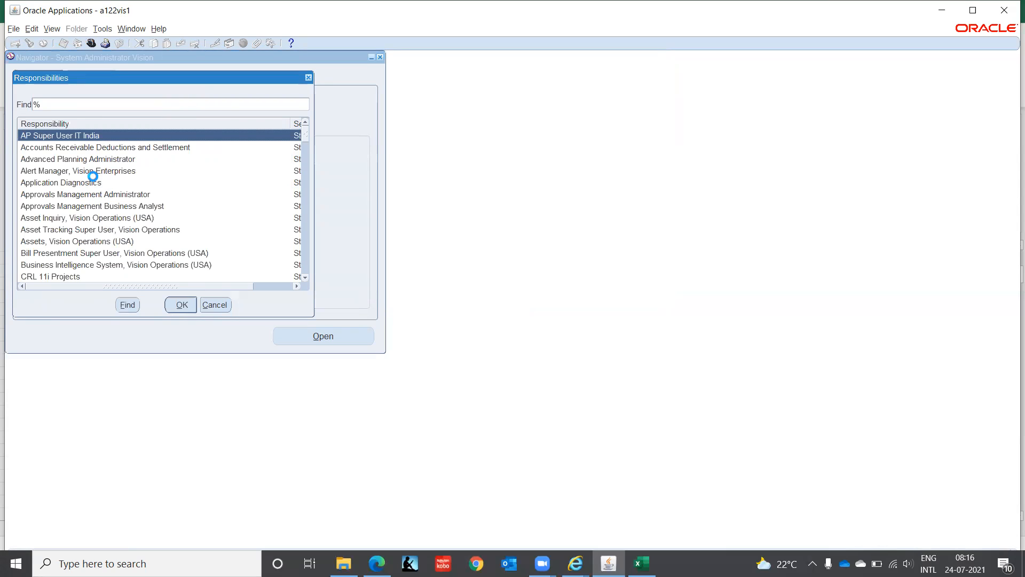
type("c")
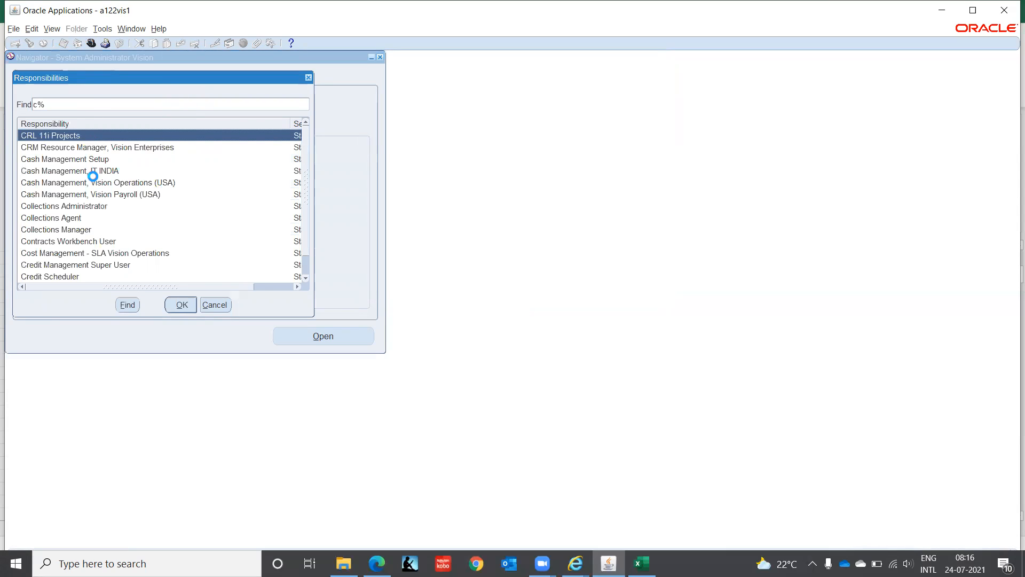
type("ash Management")
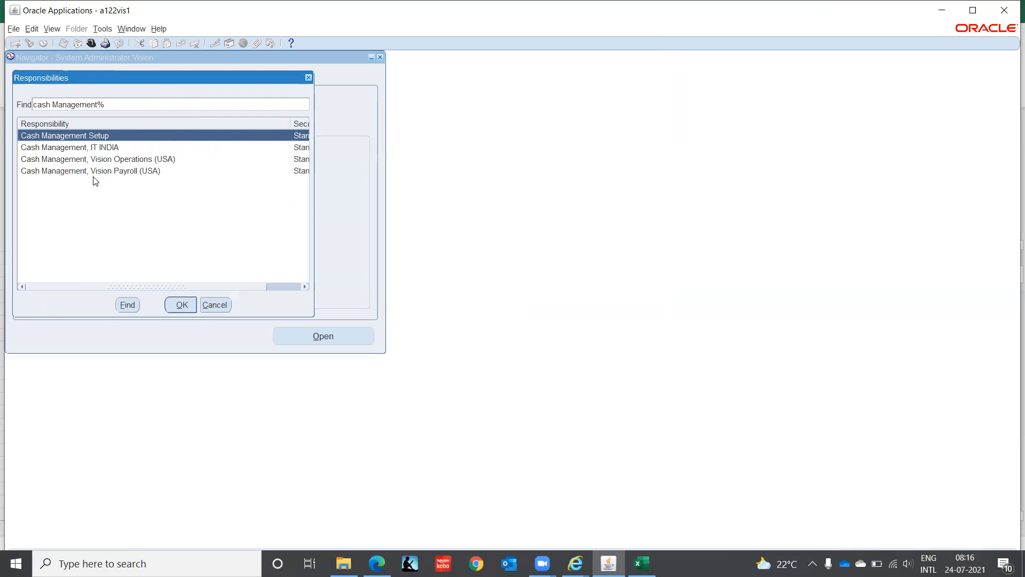
key("Down")
key("Return")
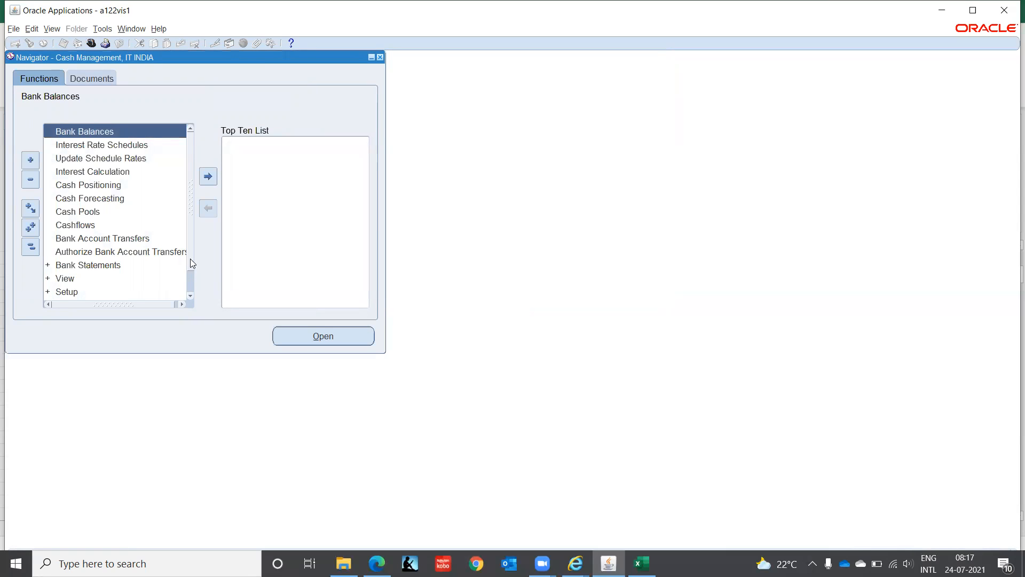
Step: Expand the Setup group and its Banks functions in the Navigator
left_click_drag(190, 259, 190, 305)
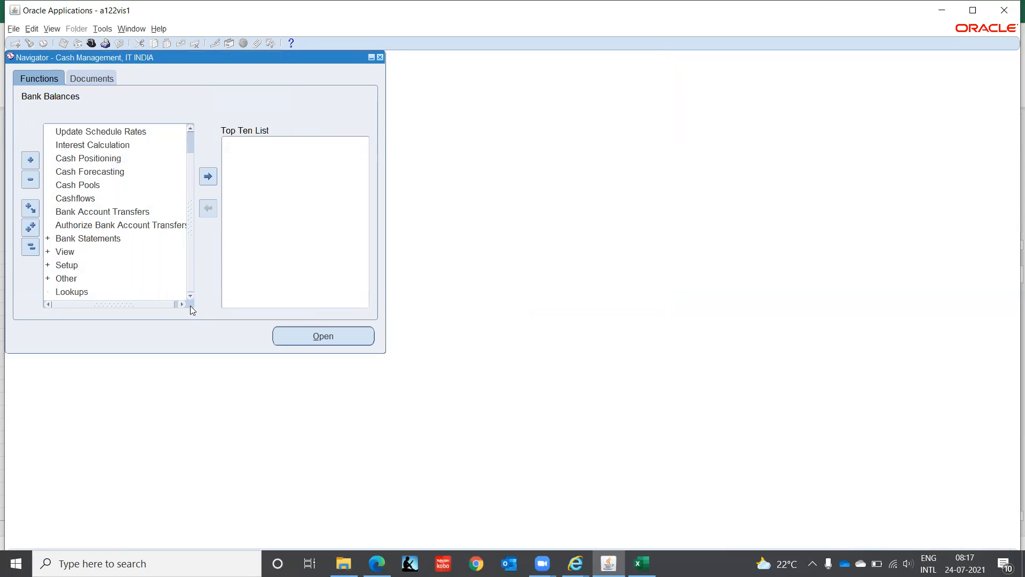
left_click(58, 265)
double_click(56, 266)
key("Down")
key("Down")
key("Down")
key("Down")
key("Down")
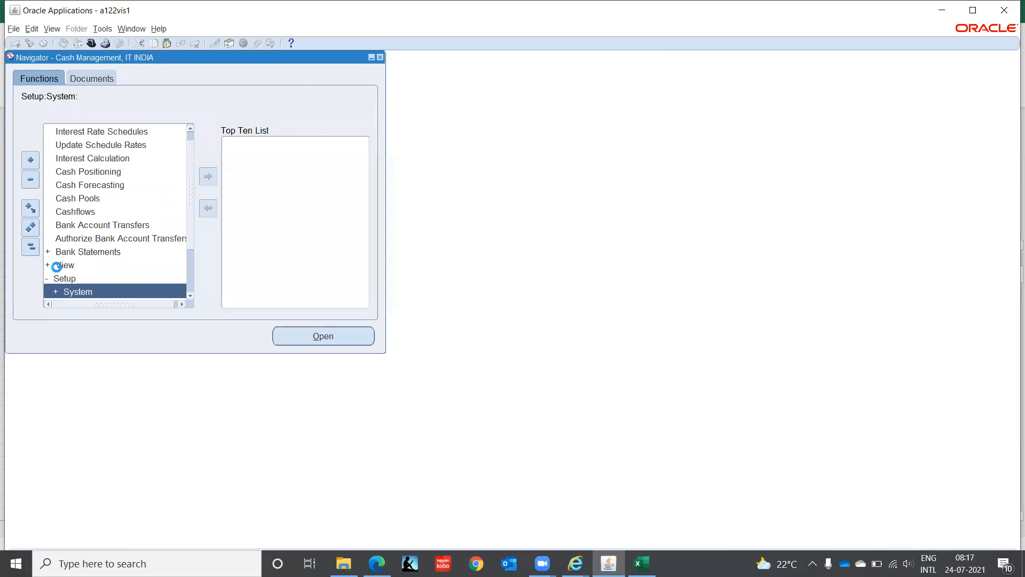
key("Down")
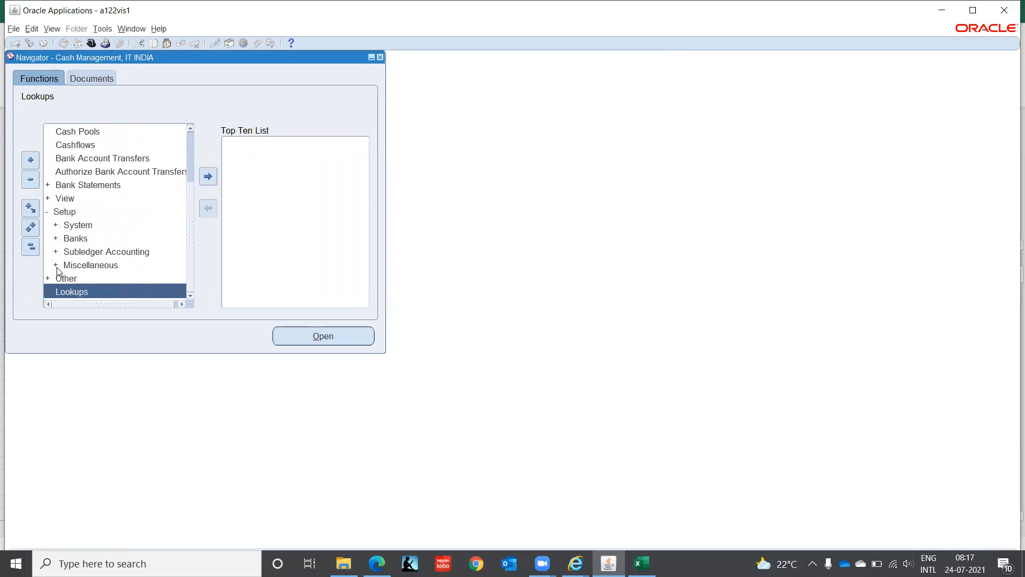
key("Up")
key("Up")
key("Up")
key("Up")
key("Up")
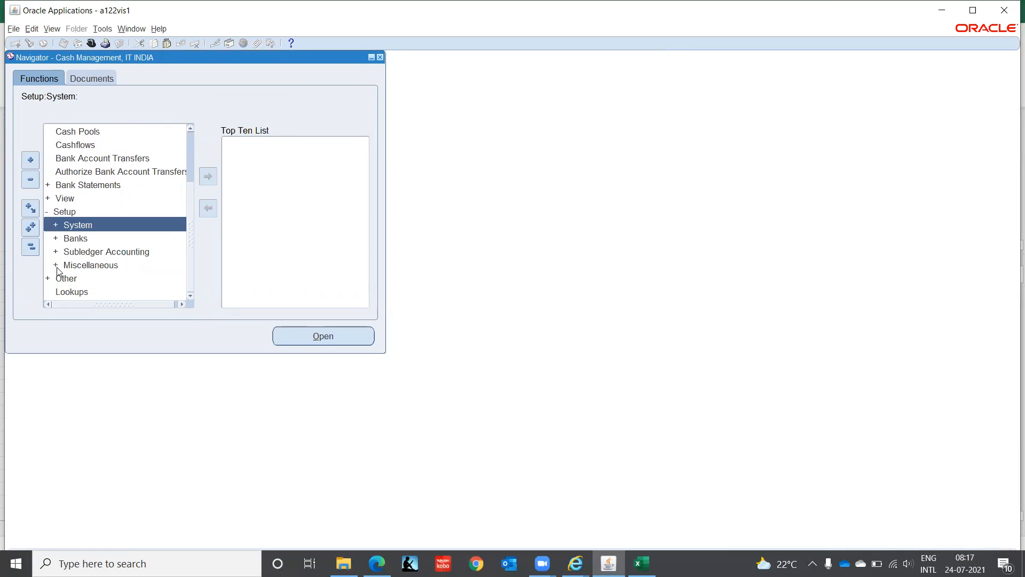
key("Down")
key("Tab")
key("Return")
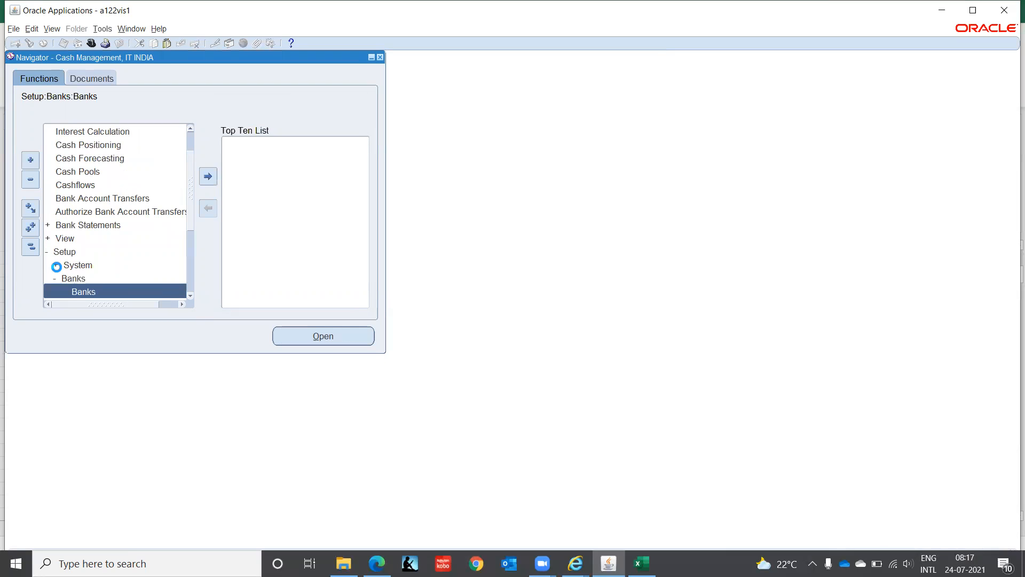
key("Down")
key("Down")
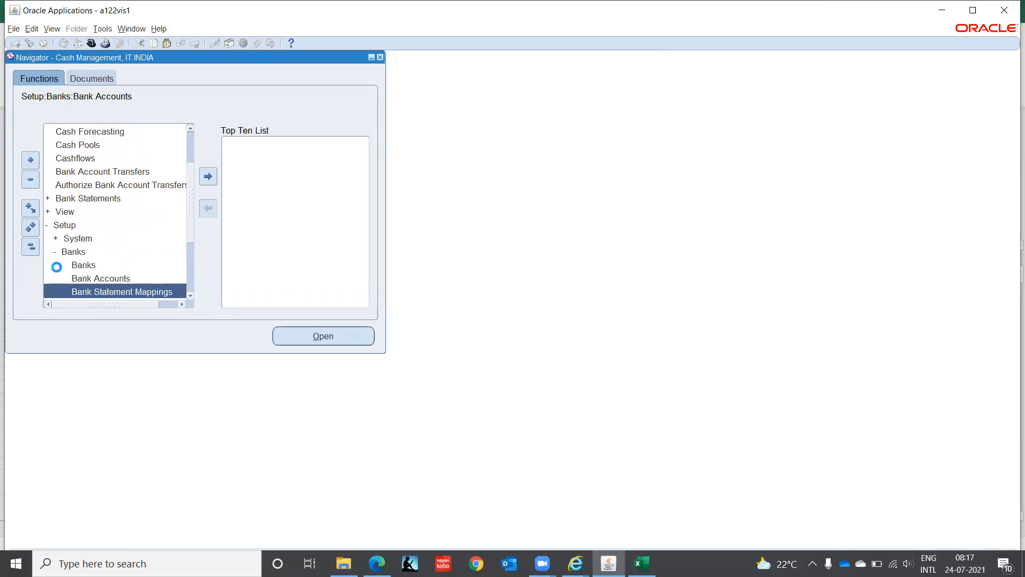
key("Down")
key("Down")
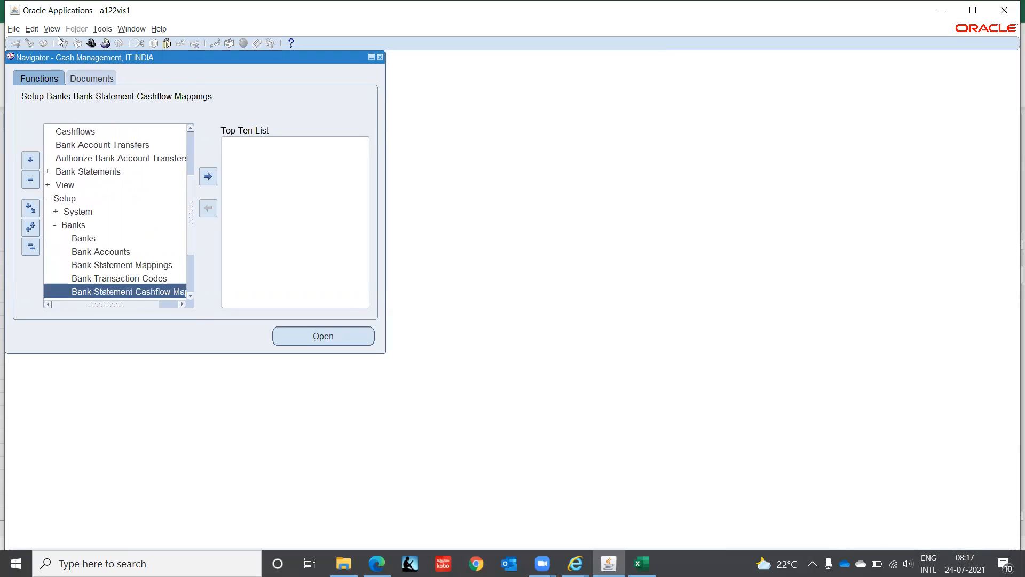
left_click(52, 29)
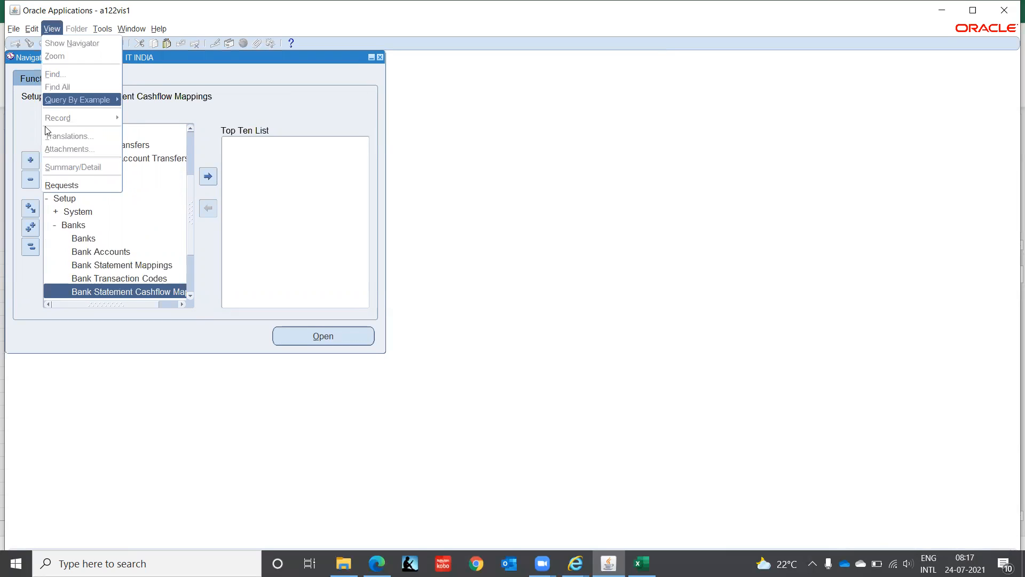
Step: Open Submit a New Request and search report names with c% and %Secu%, choosing none
left_click(75, 185)
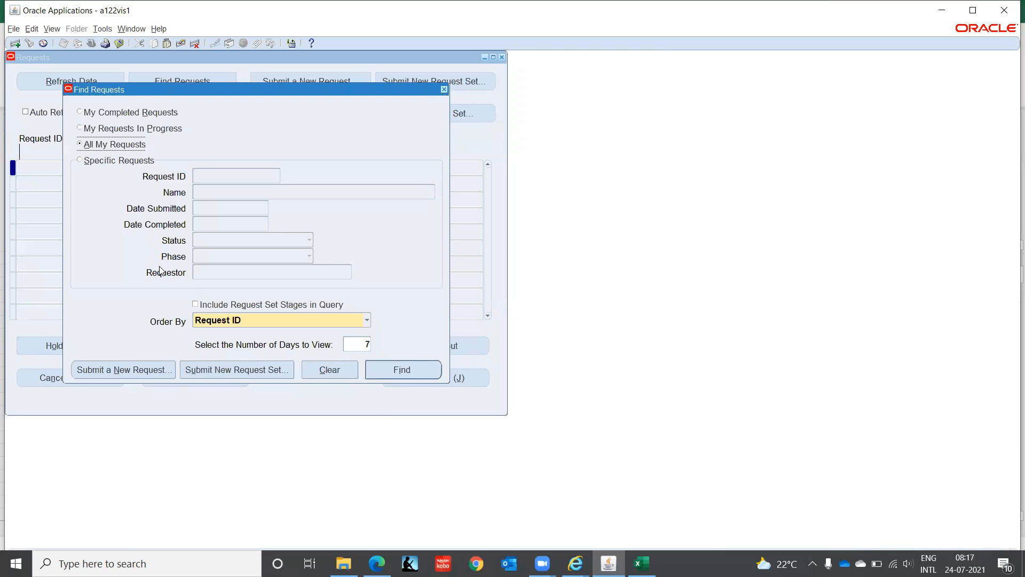
left_click(134, 368)
left_click(472, 126)
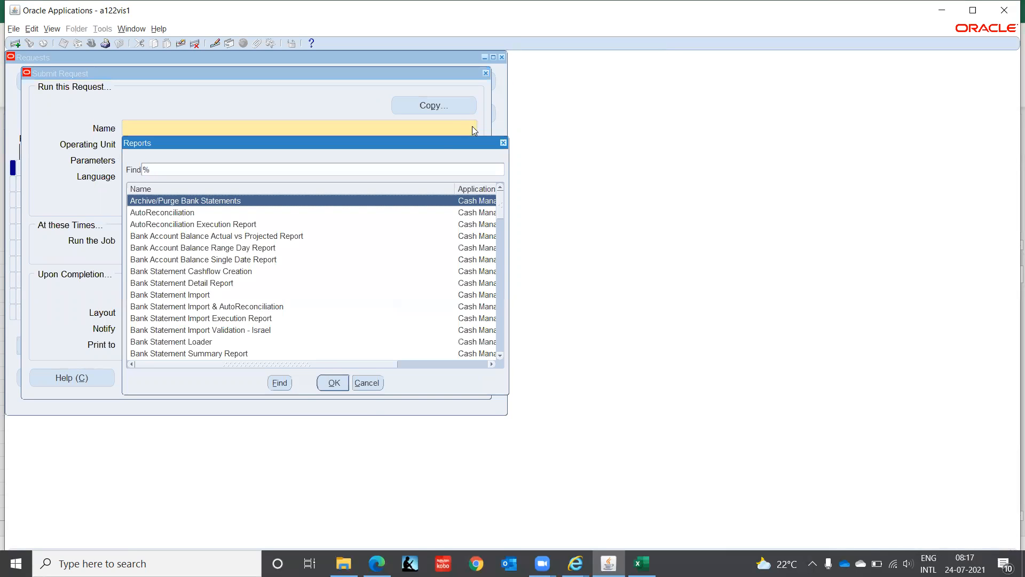
left_click(193, 249)
type("c")
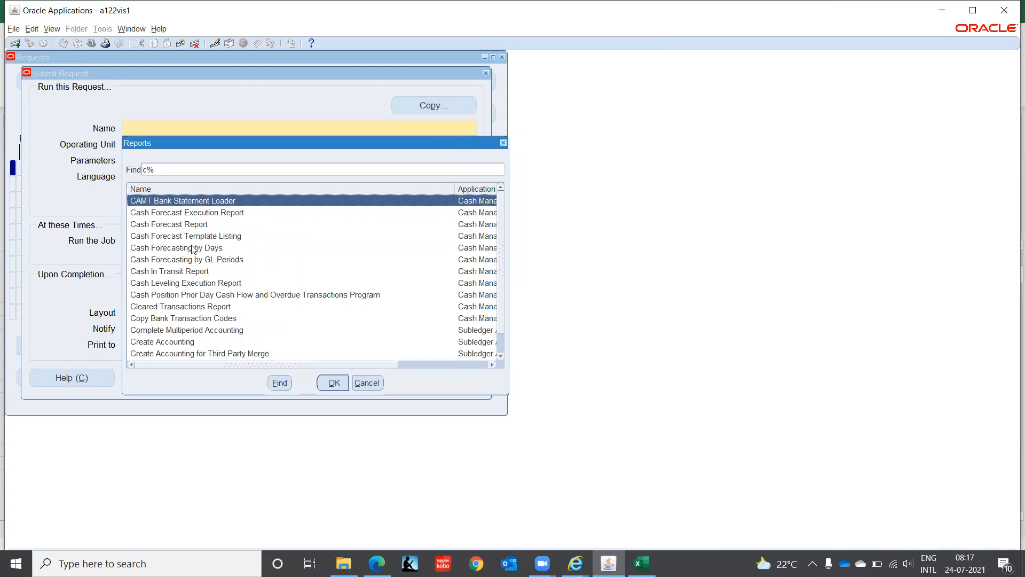
key("Down")
key("Down")
key("Down")
key("Down")
key("Down")
key("Down")
key("Down")
key("Down")
key("Down")
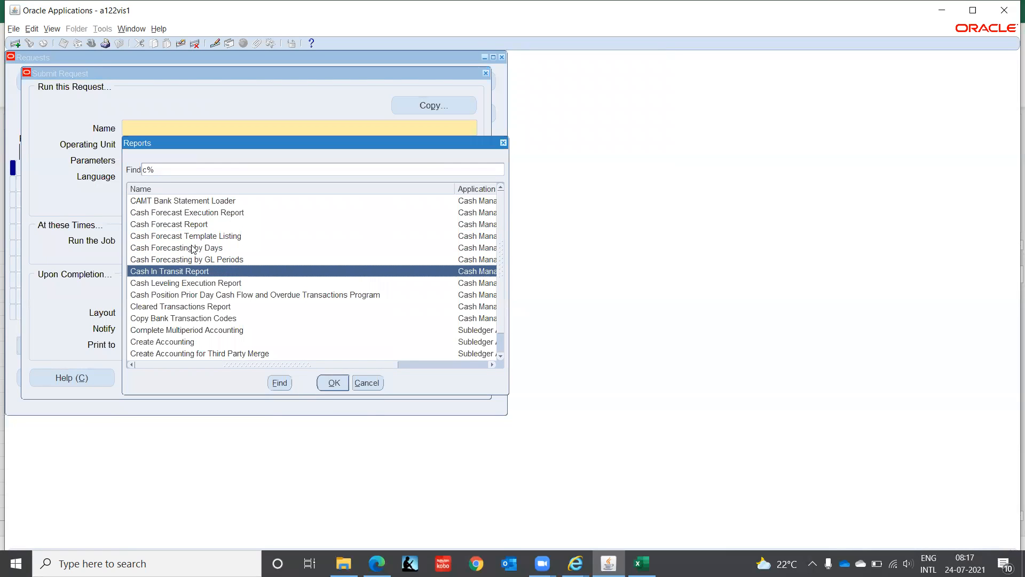
key("Down")
key("Down")
key("Down")
key("Down")
key("Down")
key("Down")
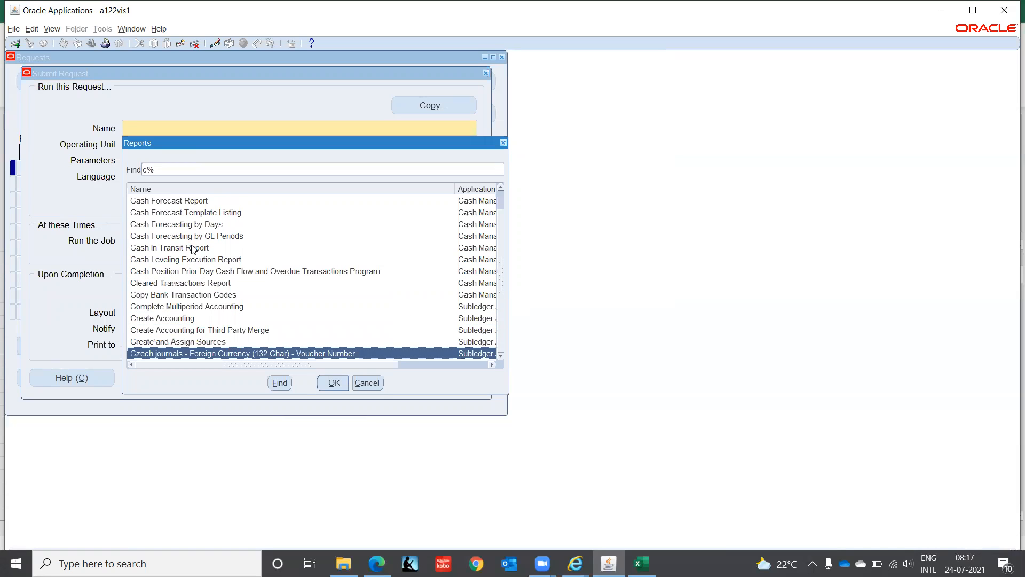
key("BackSpace")
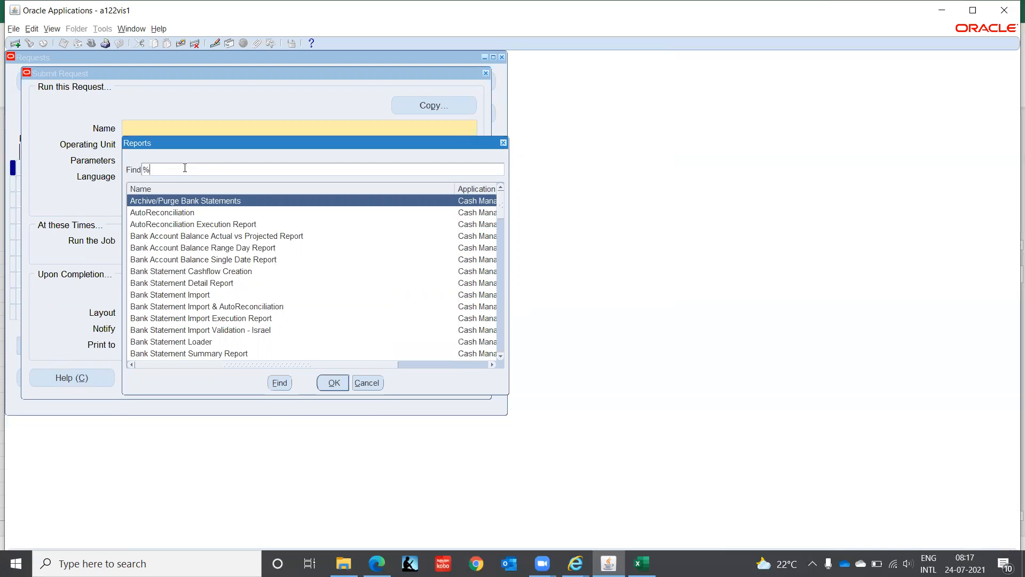
type("Secu%")
key("Return")
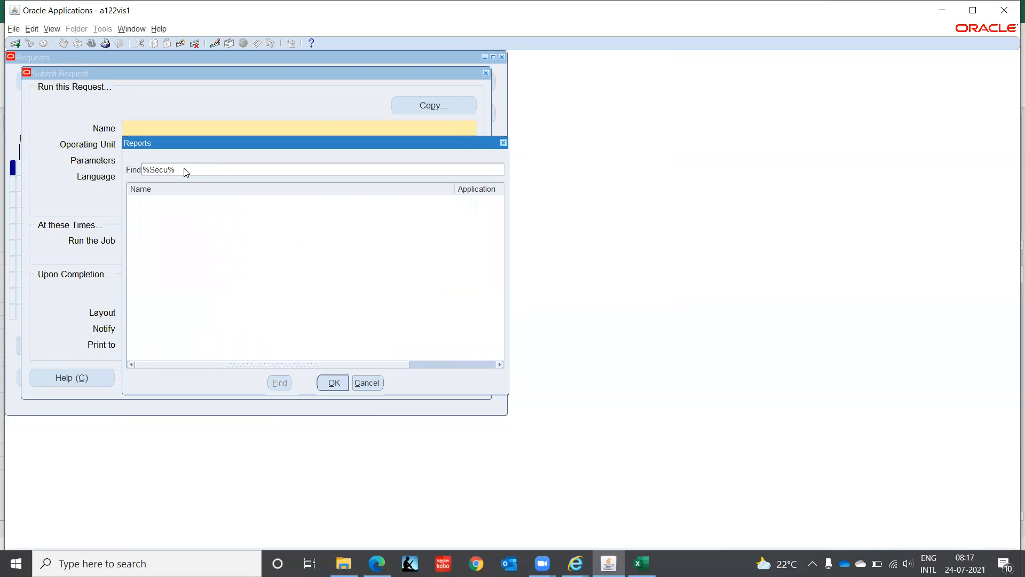
left_click(368, 383)
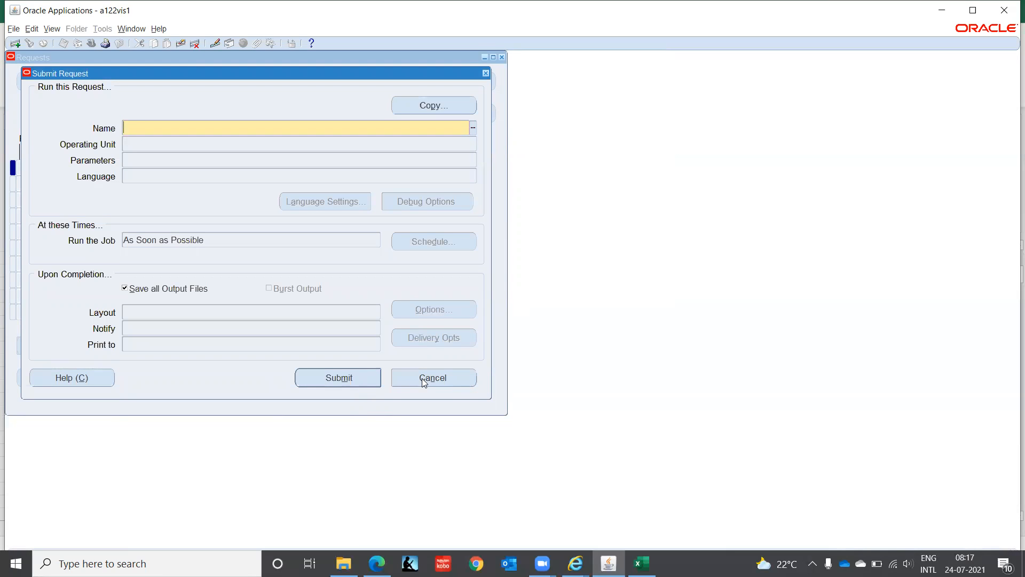
Step: Reopen the reports list, scroll through the available reports, and cancel
left_click(473, 127)
left_click_drag(500, 201, 499, 290)
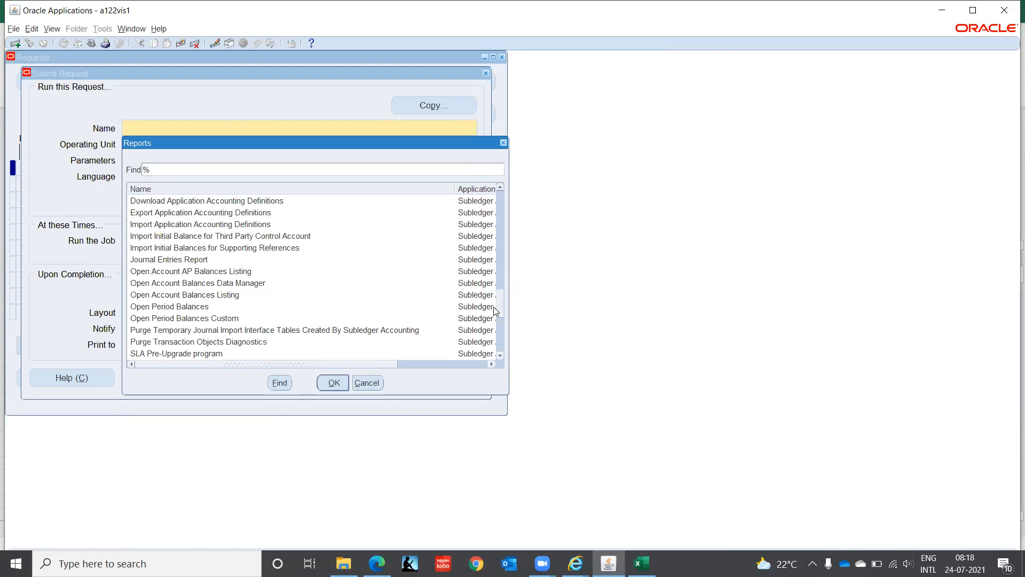
mouse_move(504, 305)
left_mouse_down()
mouse_move(506, 352)
mouse_move(514, 287)
left_mouse_up()
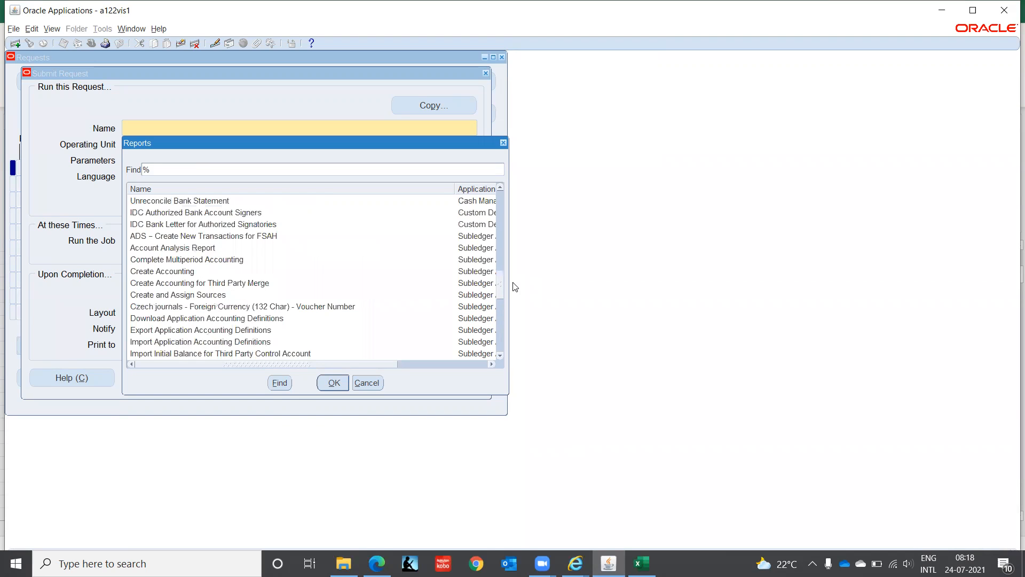
left_click_drag(514, 286, 514, 258)
left_click(366, 382)
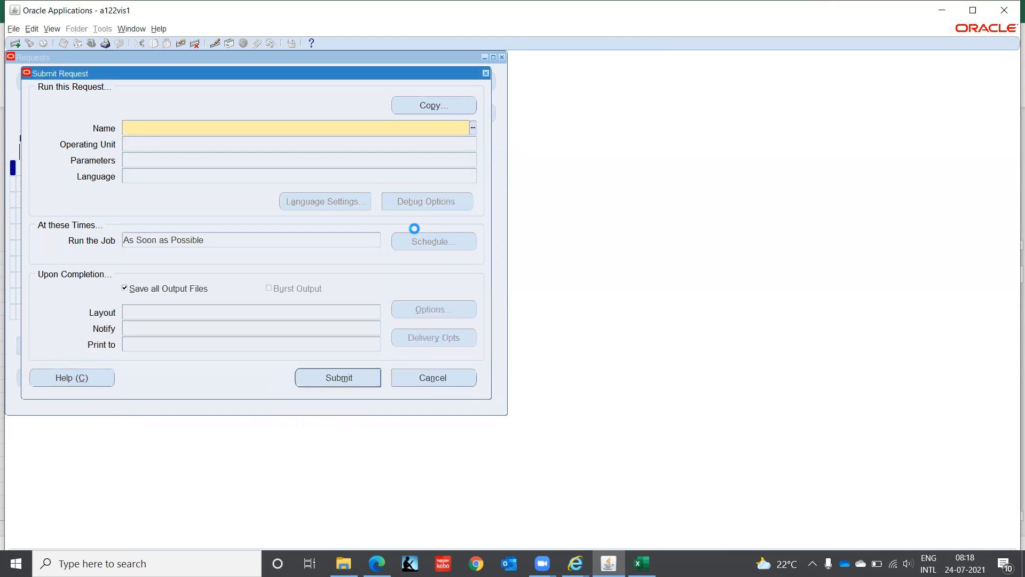
Step: Close the request forms, switch to System Administrator, and open Security > Responsibility > Define
left_click(518, 330)
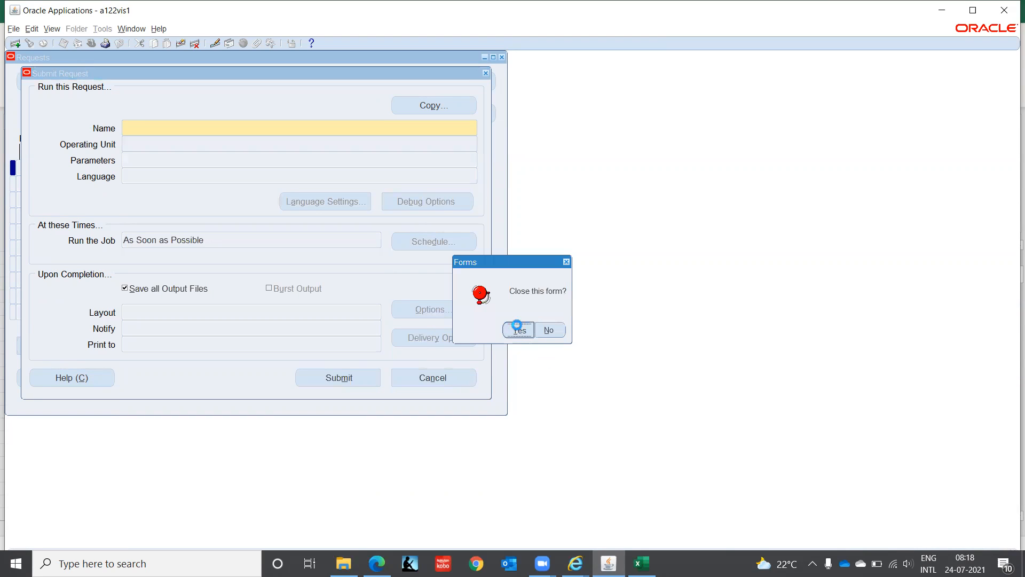
left_click(90, 43)
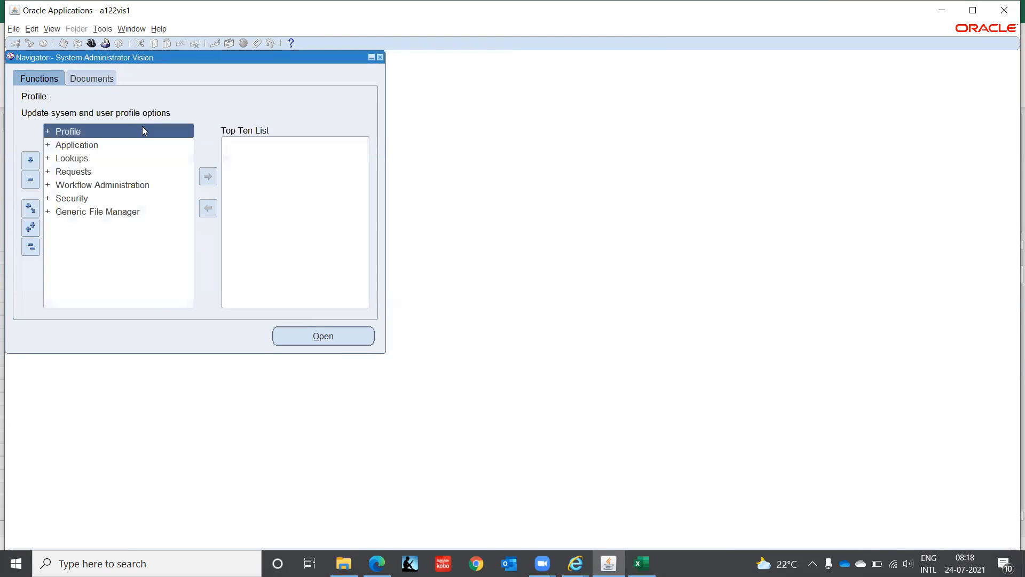
key("Down")
key("Down")
key("Down")
key("Down")
key("Down")
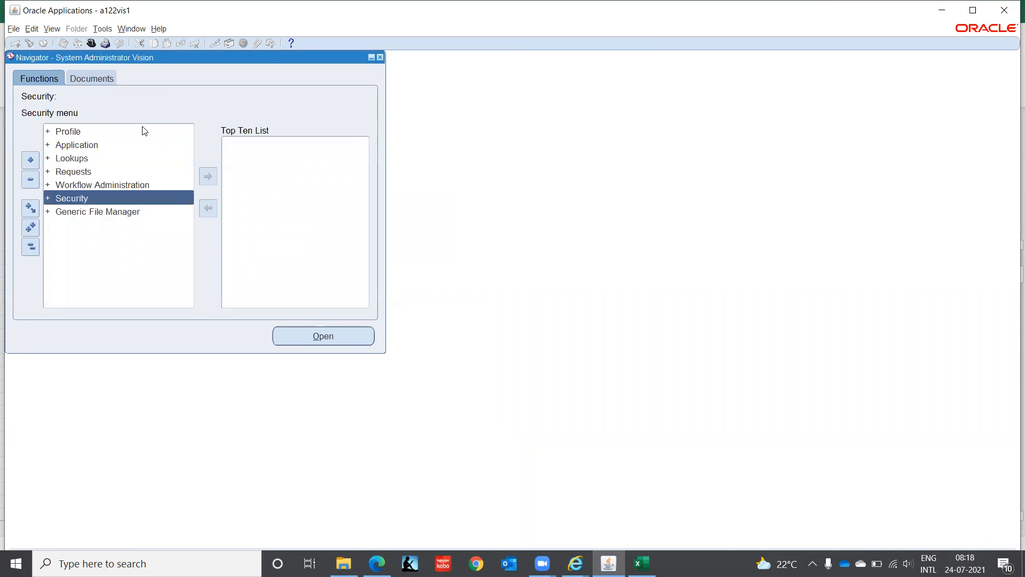
key("Return")
key("Down")
key("Up")
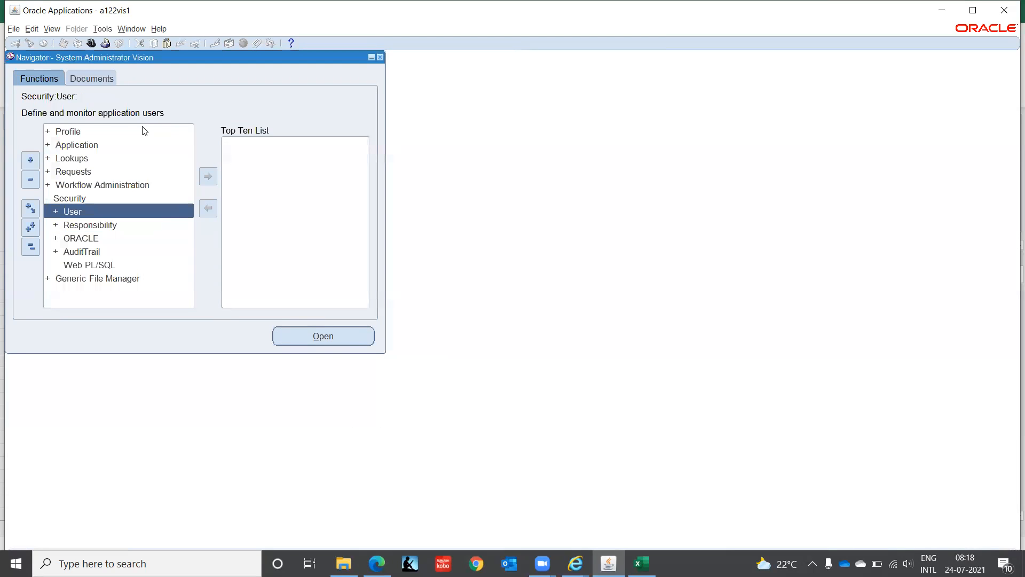
key("Down")
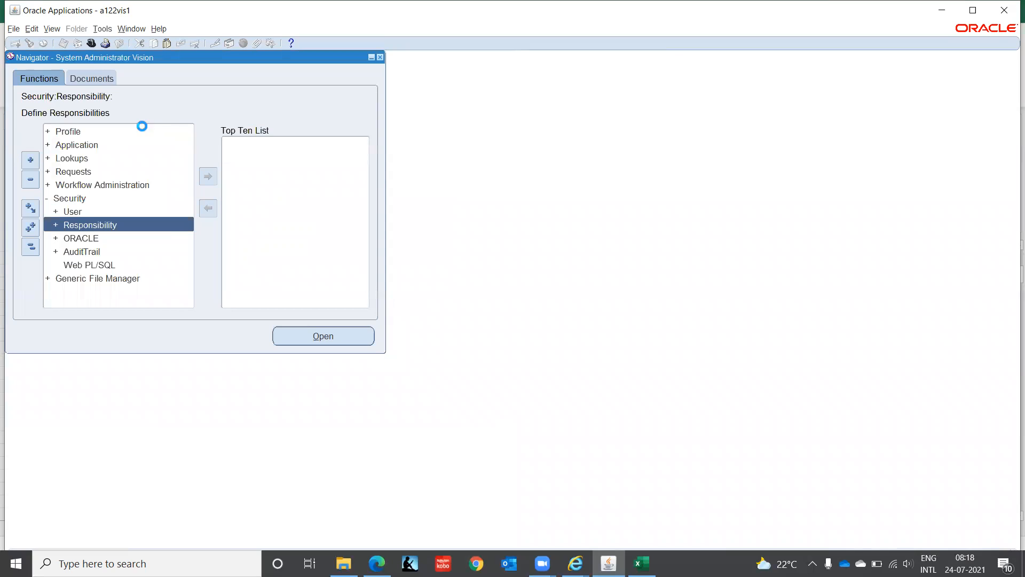
key("Down")
key("Return")
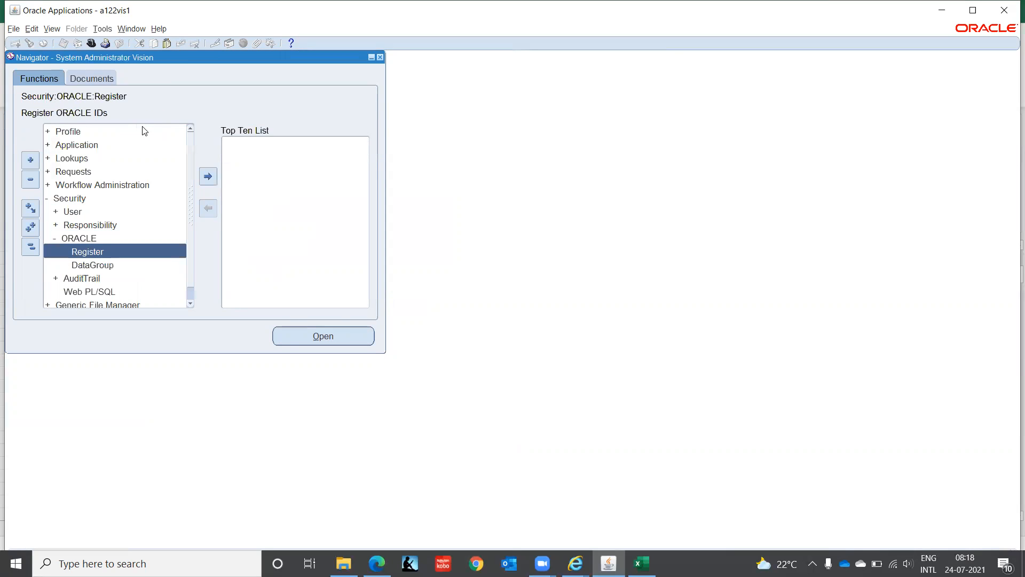
key("Up")
key("Up")
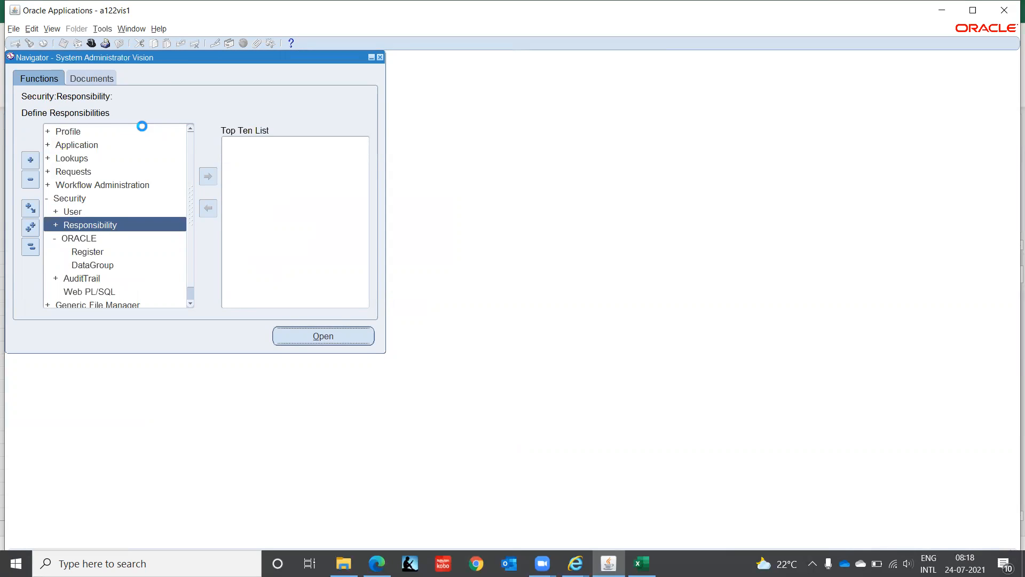
key("Return")
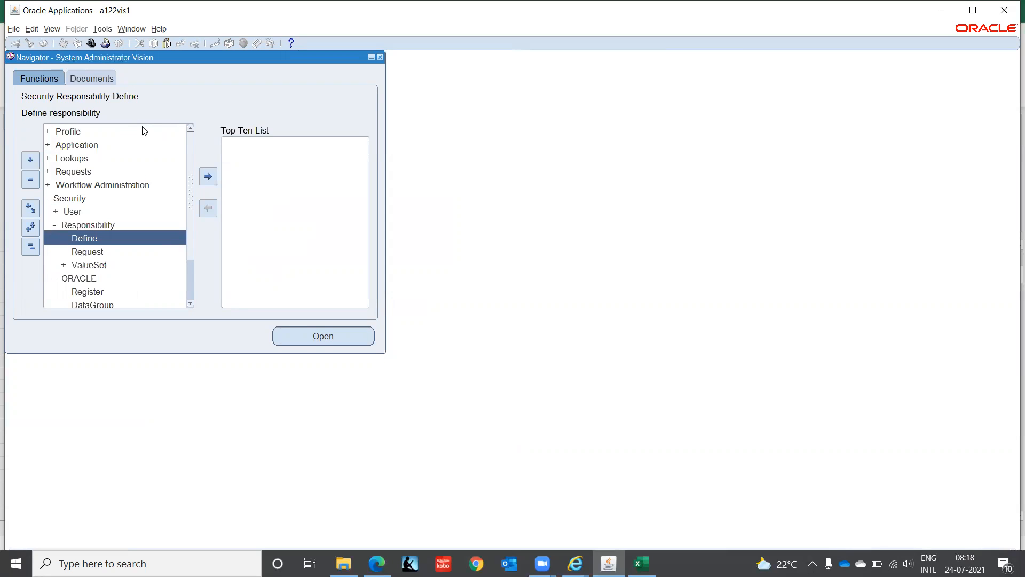
key("Return")
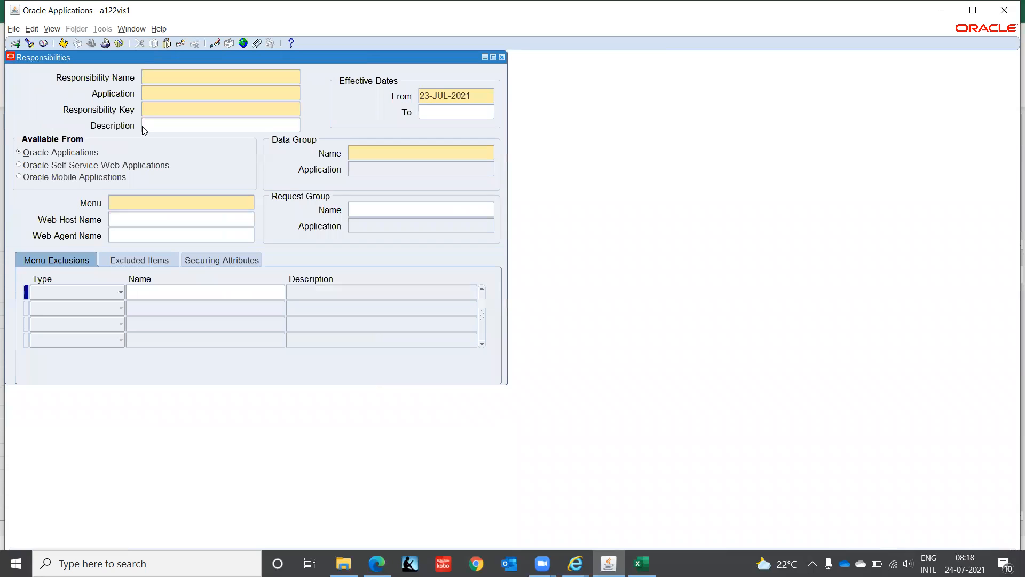
Step: Query responsibilities matching User% and browse the results back to User Managment Covid
type("User%")
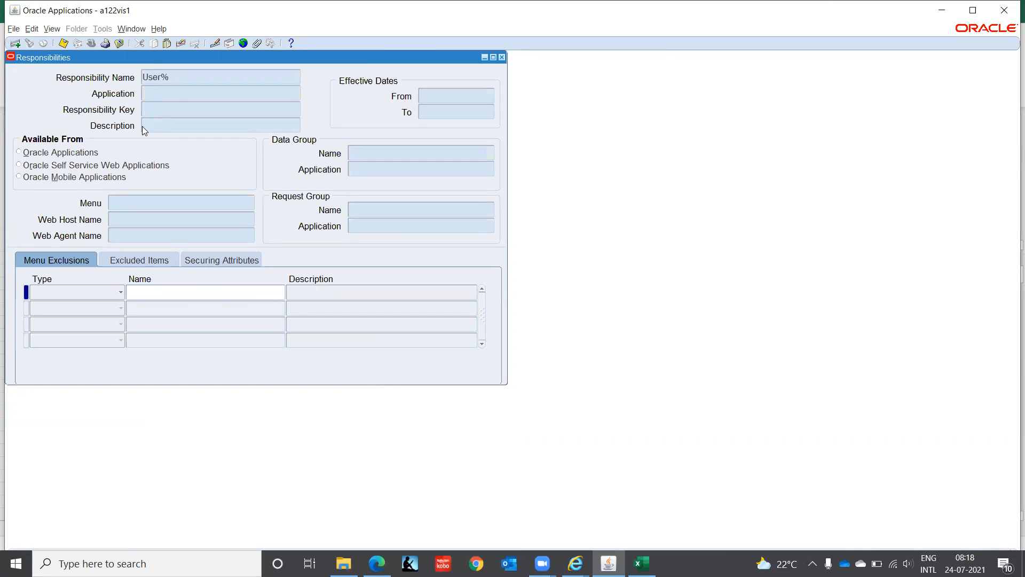
key("ctrl+F11")
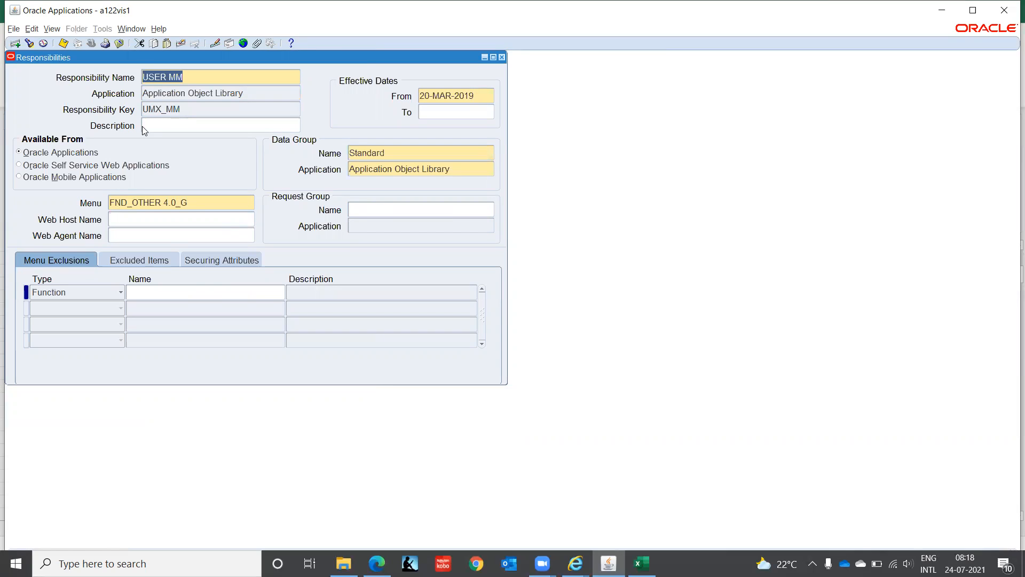
key("Down")
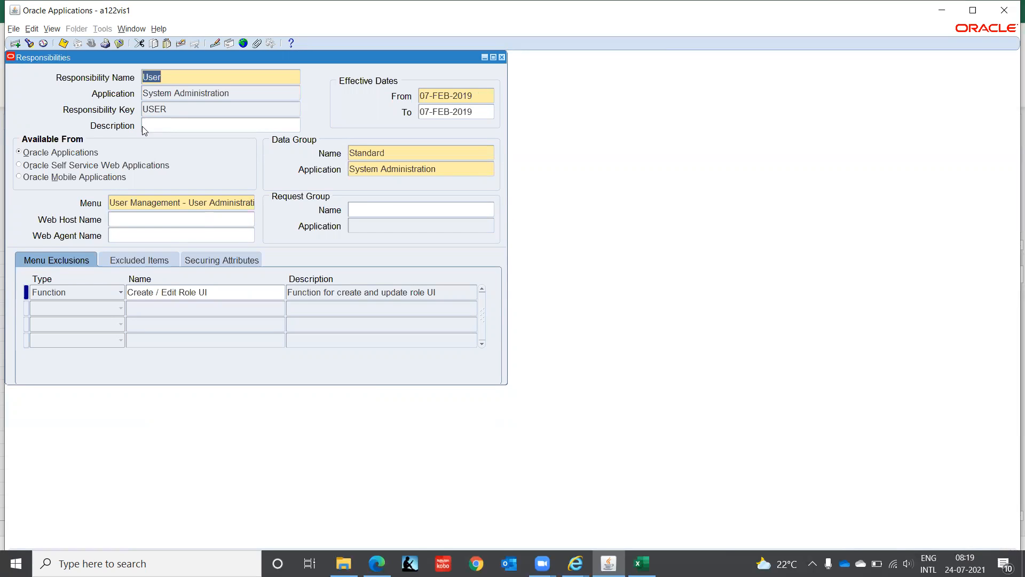
key("Down")
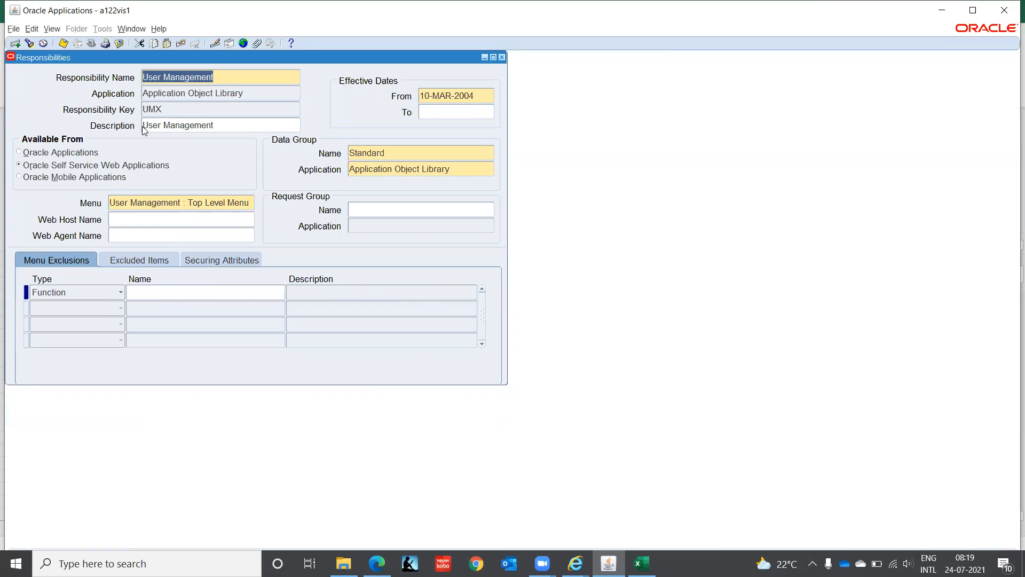
key("Down")
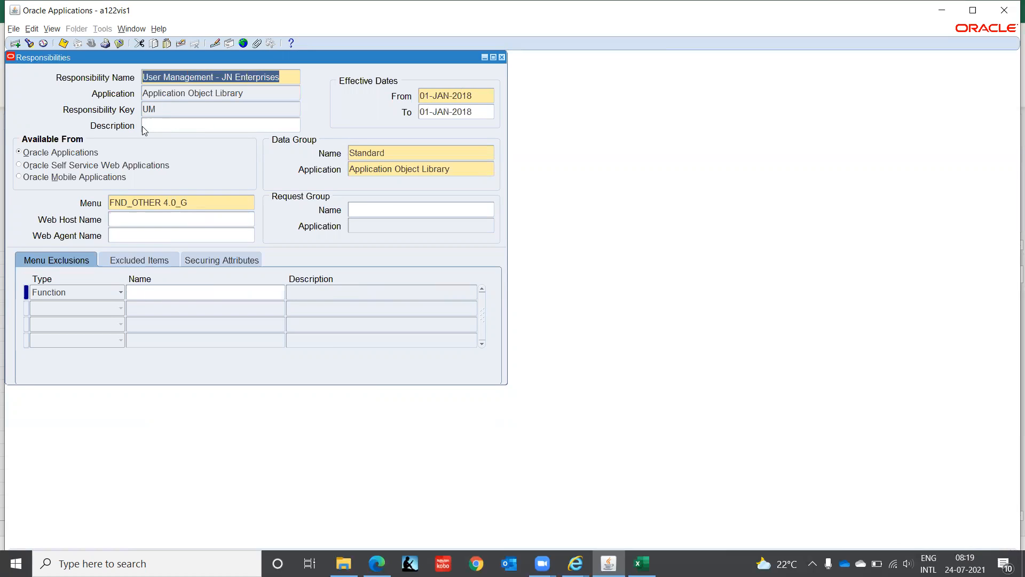
key("Down")
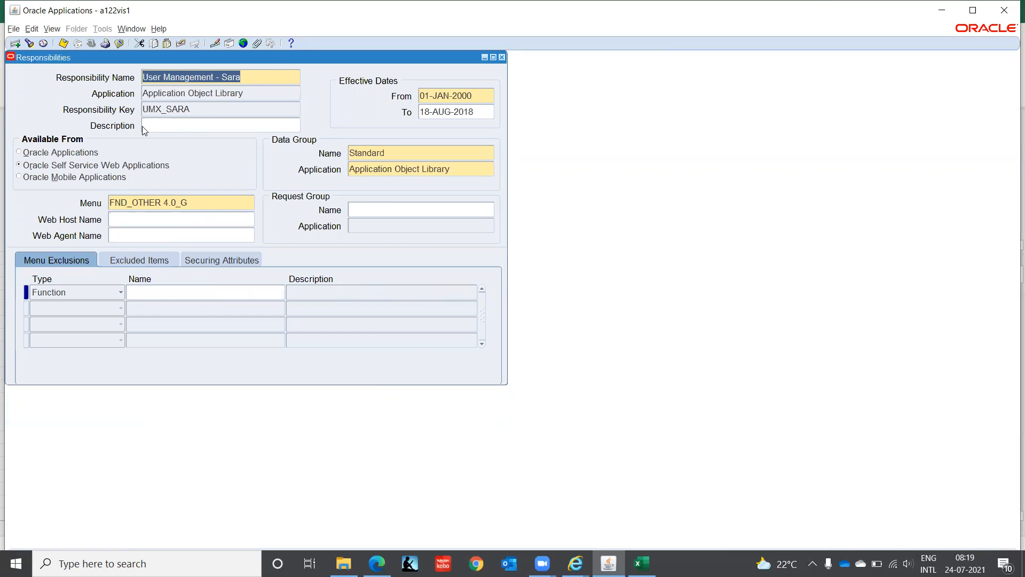
key("Down")
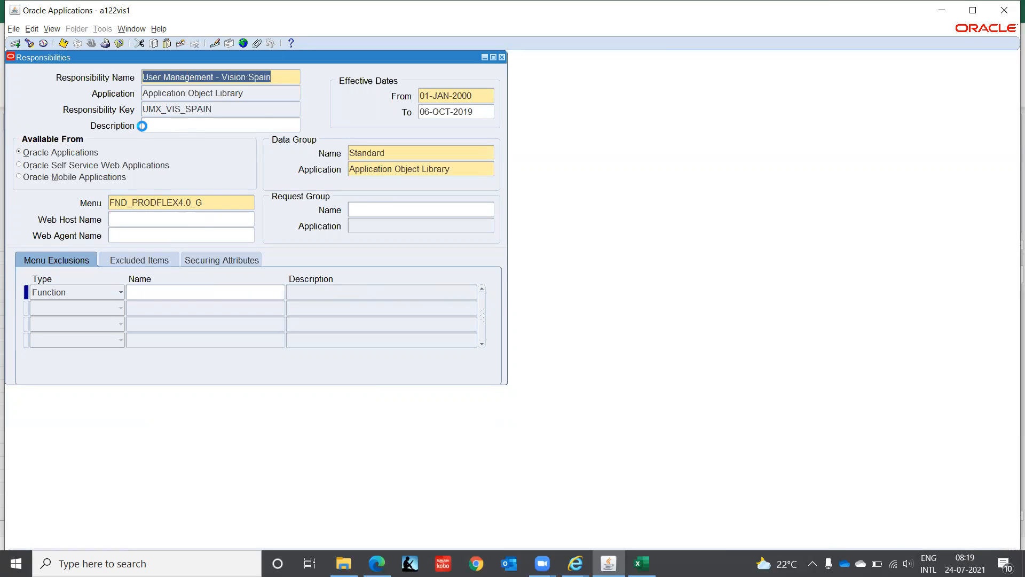
key("Down")
key("Down")
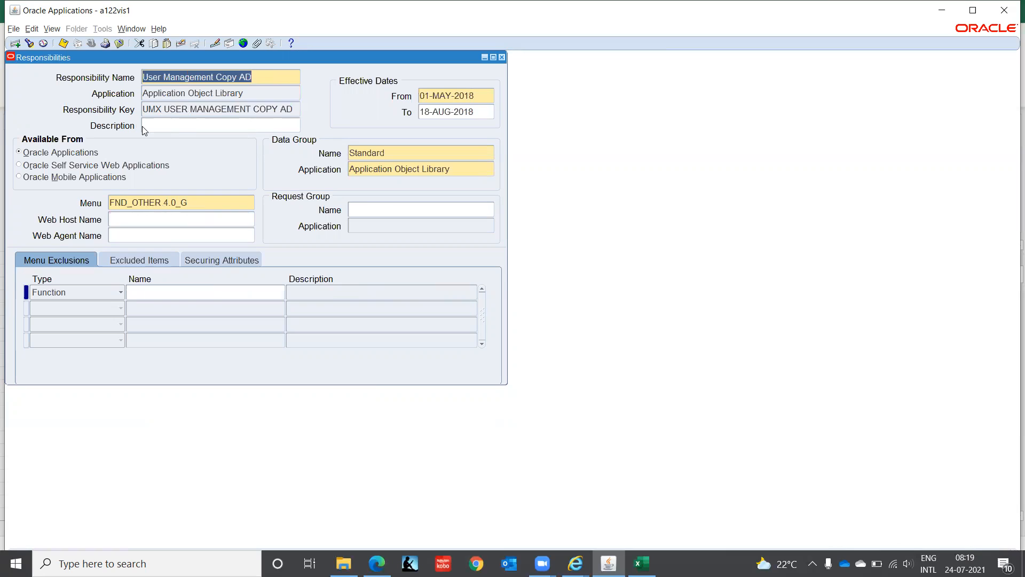
key("Down")
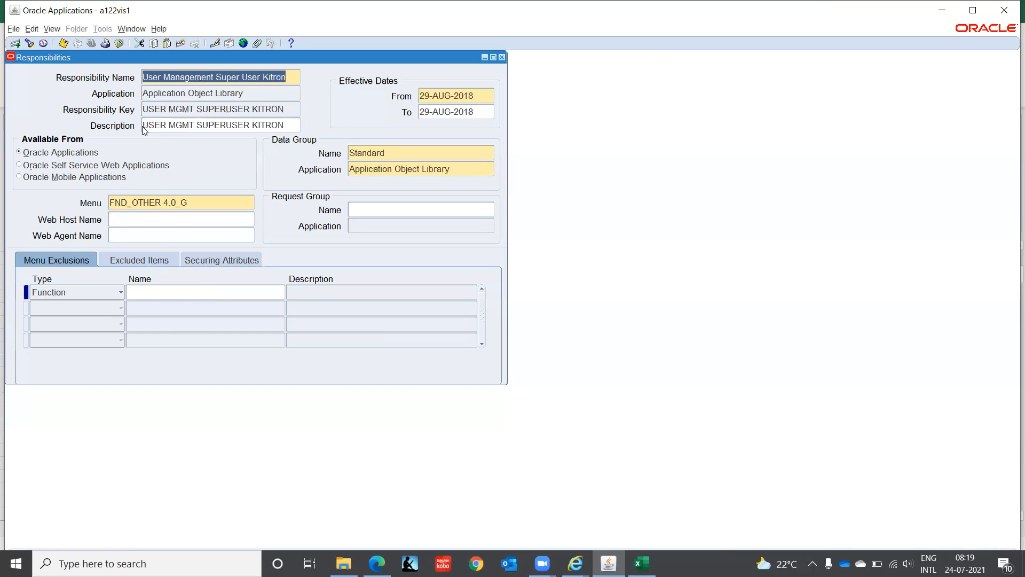
key("Down")
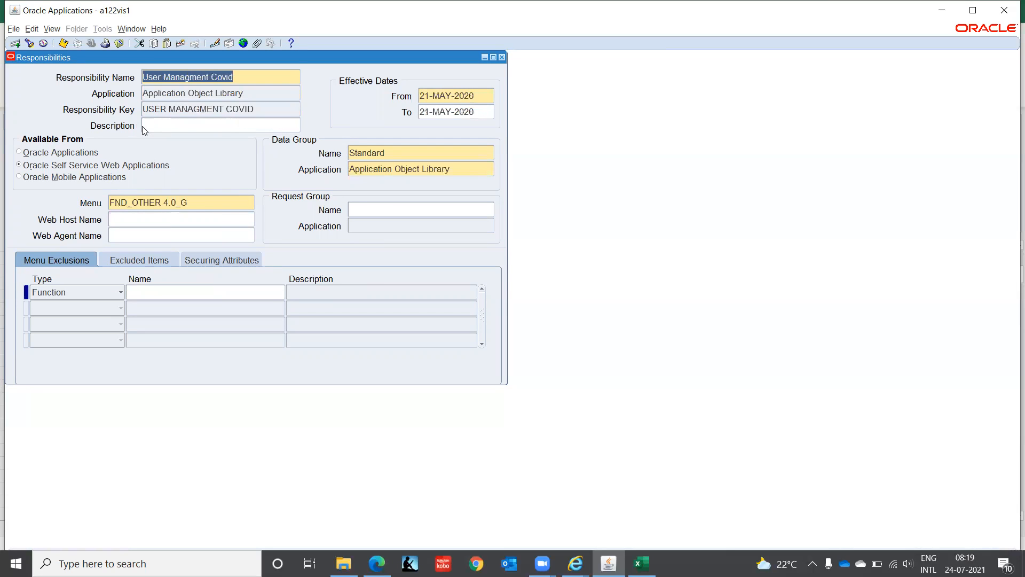
key("Down")
key("Down")
key("Up")
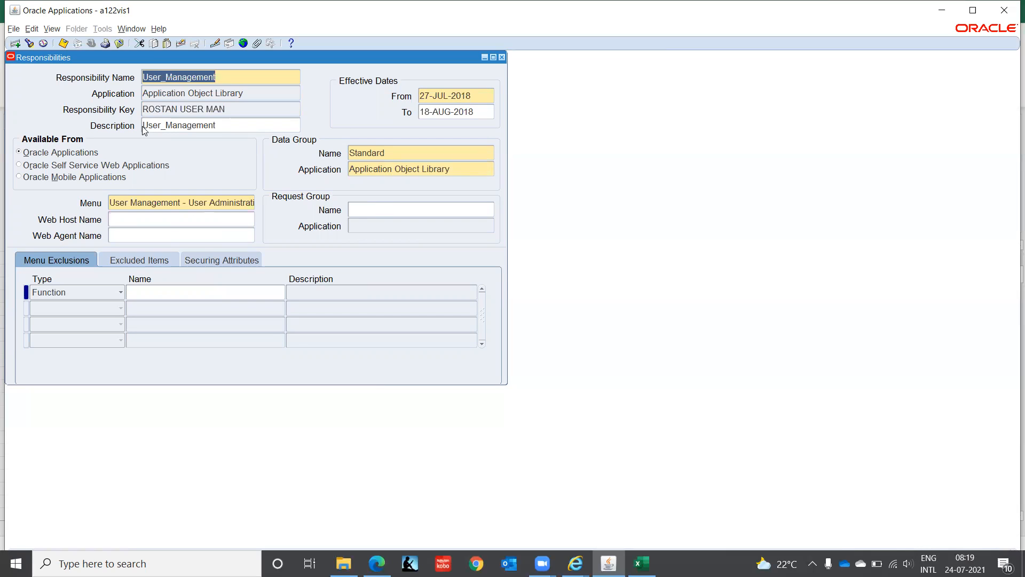
key("Up")
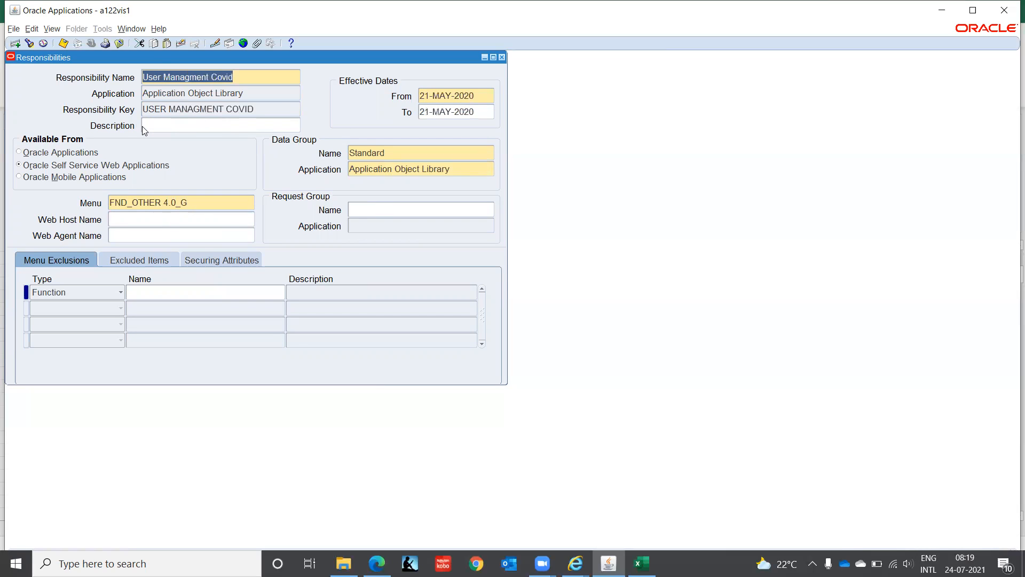
Step: View the Record History for the User Managment Covid responsibility
left_click(159, 29)
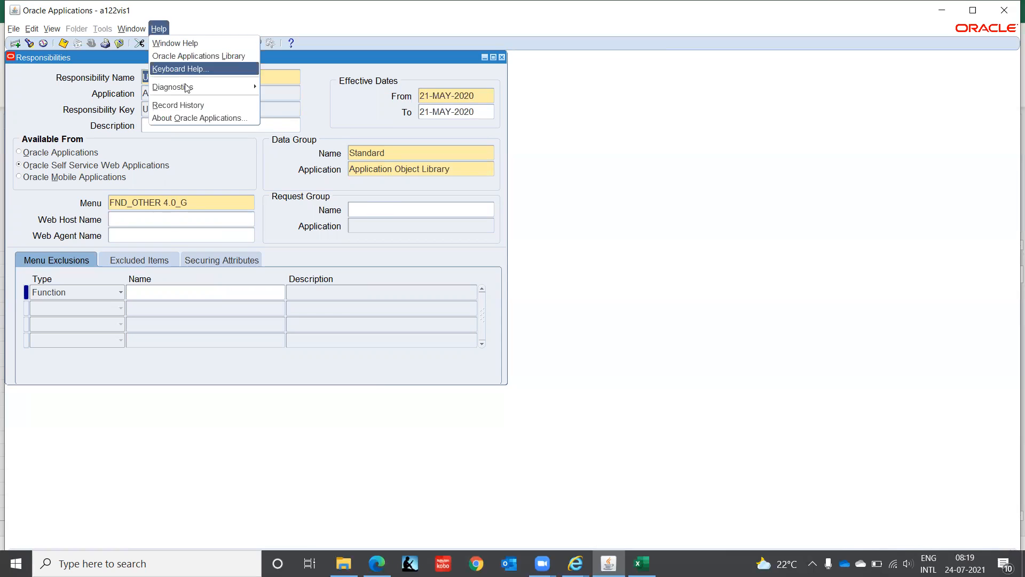
left_click(193, 106)
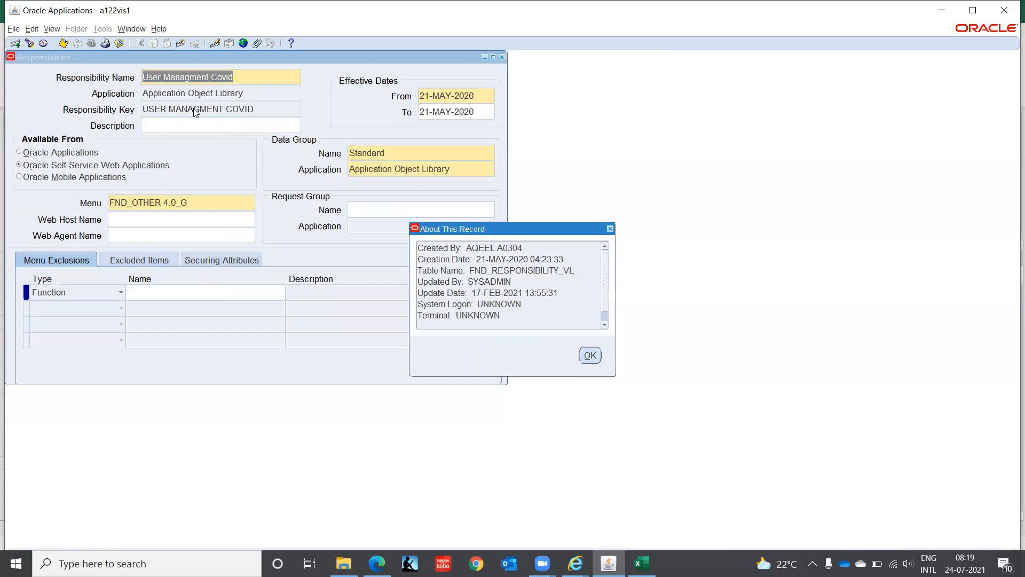
left_click(591, 355)
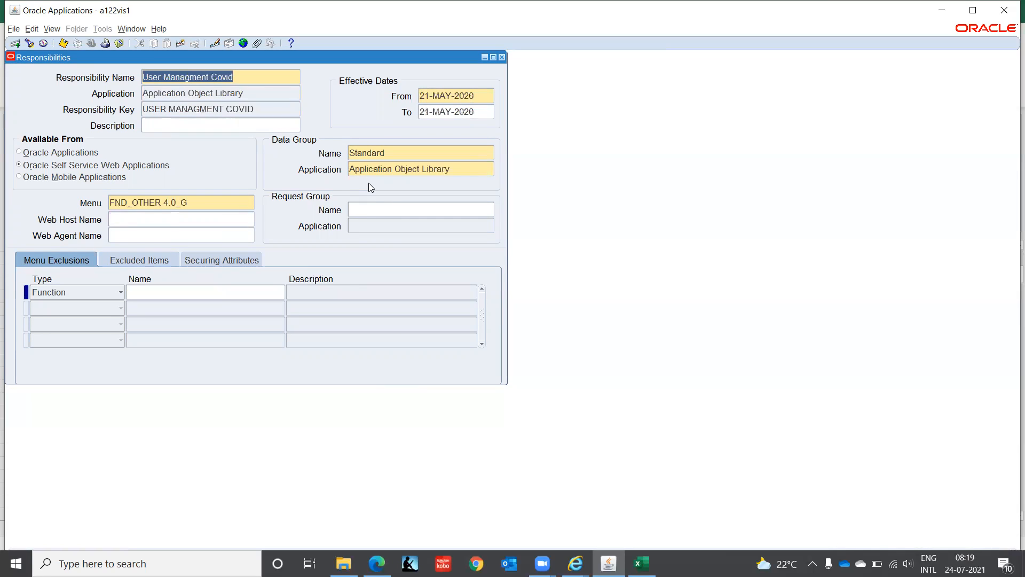
Step: Browse the records to User Management (UMX) with menu User Management : Top Level Menu
key("Down")
key("Down")
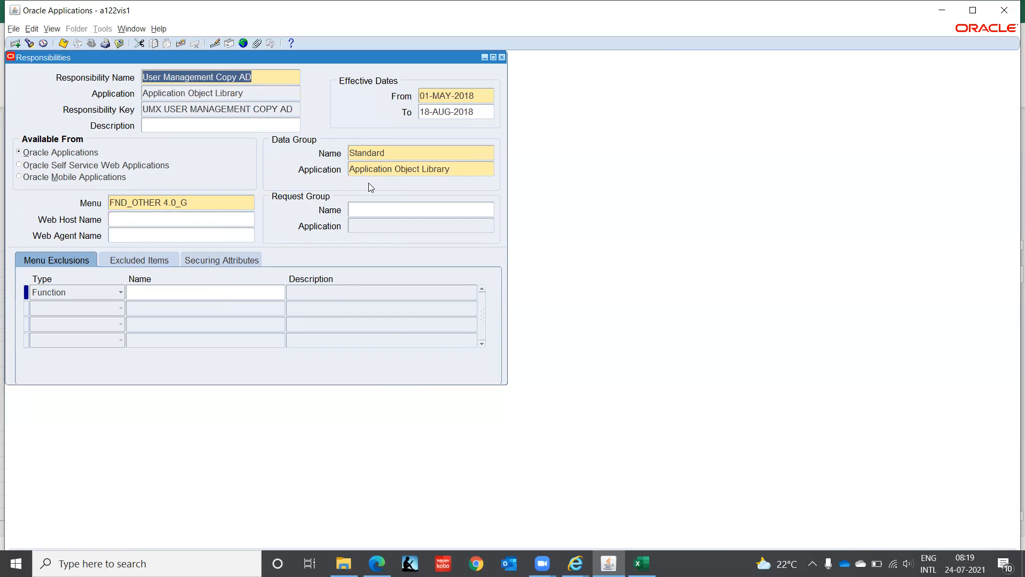
key("Down")
key("Down")
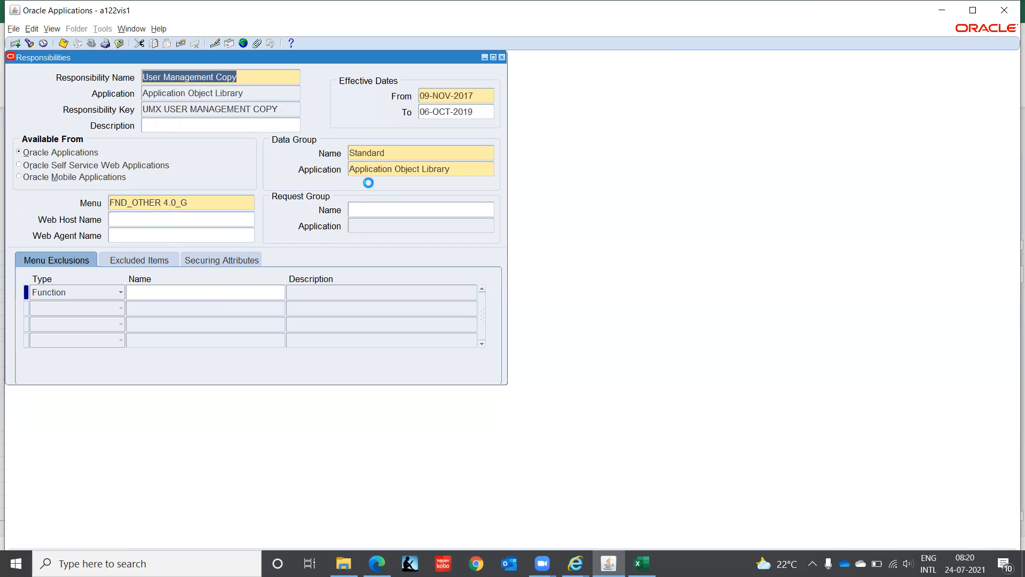
key("Down")
key("Down")
key("Down")
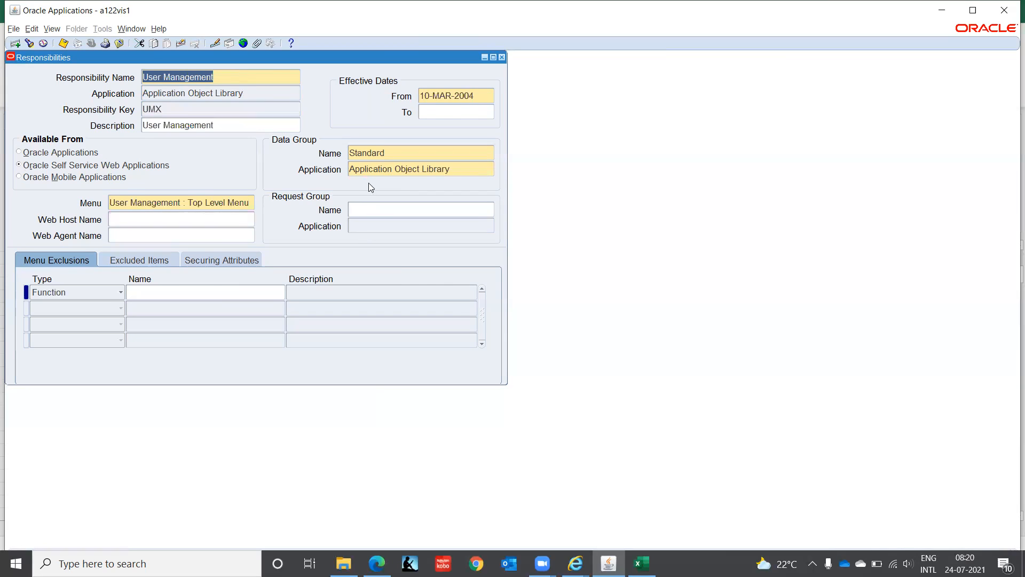
key("Down")
key("Down")
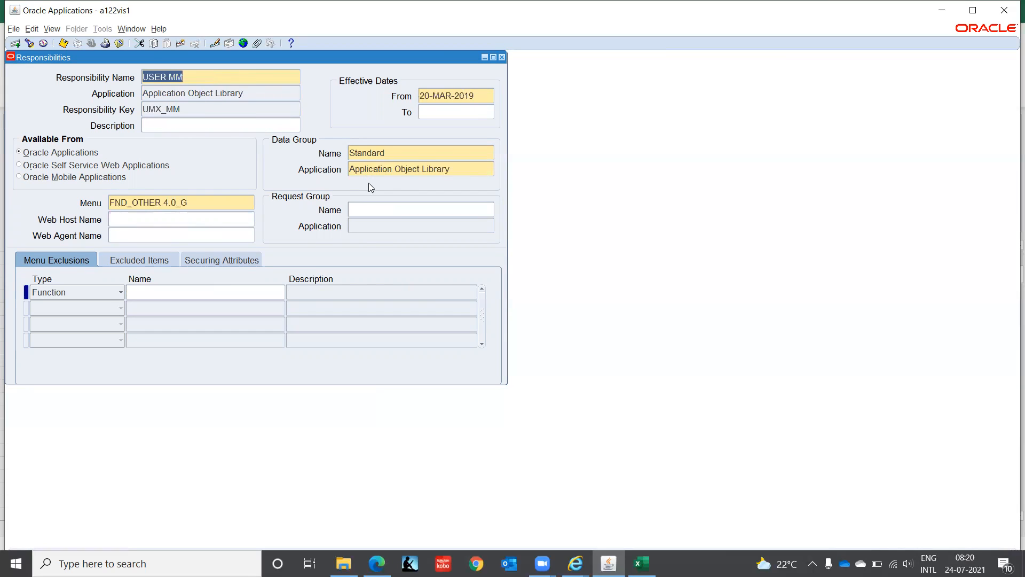
key("Up")
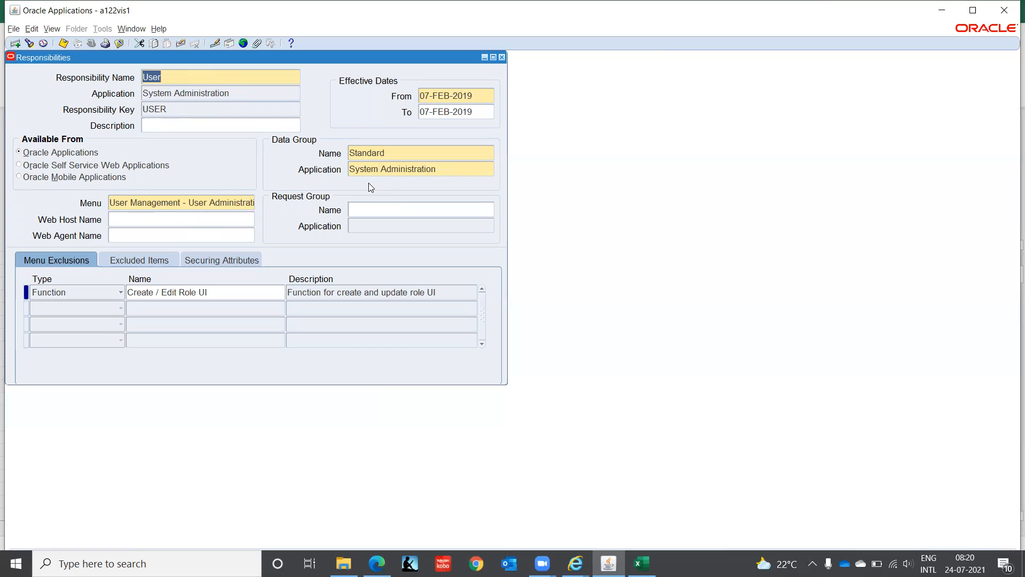
key("Up")
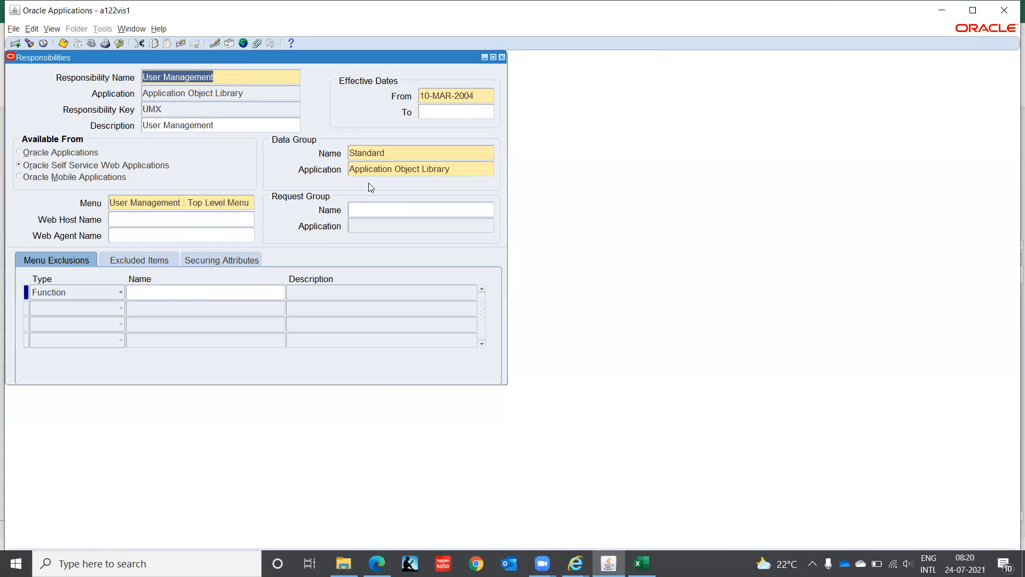
Step: Close the Responsibilities form and open Security > User > Define
left_click(503, 57)
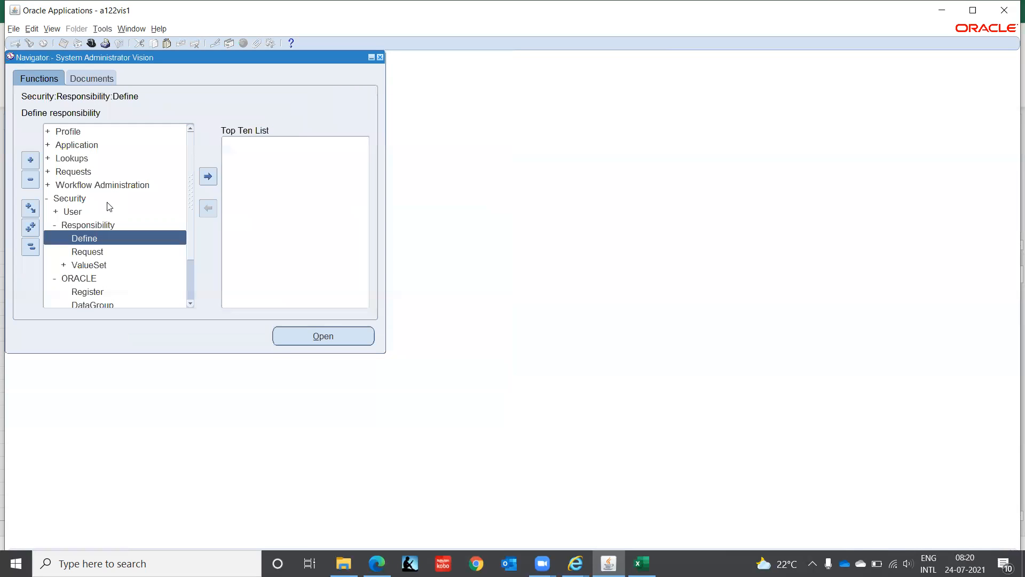
left_click(74, 210)
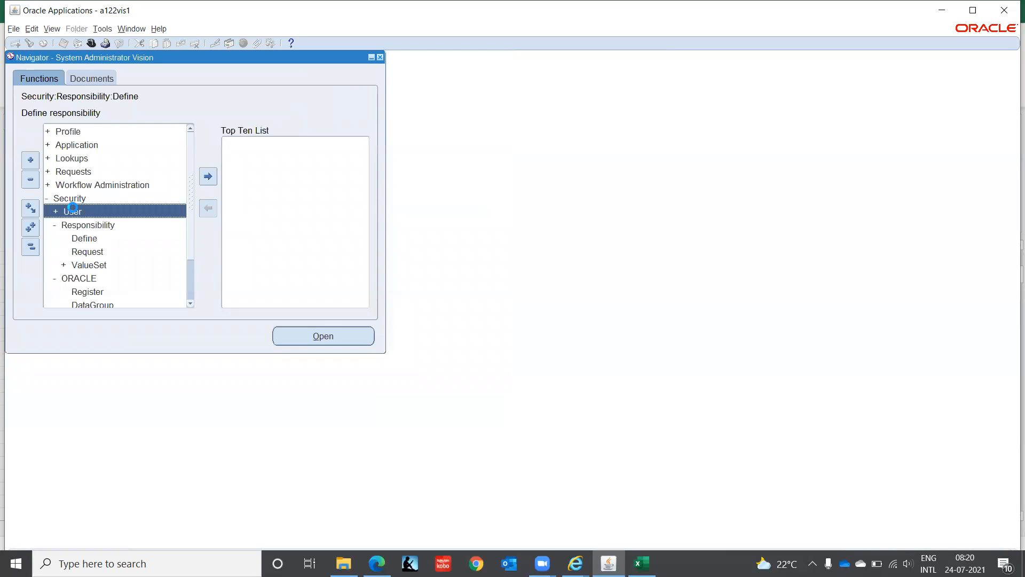
double_click(72, 208)
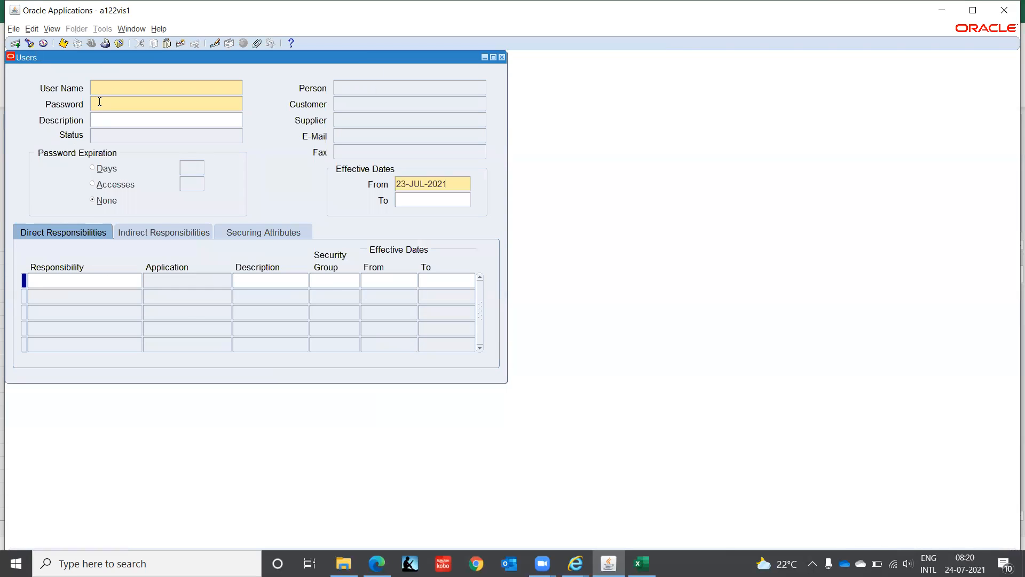
Step: Query the user account by its user name and insert a blank direct responsibility row
key("F11")
type("GO")
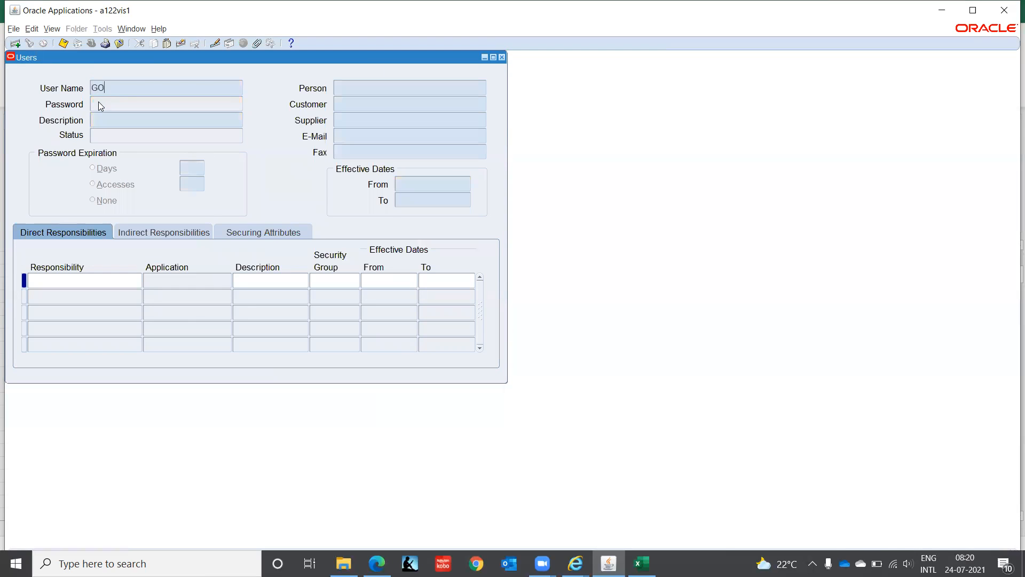
type("PAL.D0908")
key("ctrl+F11")
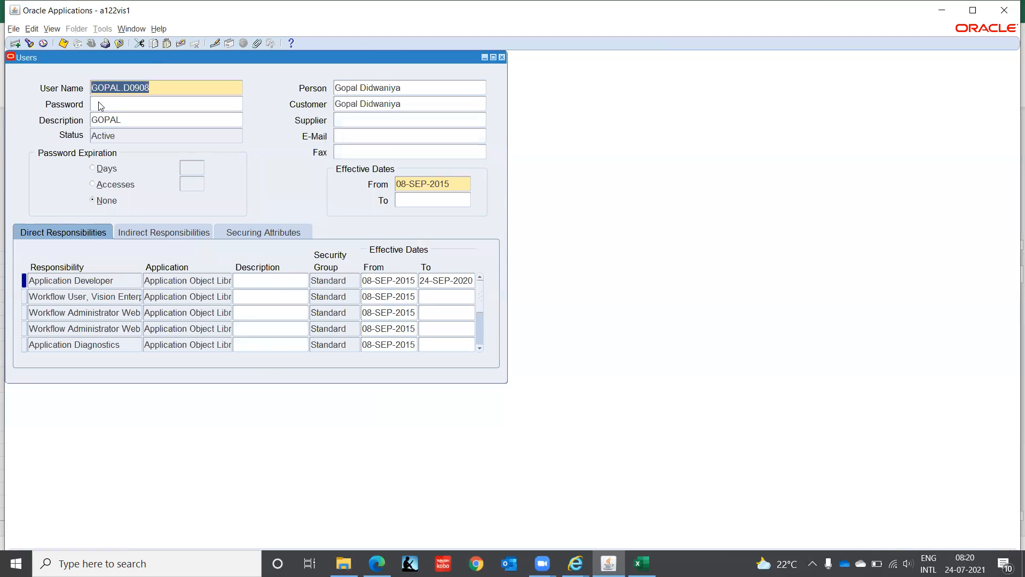
left_click(84, 298)
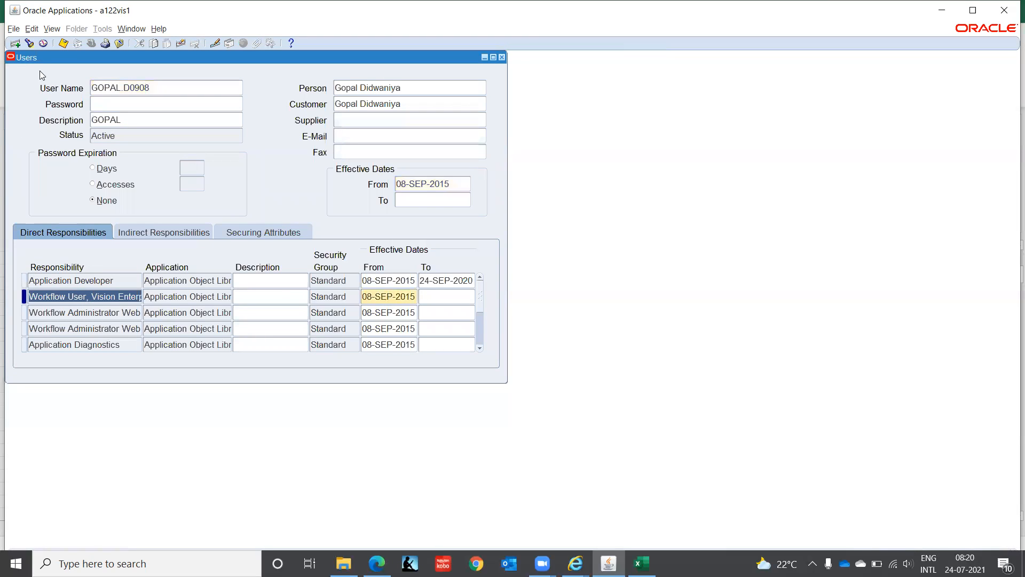
left_click(17, 46)
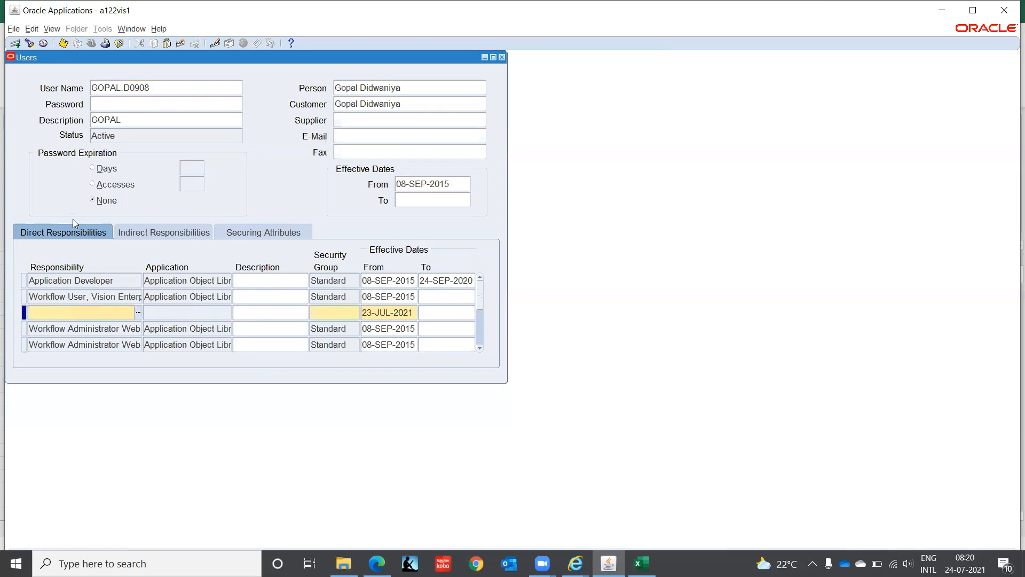
Step: Try adding the User Management responsibility, then dismiss the error when it is refused
type("User")
key("Tab")
key("Down")
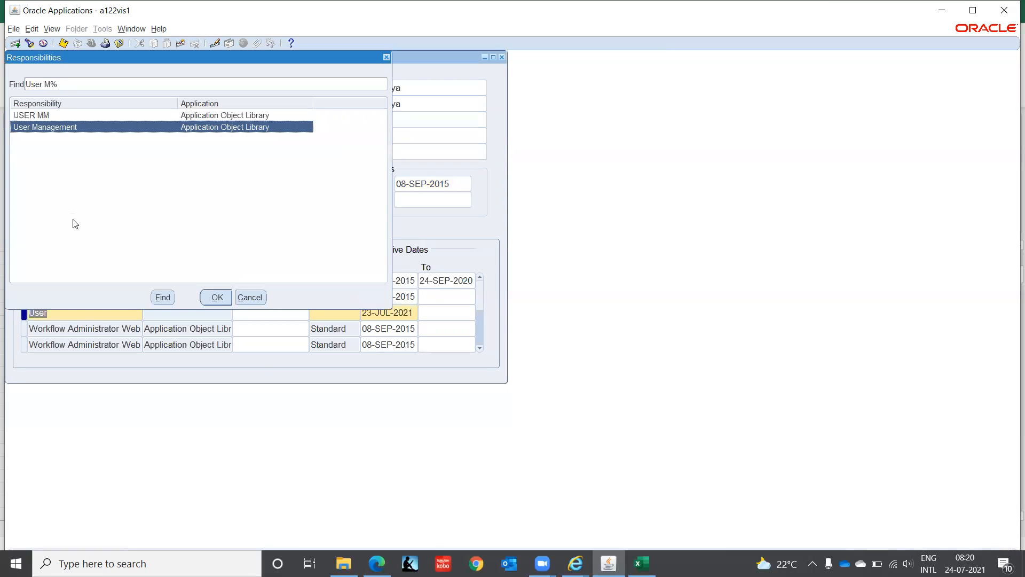
key("Return")
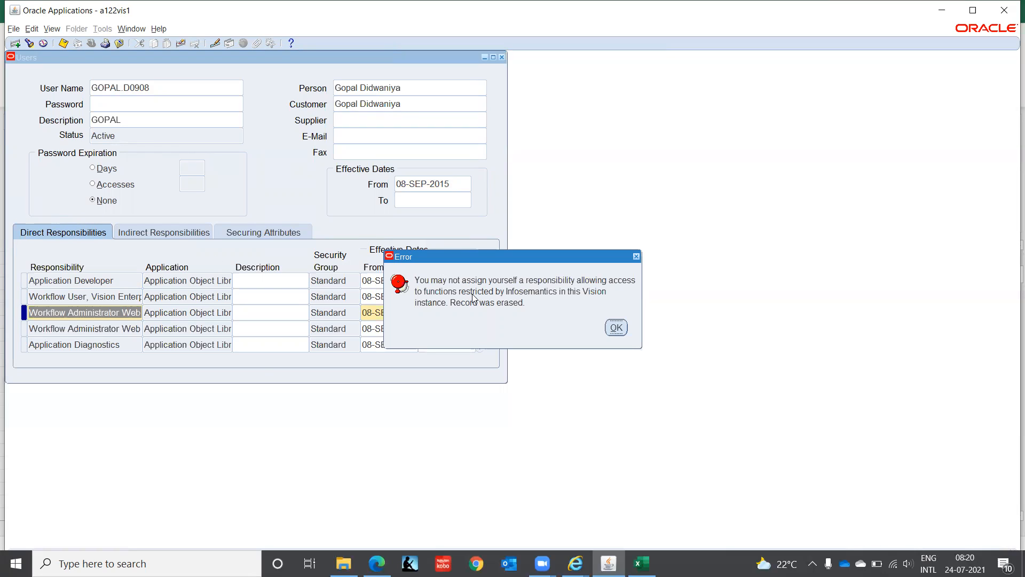
left_click(616, 327)
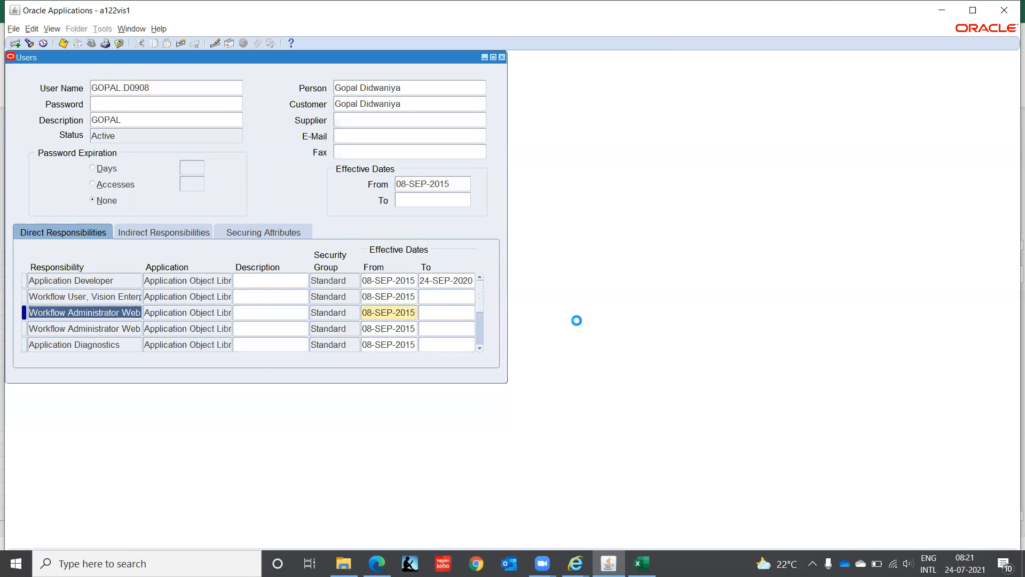
Step: Add USER MM as a new direct responsibility row and return to the Navigator
left_click(15, 44)
type("User")
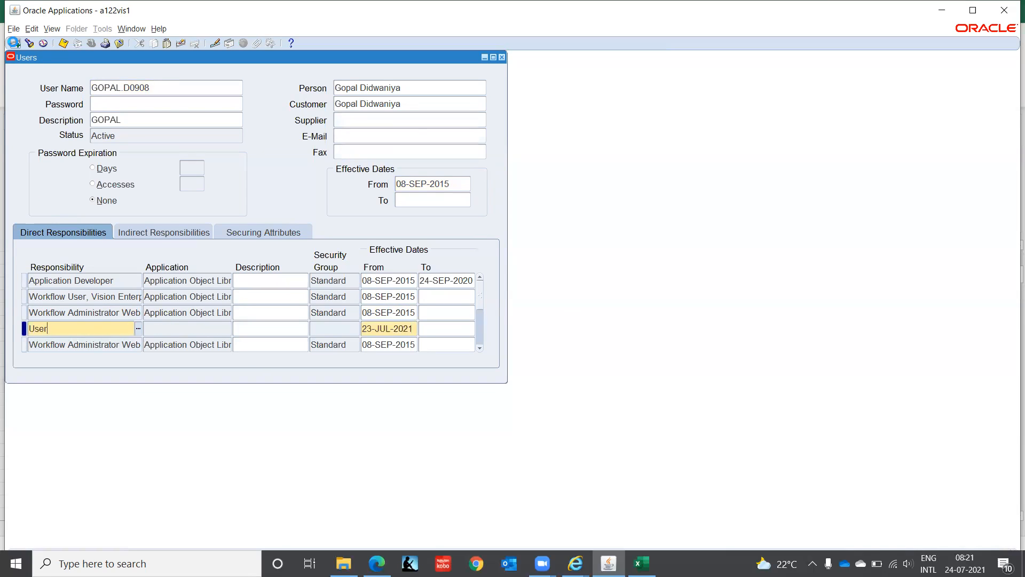
key("Tab")
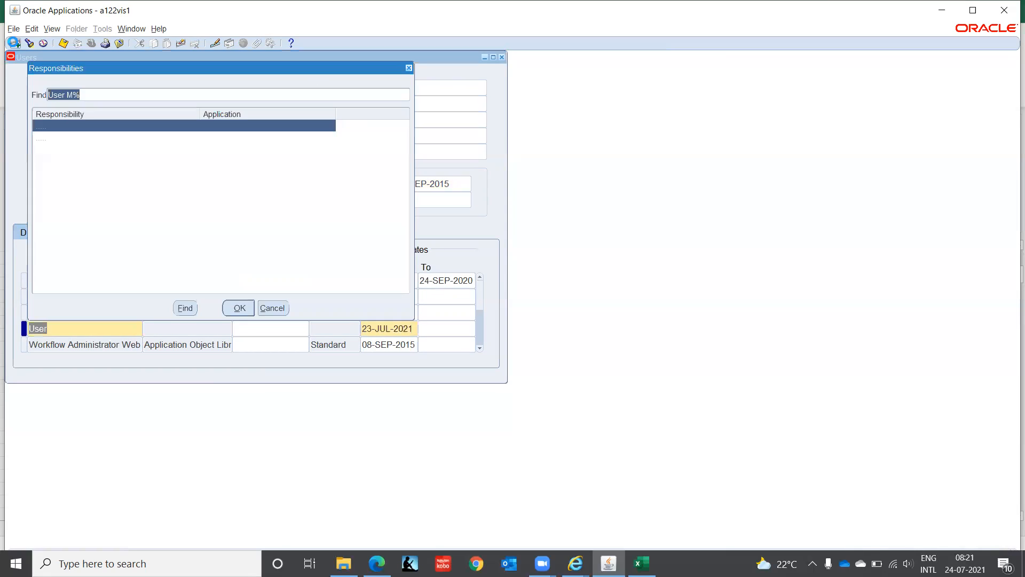
key("Return")
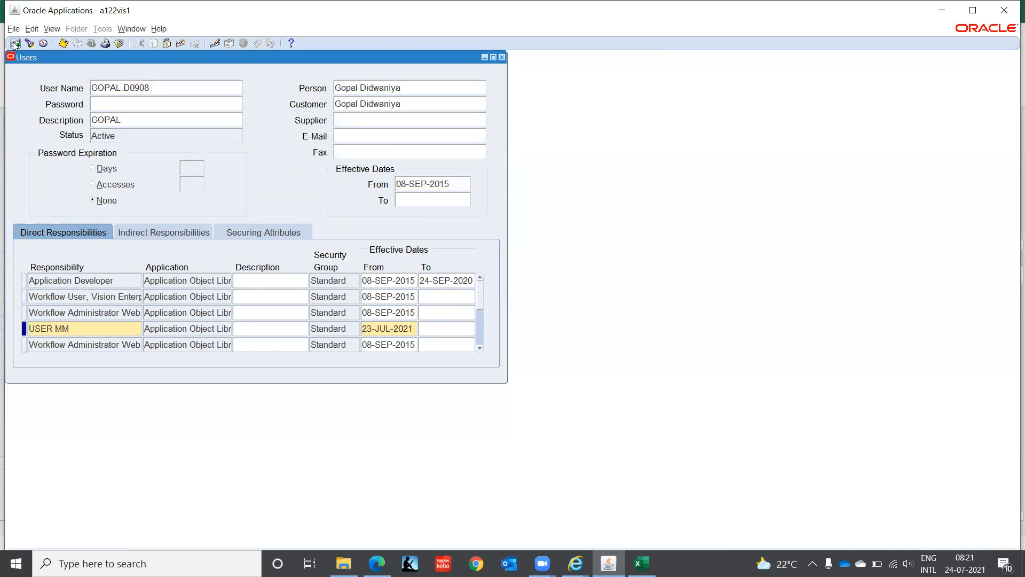
key("Tab")
left_click(15, 44)
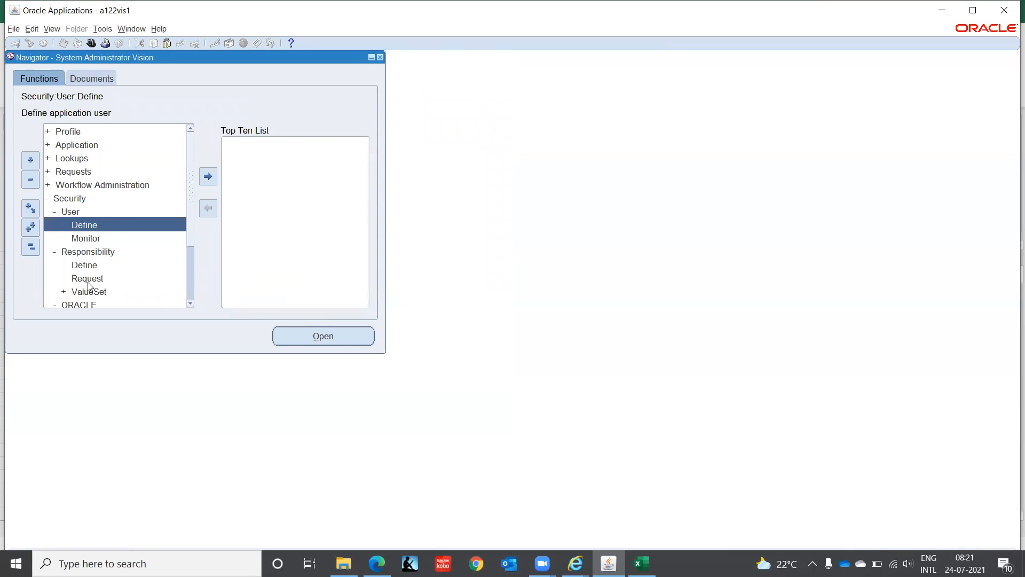
double_click(46, 267)
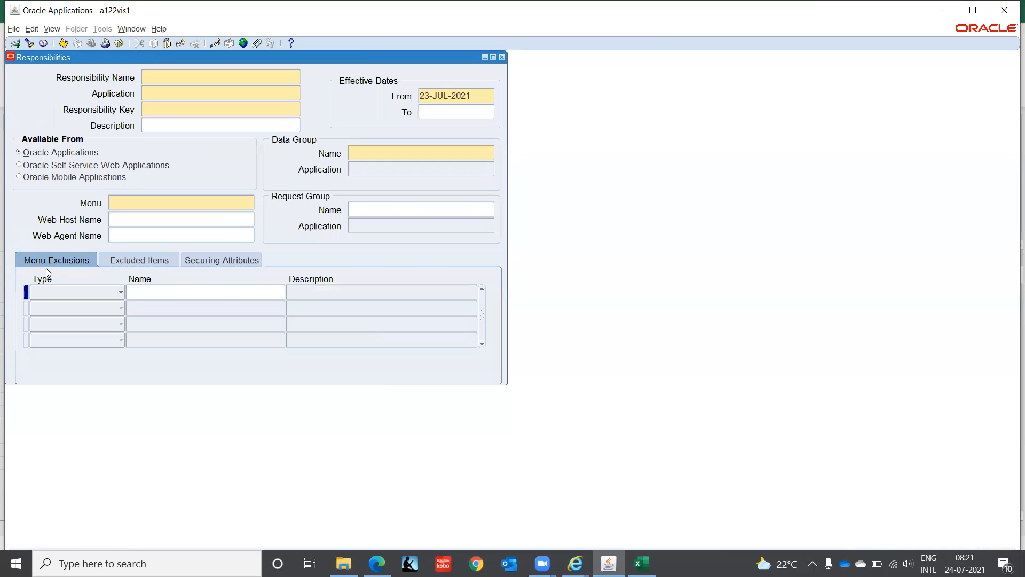
type("User")
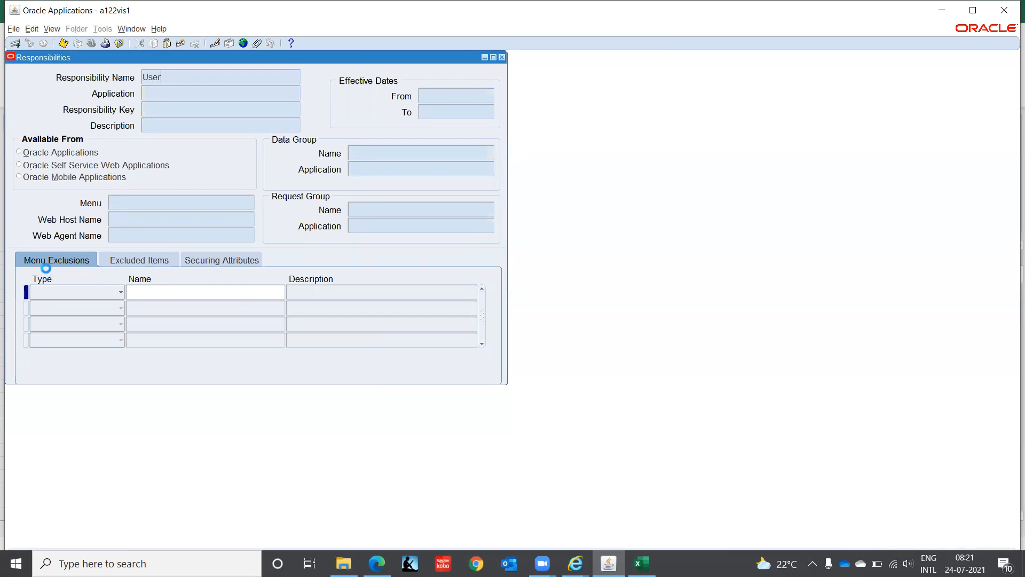
key("ctrl+F11")
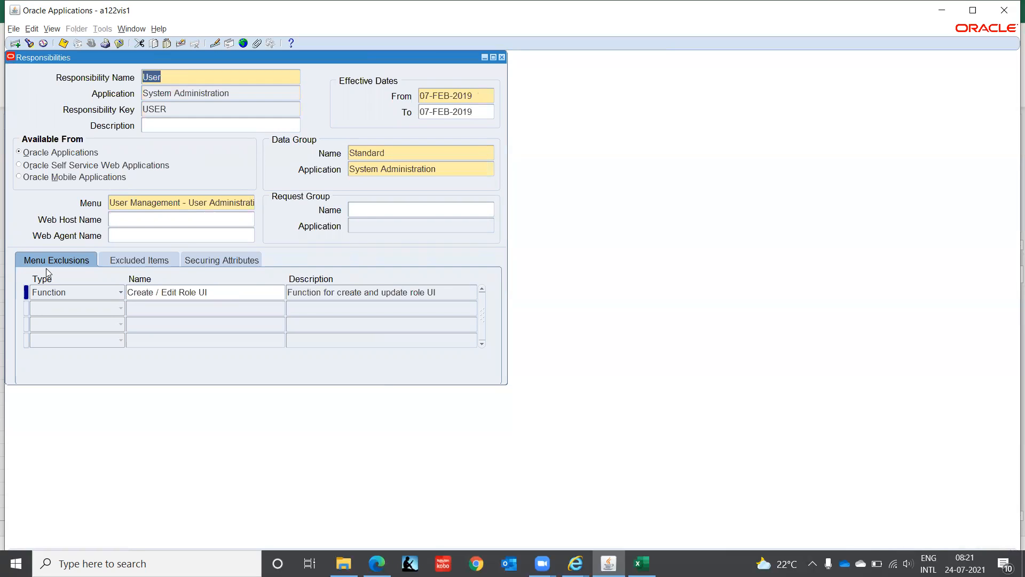
key("F11")
key("F11")
key("End")
type("%")
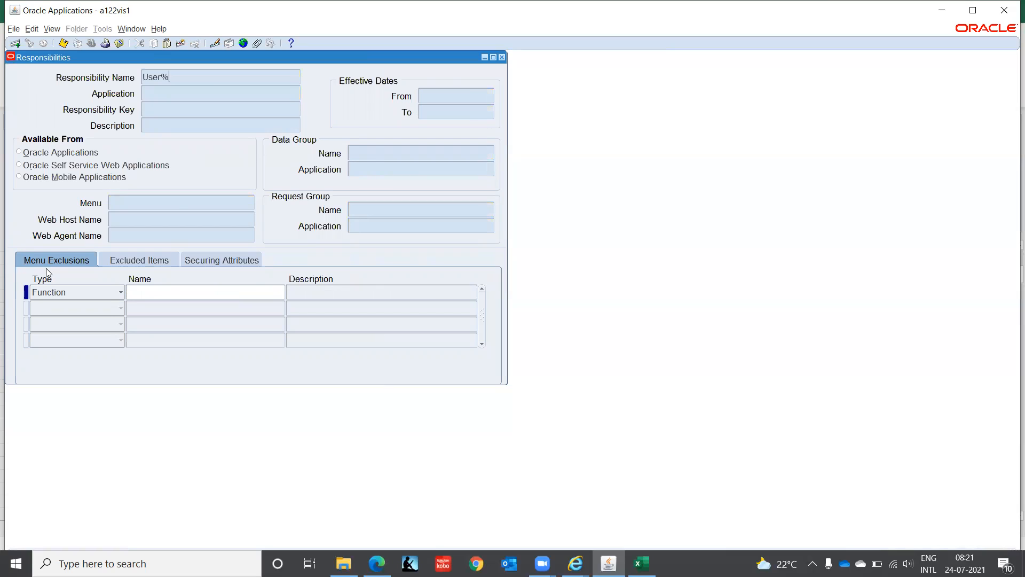
key("ctrl+F11")
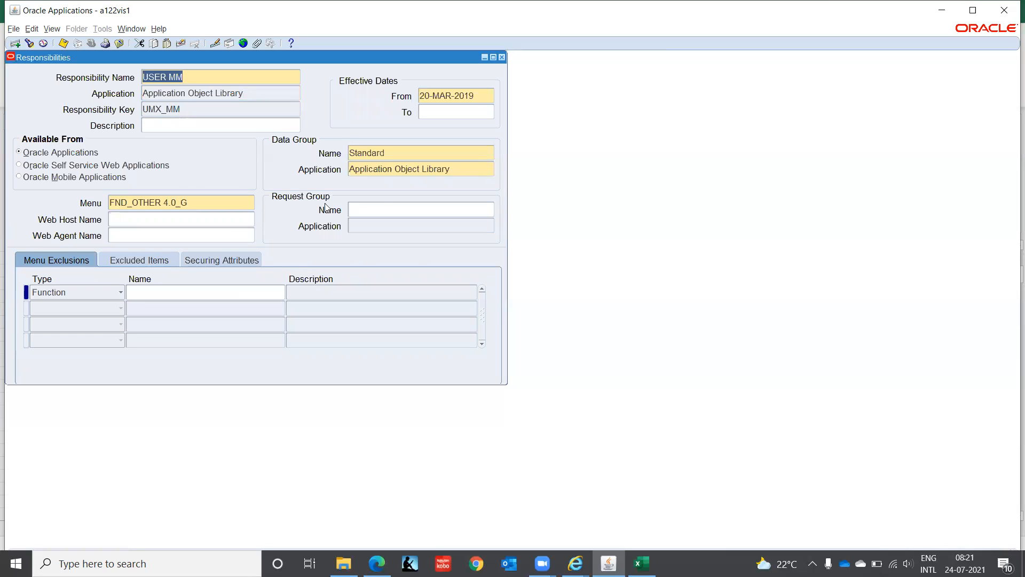
left_click(503, 57)
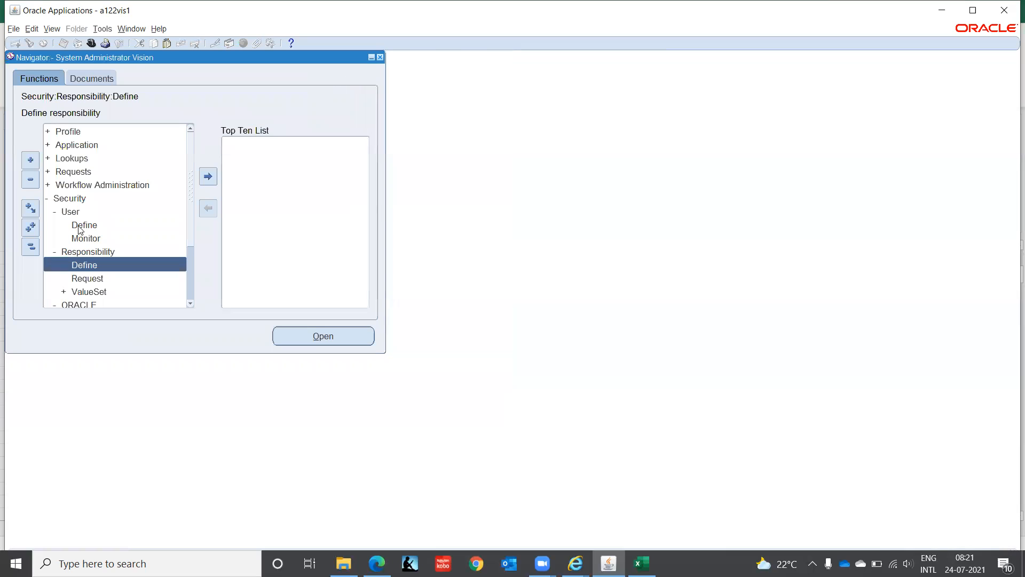
Step: Switch to the USER MM responsibility
left_click(92, 43)
type("u%")
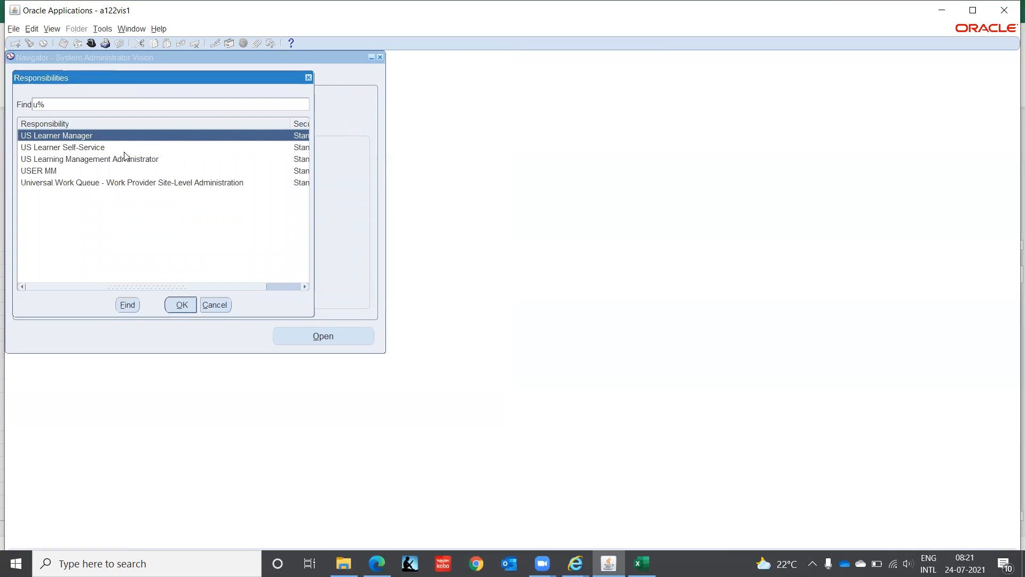
key("Down")
key("Down")
key("Down")
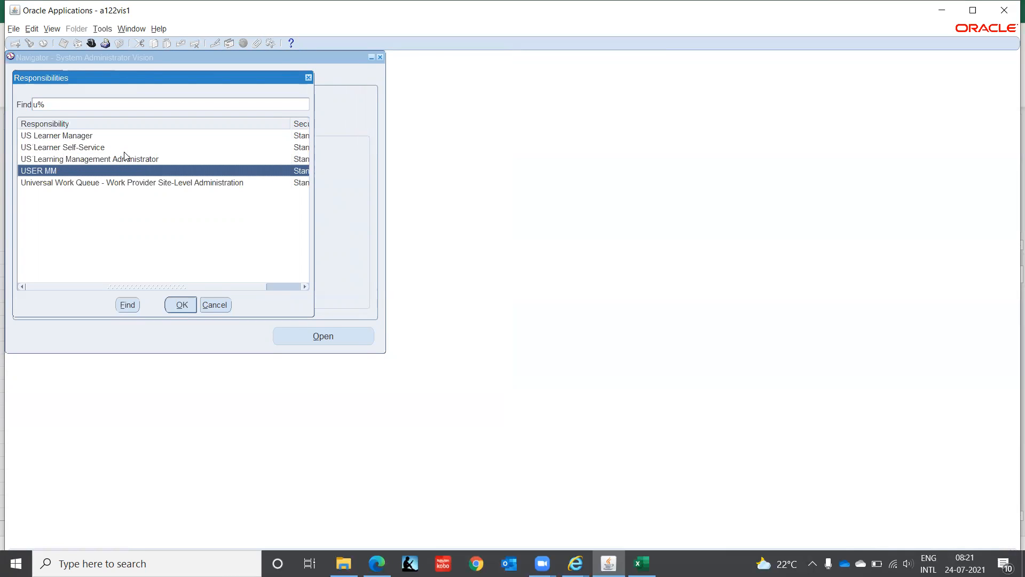
key("Return")
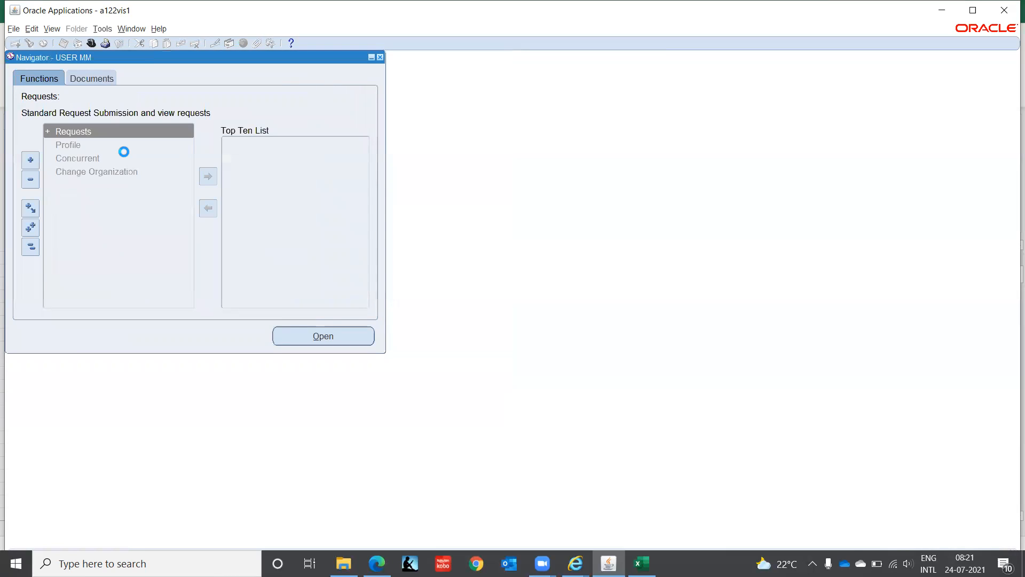
Step: Try a Single Request under Requests > Run, find no programs in the Name list, and cancel out
key("Return")
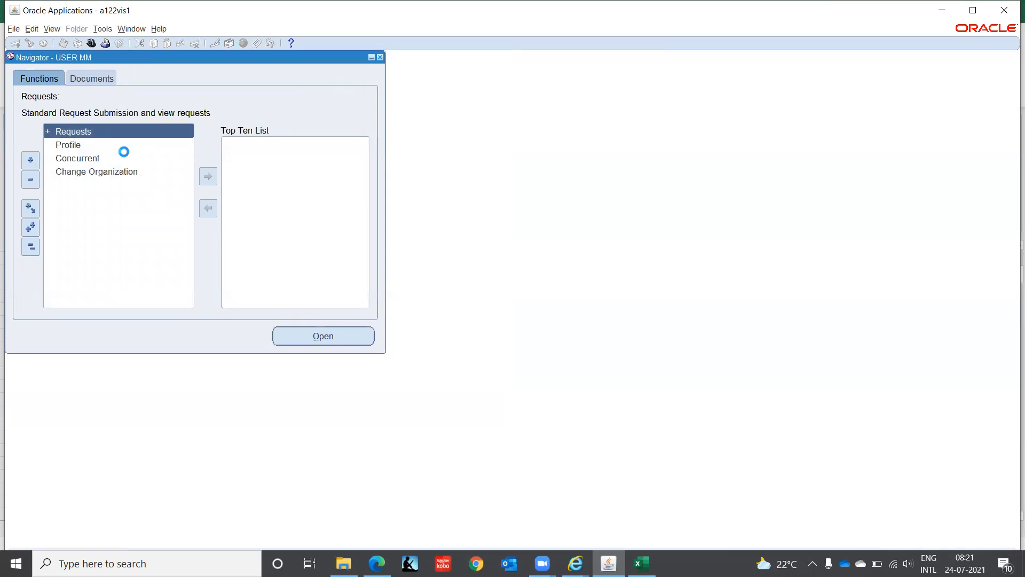
key("Return")
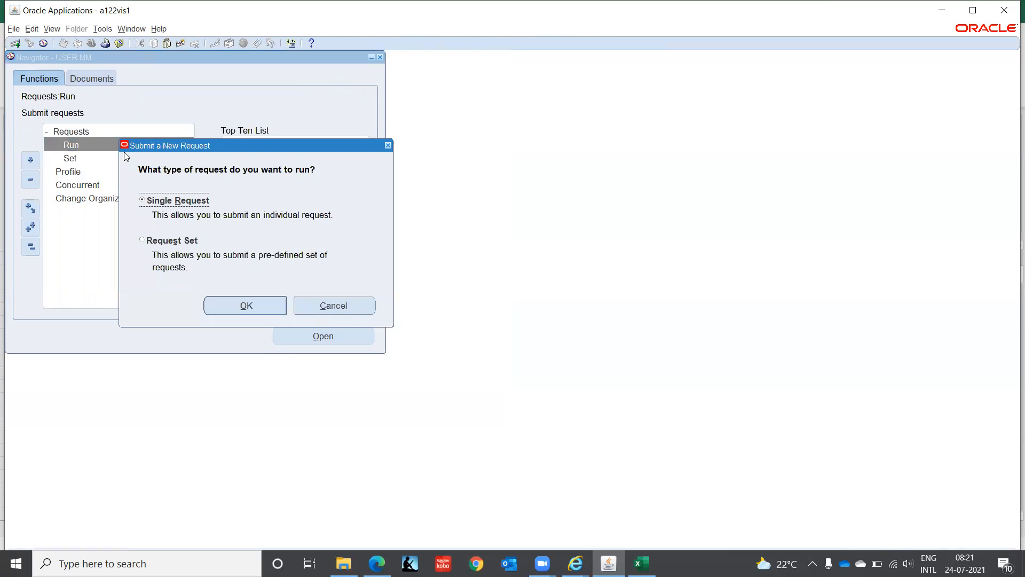
left_click(243, 306)
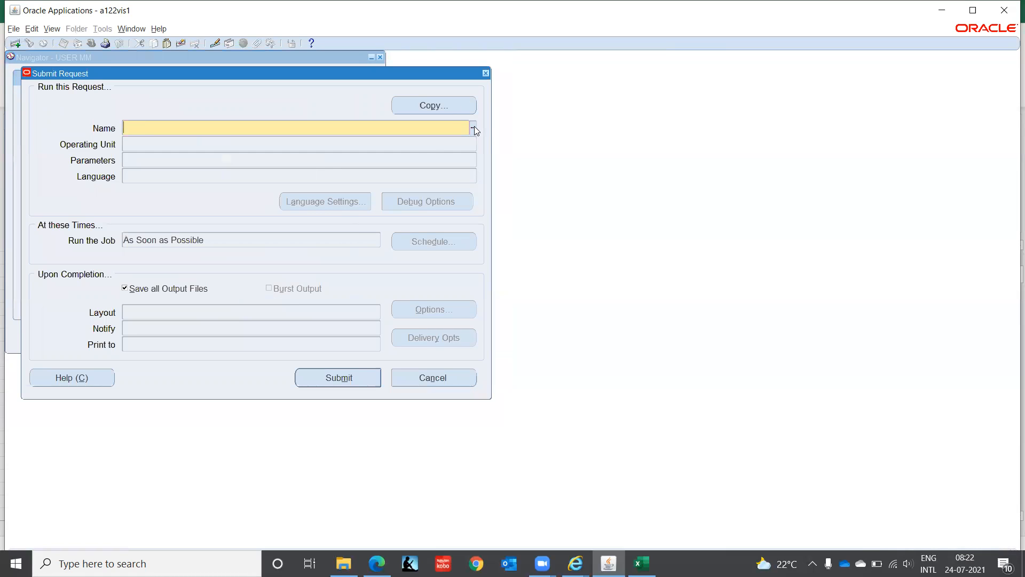
left_click(475, 128)
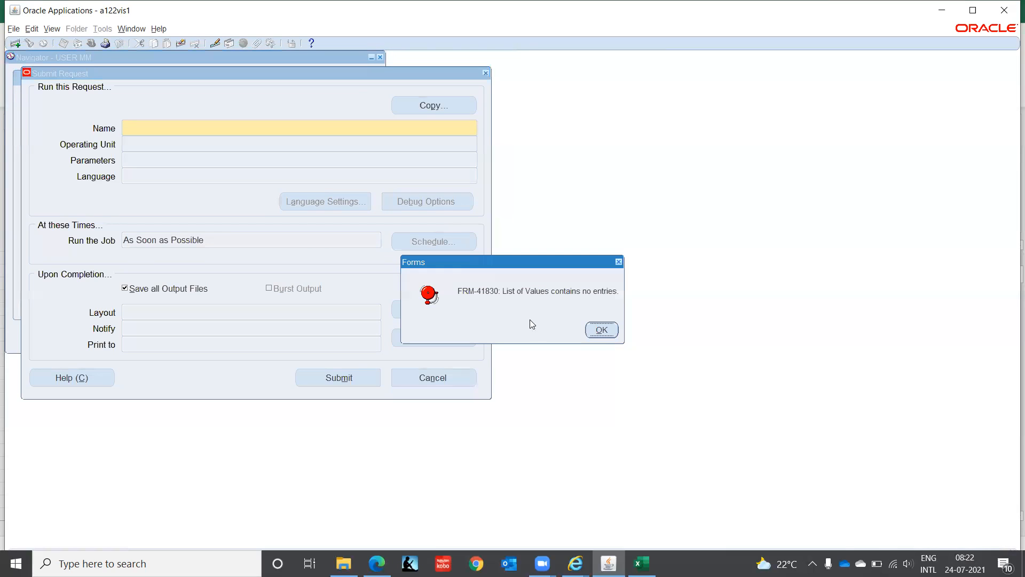
left_click(600, 330)
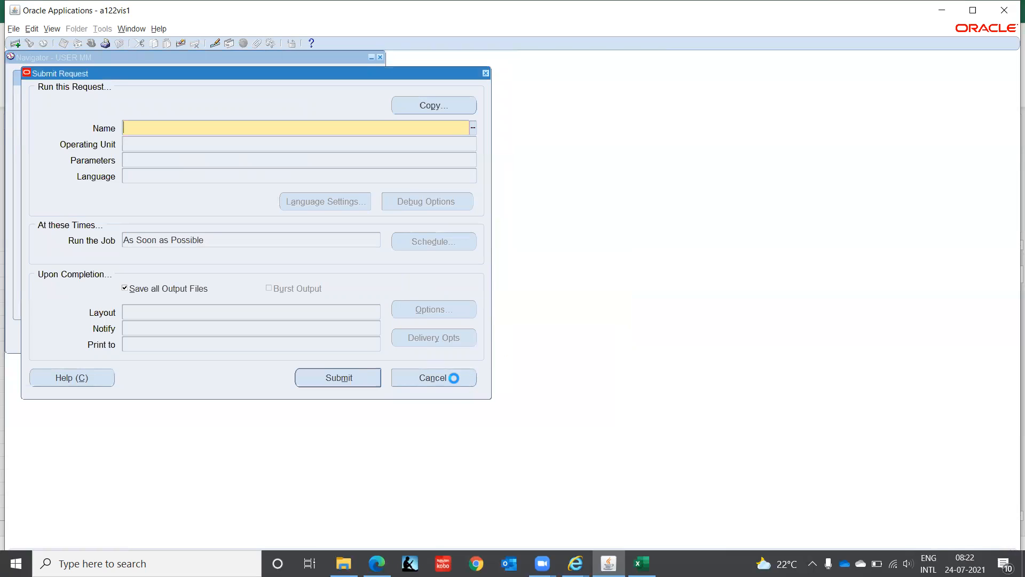
left_click(429, 378)
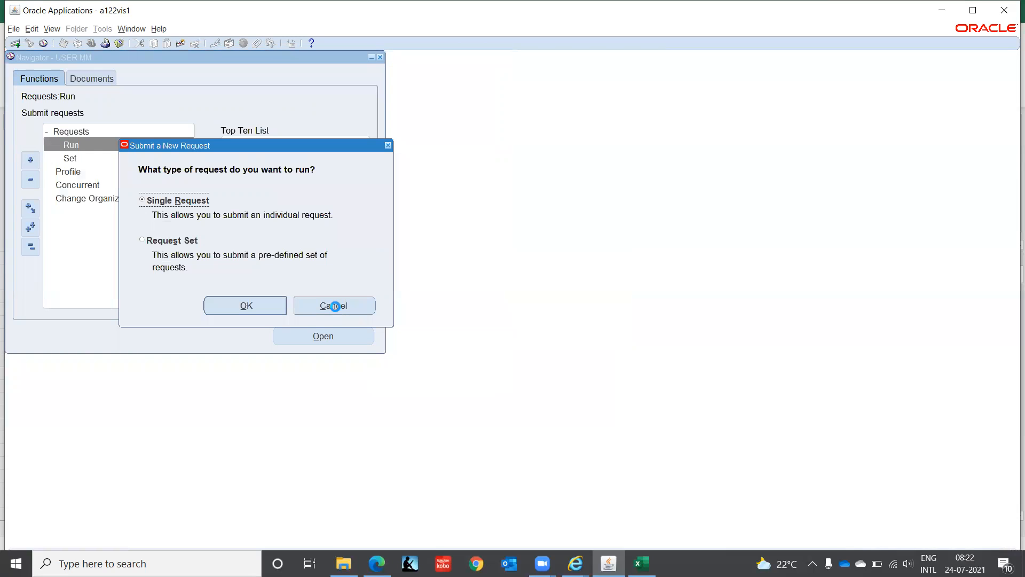
left_click(273, 299)
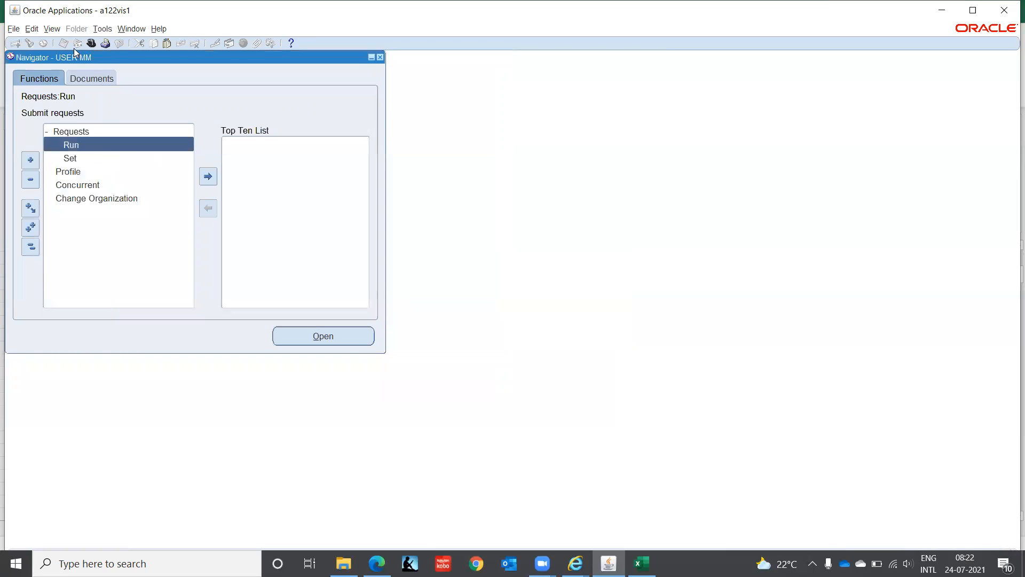
Step: Switch back to System Administrator Vision and open Security > Responsibility > Define
left_click(90, 43)
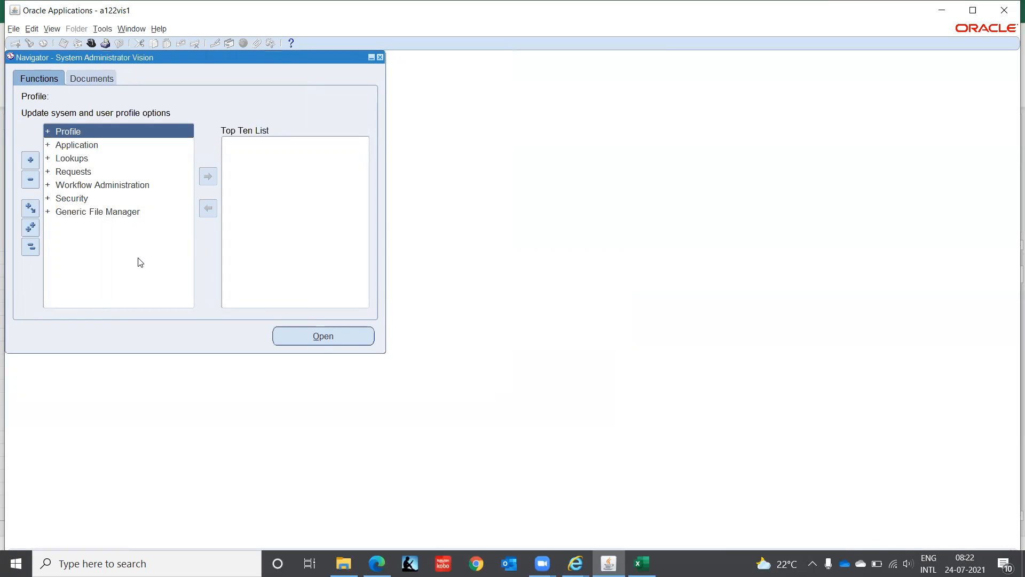
key("Down")
key("Down")
key("Down")
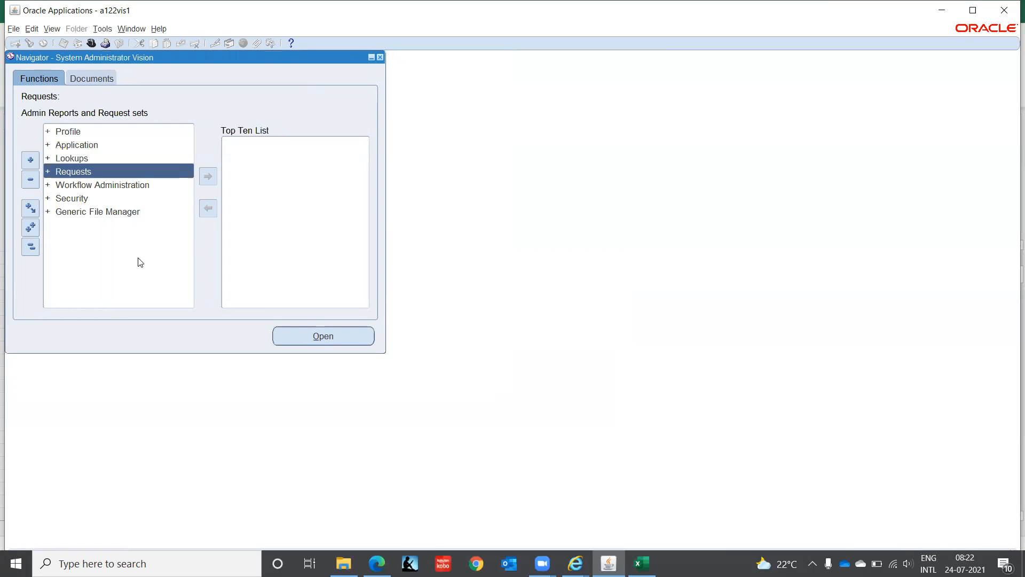
key("Down")
key("Down")
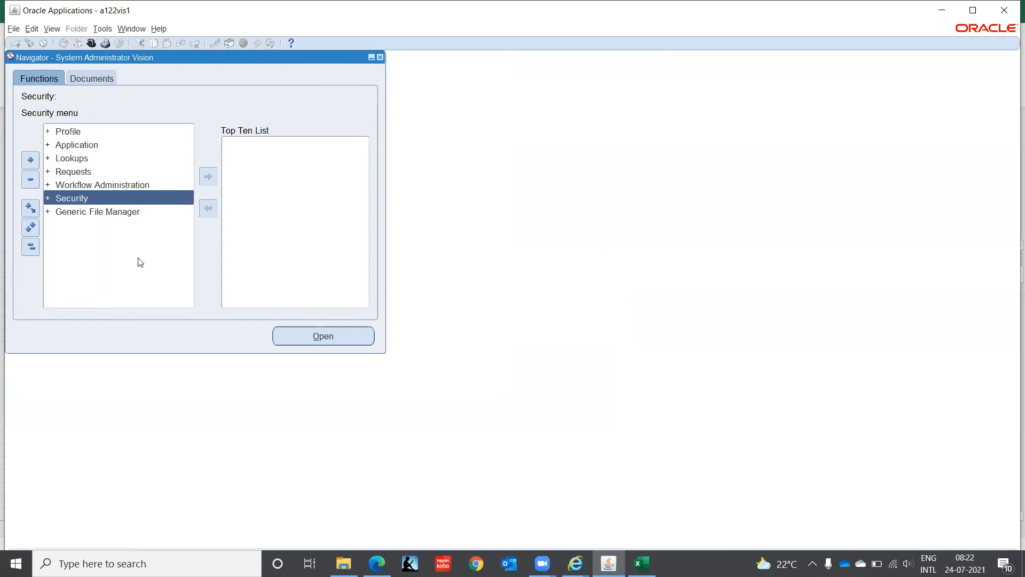
key("Return")
key("Return")
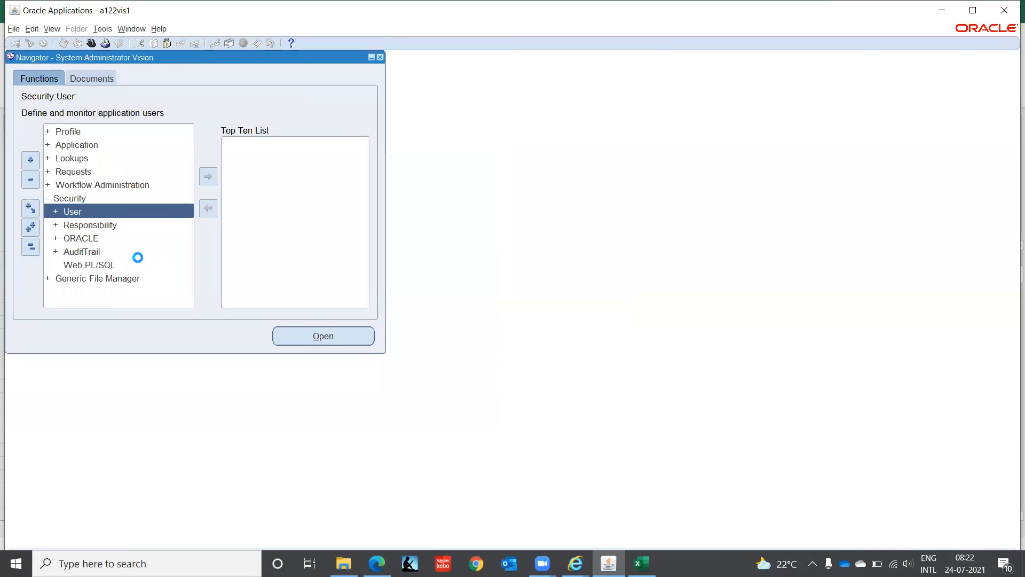
key("Down")
key("Down")
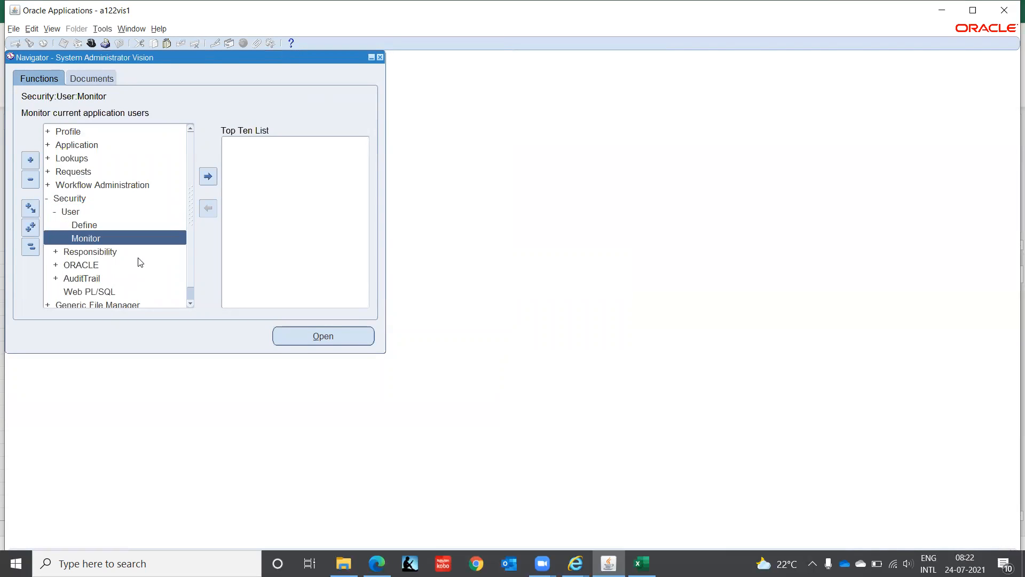
key("Return")
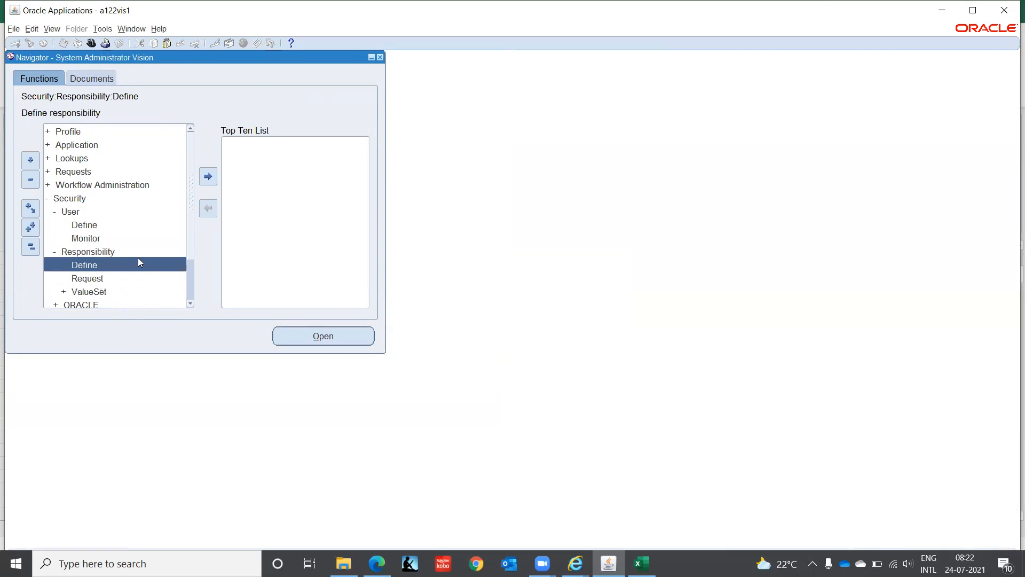
key("Return")
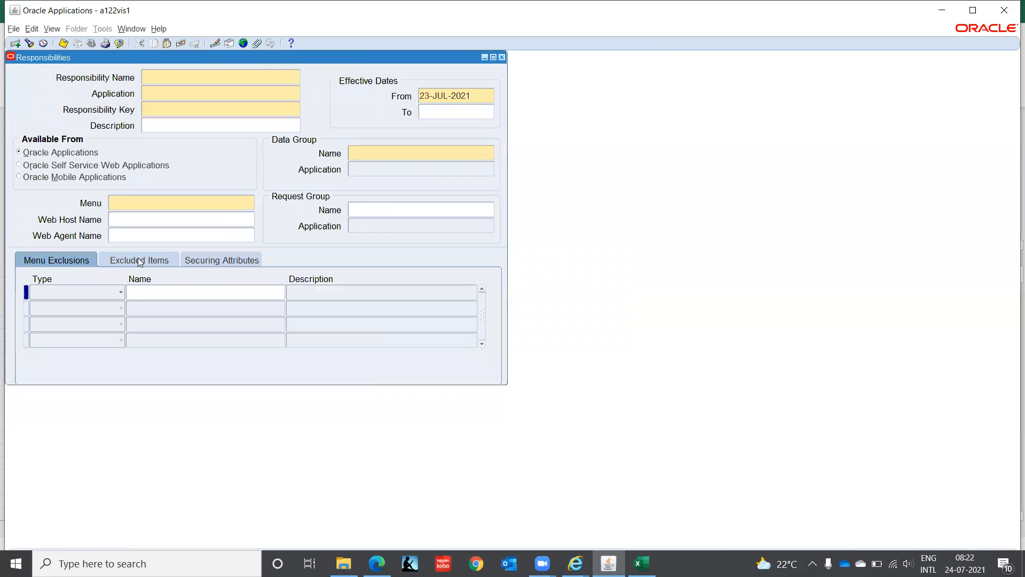
Step: Query responsibilities matching User%, review User Management's top-level menu, and start a new record
key("F11")
type("User%")
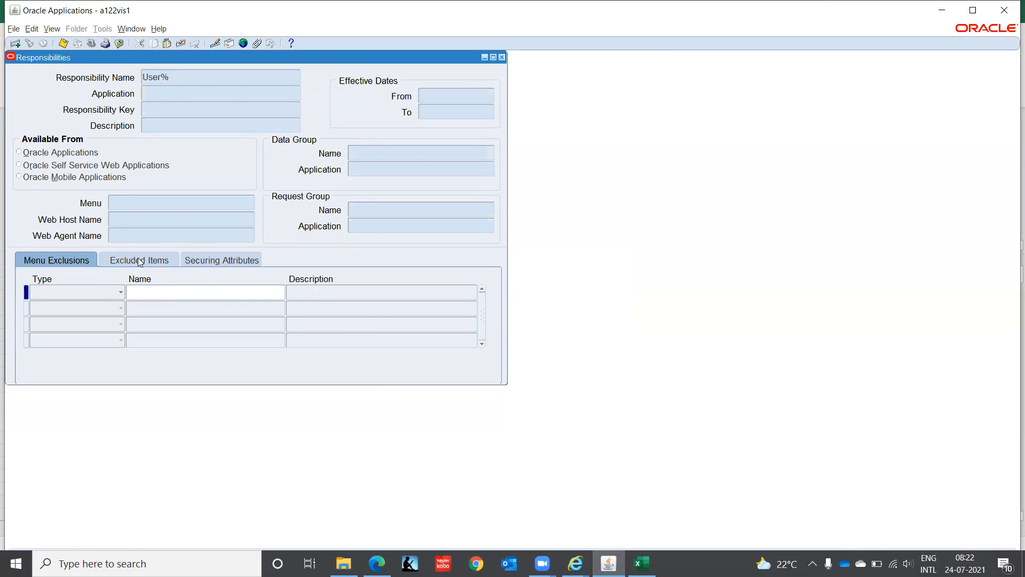
key("ctrl+F11")
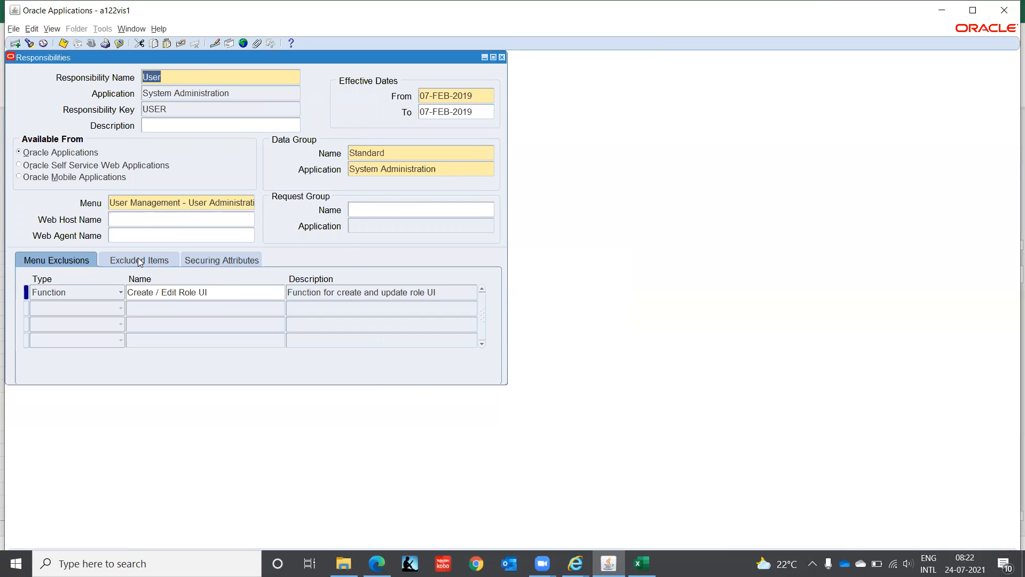
left_click(221, 197)
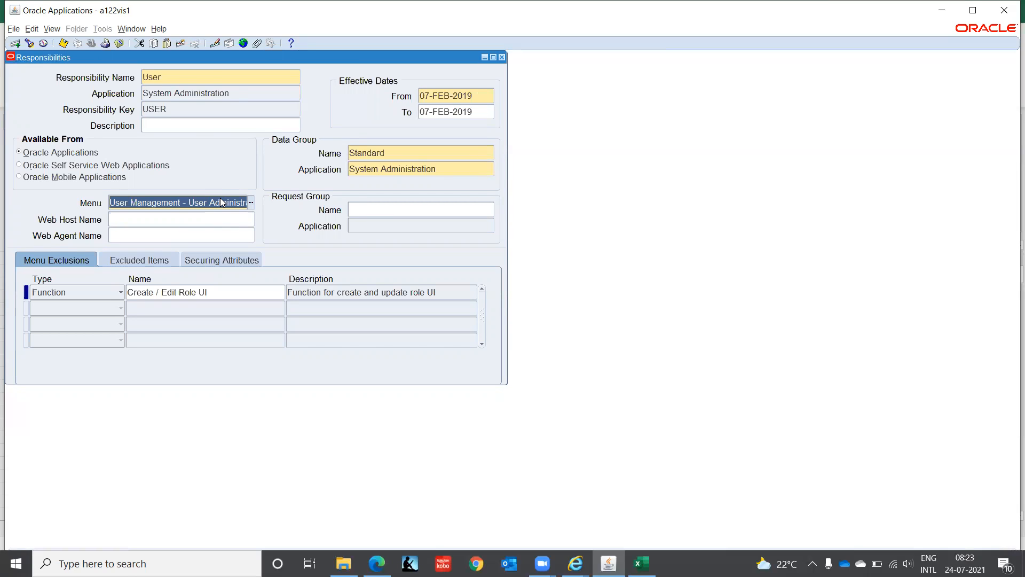
key("Down")
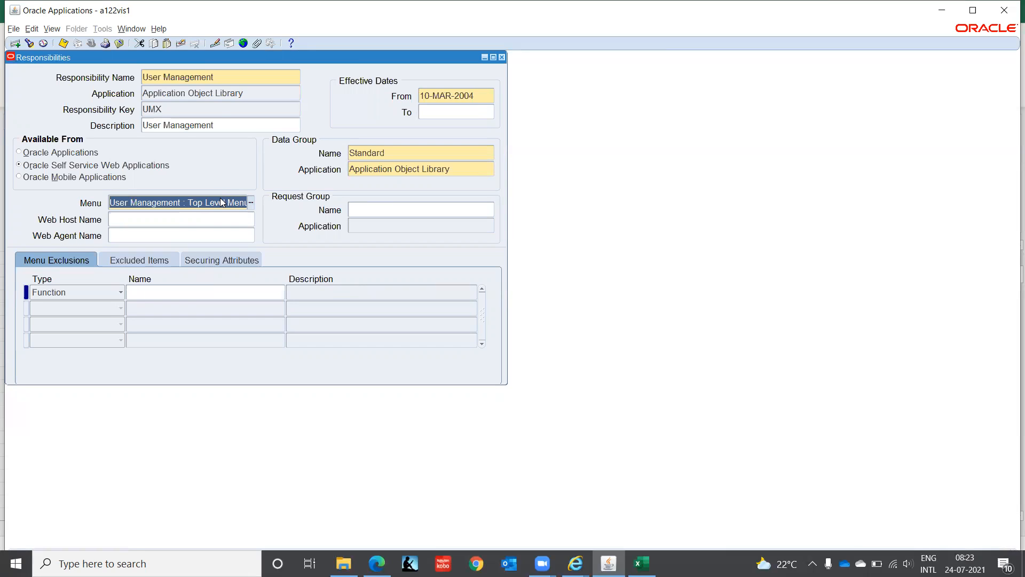
left_click(229, 78)
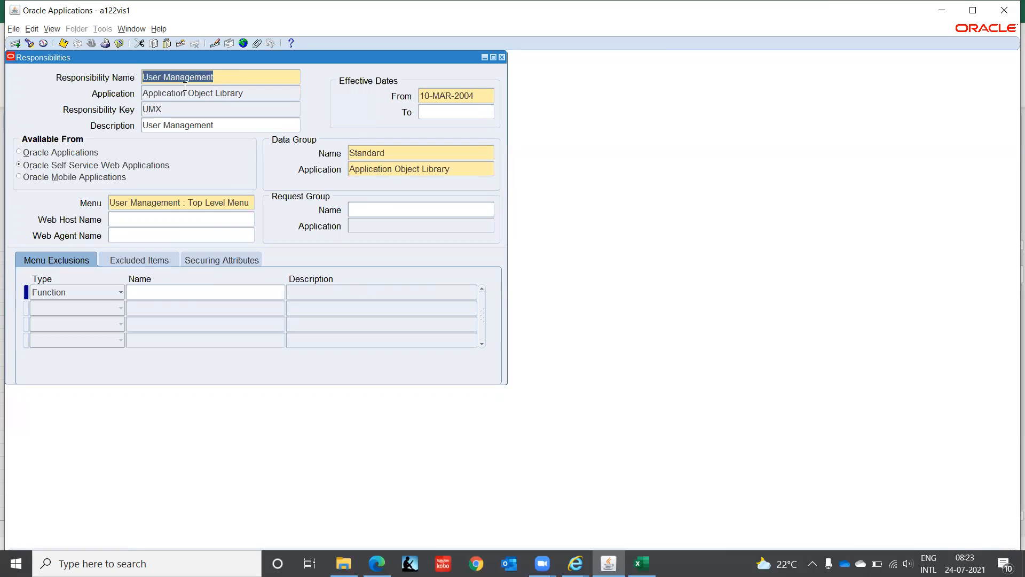
left_click(15, 43)
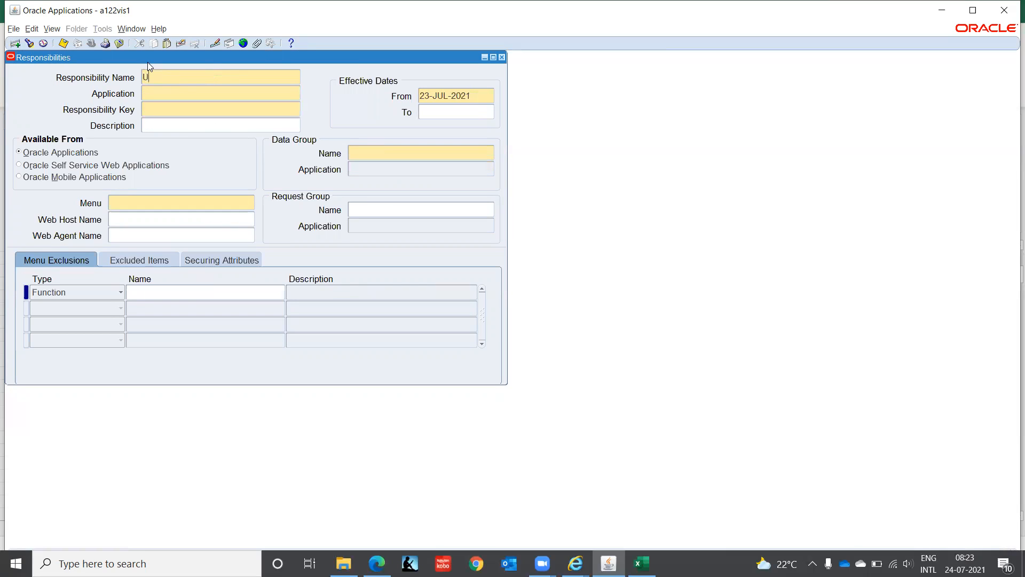
Step: Name the new responsibility UM-IT with application Application Object Library and key UM_IT
type("UM-IT")
key("Tab")
type("App")
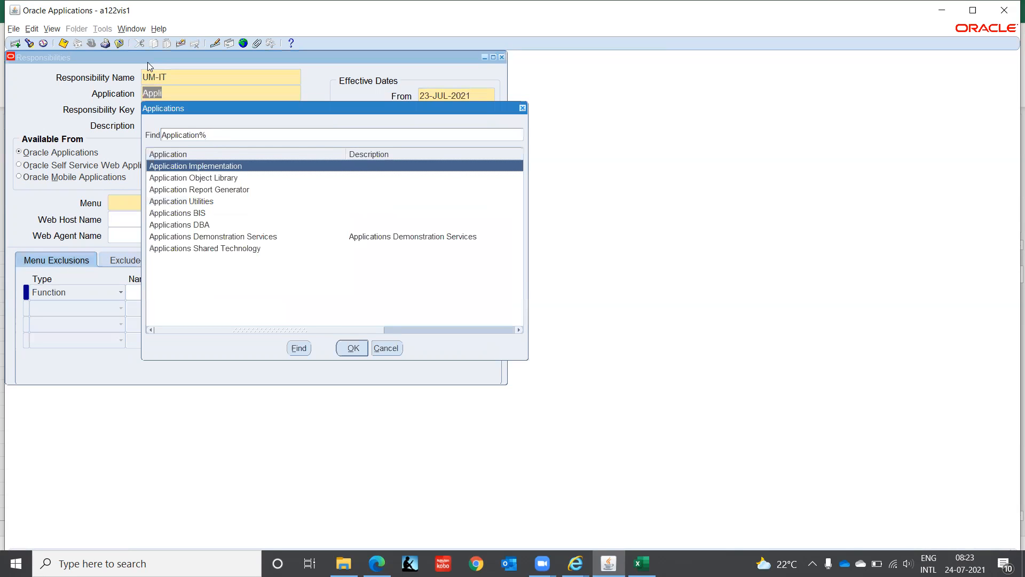
key("Down")
key("Return")
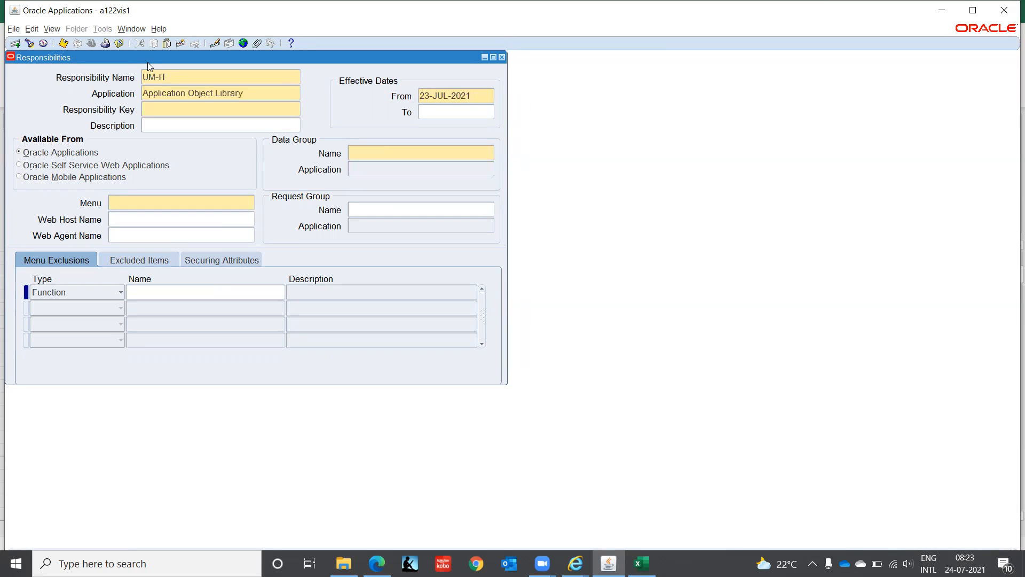
type("UM_IT")
key("Tab")
Step: Set data group Standard on Application Object Library and menu User Management : Top Level Menu
key("Tab")
key("Tab")
key("Tab")
type("Standard")
key("Tab")
type("Appl")
key("Tab")
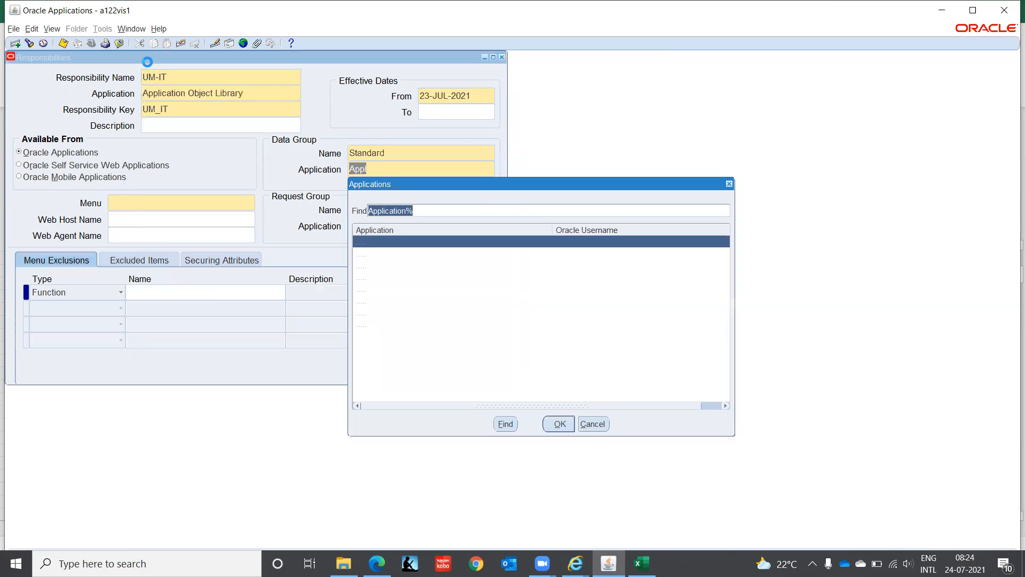
key("Down")
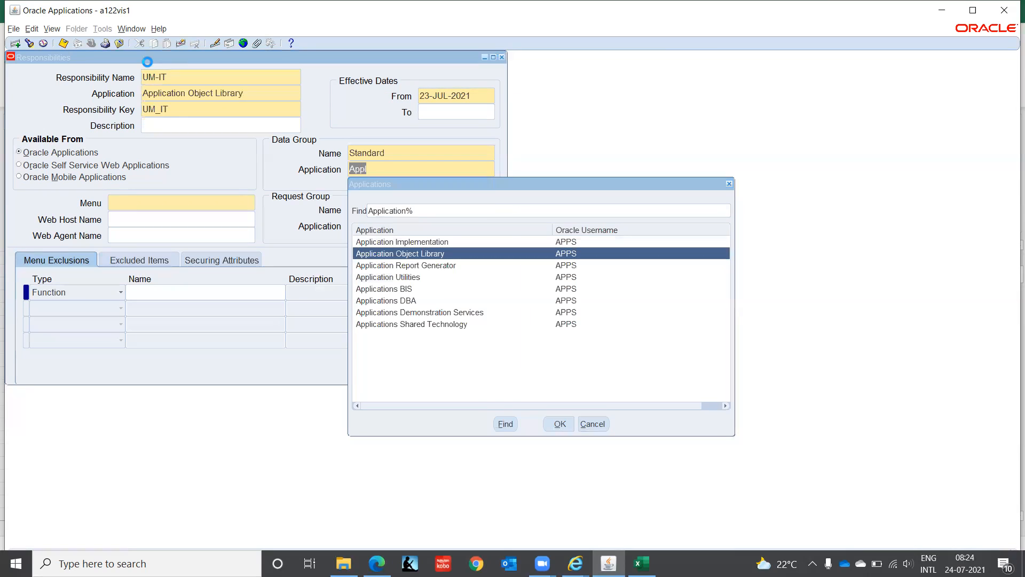
key("Return")
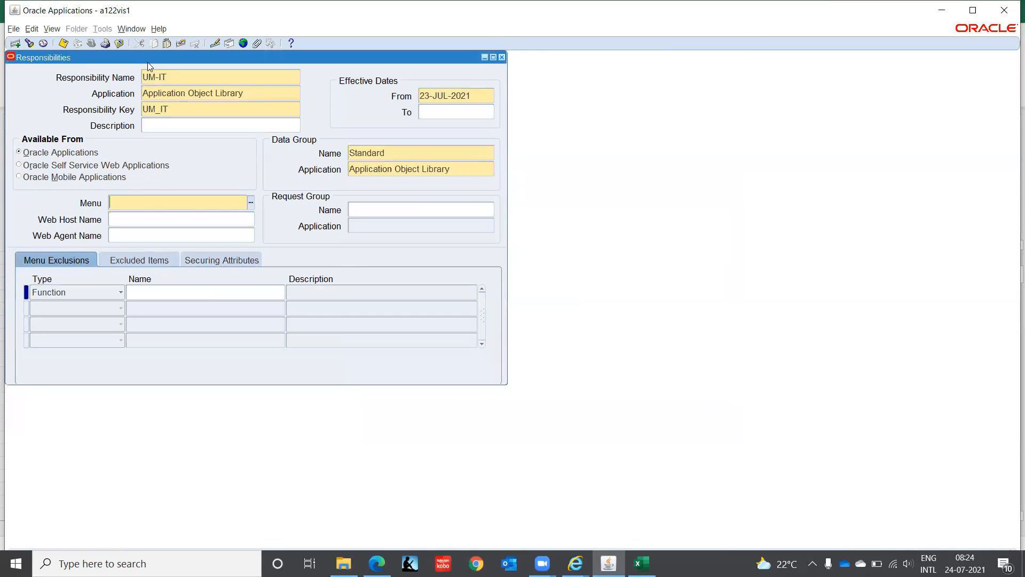
type("User Management : Top Level Menu")
key("Tab")
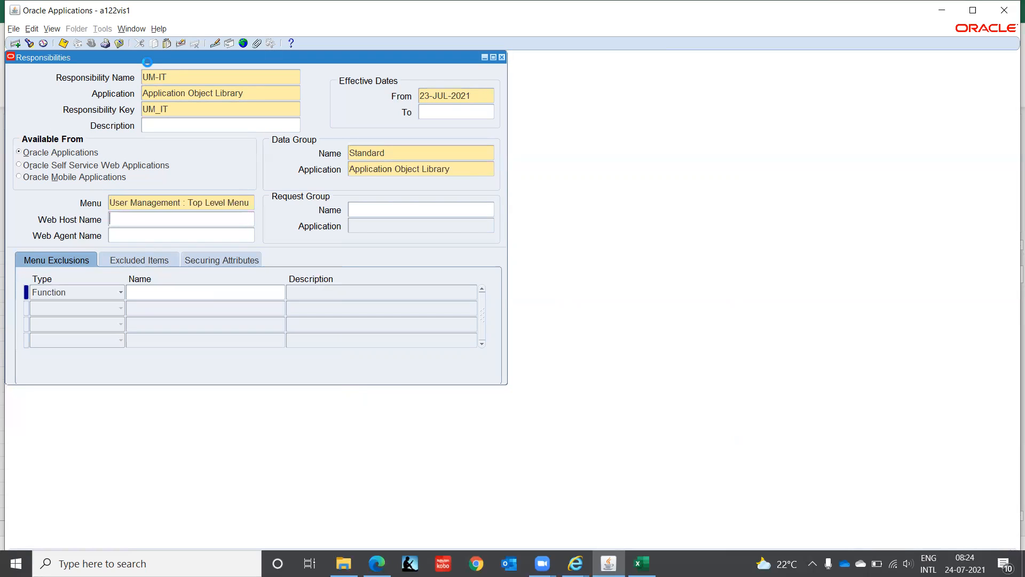
Step: Browse the request group list and close it without choosing a group
key("Tab")
key("ctrl+l")
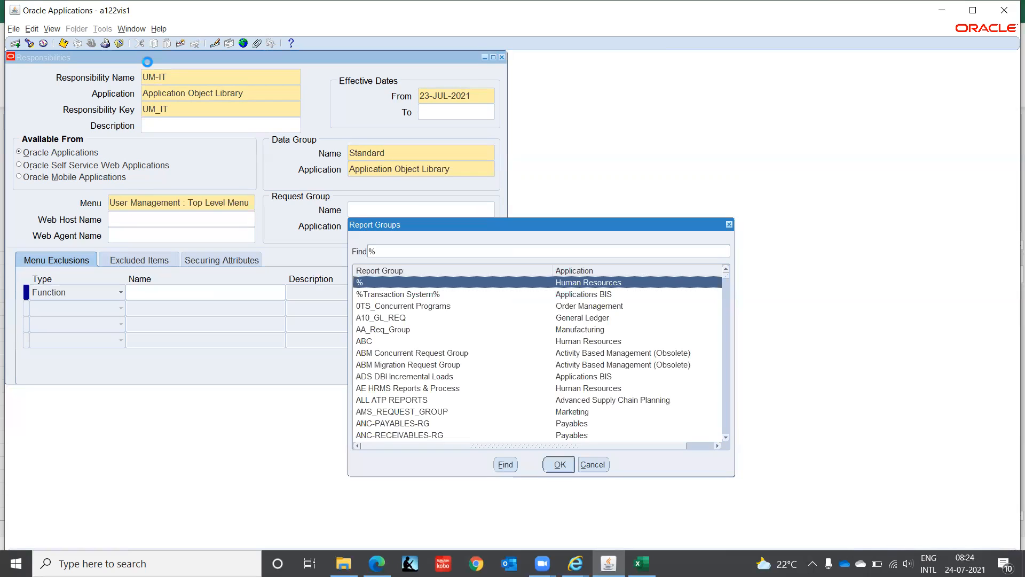
key("Down")
key("Down")
key("Down")
key("Down")
key("Down")
key("Down")
key("Down")
key("Down")
key("Down")
key("Down")
key("Down")
key("Down")
key("Down")
key("Down")
key("Down")
key("Down")
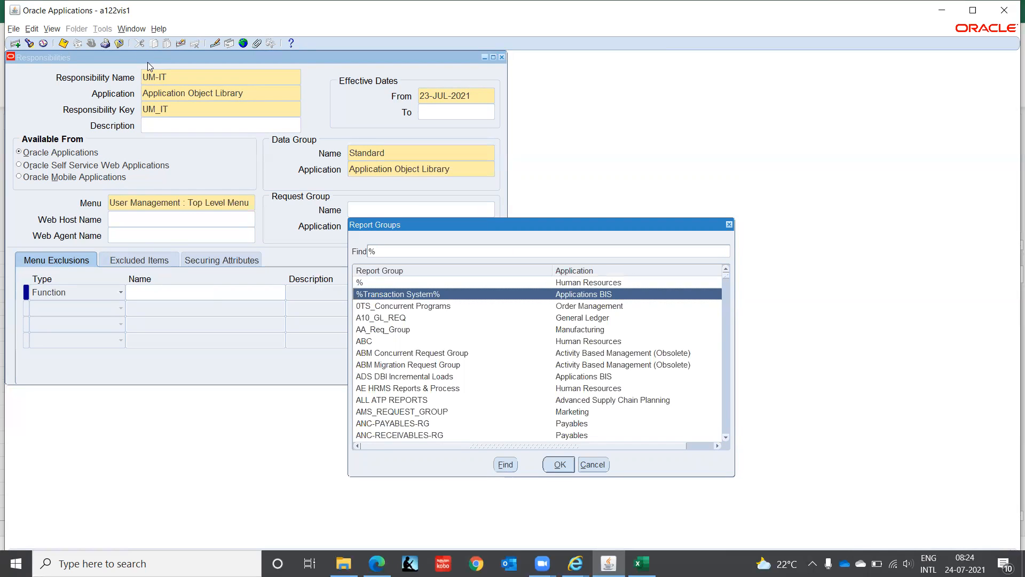
key("Down")
key("Down")
key("Down")
key("Down")
key("Down")
key("Down")
key("Down")
key("Down")
key("Down")
key("Down")
key("Down")
key("Down")
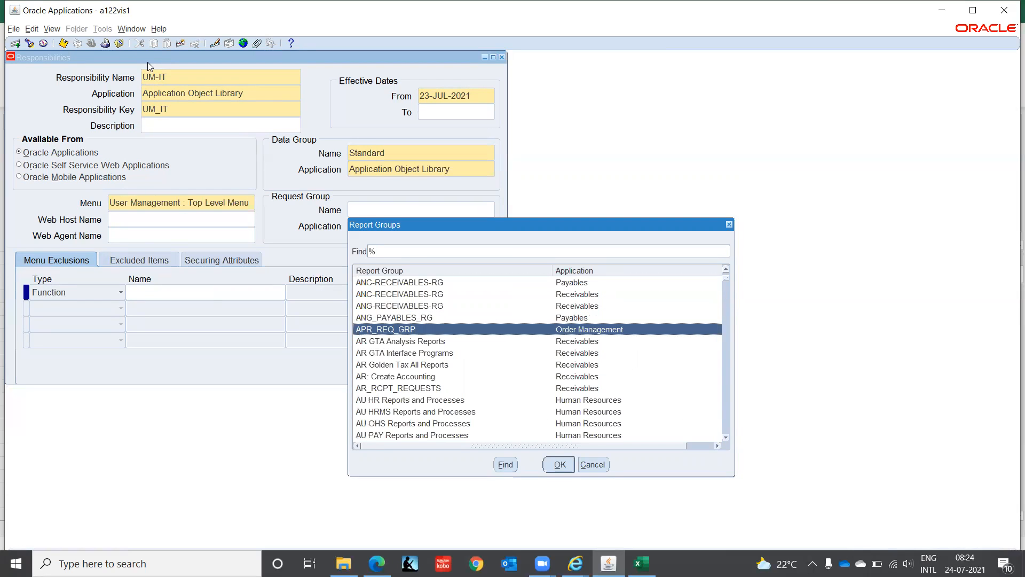
key("Down")
key("Down")
key("Down")
key("Down")
key("Down")
key("Down")
key("Down")
key("Down")
key("Down")
key("Down")
key("Down")
key("Down")
key("Down")
key("Down")
key("Down")
key("Down")
key("Down")
key("Down")
key("Down")
key("Down")
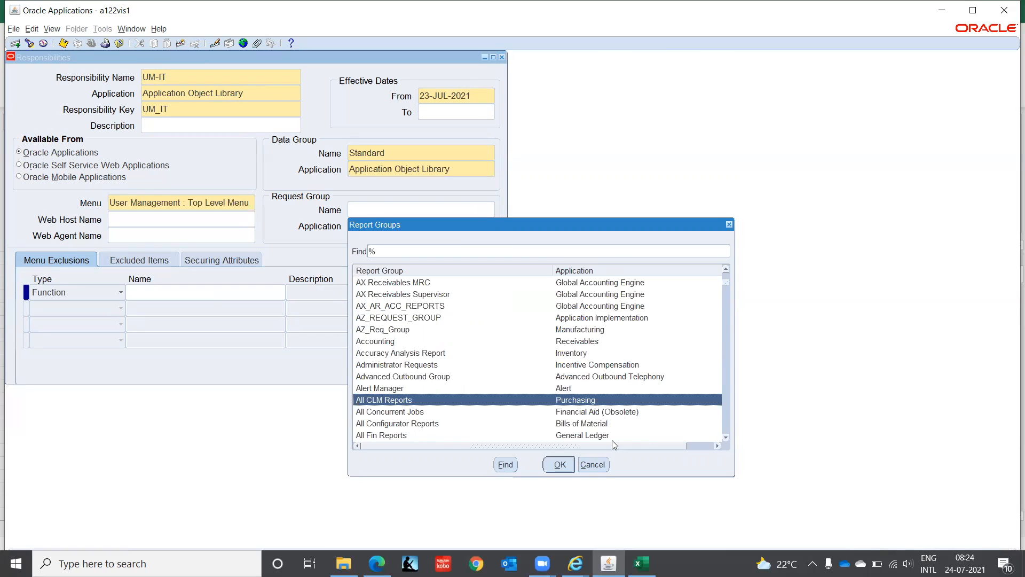
left_click(595, 465)
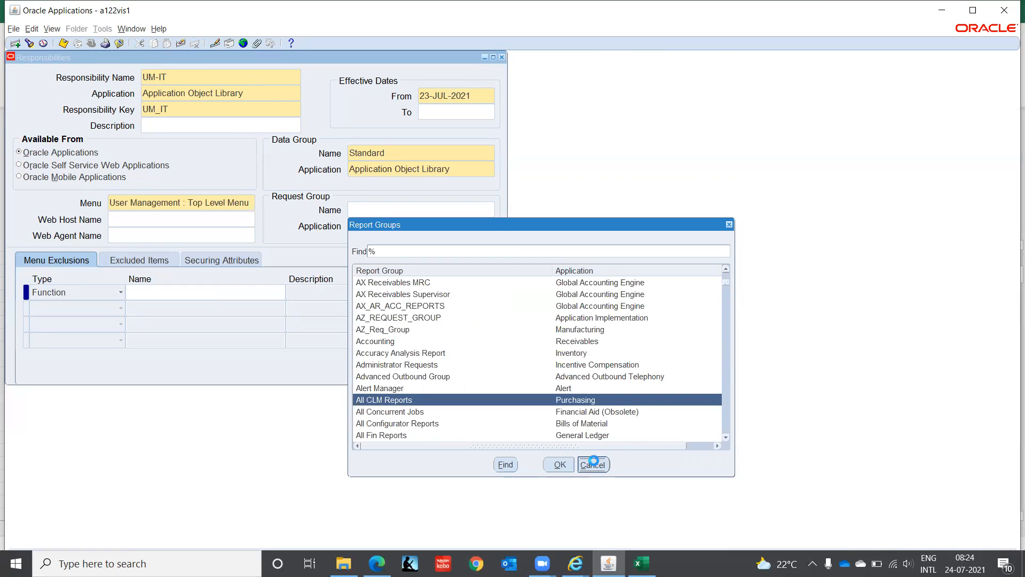
Step: Acknowledge the OAM/JSP menu error and close the Responsibilities form without saving UM-IT
left_click(154, 260)
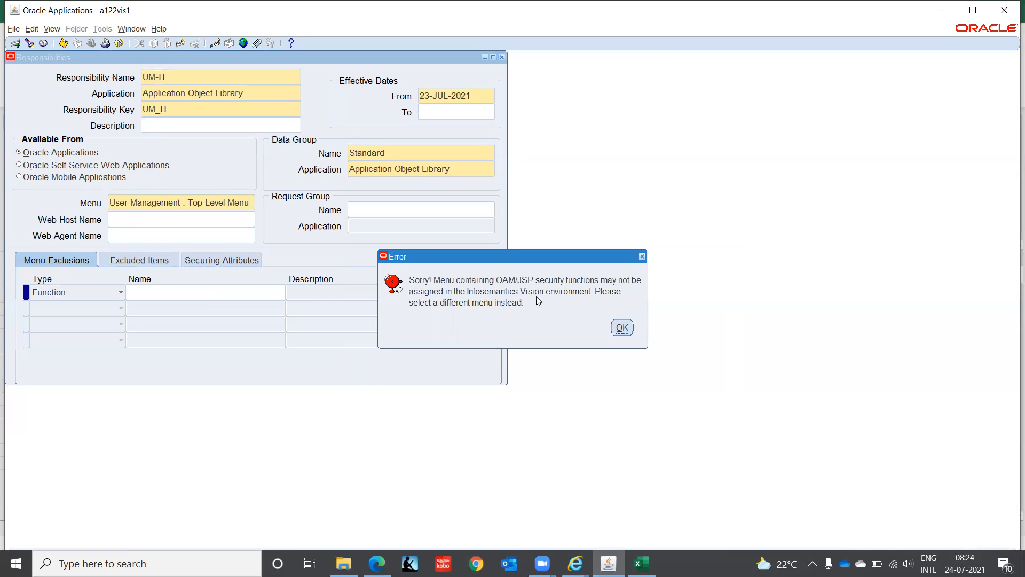
left_click(622, 327)
left_click(214, 205)
key("ctrl+c")
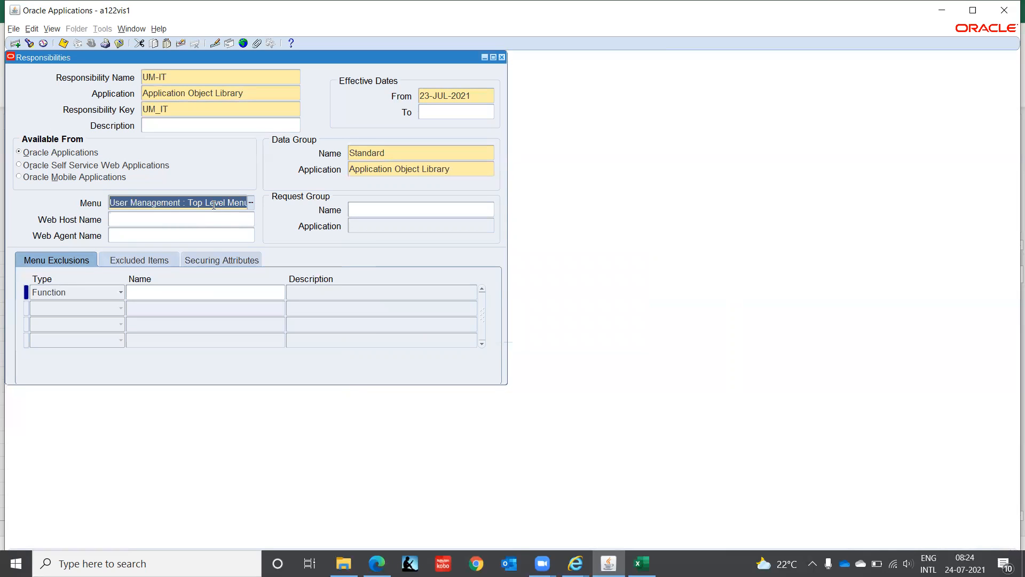
key("F4")
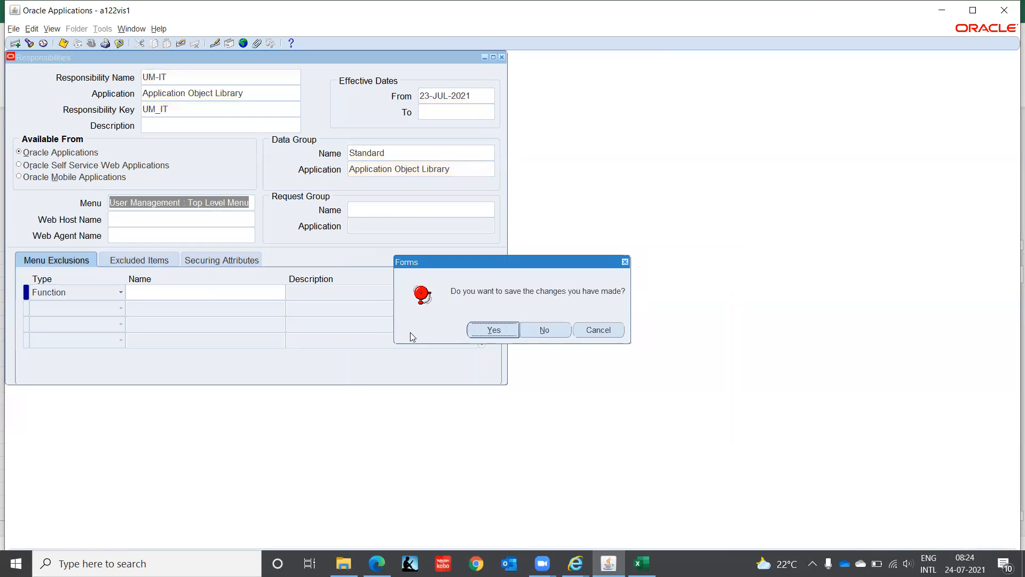
left_click(557, 332)
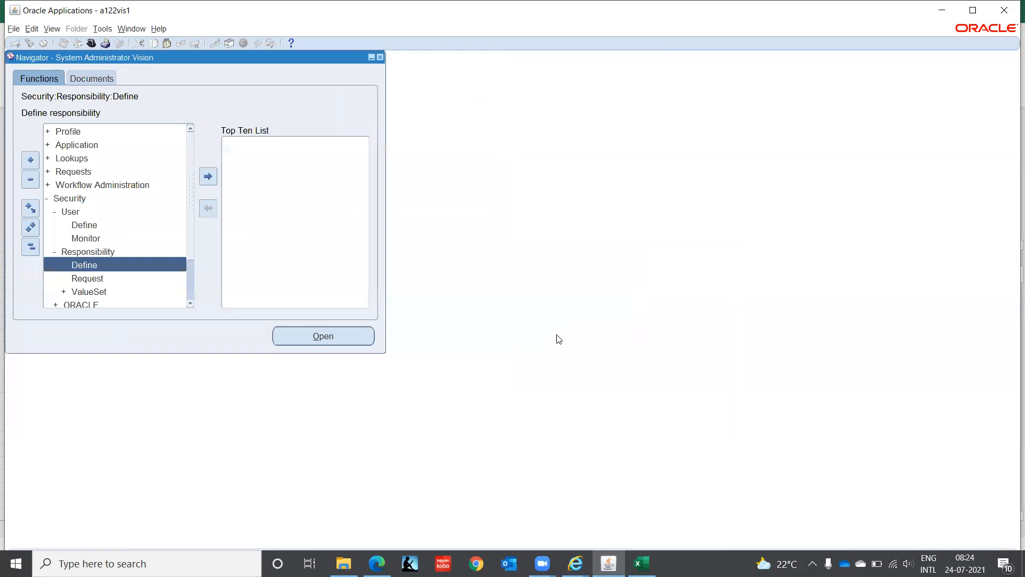
Step: Open Application > Menu and query the menu 'User Management : Top Level Menu'
left_click(65, 144)
double_click(65, 145)
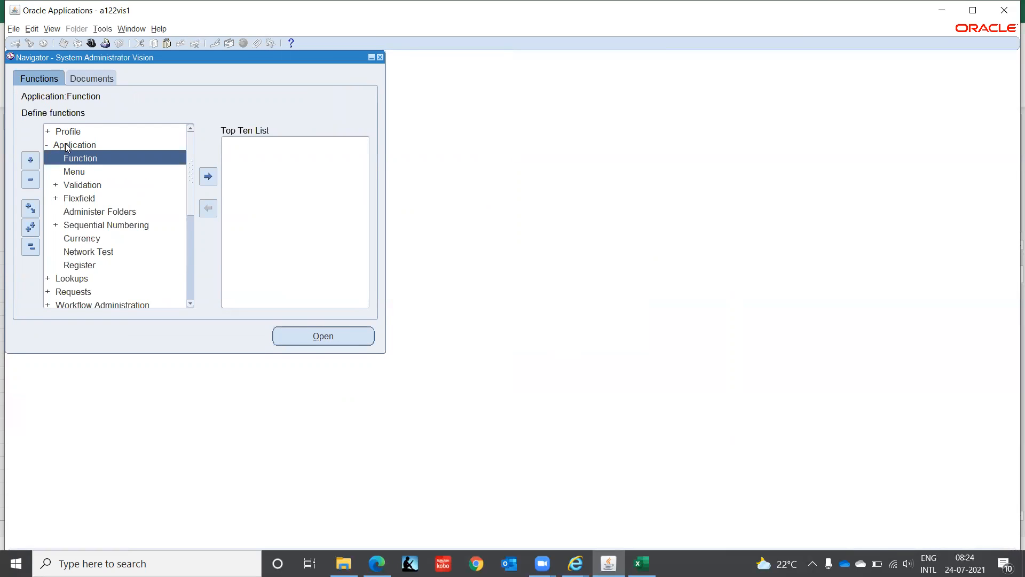
key("Down")
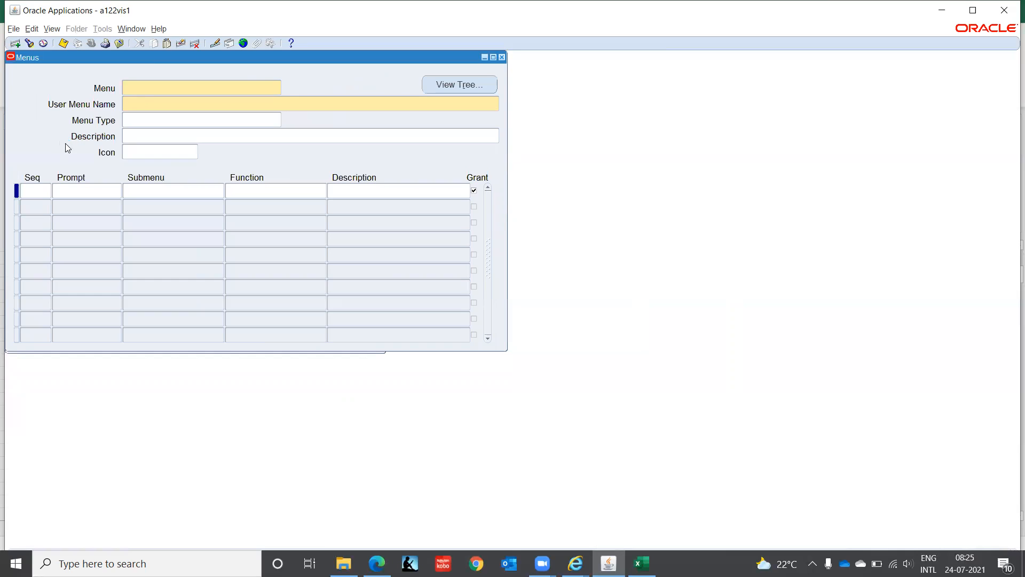
key("F11")
type("ER MANAGEMENT : TOP LEVEL MENU")
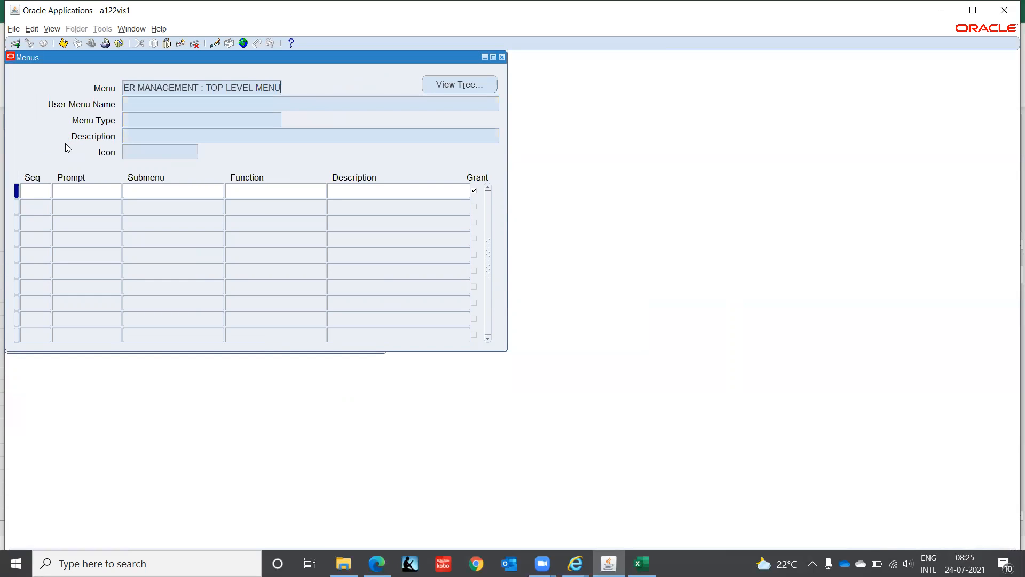
key("shift+Home")
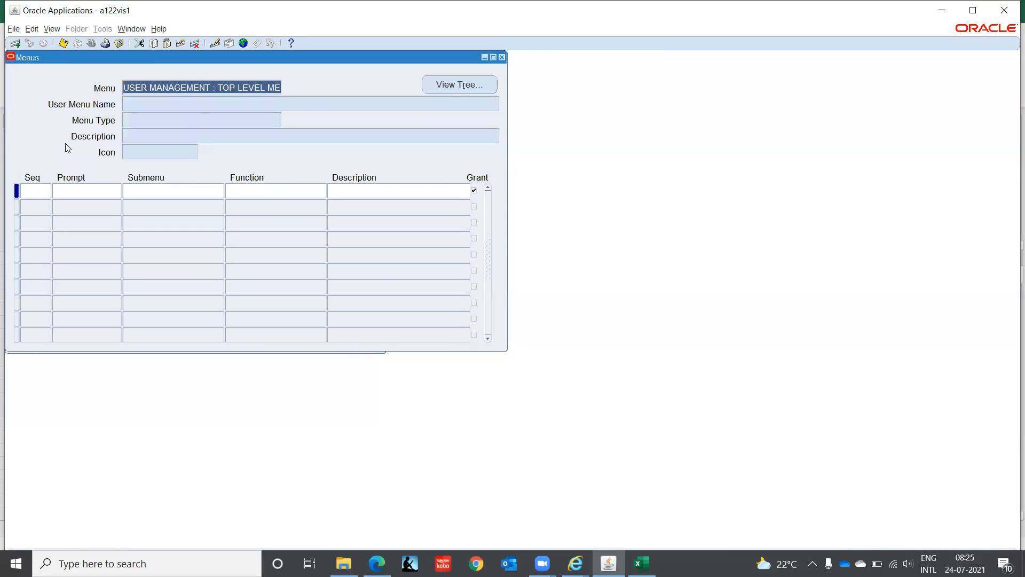
key("Delete")
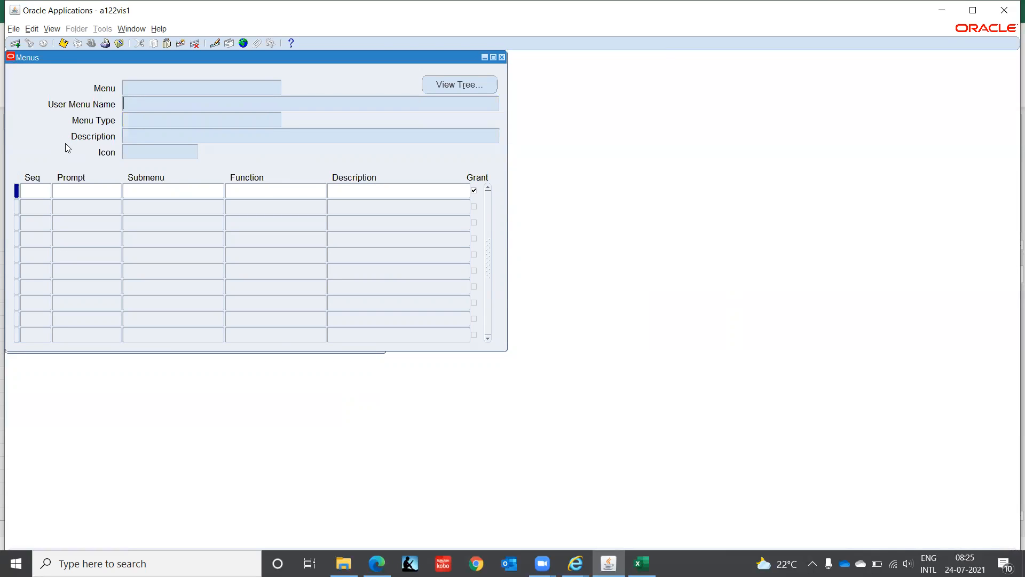
key("ctrl+v")
key("ctrl+F11")
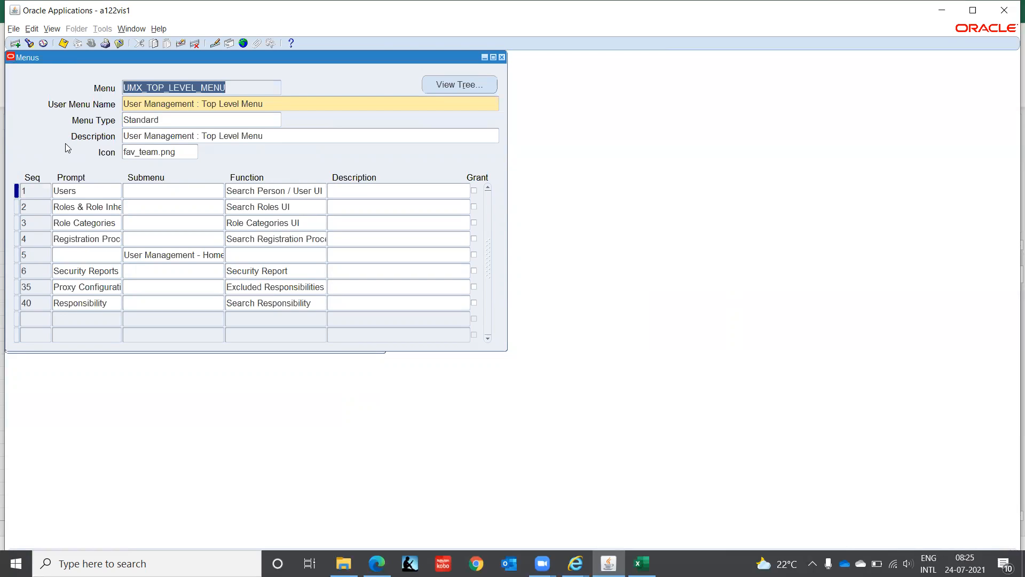
Step: Tick Grant on the eight UMX_TOP_LEVEL_MENU lines, Users through Responsibility, and attempt to save
key("Down")
key("Up")
left_click(474, 191)
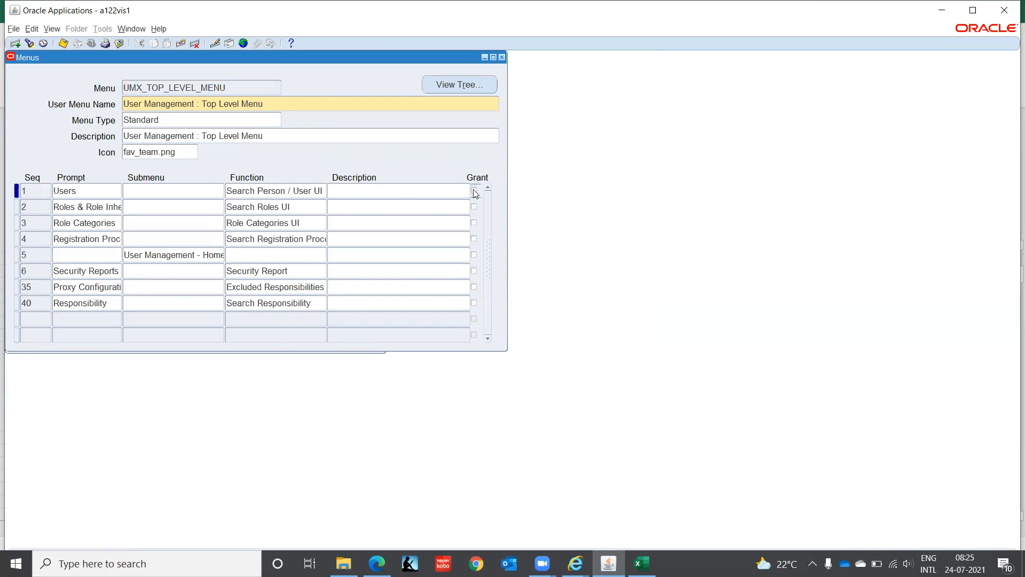
left_click(473, 206)
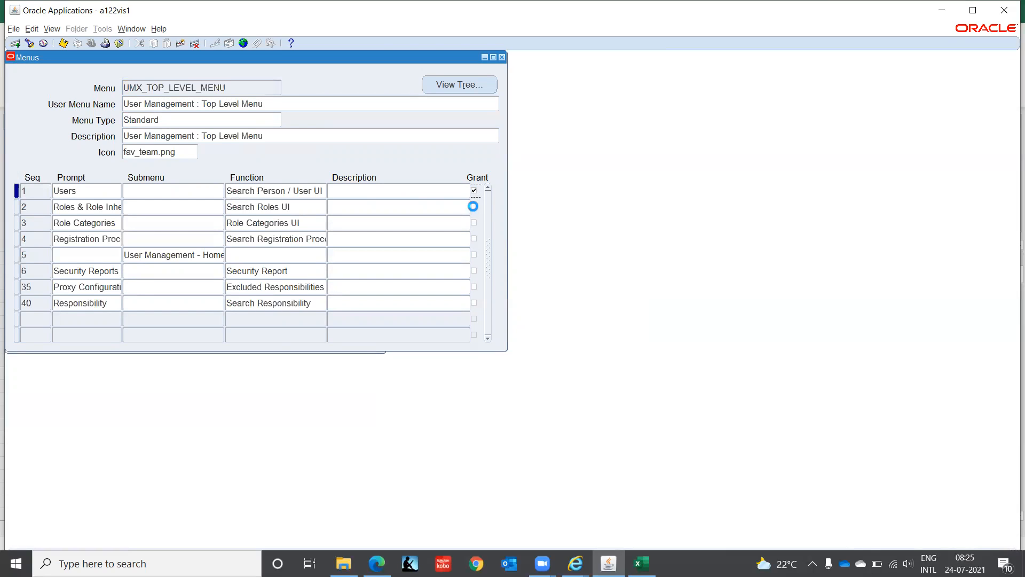
left_click(473, 224)
left_click(473, 239)
left_click(473, 255)
left_click(474, 271)
left_click(473, 287)
left_click(473, 303)
key("ctrl+s")
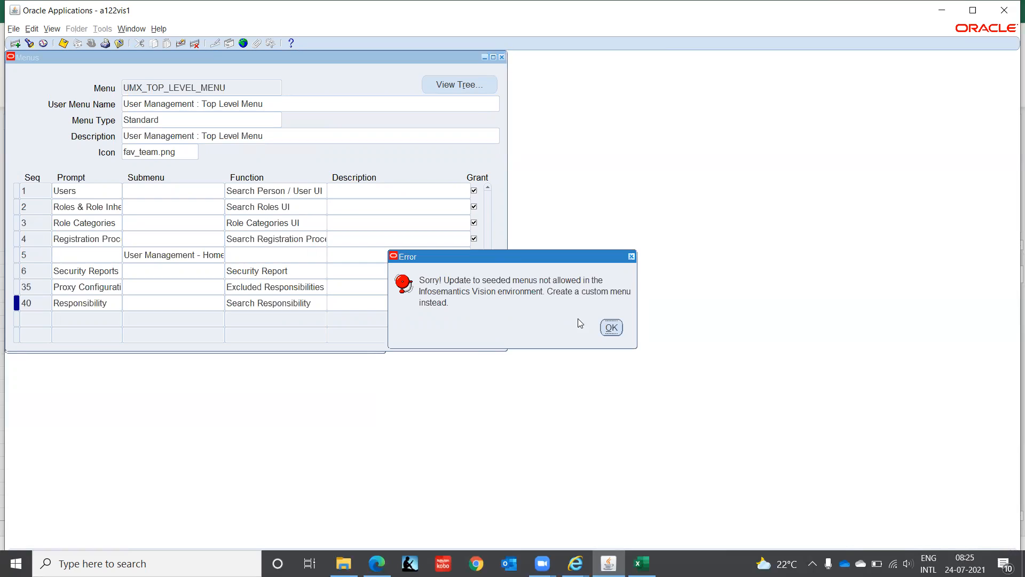
Step: Dismiss the seeded-menu errors and clear the Menus form, discarding the Grant changes
left_click(612, 327)
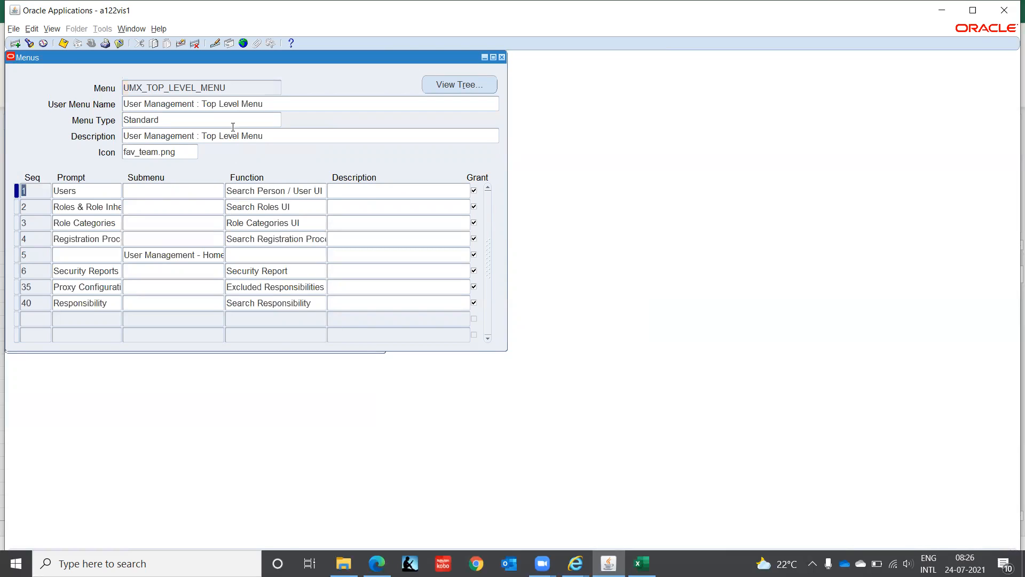
left_click(232, 87)
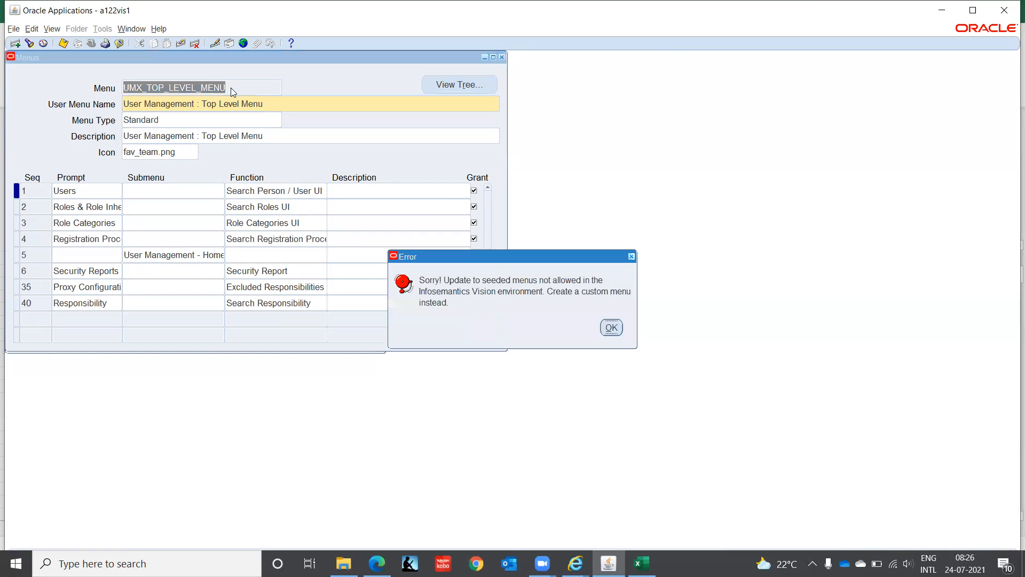
left_click(602, 328)
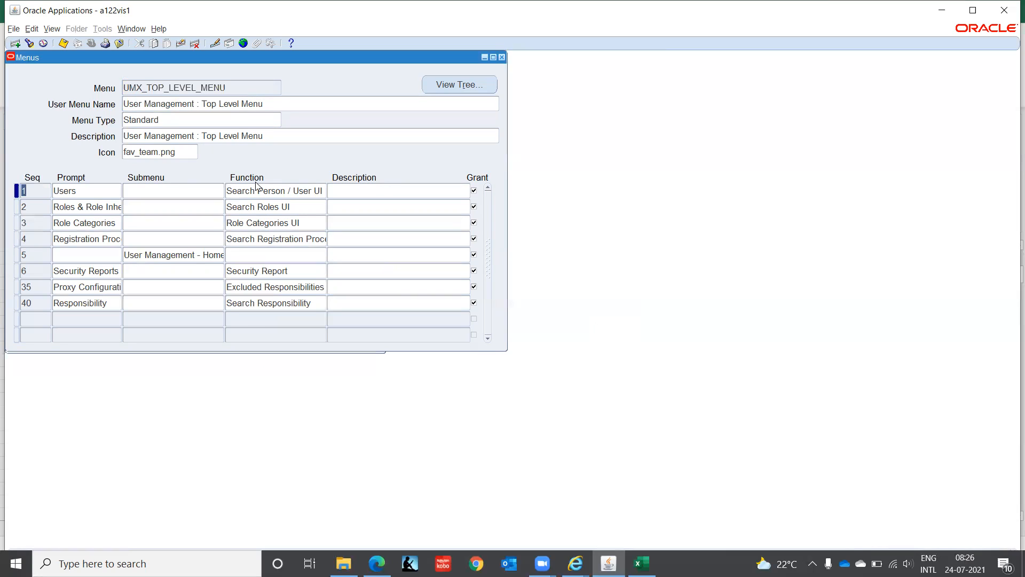
left_click(179, 154)
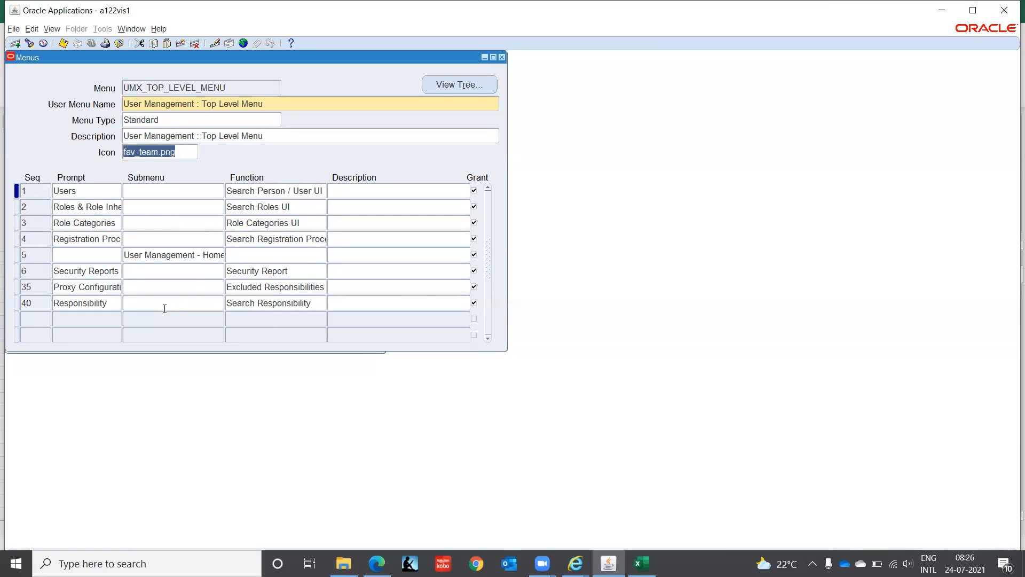
left_click(227, 86)
key("ctrl+c")
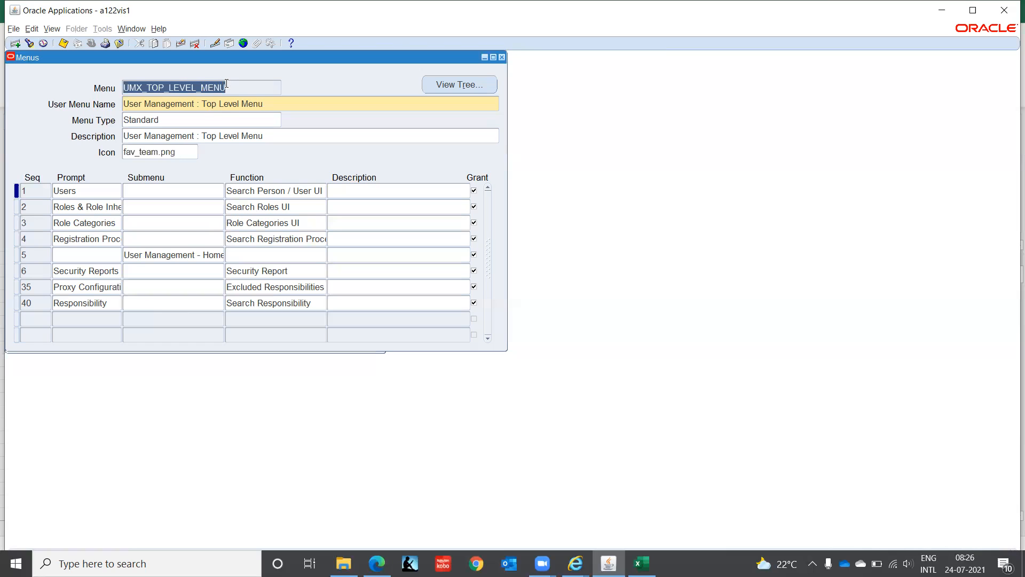
key("F11")
key("Tab")
key("Return")
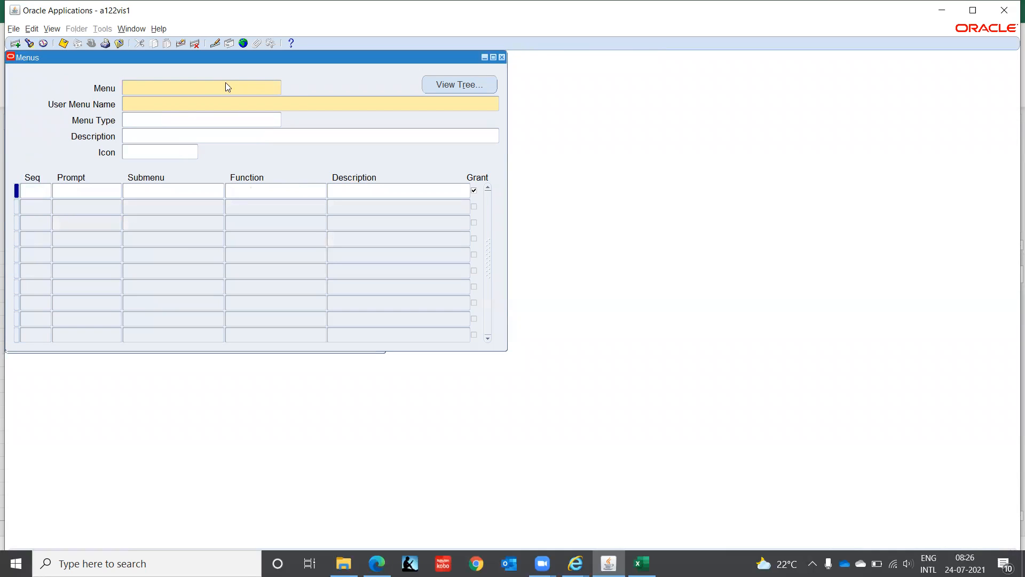
Step: Enter UM-IT as both the menu name and the user menu name
key("ctrl+v")
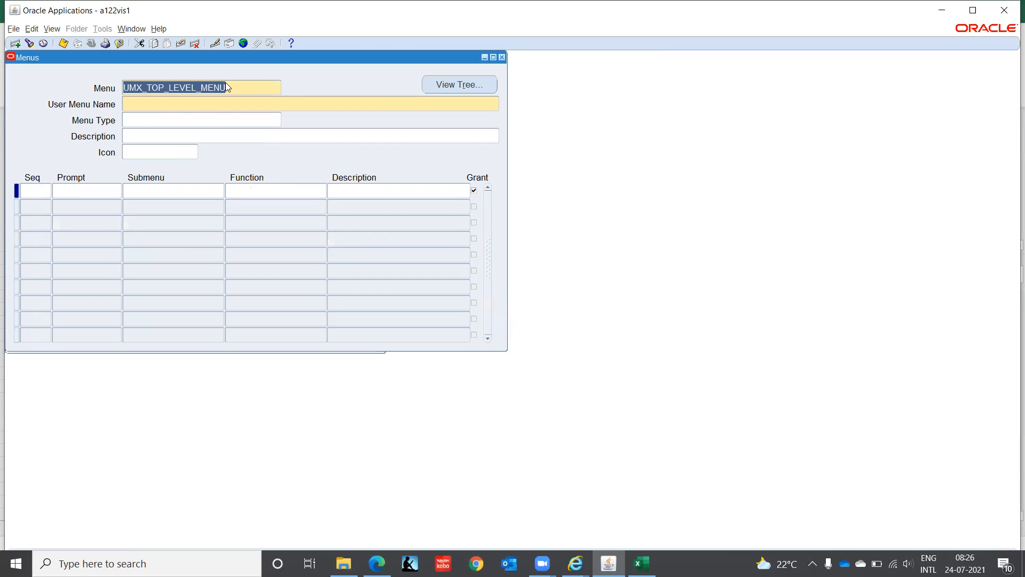
type("UM")
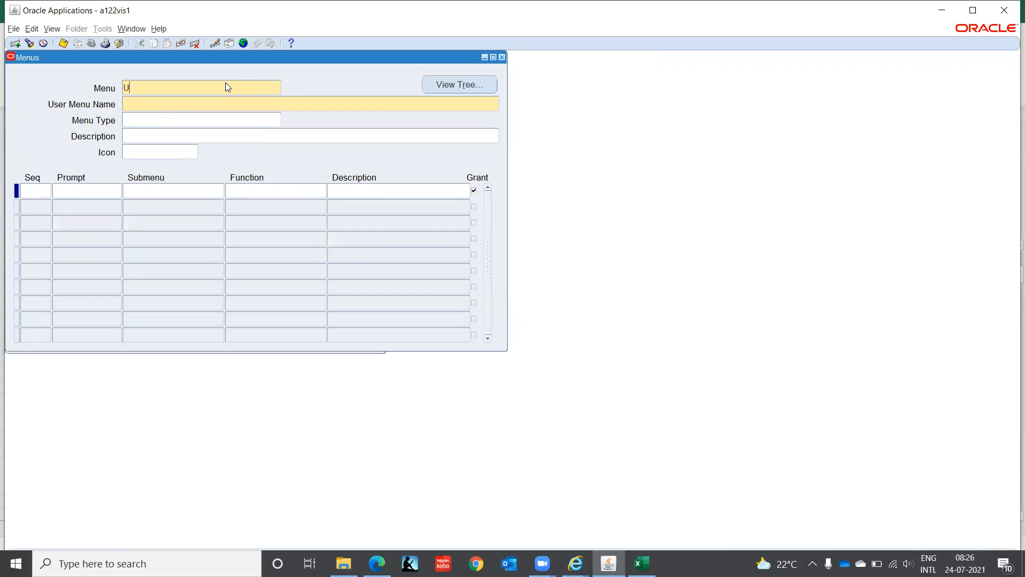
type("-IT")
key("Tab")
key("shift+F5")
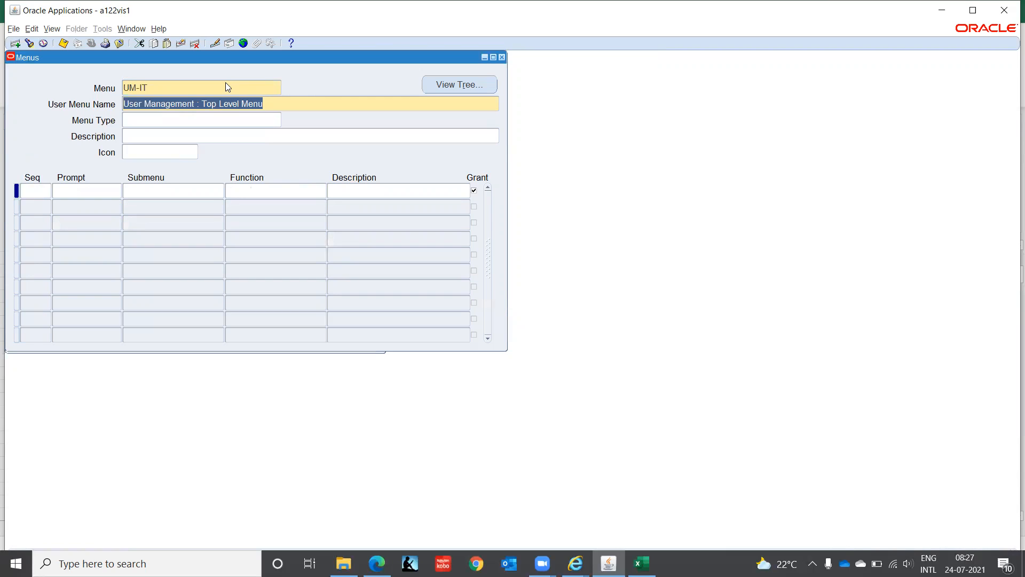
key("Delete")
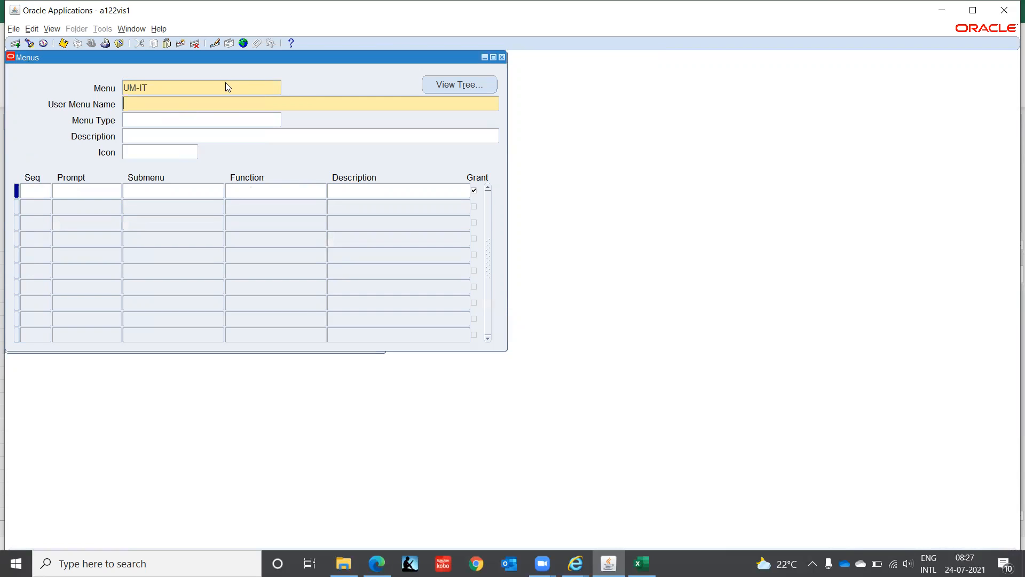
type("UM-IT")
Step: Set type Standard and description 'User Management : Top Level Menu', then close the Menus form
key("Tab")
key("shift+F5")
key("Tab")
key("shift+F5")
key("Tab")
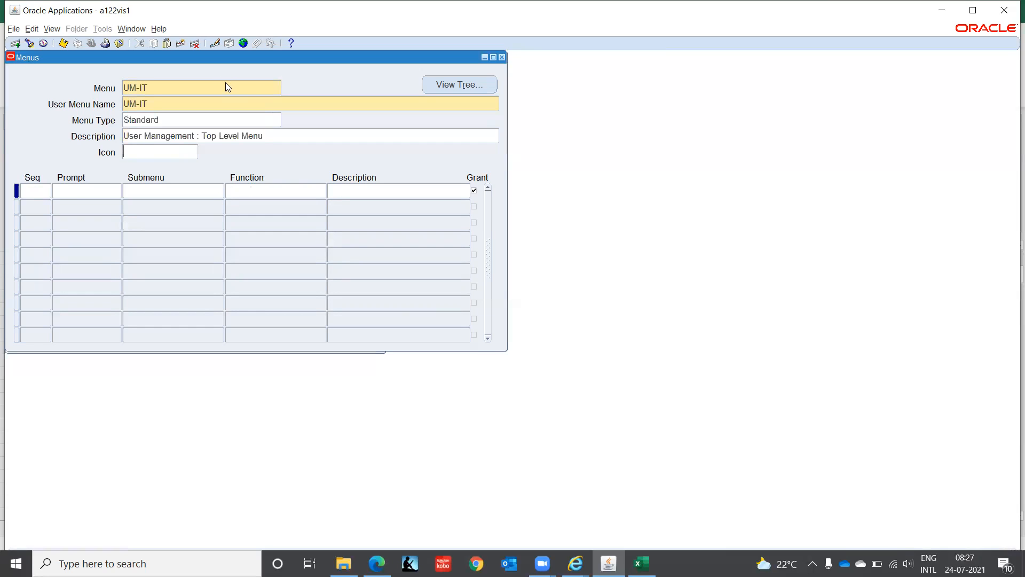
key("Tab")
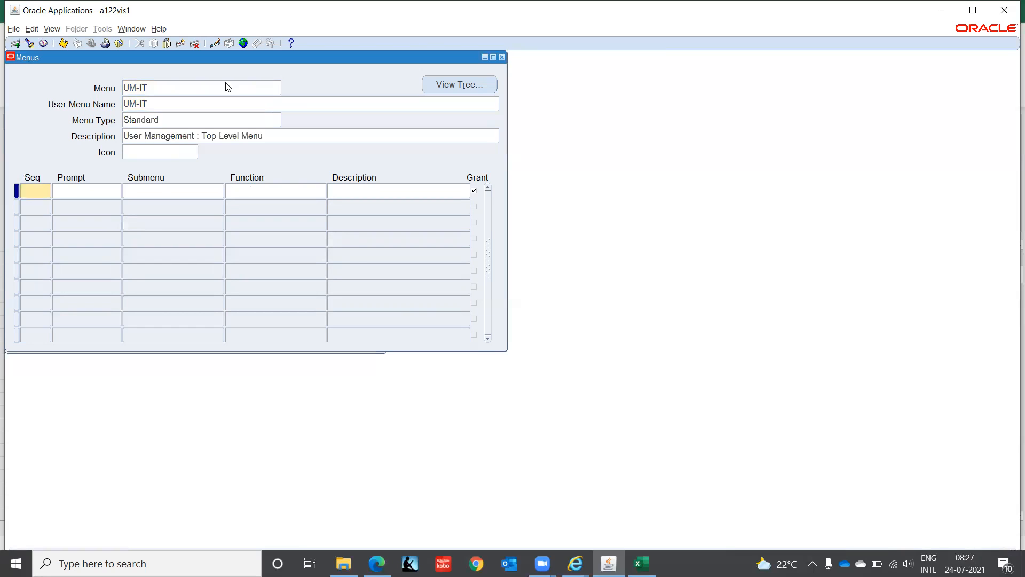
key("Tab")
key("F11")
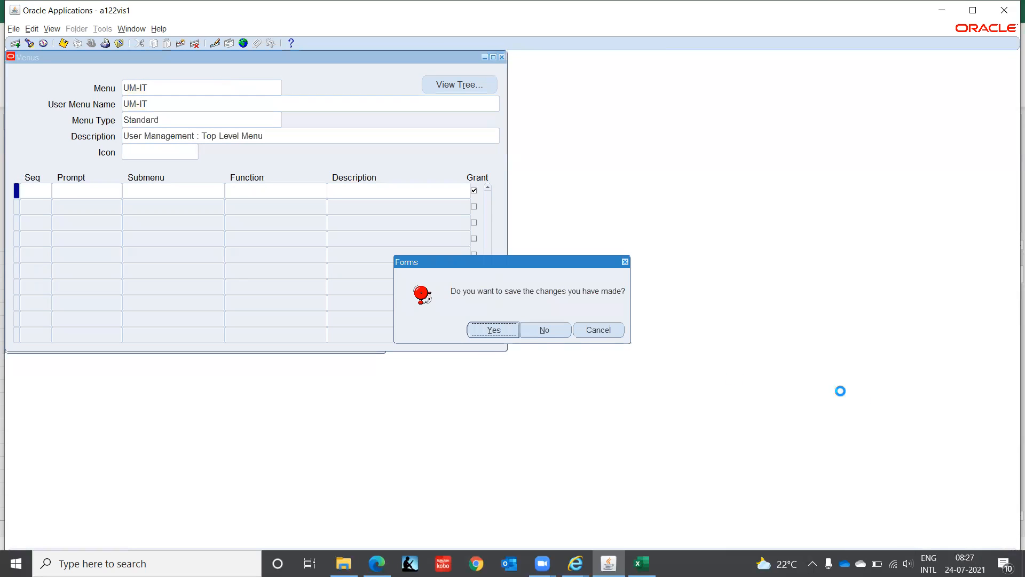
Step: Close the Menus form without saving the UM-IT menu, then collapse every Navigator function group
left_click(550, 330)
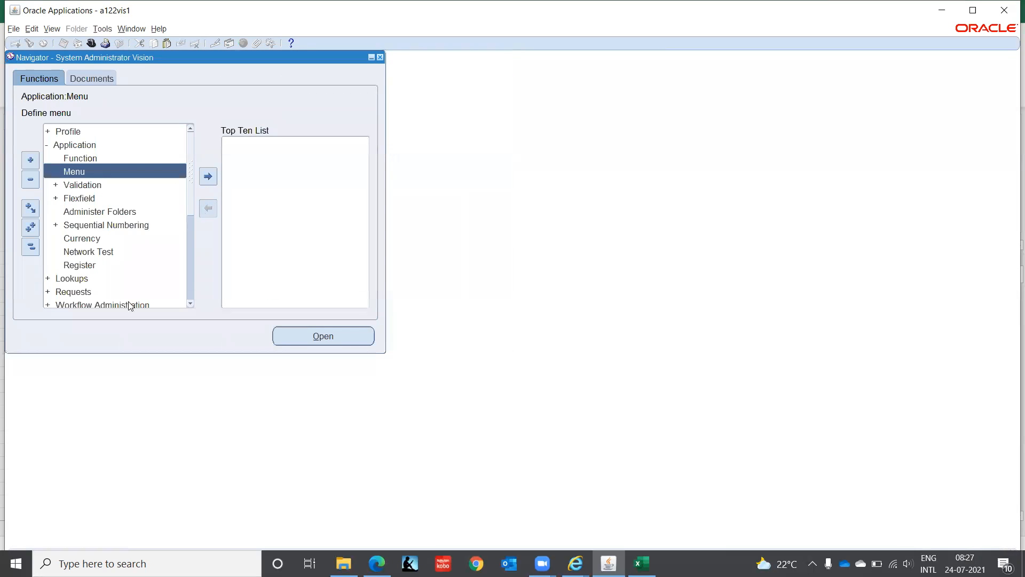
left_click(30, 247)
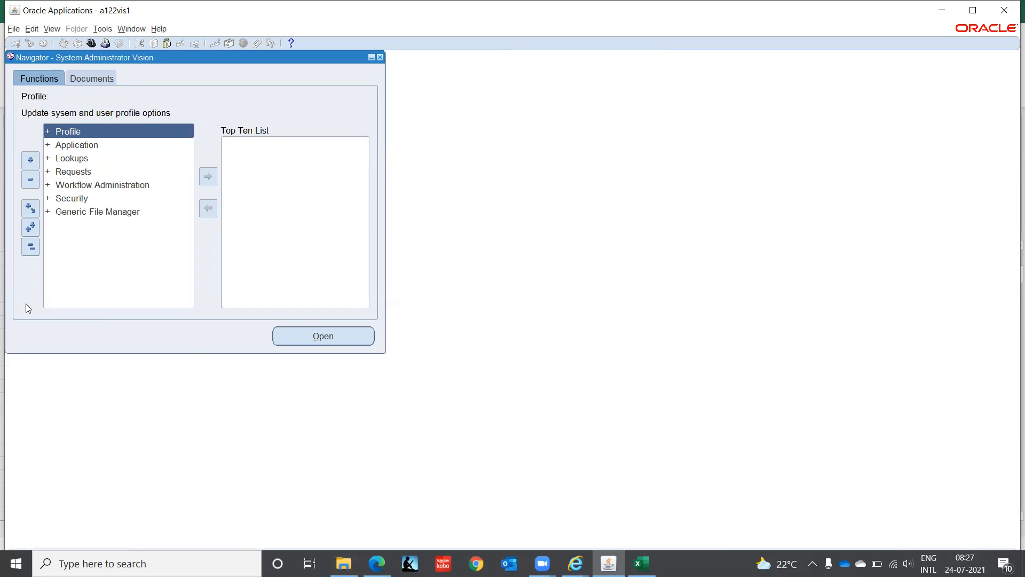
left_click(30, 247)
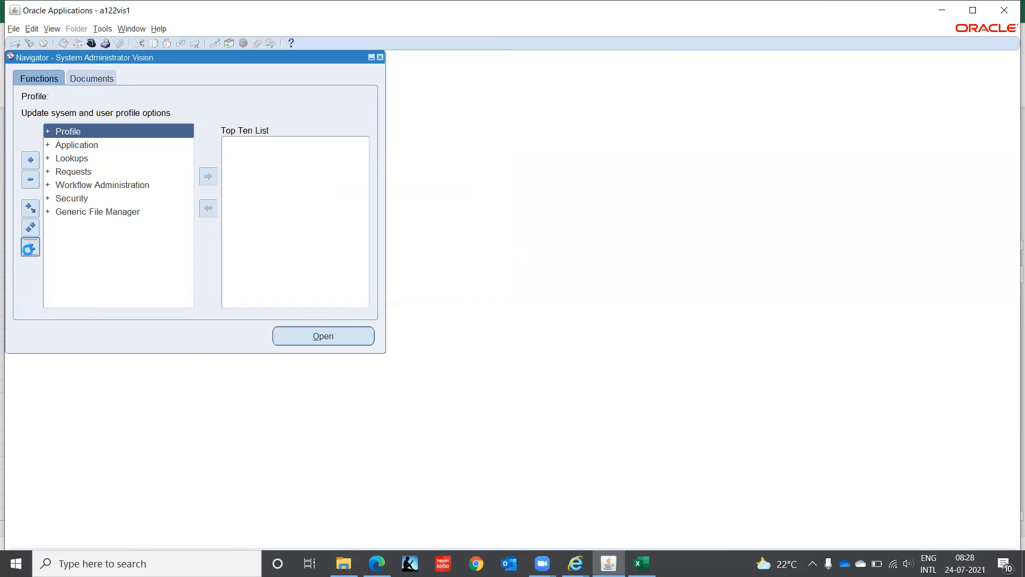